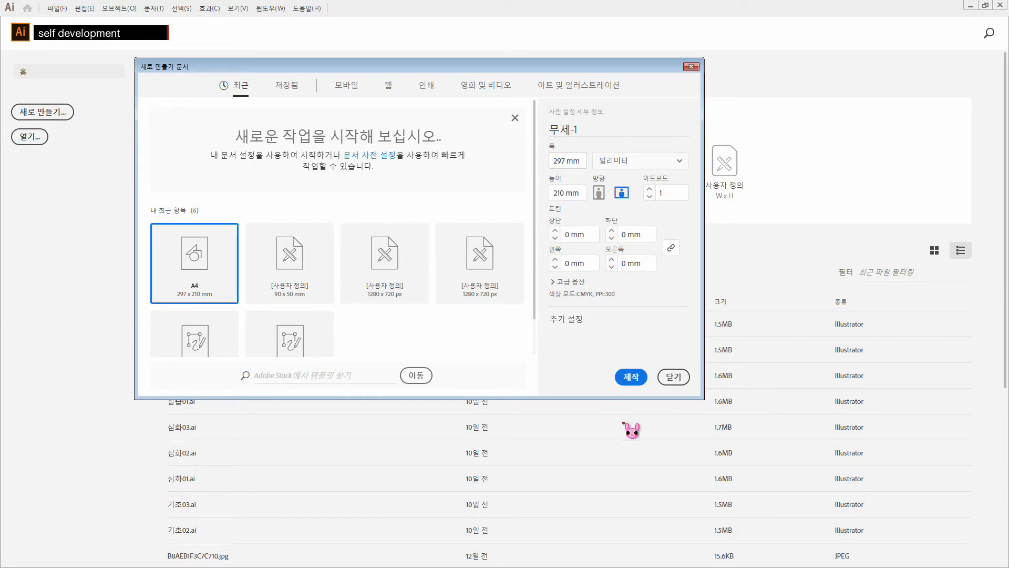
# Create a new landscape A4 document of 297 × 210 mm and collapse the open colour controls
pyautogui.click(631, 377)
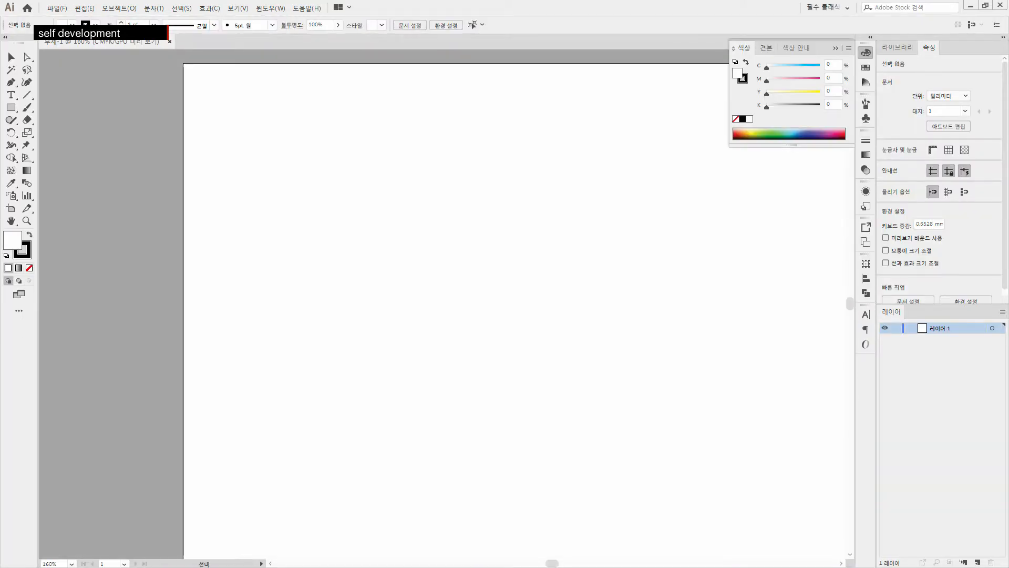
pyautogui.doubleClick(11, 221)
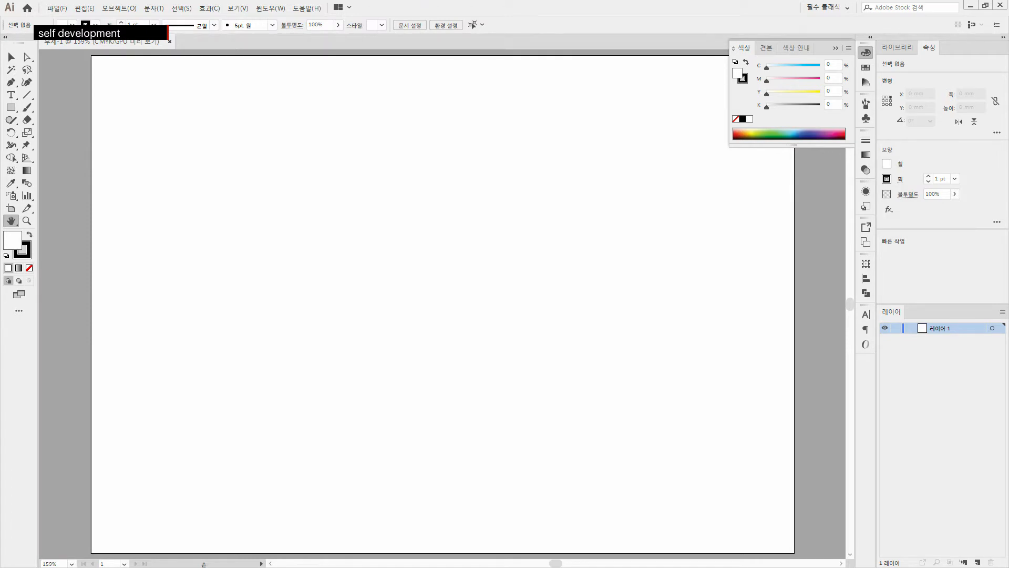
pyautogui.click(866, 52)
# Draw a circle about 65 mm across in the artboard's upper half and fill it with yellow F9FF10
pyautogui.moveTo(11, 107); pyautogui.dragTo(73, 135)
pyautogui.moveTo(366, 218); pyautogui.dragTo(443, 287)
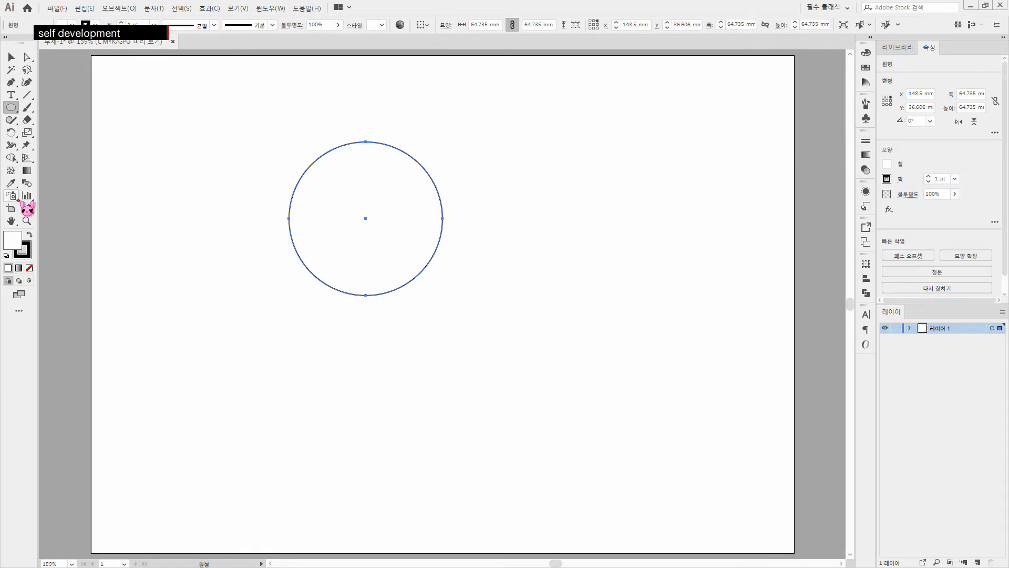
pyautogui.doubleClick(10, 240)
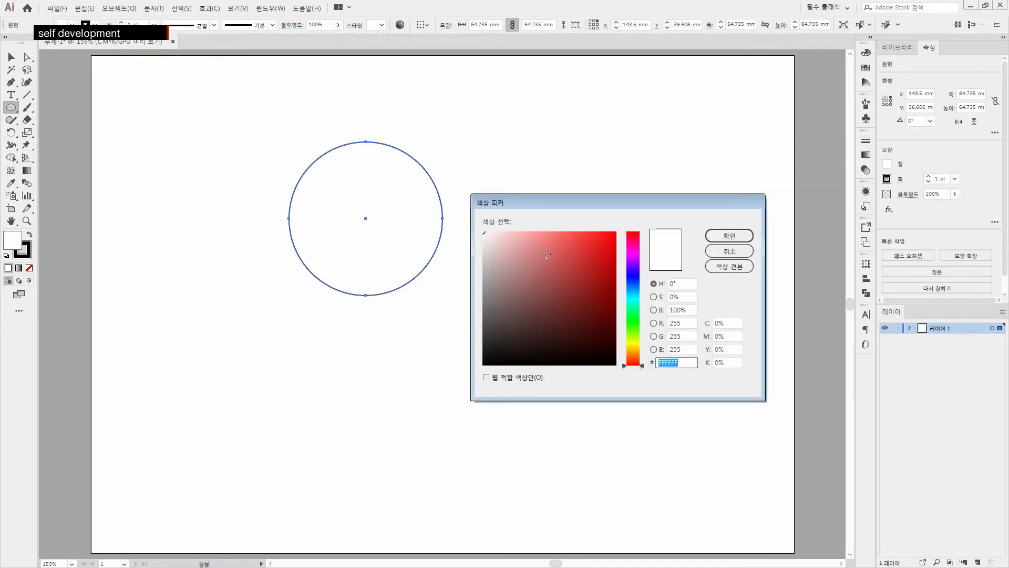
pyautogui.click(636, 342)
pyautogui.moveTo(600, 308); pyautogui.dragTo(608, 231)
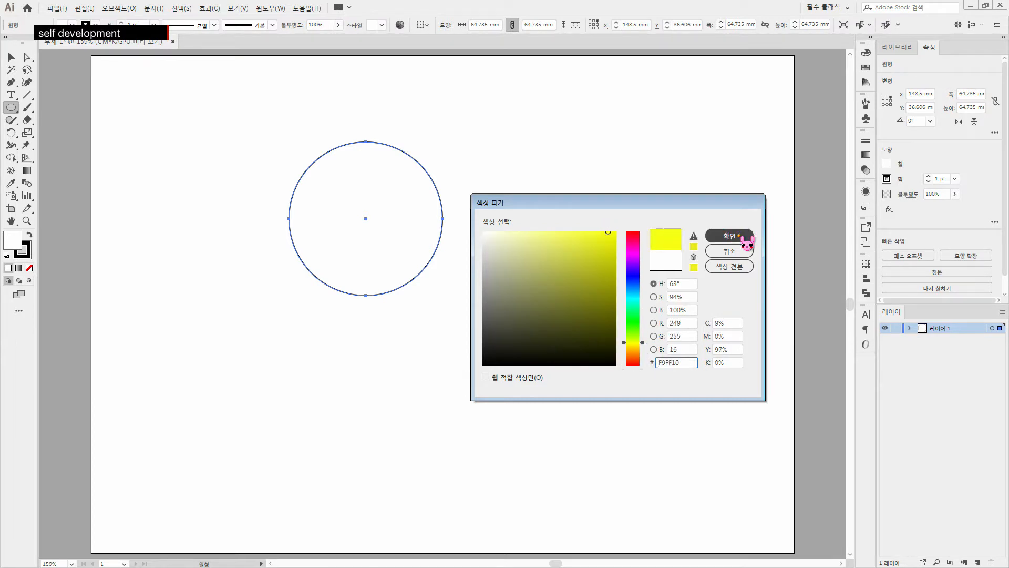
pyautogui.click(747, 241)
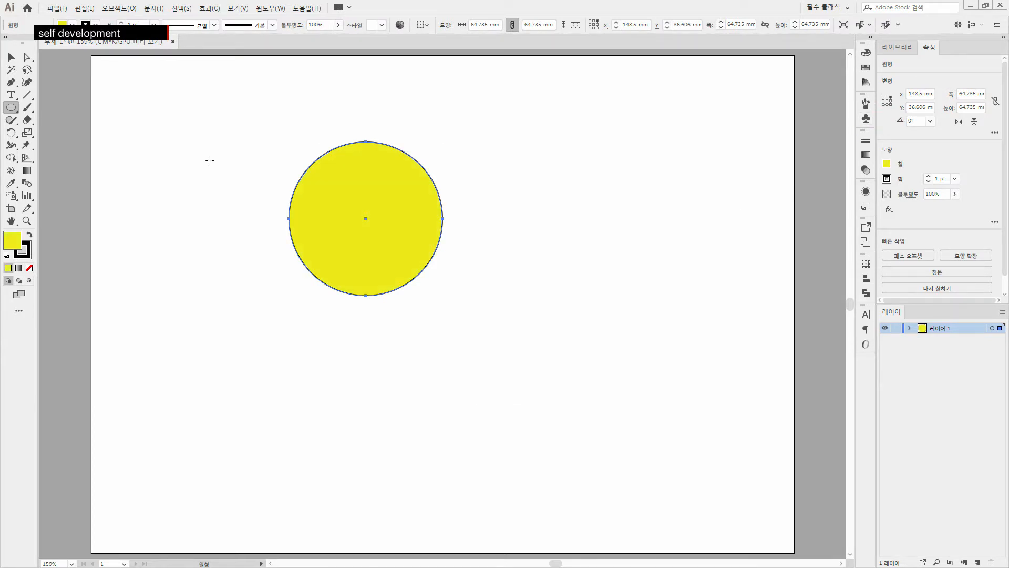
# Swap the circle's fill and stroke colours so the stroke is yellow, and set the fill to none
pyautogui.click(30, 235)
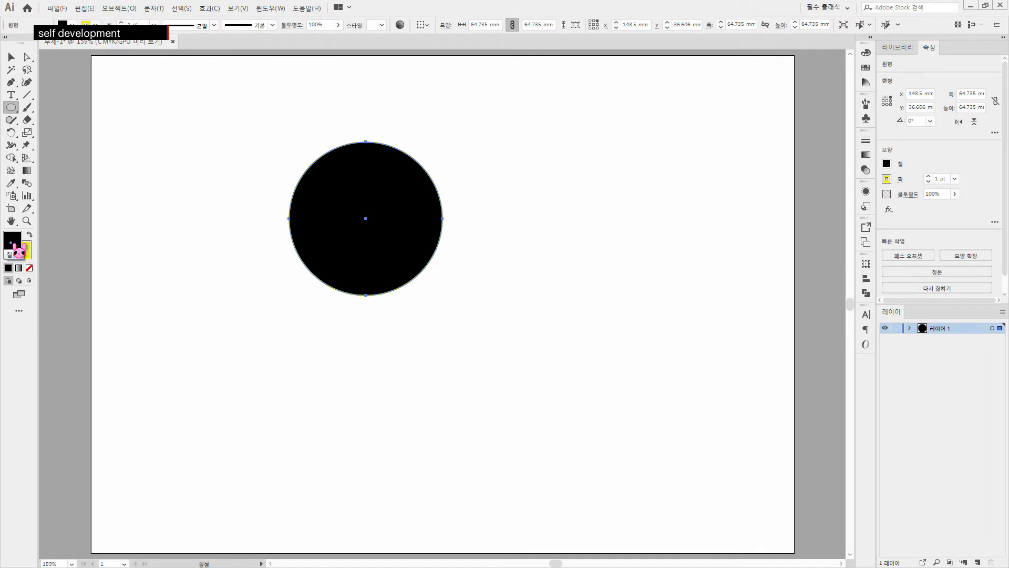
pyautogui.click(30, 268)
pyautogui.click(28, 257)
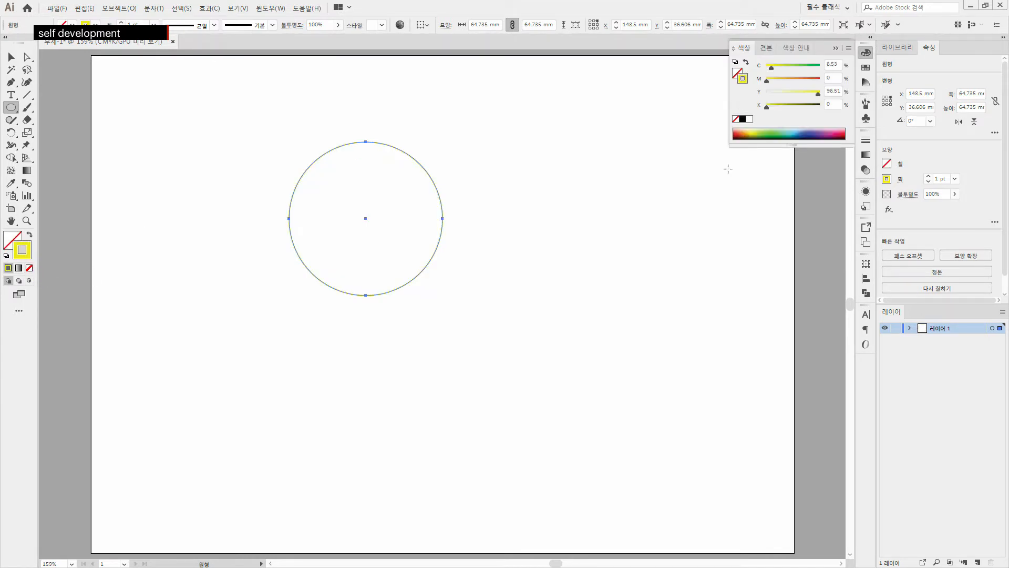
# Increase the yellow circle's stroke weight to 10 pt
pyautogui.click(929, 175)
pyautogui.click(929, 176)
pyautogui.click(928, 175)
pyautogui.click(929, 176)
pyautogui.click(928, 175)
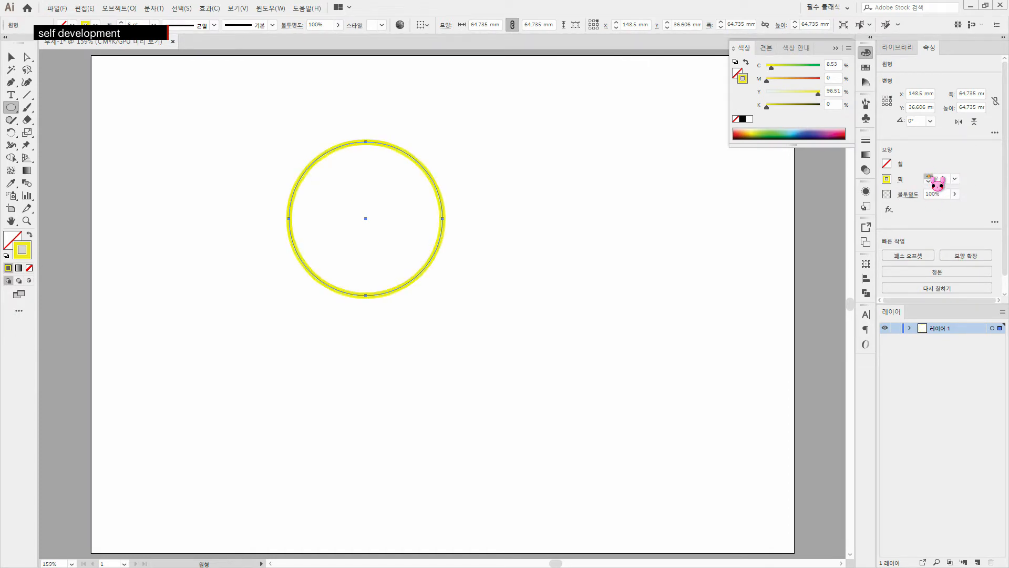
pyautogui.click(929, 176)
pyautogui.click(929, 176)
pyautogui.click(929, 177)
pyautogui.click(931, 182)
pyautogui.click(931, 182)
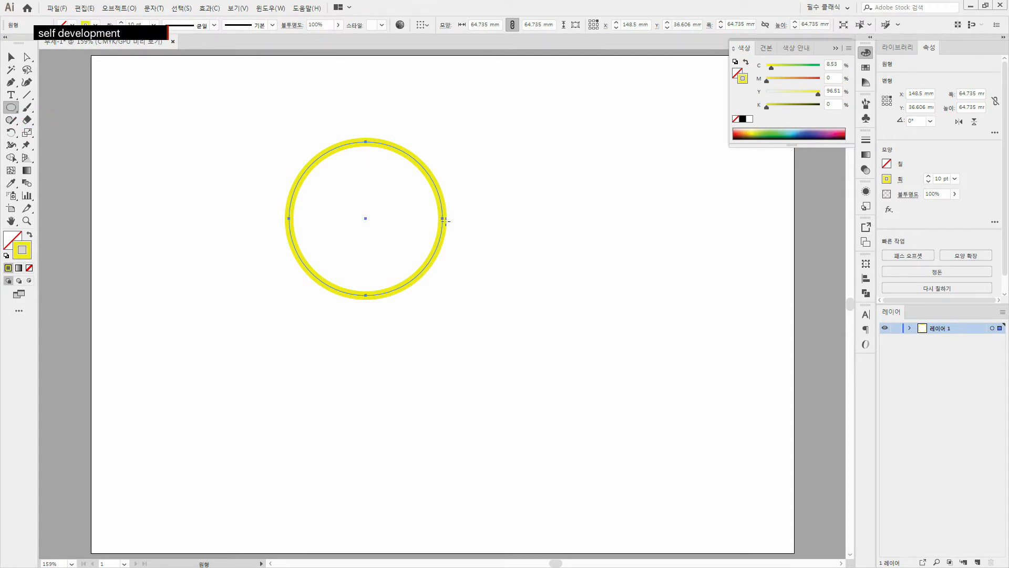
# Draw a circle about 21 mm across centred on the large circle's right anchor point and fill it white (FFFFFF)
pyautogui.moveTo(442, 219); pyautogui.dragTo(468, 243)
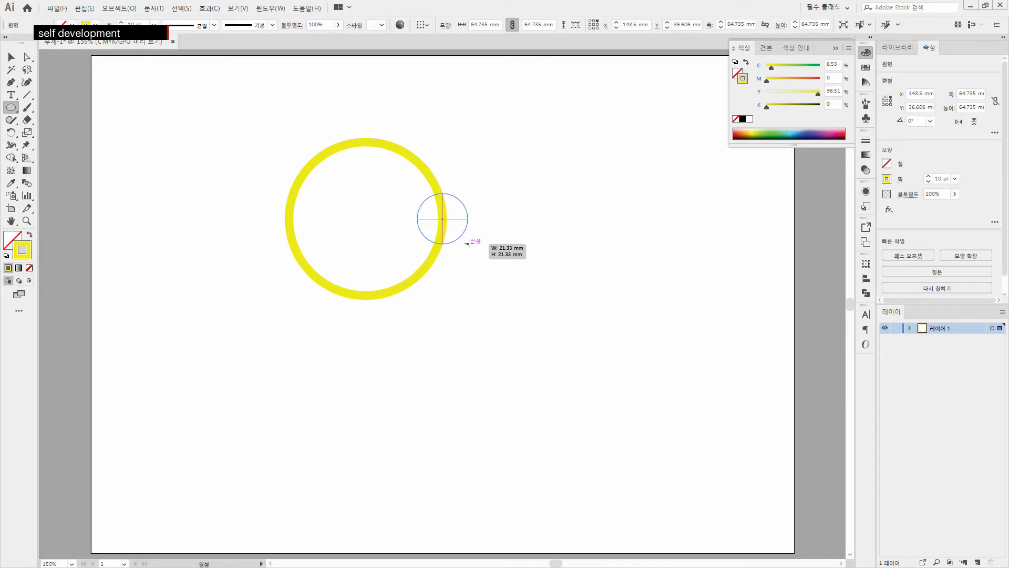
pyautogui.moveTo(468, 243); pyautogui.dragTo(468, 243)
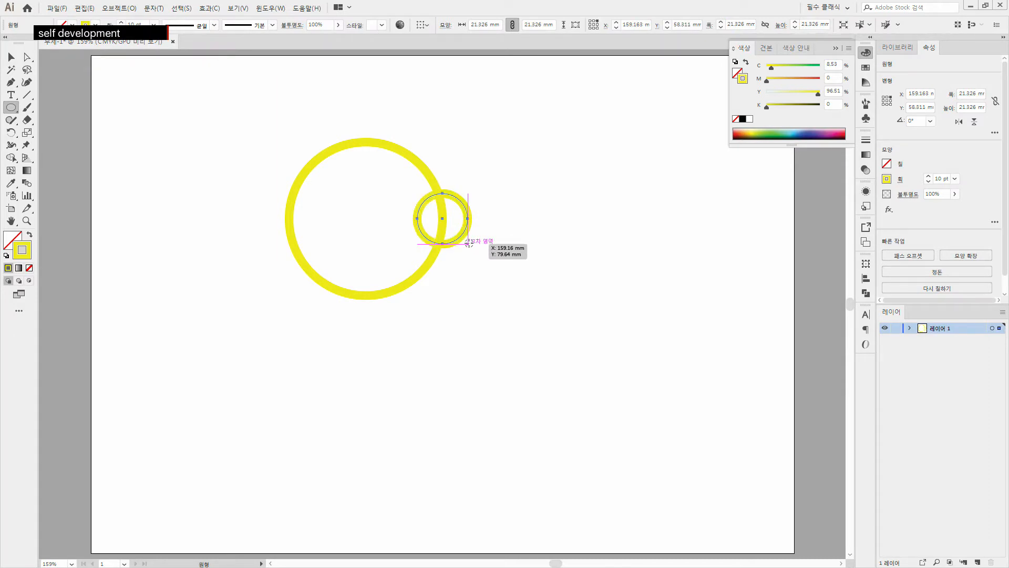
pyautogui.click(15, 240)
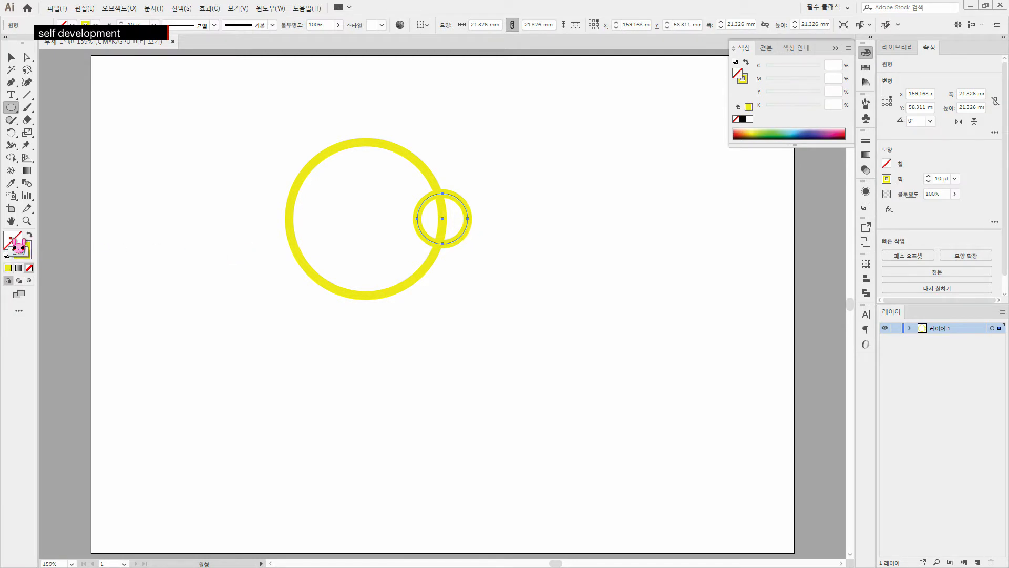
pyautogui.doubleClick(15, 240)
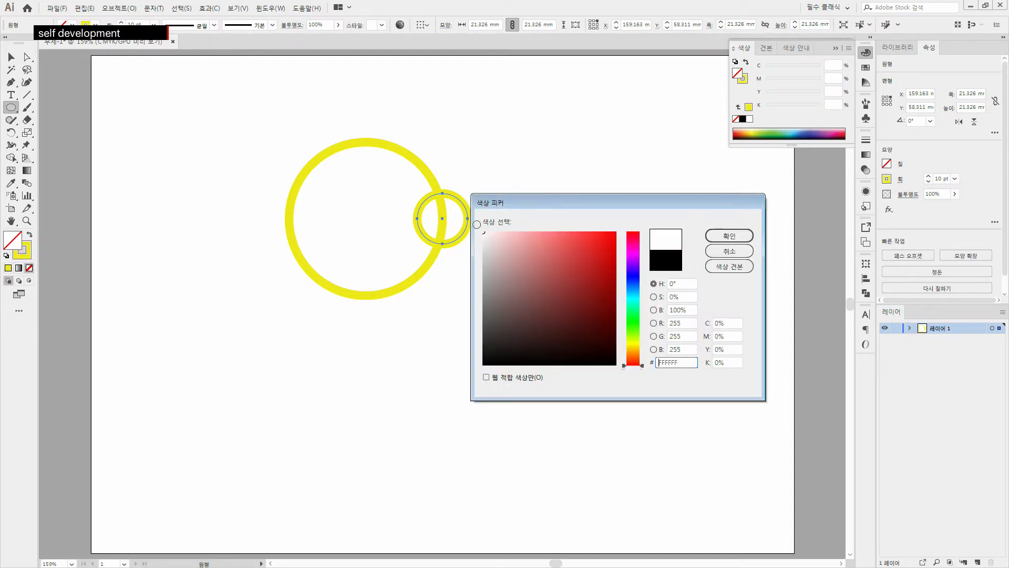
pyautogui.click(736, 236)
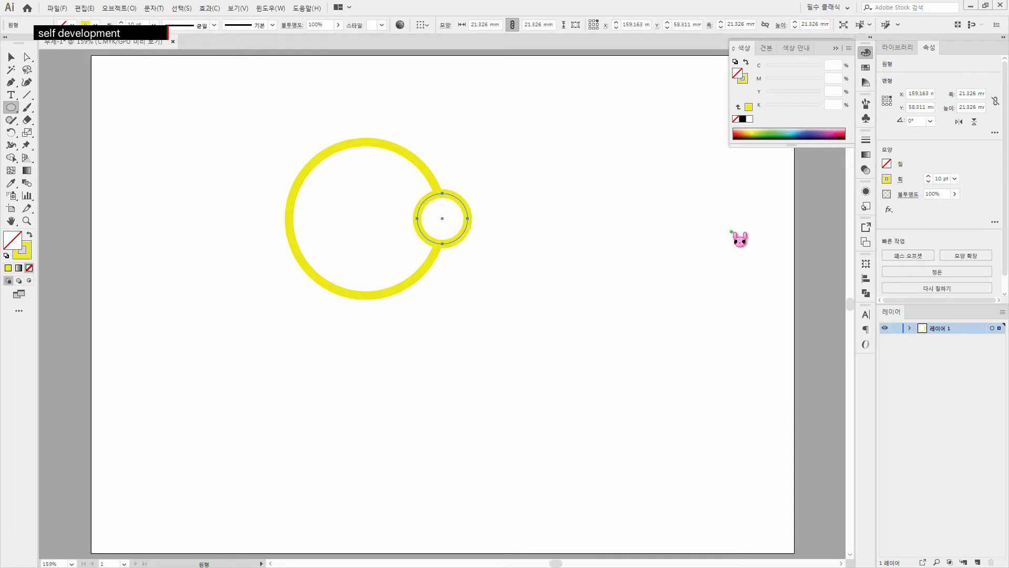
# Duplicate the small circle onto the large circle's left edge and unite all three circles with Pathfinder
pyautogui.click(13, 58)
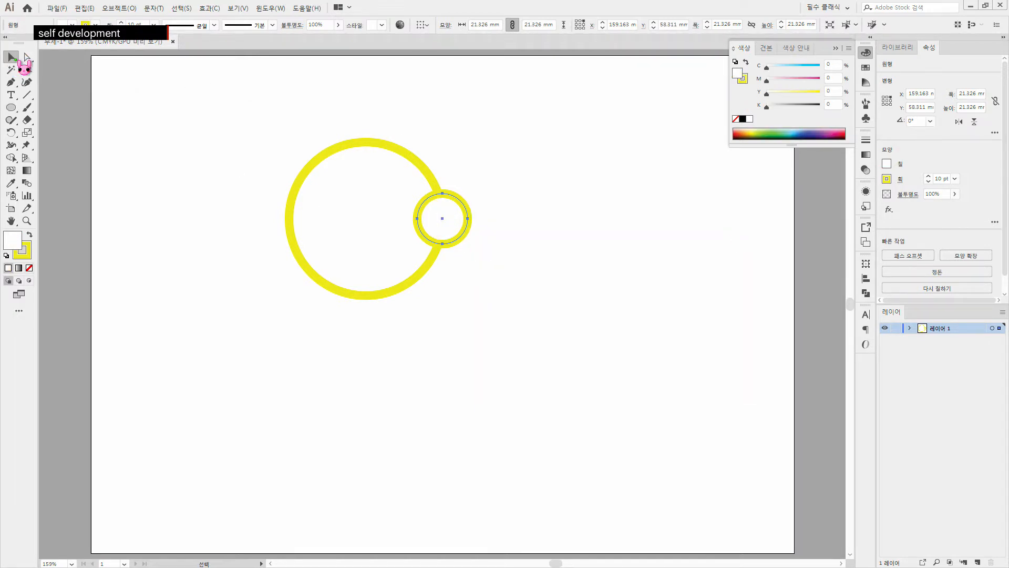
pyautogui.moveTo(457, 237); pyautogui.dragTo(307, 243)
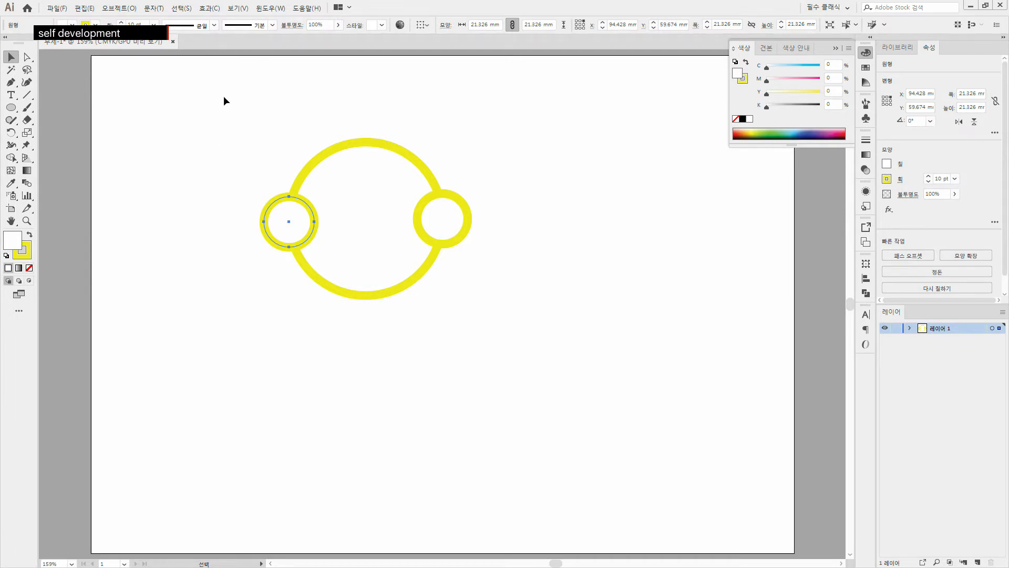
pyautogui.moveTo(479, 304); pyautogui.dragTo(234, 117)
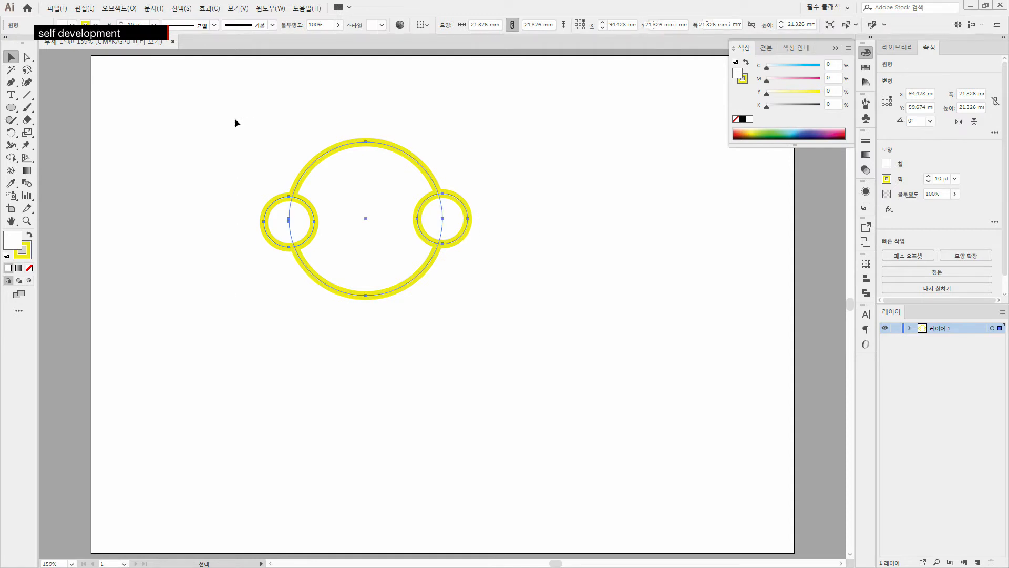
pyautogui.click(866, 280)
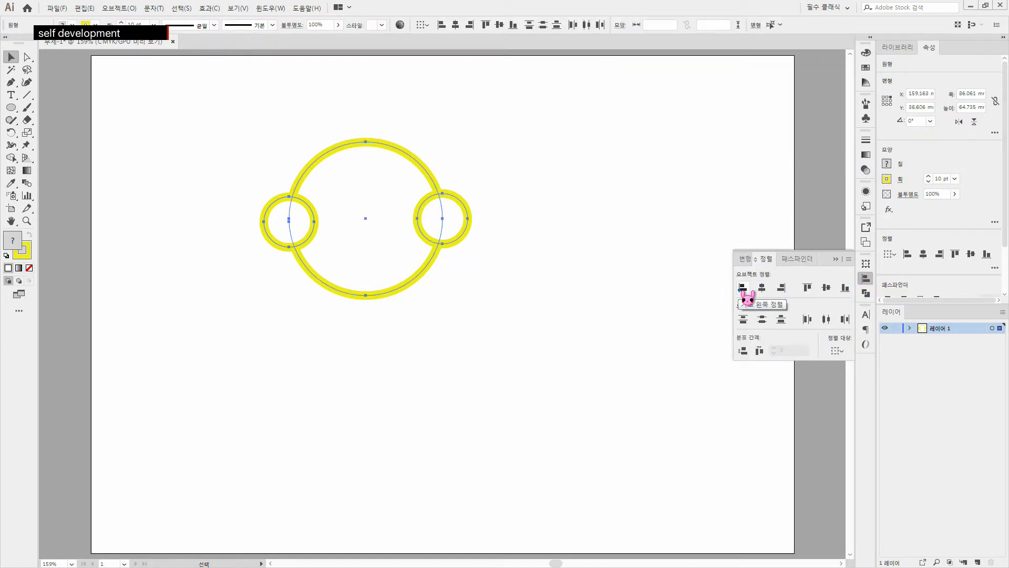
pyautogui.click(798, 259)
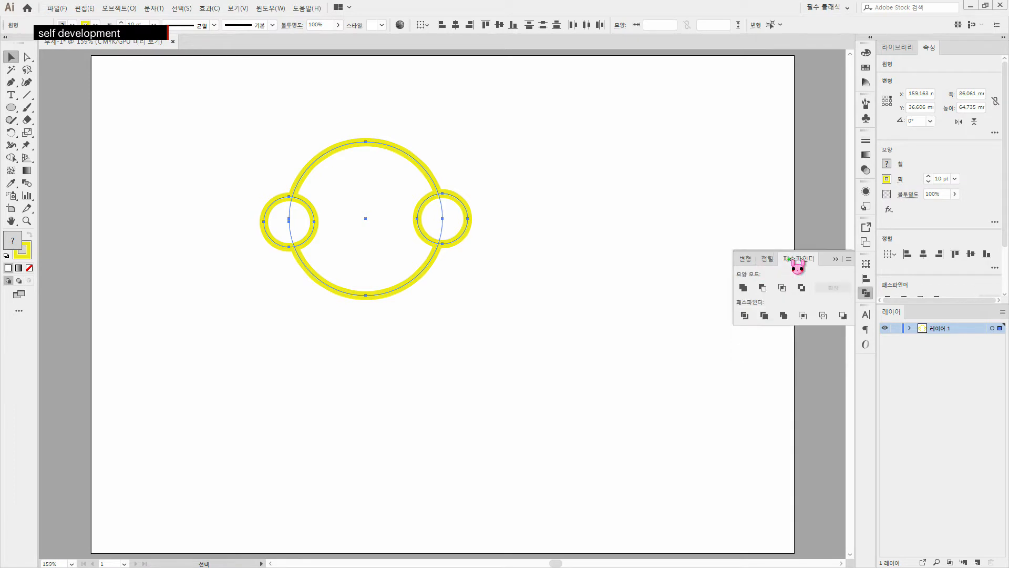
pyautogui.click(743, 288)
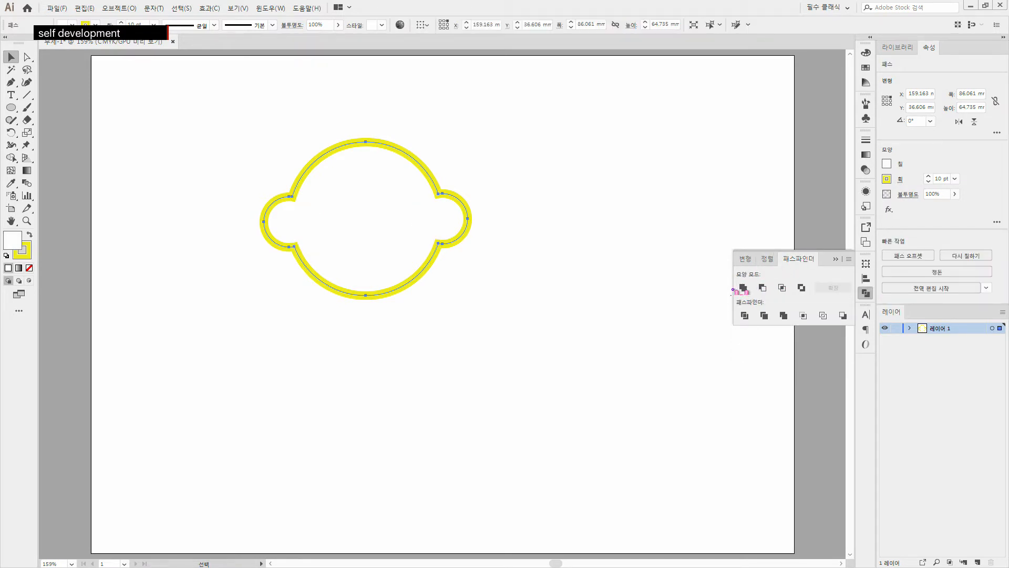
pyautogui.click(455, 132)
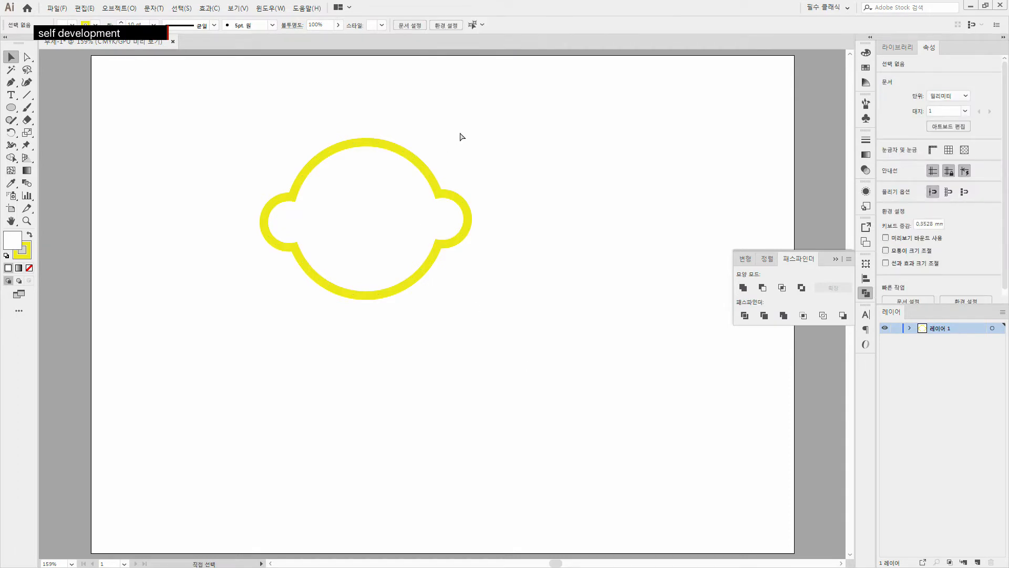
# Examine the united shape's path in Outline view and return to the normal preview
pyautogui.hotkey('ctrl', 'y')
pyautogui.rightClick(459, 138)
pyautogui.click(430, 114)
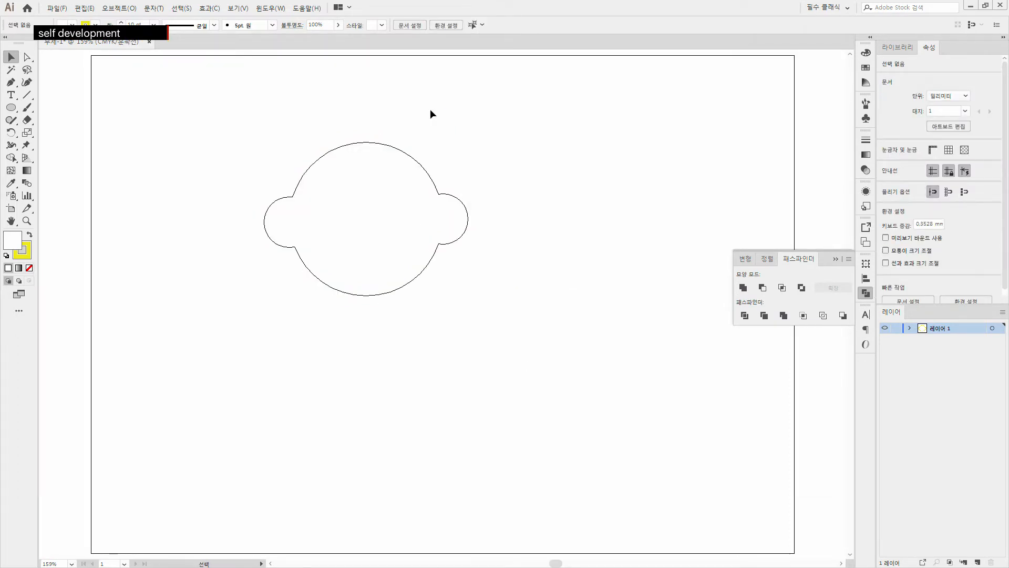
pyautogui.hotkey('ctrl', 'y')
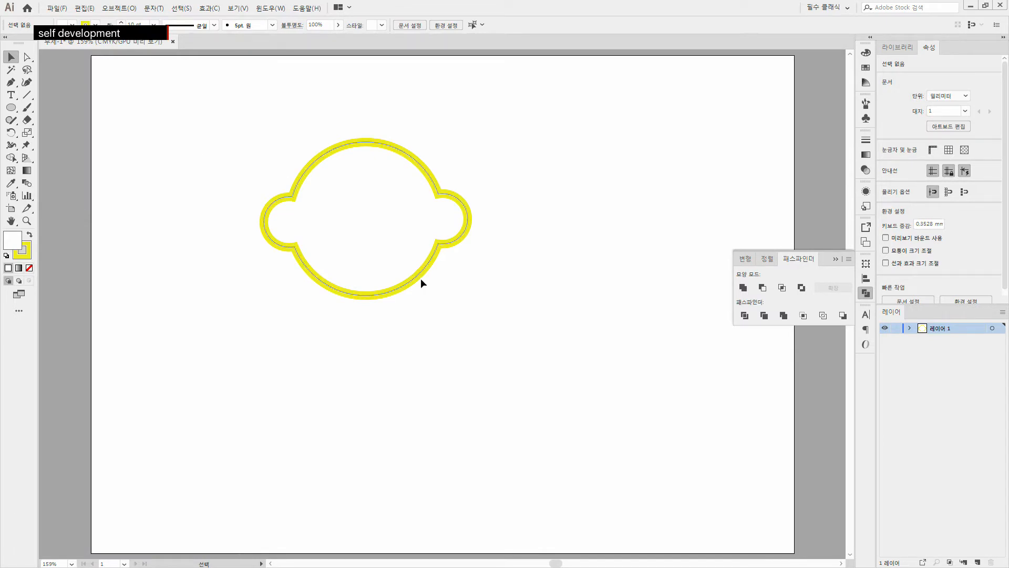
# Rotate the united shape by 45° with the preview enabled
pyautogui.click(425, 265)
pyautogui.click(12, 134)
pyautogui.doubleClick(12, 134)
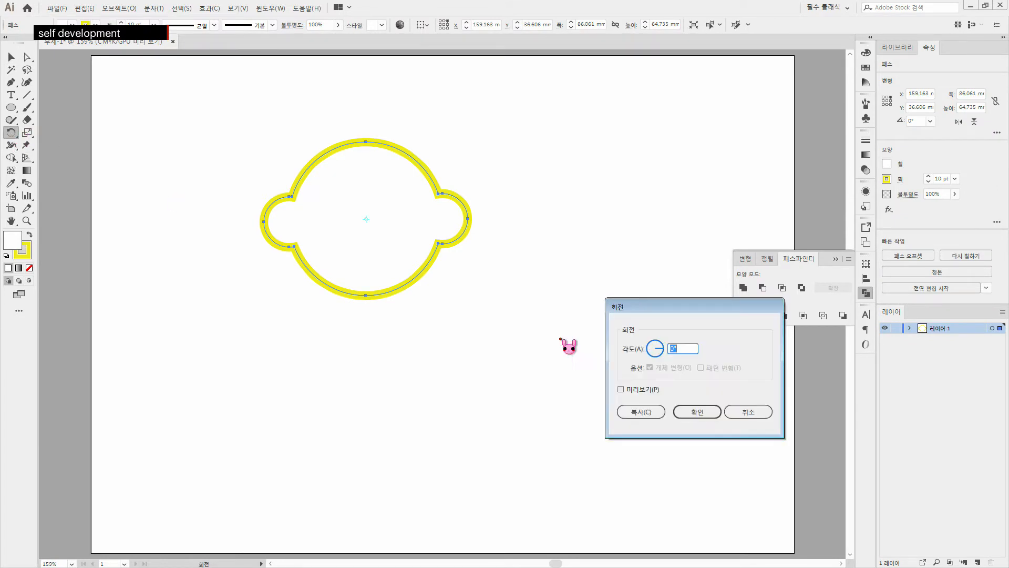
pyautogui.write('45')
pyautogui.click(659, 390)
pyautogui.click(659, 390)
pyautogui.click(664, 391)
pyautogui.click(684, 412)
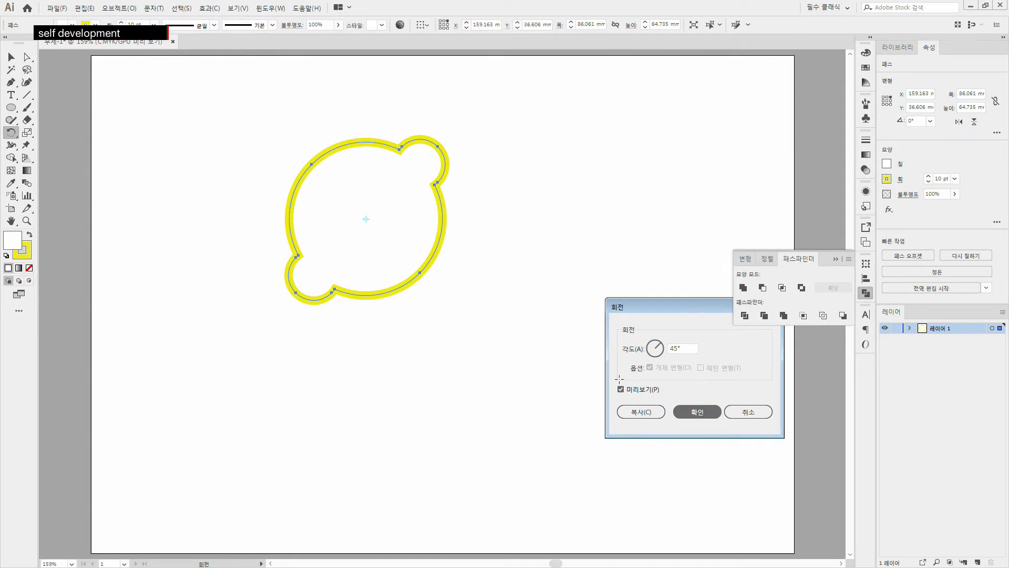
pyautogui.press('Return')
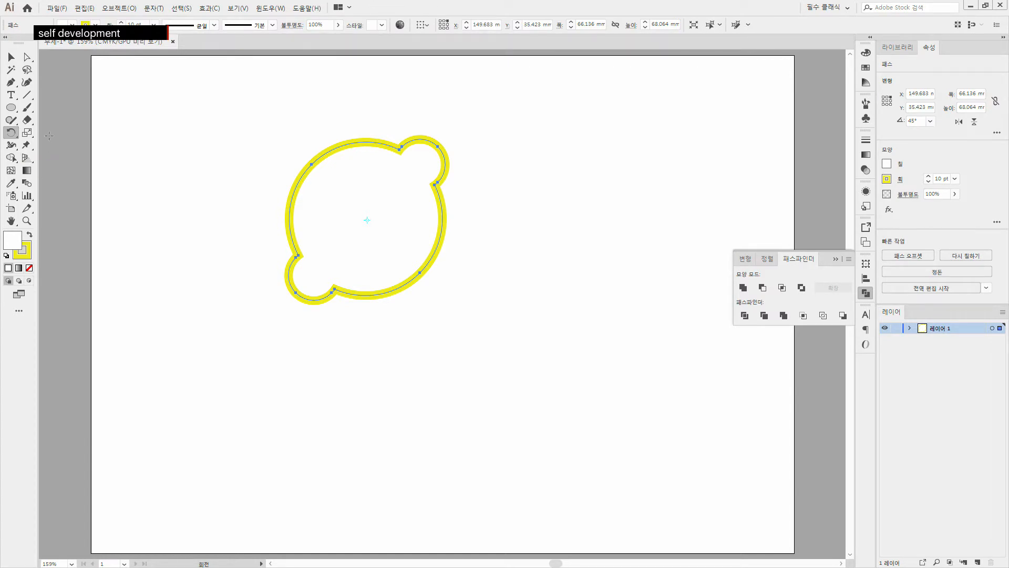
# Draw a circle about 66 mm across from the rotated shape's centre and move it horizontally to the right of the shape
pyautogui.click(10, 107)
pyautogui.moveTo(367, 219); pyautogui.dragTo(445, 279)
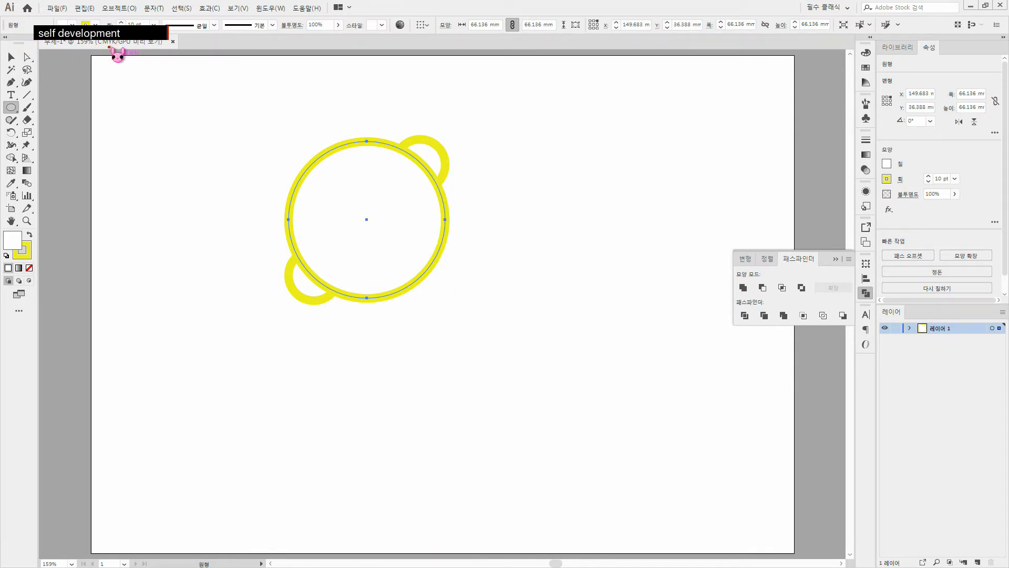
pyautogui.press('v')
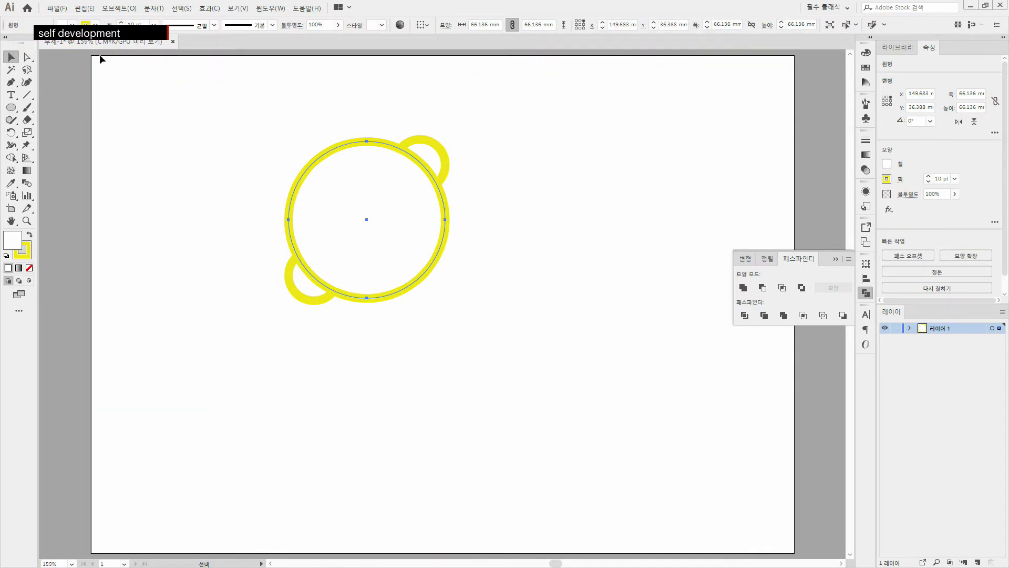
pyautogui.moveTo(431, 267); pyautogui.dragTo(670, 266)
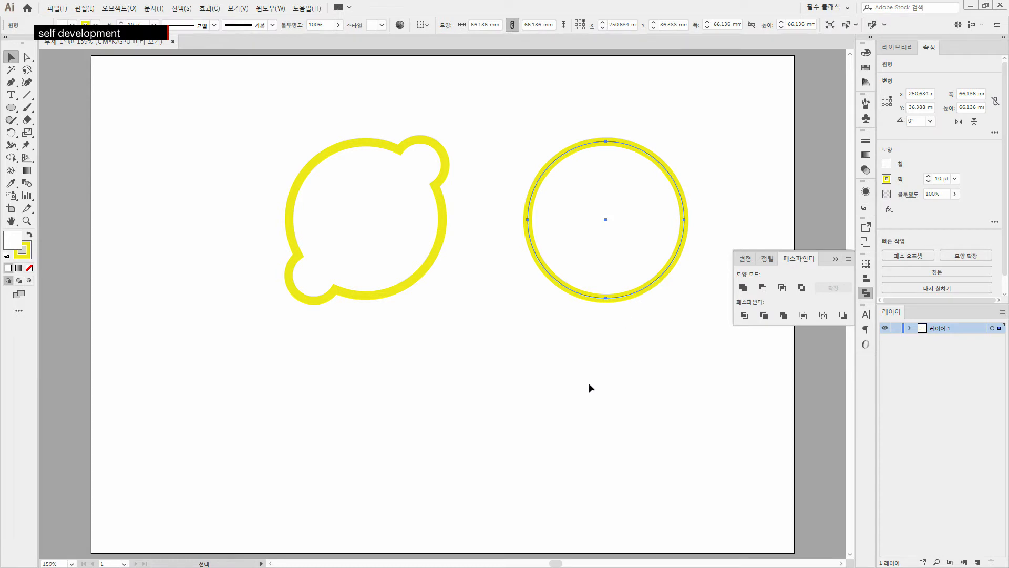
# Duplicate the circle below, between the two shapes, and write "Thoughts Become Things." as type along the copy's path
pyautogui.moveTo(643, 291); pyautogui.dragTo(556, 462)
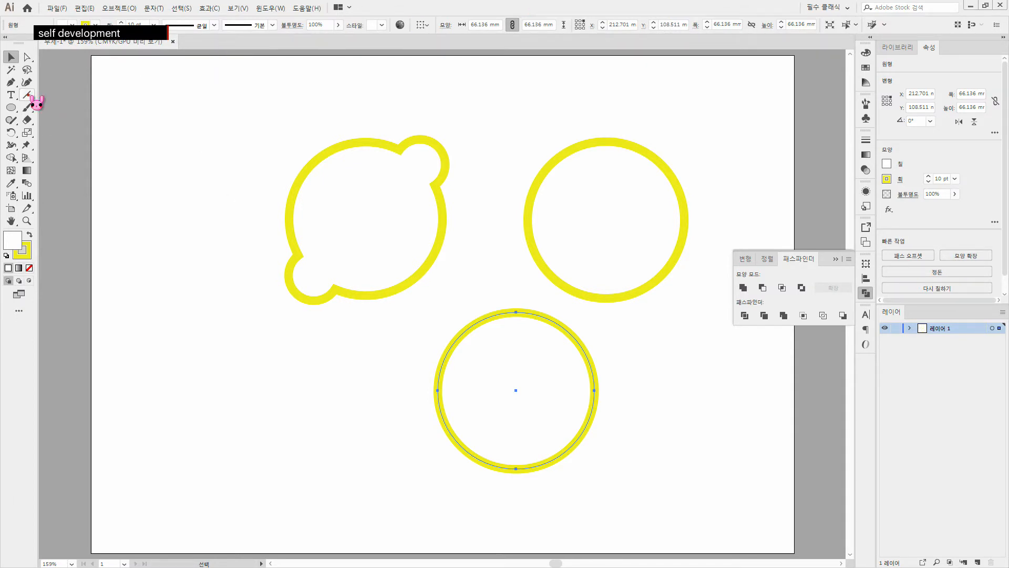
pyautogui.click(13, 98)
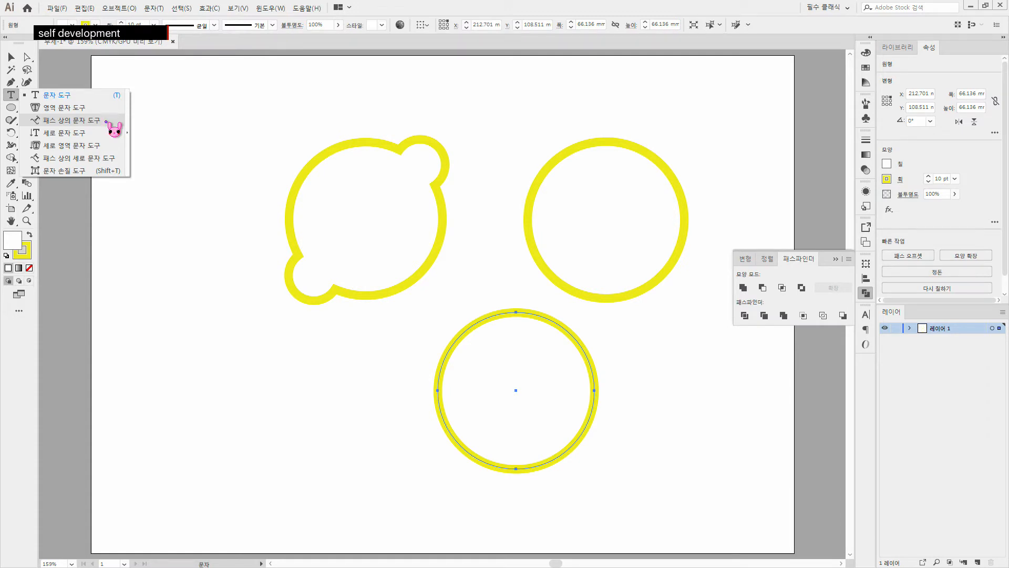
pyautogui.click(79, 120)
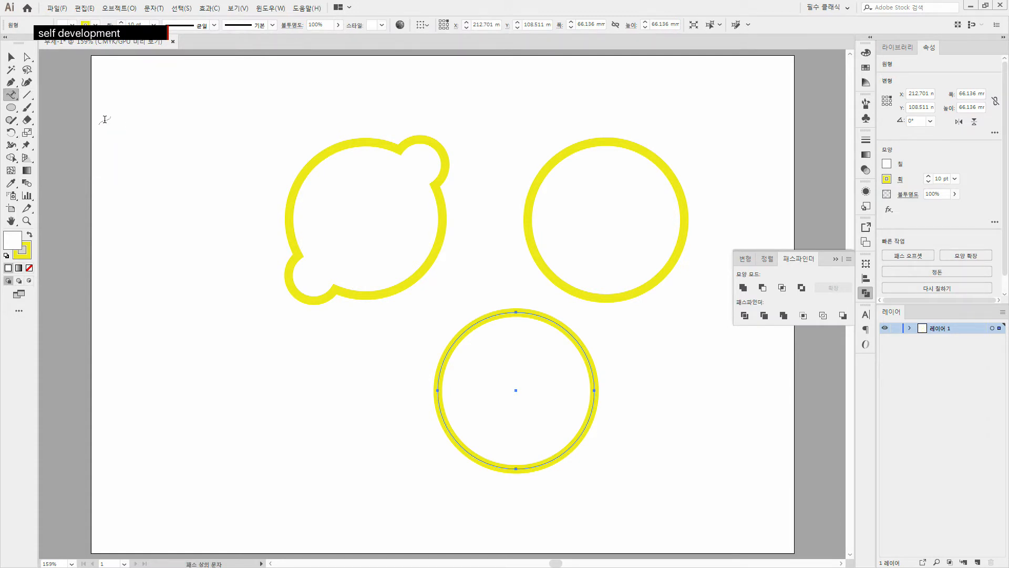
pyautogui.click(480, 322)
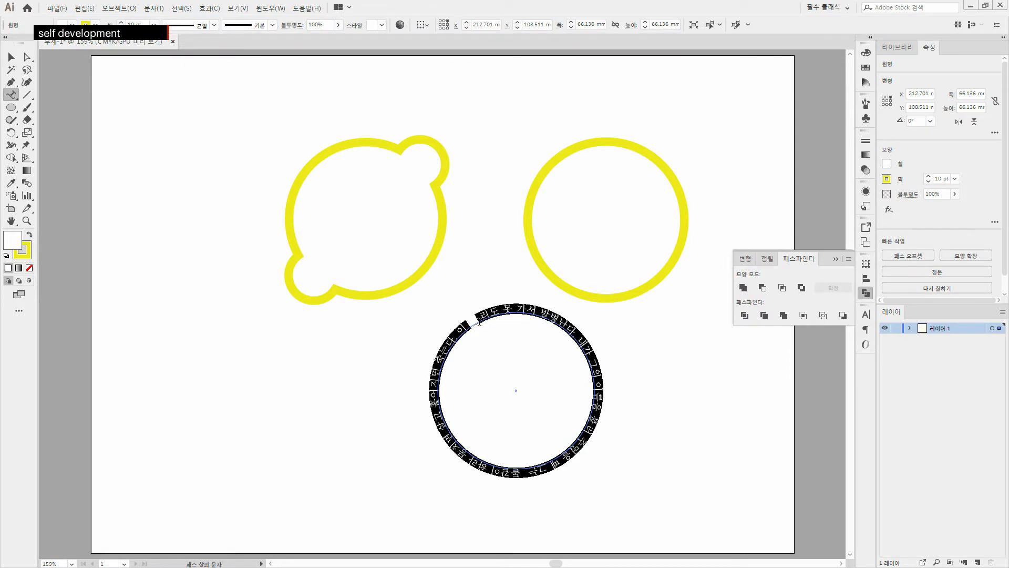
pyautogui.write('Thoughts Become Things.')
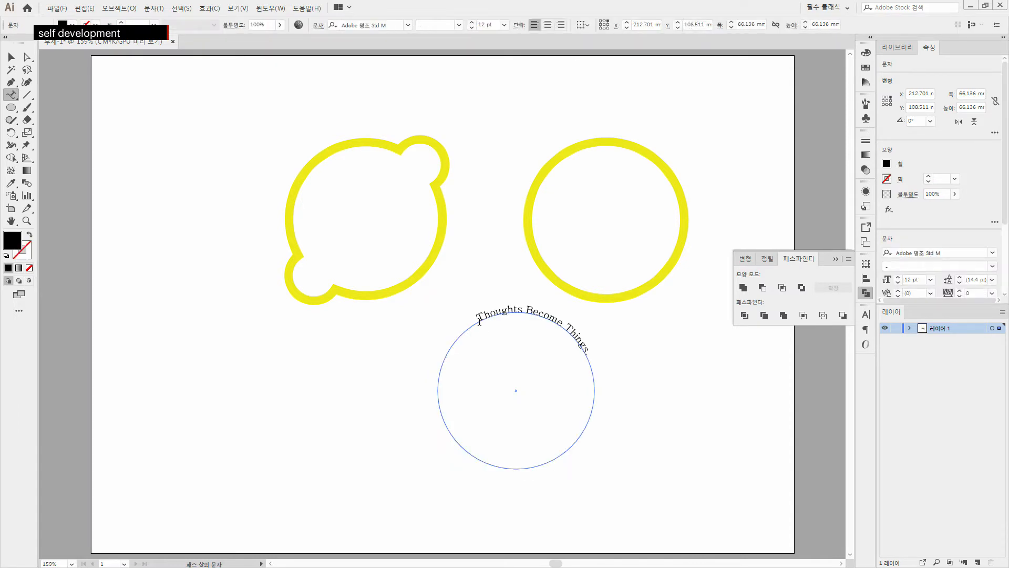
# Set the text on the circular path to the HY견고딕 font at 16 pt
pyautogui.hotkey('ctrl', 'a')
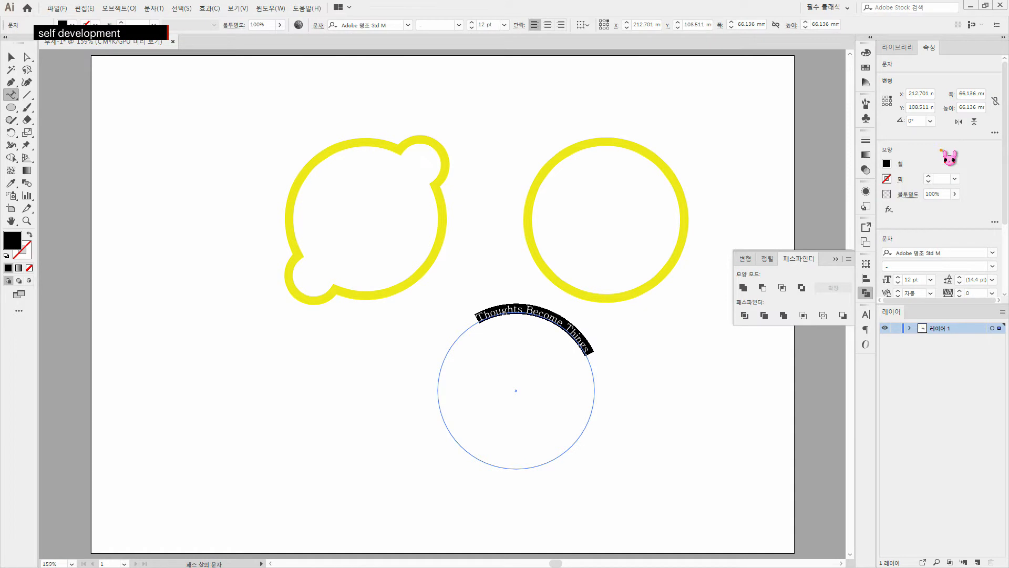
pyautogui.click(994, 253)
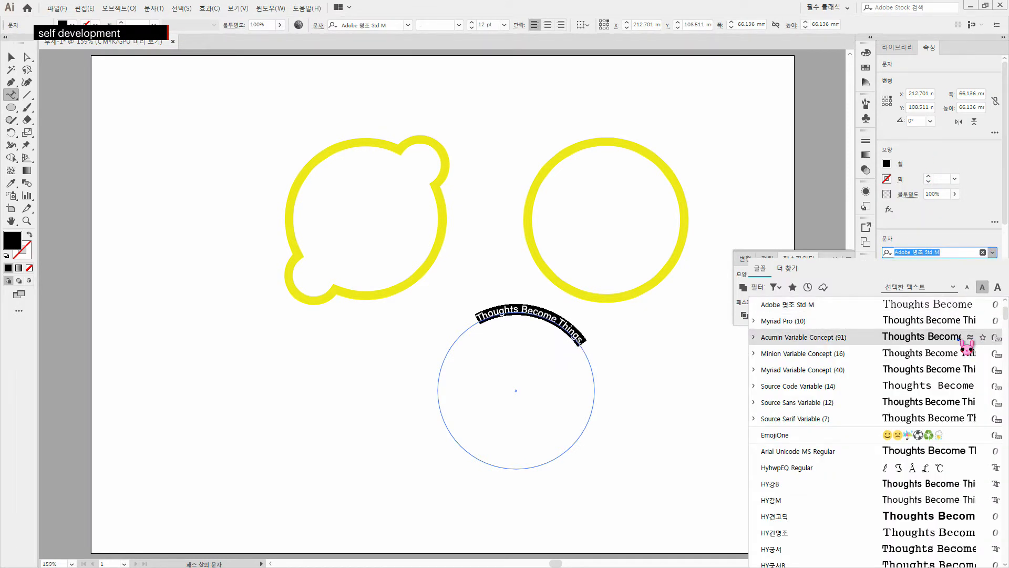
pyautogui.click(968, 520)
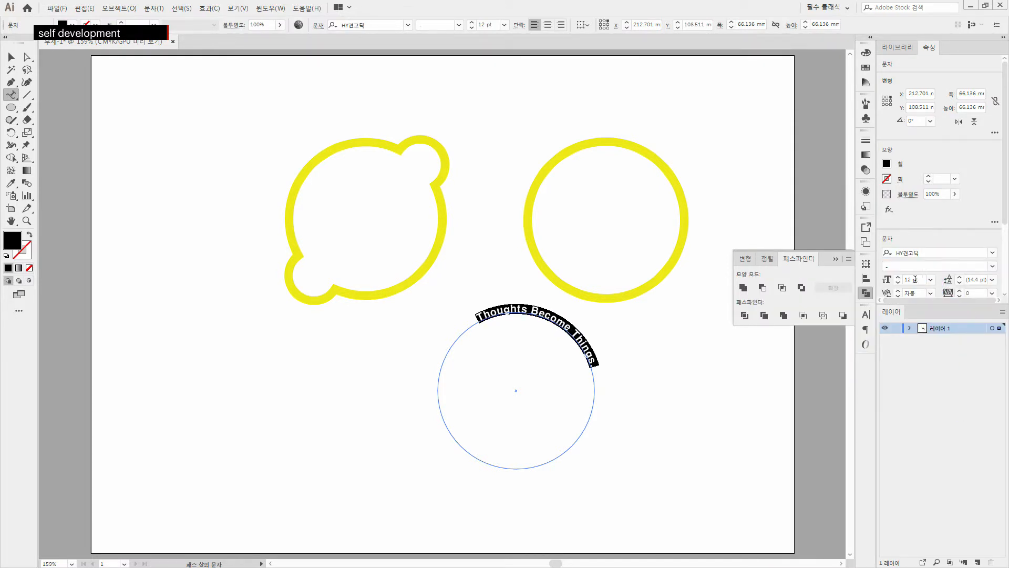
pyautogui.click(898, 277)
pyautogui.click(899, 277)
pyautogui.click(899, 277)
pyautogui.click(898, 277)
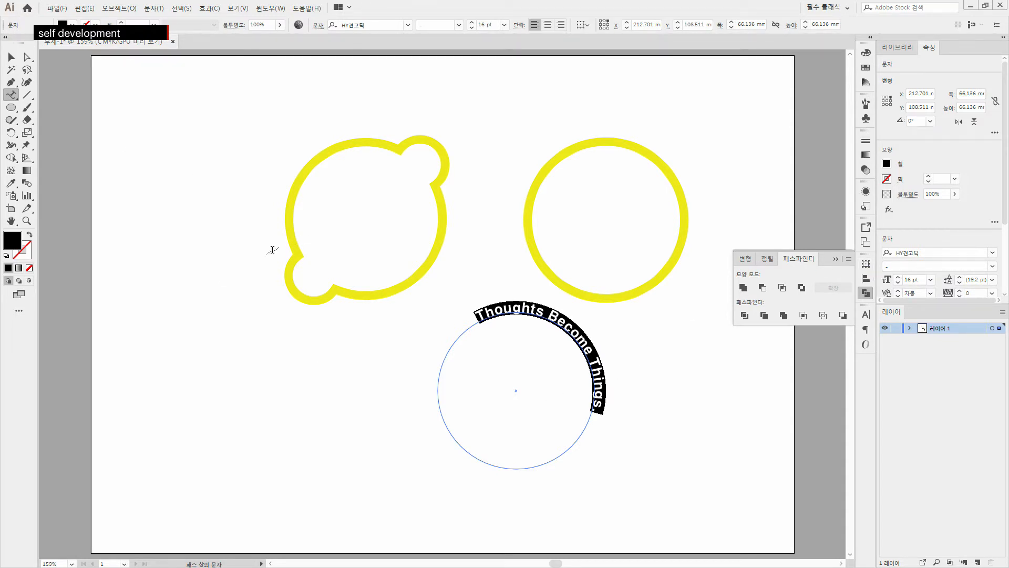
pyautogui.write('v')
pyautogui.hotkey('ctrl', 'z')
# Slide the text counter-clockwise so it starts at the circle's left side, and move the text circle onto the united shape
pyautogui.click(11, 56)
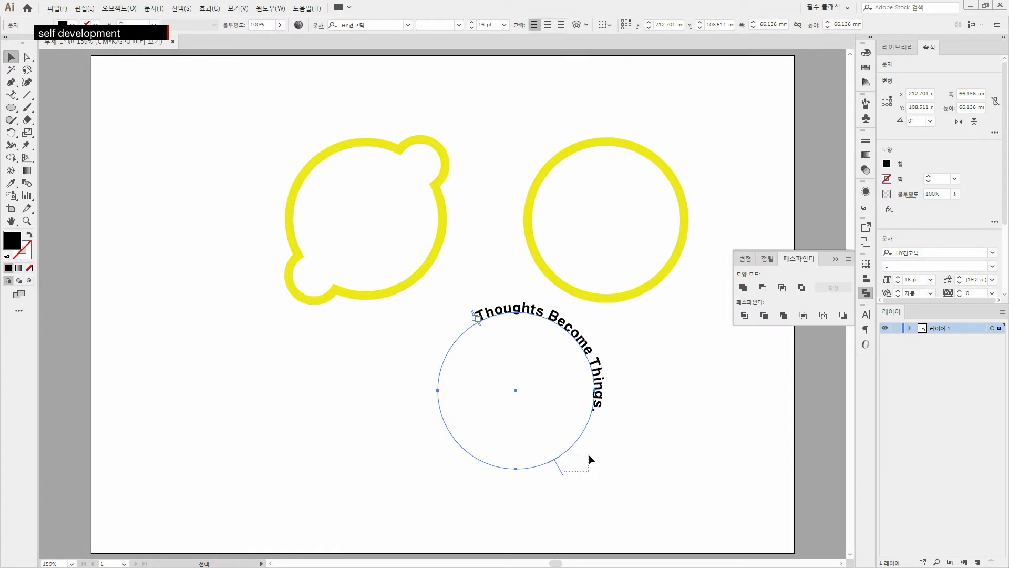
pyautogui.moveTo(560, 471); pyautogui.dragTo(605, 379)
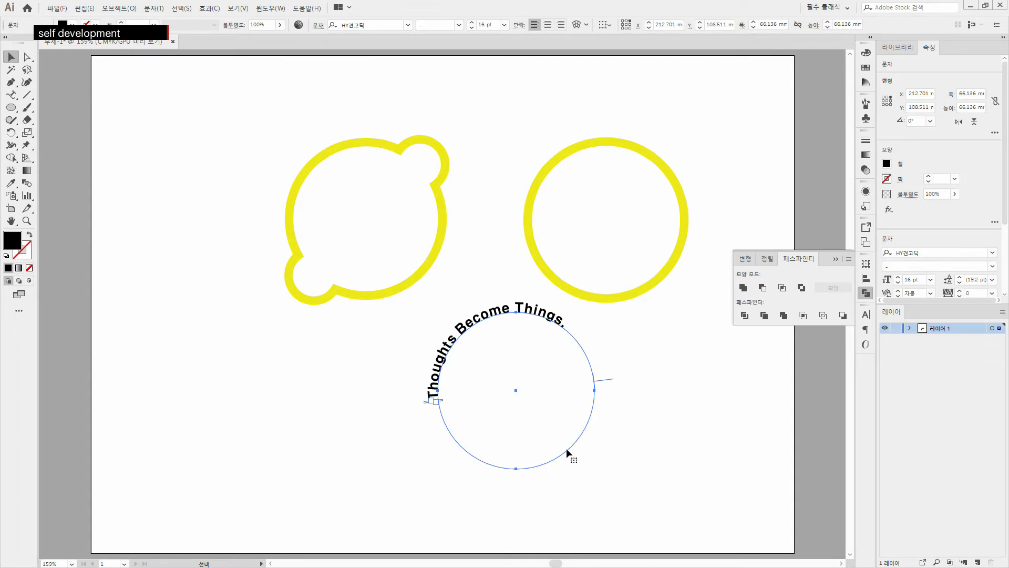
pyautogui.moveTo(569, 446); pyautogui.dragTo(417, 276)
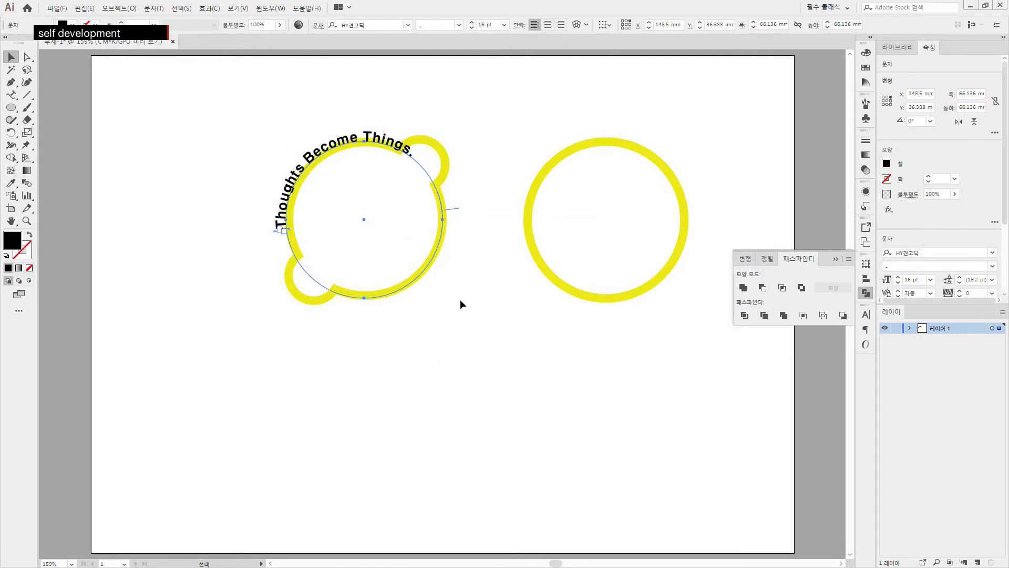
# Nudge the text circle into place over the united shape and shift the shape so its large circle shares the text circle's centre
pyautogui.press('Up')
pyautogui.press('Up')
pyautogui.press('Right')
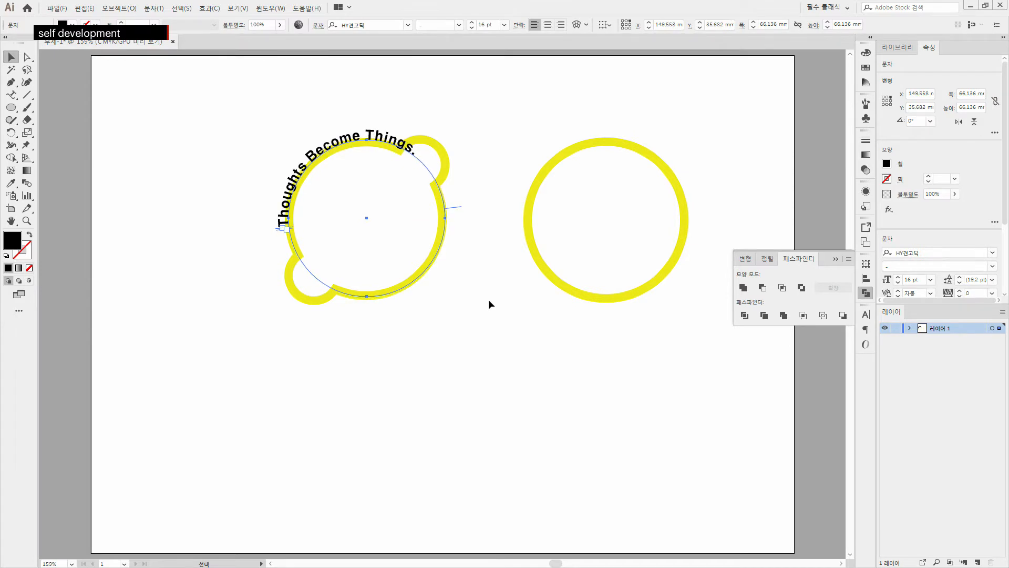
pyautogui.press('Left')
pyautogui.press('Left')
pyautogui.press('Left')
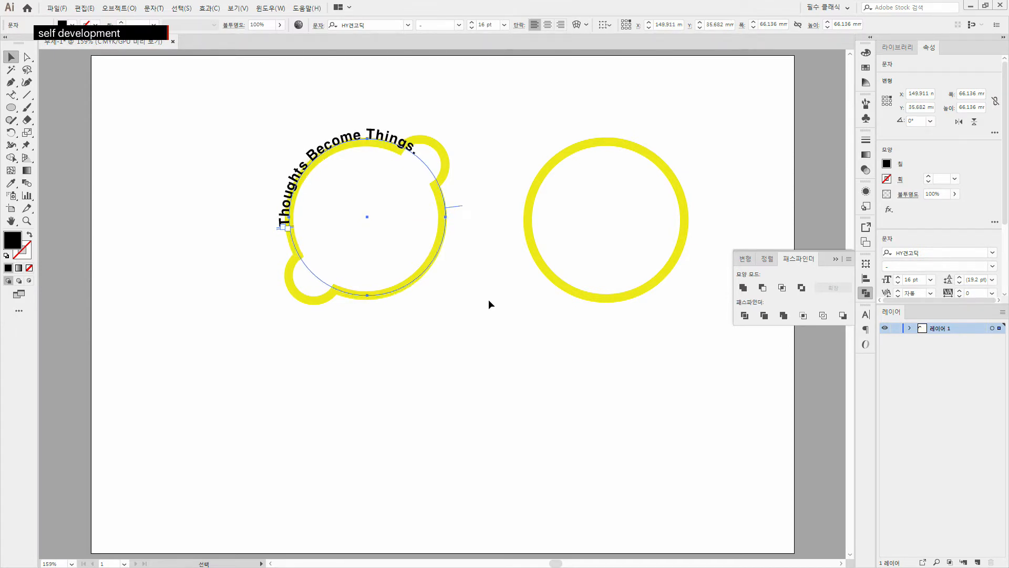
pyautogui.press('Down')
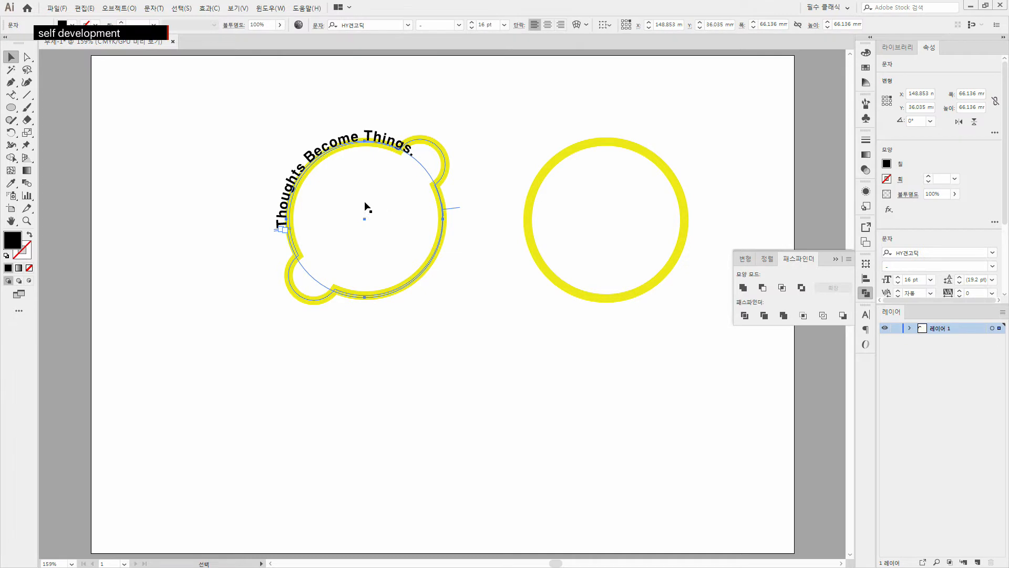
pyautogui.moveTo(364, 221)
pyautogui.mouseDown()
pyautogui.moveTo(381, 228)
pyautogui.moveTo(363, 218)
pyautogui.mouseUp()
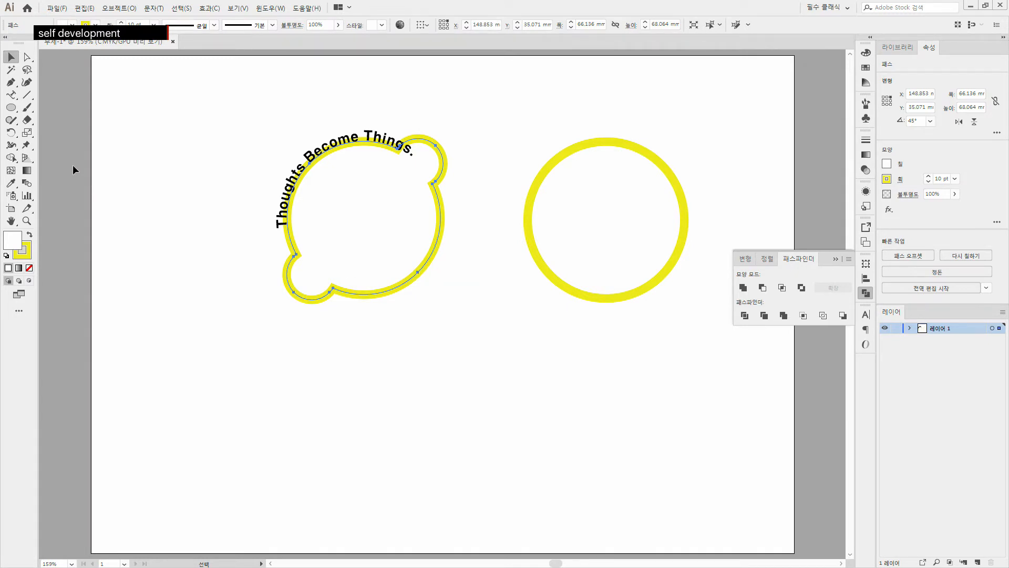
# Try scaling the united shape uniformly to 110% with the preview enabled, and undo the scaling
pyautogui.doubleClick(28, 132)
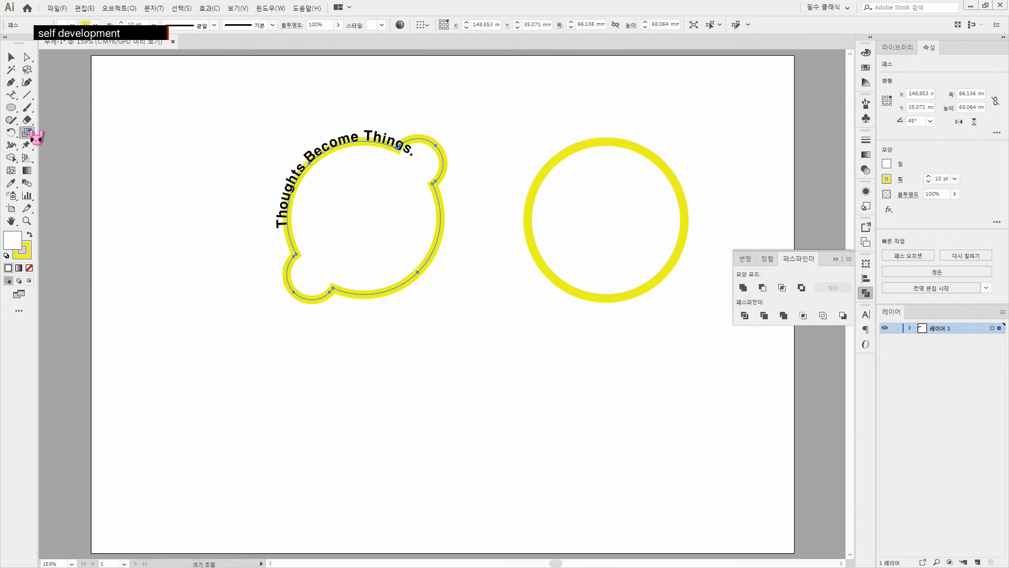
pyautogui.click(705, 256)
pyautogui.press('Delete')
pyautogui.write('110')
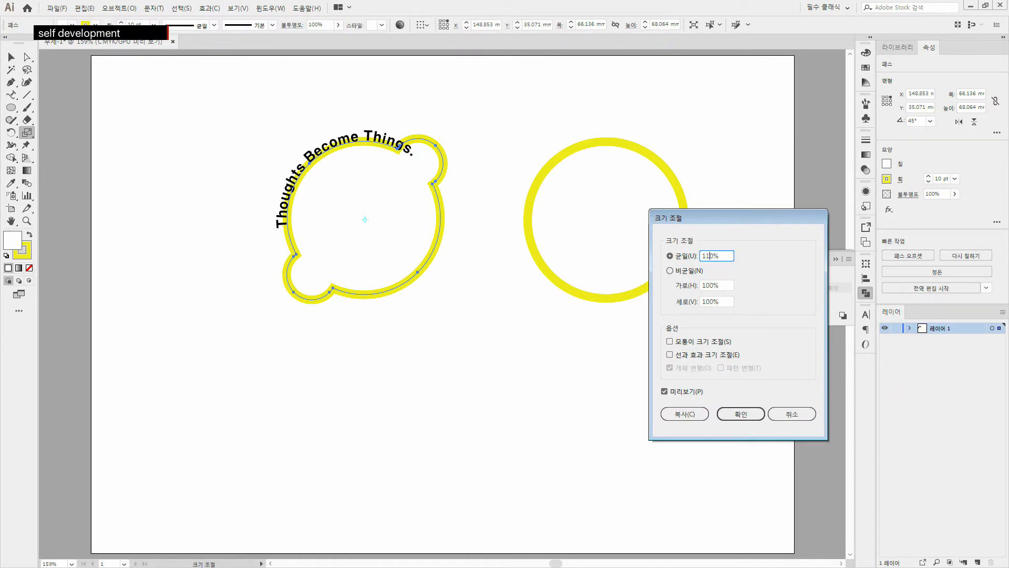
pyautogui.click(687, 393)
pyautogui.click(688, 394)
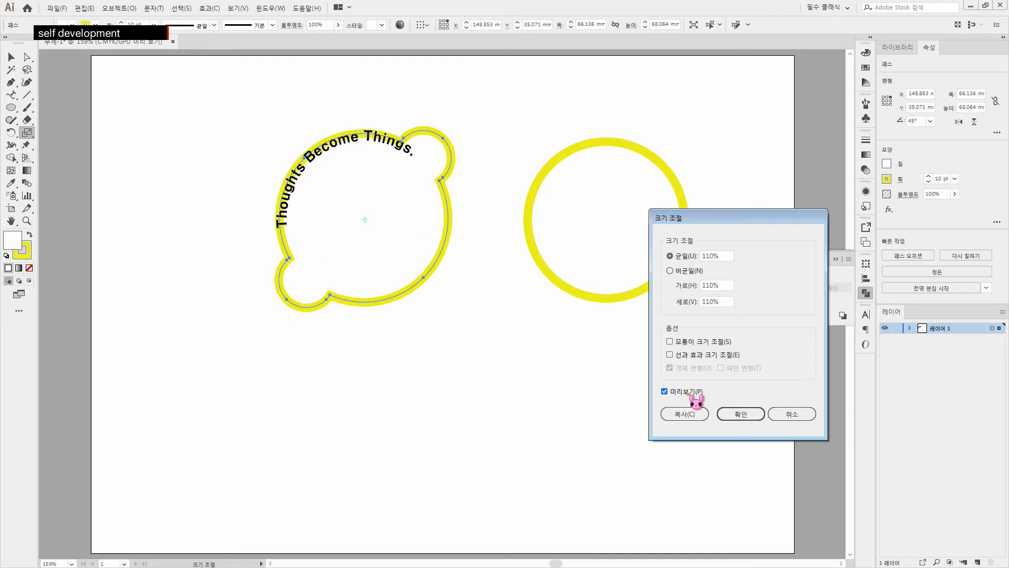
pyautogui.click(729, 410)
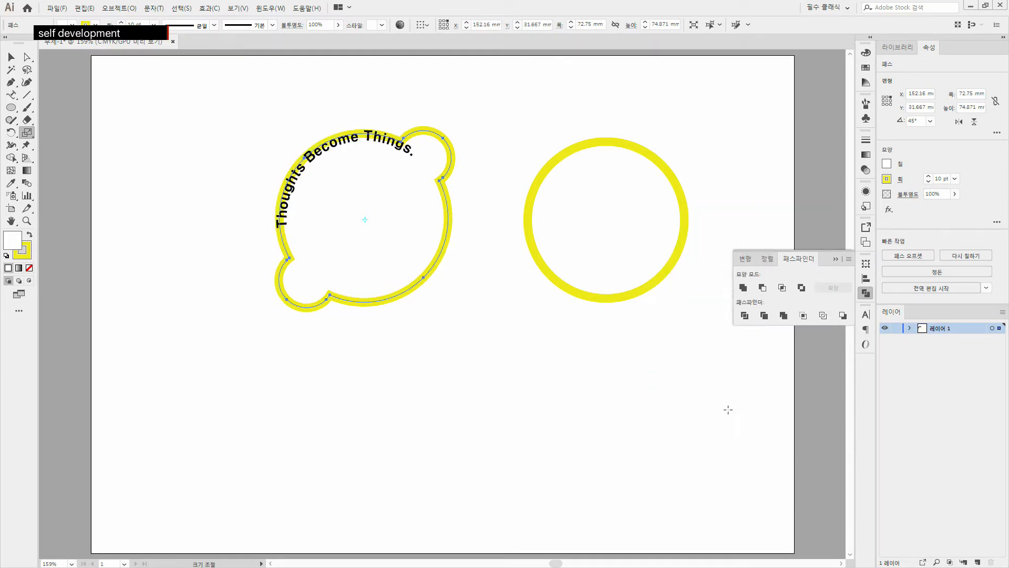
pyautogui.hotkey('ctrl', 'z')
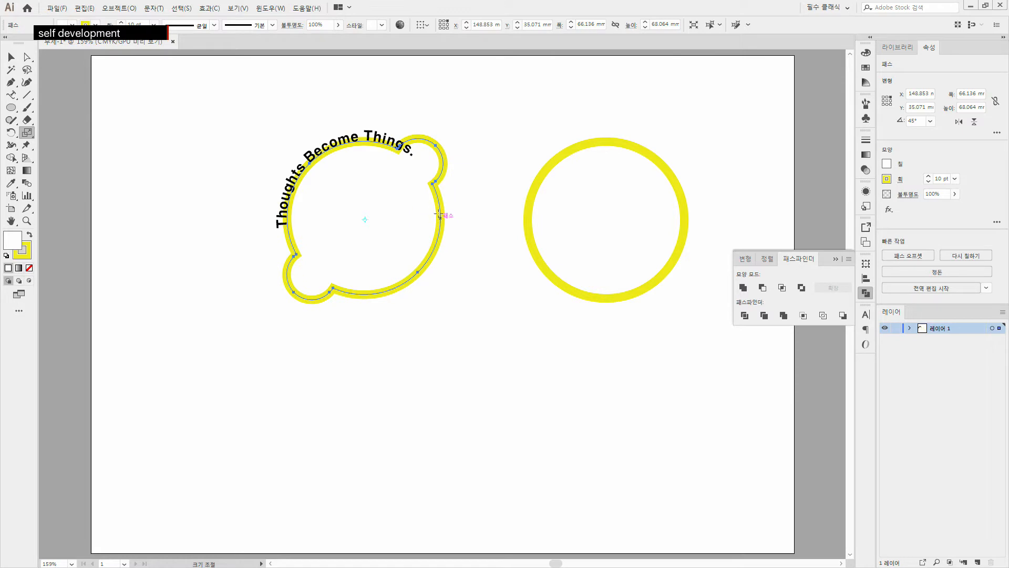
# Try moving the united shape down and away from the text, and undo the move
pyautogui.click(11, 57)
pyautogui.moveTo(433, 254); pyautogui.dragTo(509, 439)
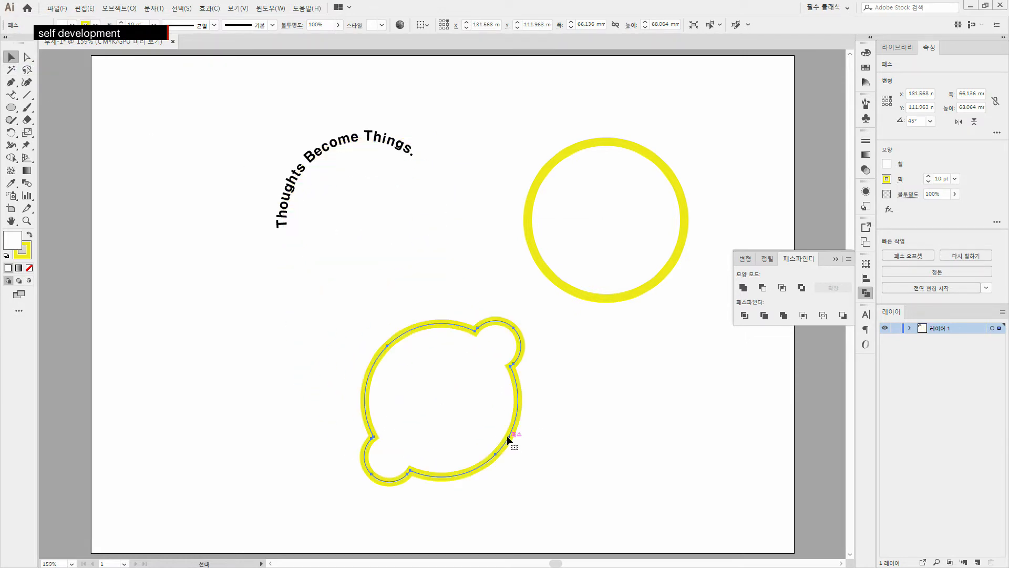
pyautogui.hotkey('ctrl', 'z')
# Re-centre the text circle on the united shape and scale it uniformly to 110% with the preview enabled
pyautogui.click(285, 218)
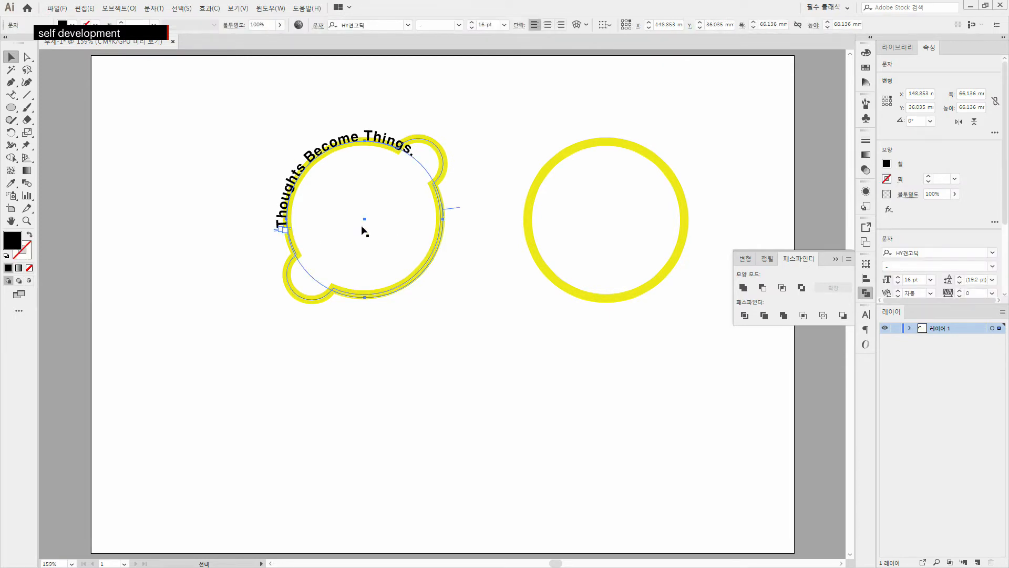
pyautogui.moveTo(283, 219)
pyautogui.mouseDown()
pyautogui.moveTo(227, 220)
pyautogui.moveTo(267, 204)
pyautogui.moveTo(285, 215)
pyautogui.mouseUp()
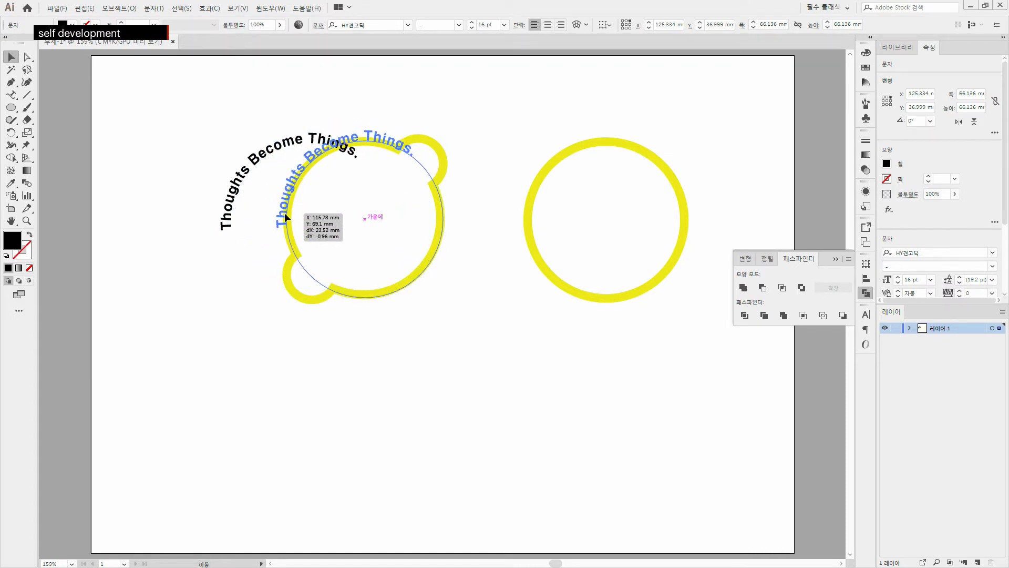
pyautogui.moveTo(285, 212); pyautogui.dragTo(285, 212)
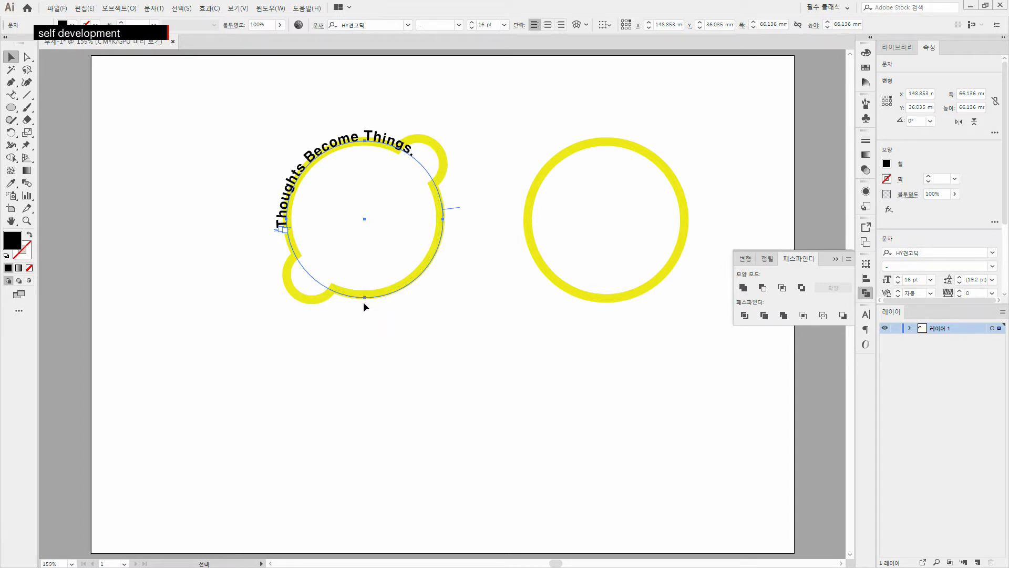
pyautogui.doubleClick(27, 132)
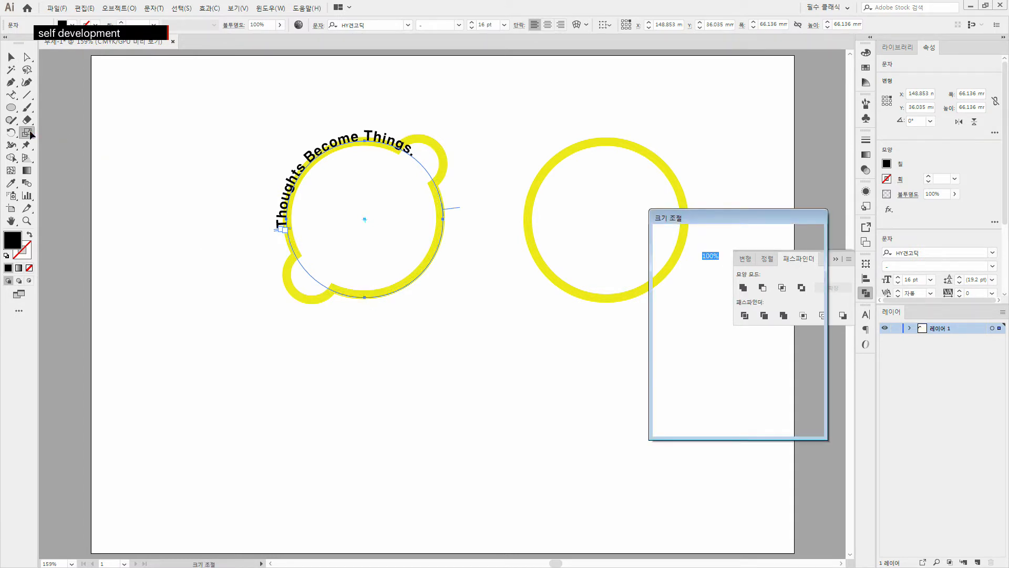
pyautogui.click(710, 255)
pyautogui.press('BackSpace')
pyautogui.write('1')
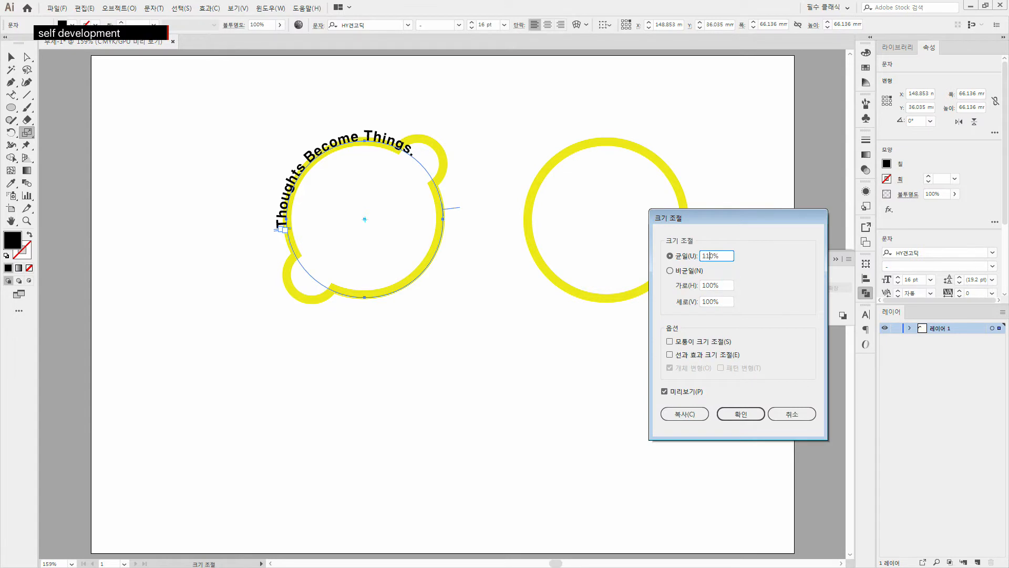
pyautogui.click(690, 393)
pyautogui.click(692, 396)
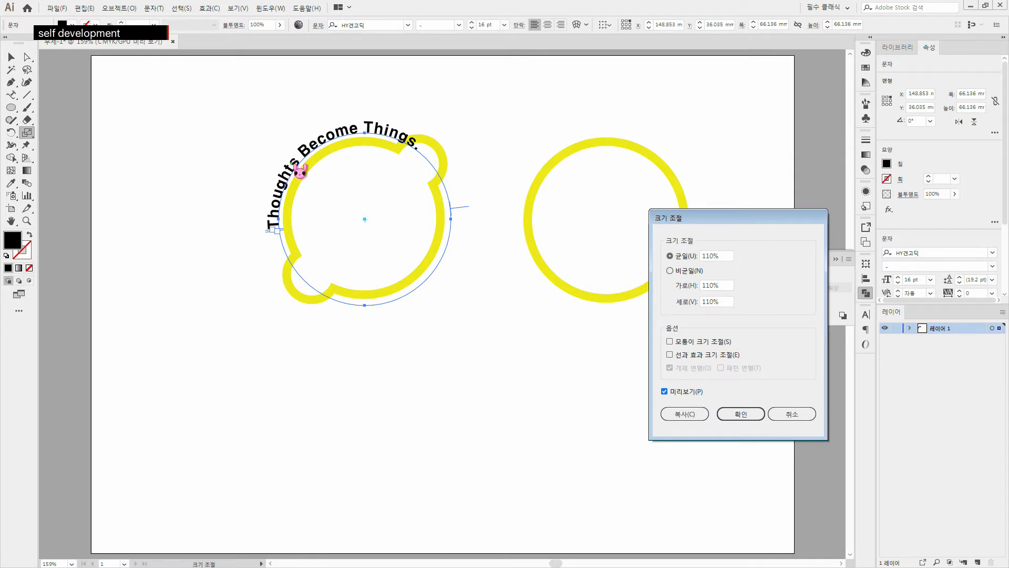
pyautogui.click(740, 416)
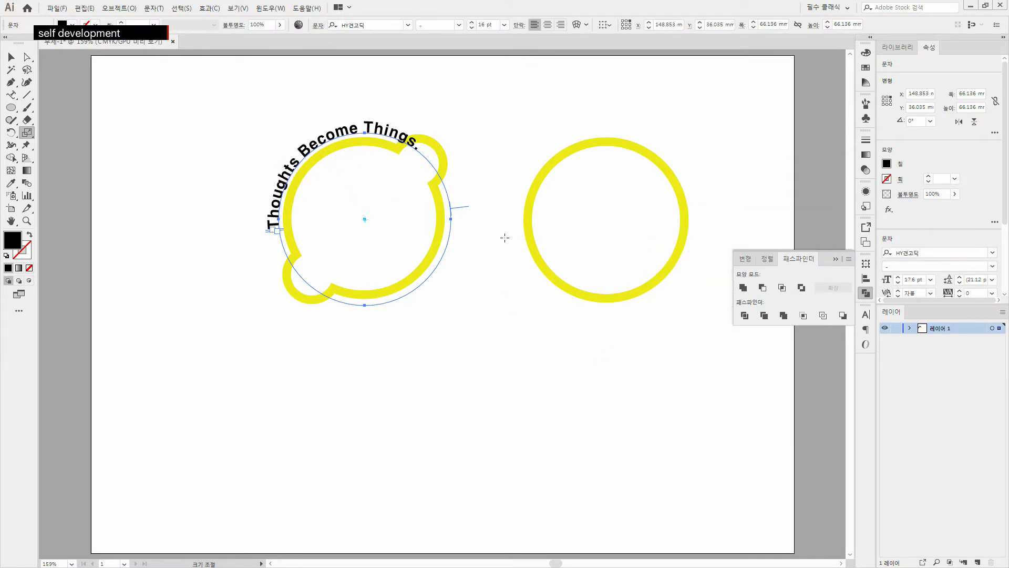
# Slide the text counter-clockwise along its path so it sits between the shape's two small bumps, and deselect it
pyautogui.click(11, 56)
pyautogui.moveTo(463, 209); pyautogui.dragTo(462, 184)
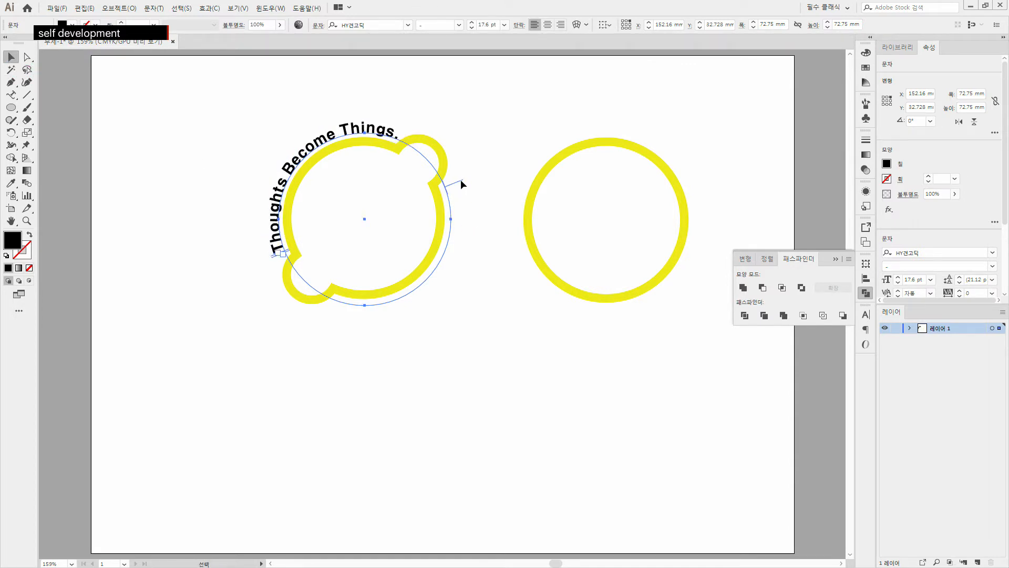
pyautogui.click(327, 335)
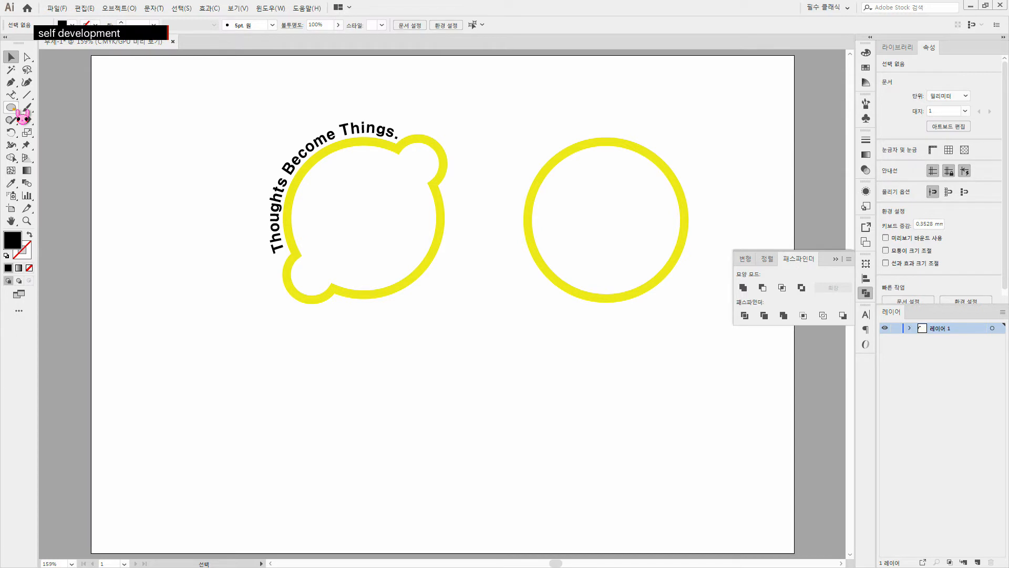
# Draw a five-pointed star about 11 mm wide just past the end of the text, above the upper bump
pyautogui.moveTo(13, 108); pyautogui.dragTo(59, 159)
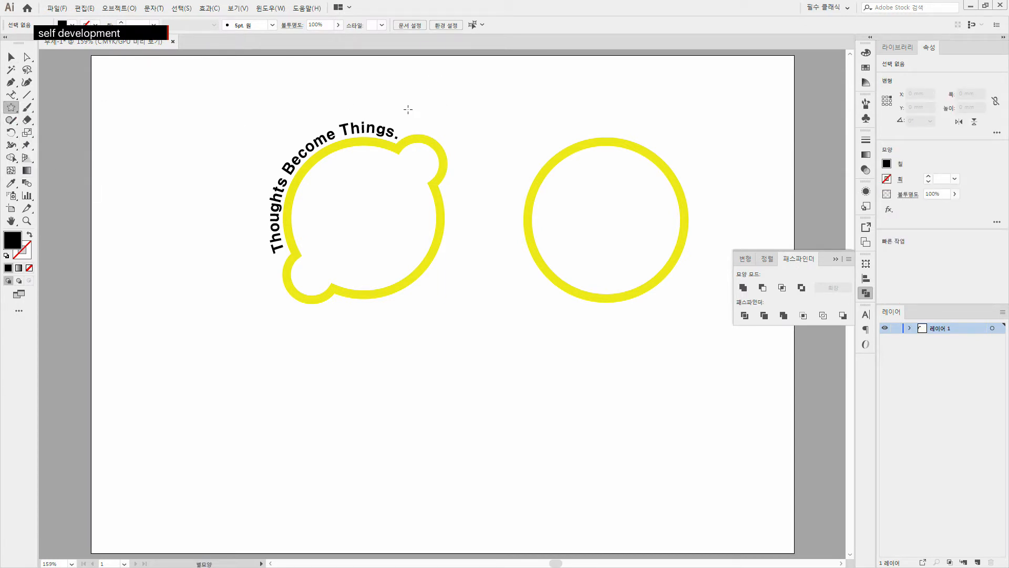
pyautogui.moveTo(403, 116); pyautogui.dragTo(424, 122)
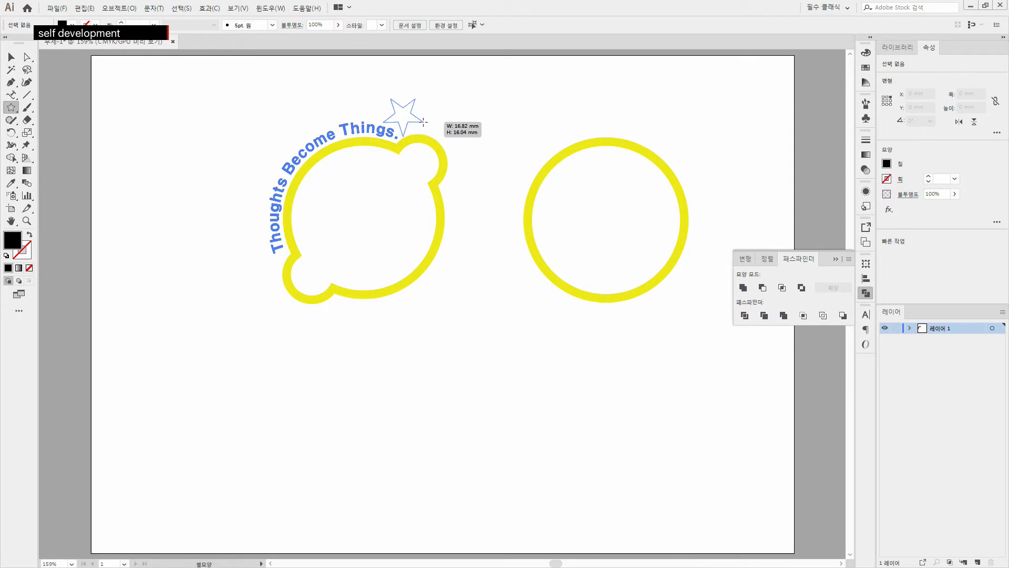
pyautogui.moveTo(424, 122); pyautogui.dragTo(416, 123)
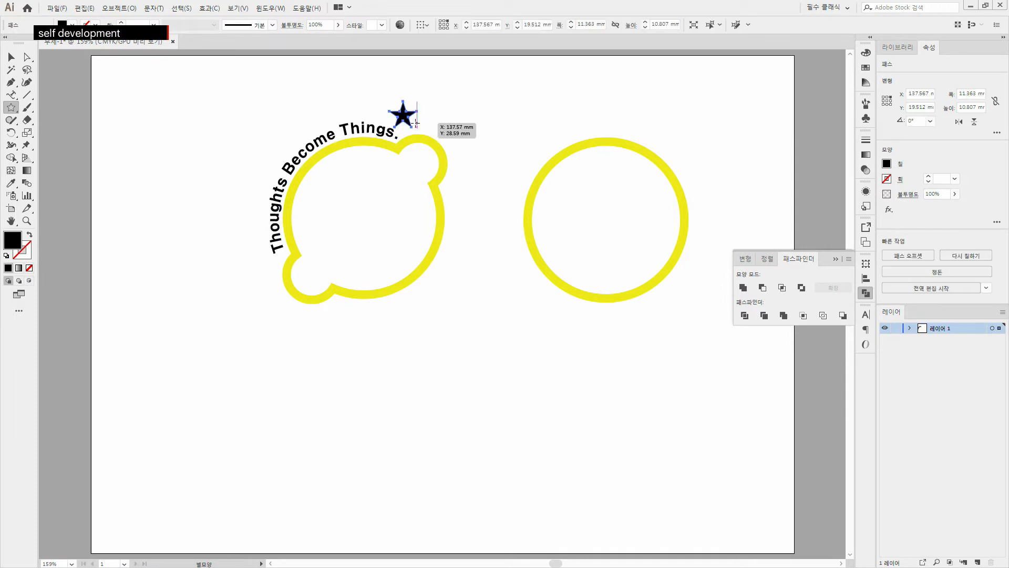
# Copy the united shape's white fill and yellow outline onto the star with the Eyedropper
pyautogui.doubleClick(15, 241)
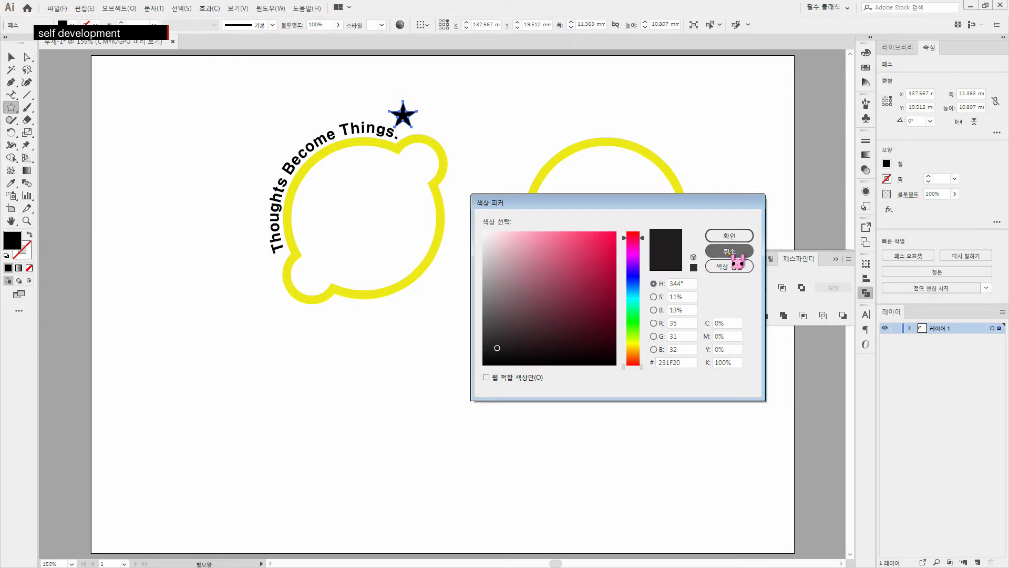
pyautogui.press('Escape')
pyautogui.click(11, 183)
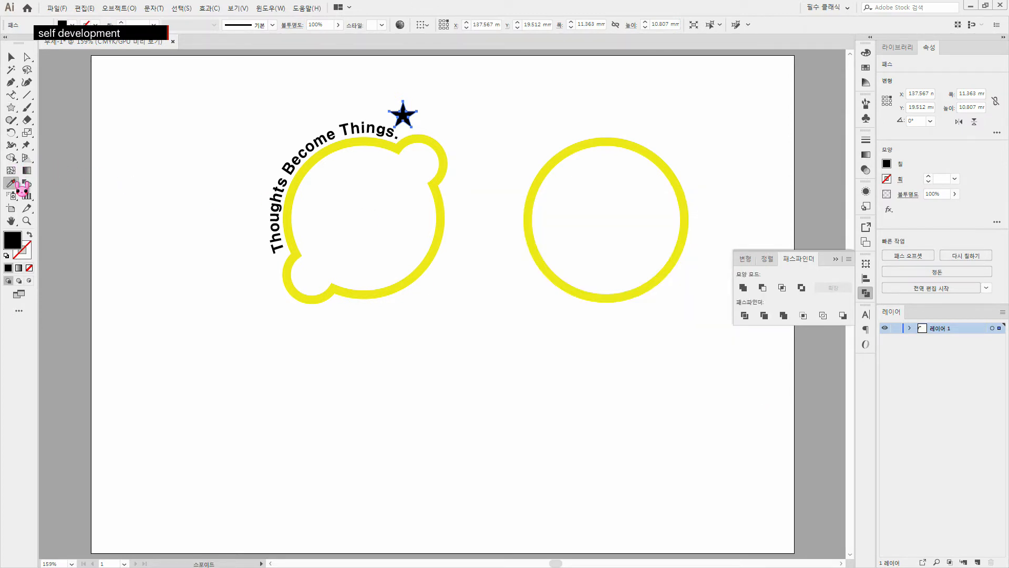
pyautogui.click(297, 243)
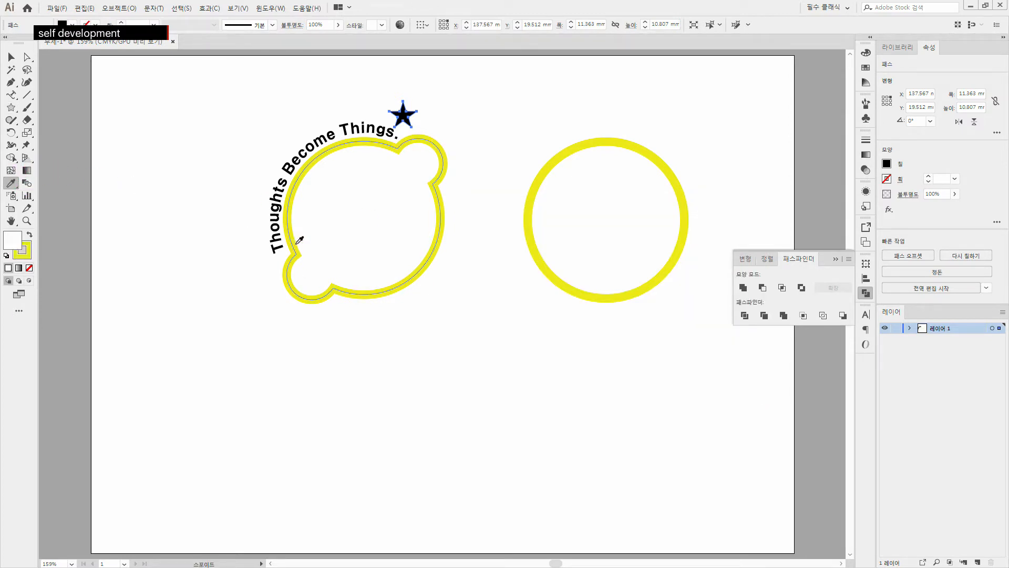
# Remove the star's stroke and sample the united shape's fill and outline onto the star again
pyautogui.click(24, 250)
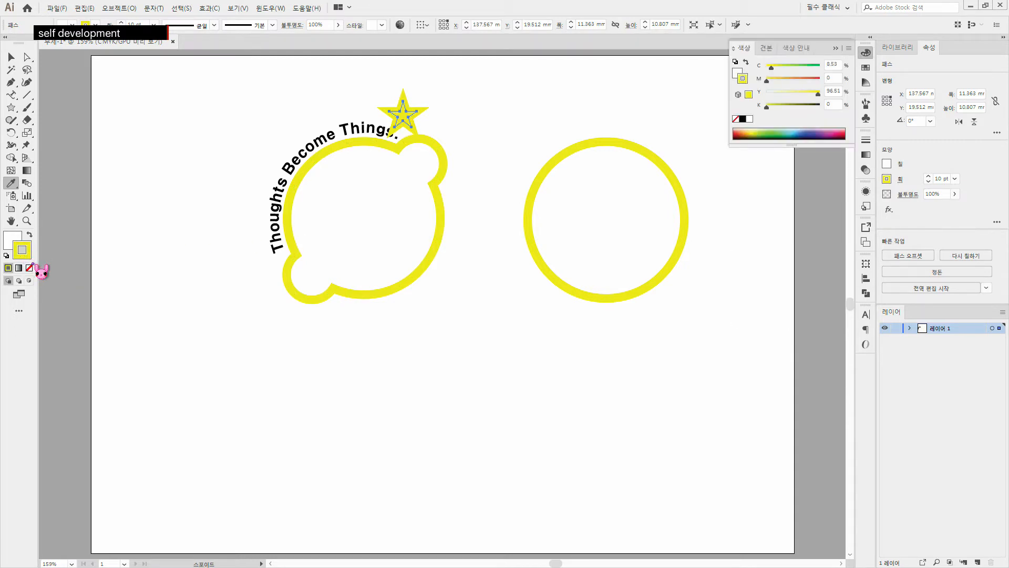
pyautogui.click(29, 268)
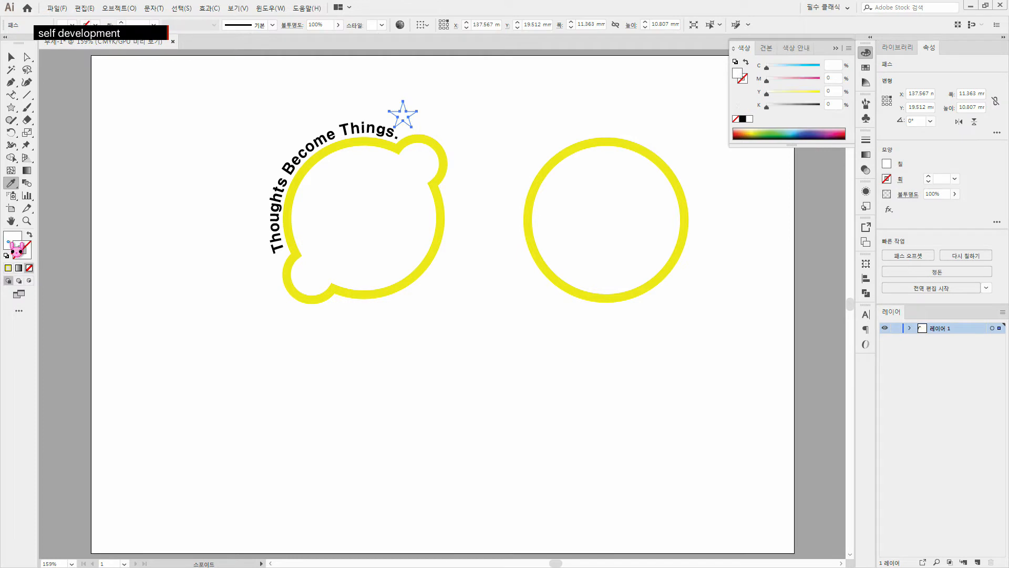
pyautogui.click(300, 251)
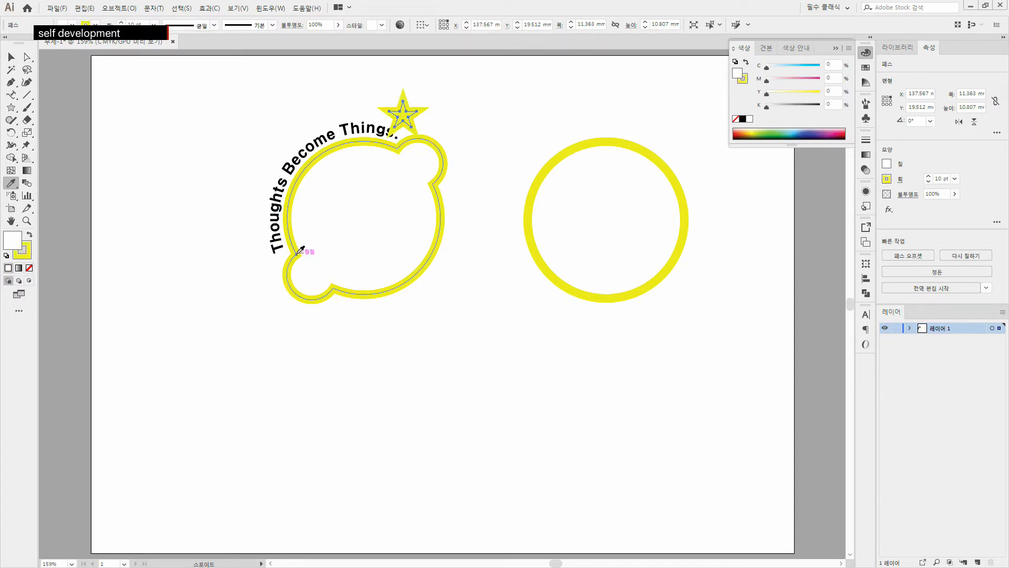
# Swap the star's fill and stroke so it is filled yellow, remove its stroke, and deselect it
pyautogui.click(29, 236)
pyautogui.click(27, 254)
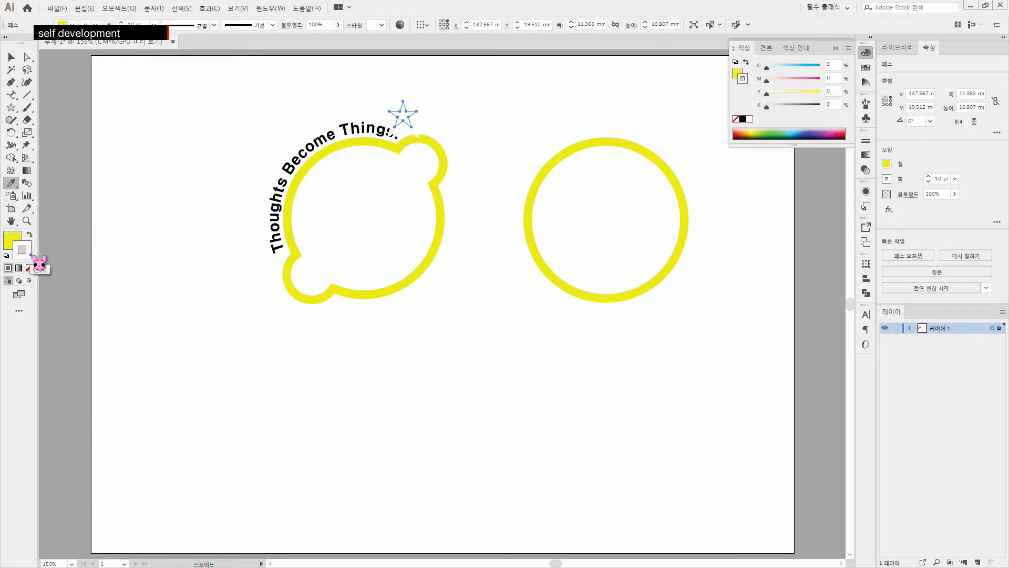
pyautogui.click(30, 268)
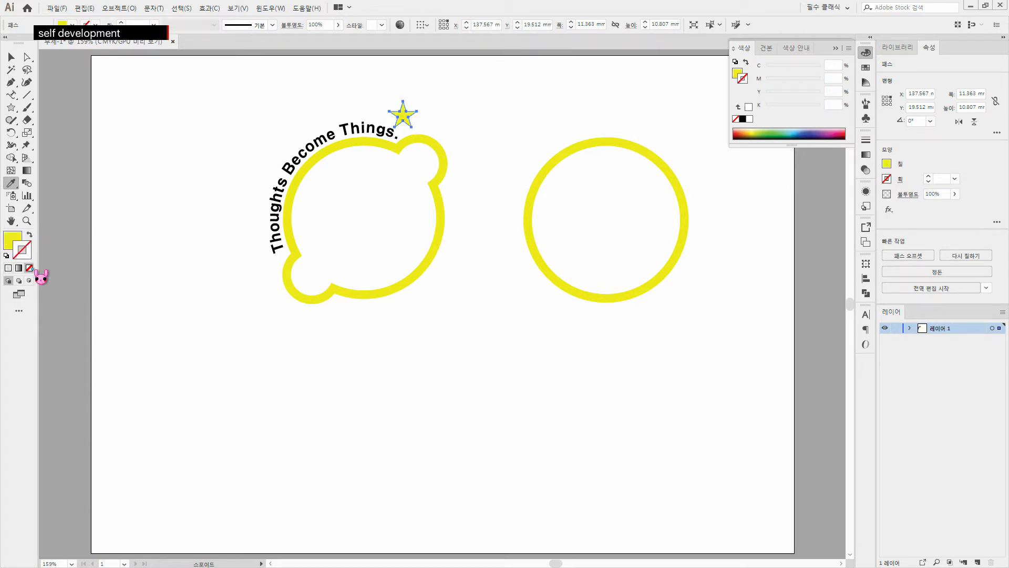
pyautogui.click(12, 240)
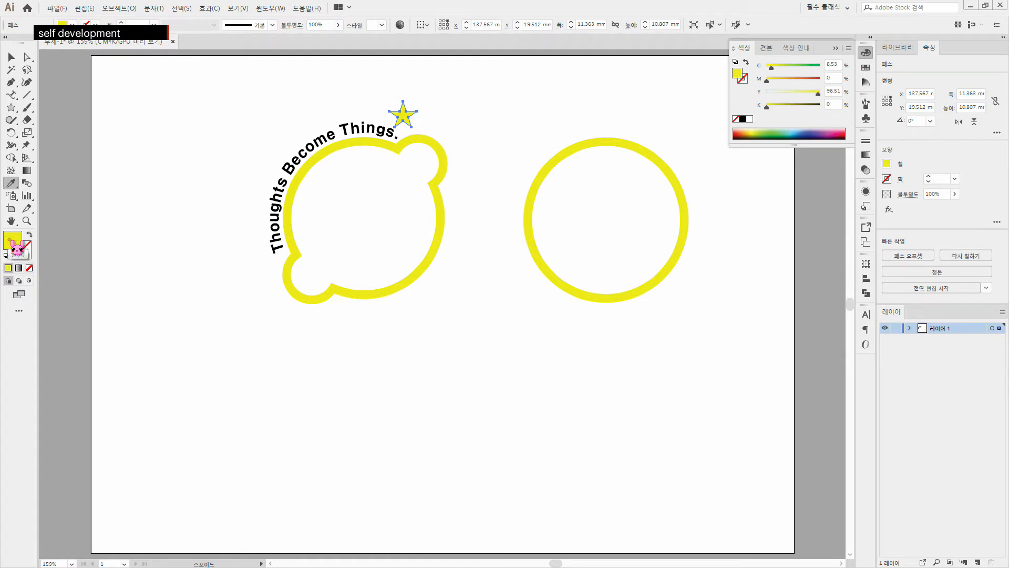
pyautogui.click(11, 57)
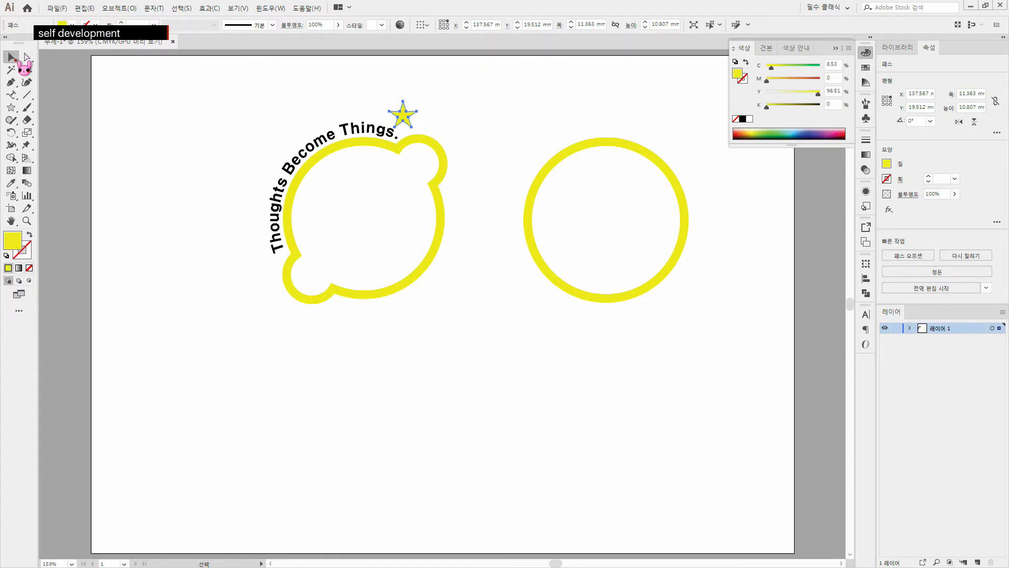
pyautogui.click(475, 115)
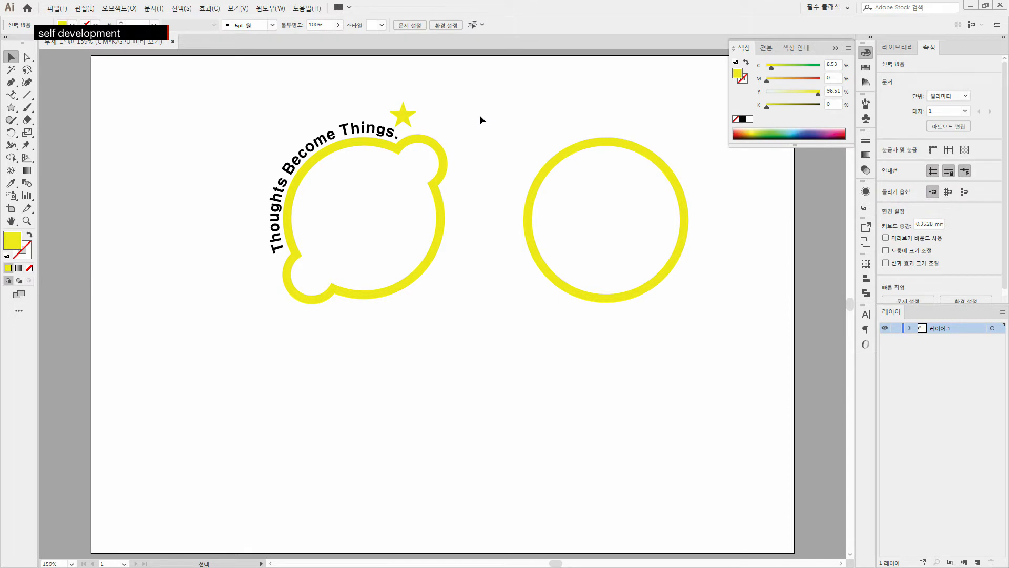
# Nudge the star about 1.4 mm right and 1.8 mm down towards the upper bump, and deselect it
pyautogui.press('Right')
pyautogui.press('Right')
pyautogui.press('Right')
pyautogui.press('Right')
pyautogui.press('Right')
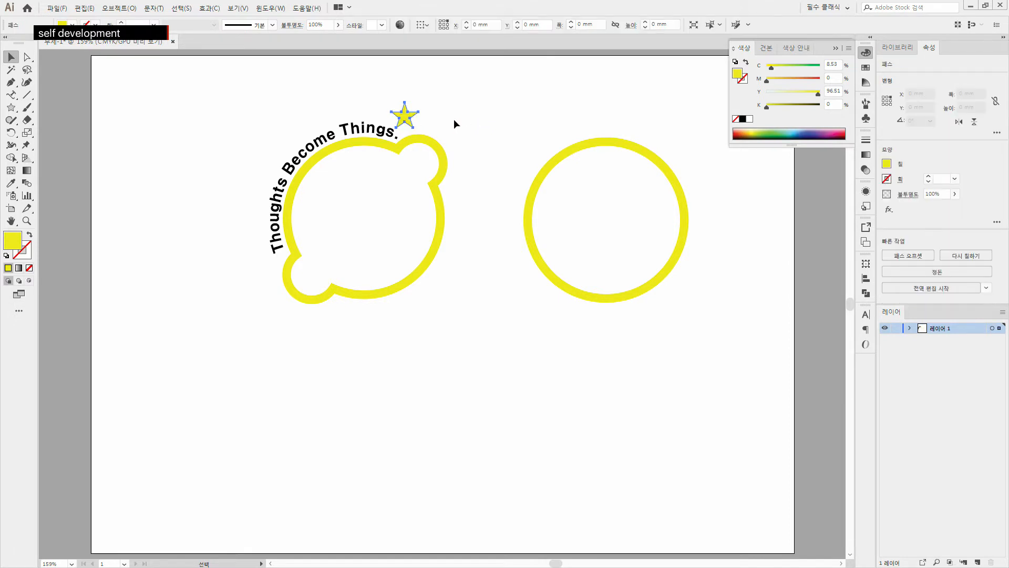
pyautogui.press('Down')
pyautogui.press('Down')
pyautogui.press('Down')
pyautogui.press('Left')
pyautogui.press('Down')
pyautogui.click(517, 354)
# Change the star's fill to a fully saturated yellow, EFDD00, by raising its saturation to 100%, and deselect it
pyautogui.click(407, 117)
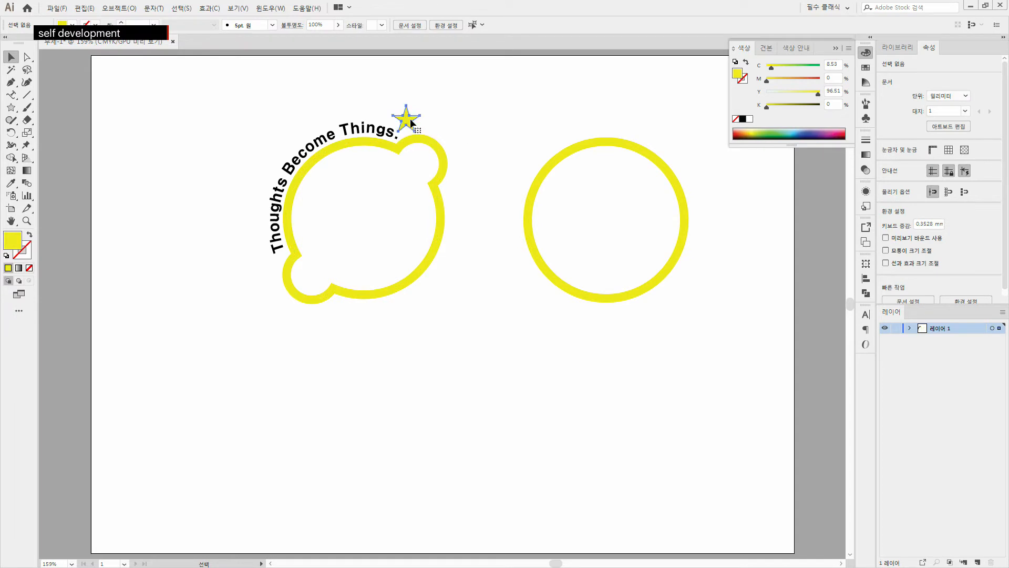
pyautogui.doubleClick(16, 242)
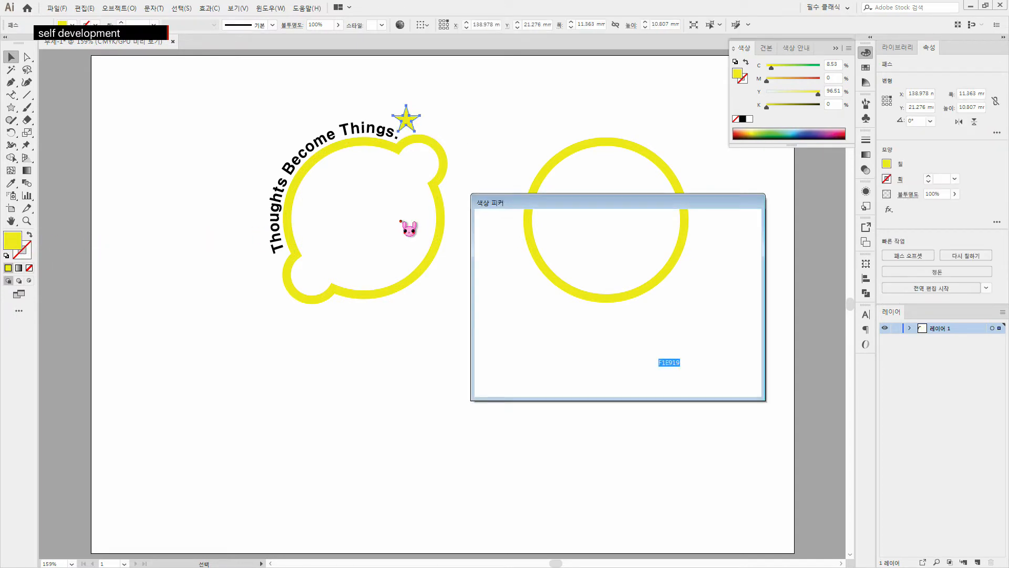
pyautogui.click(653, 296)
pyautogui.click(653, 310)
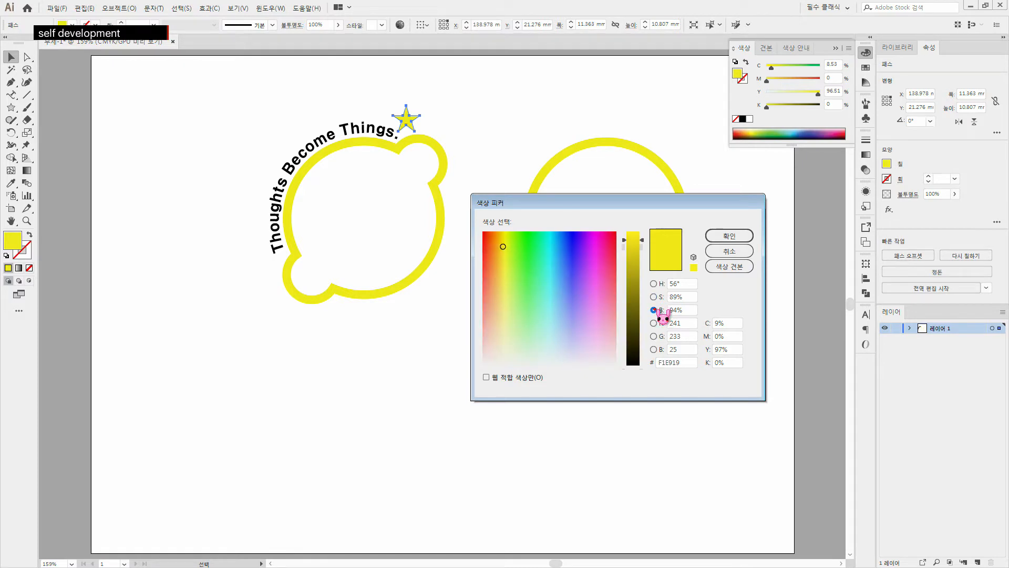
pyautogui.click(654, 297)
pyautogui.moveTo(633, 246); pyautogui.dragTo(633, 233)
pyautogui.click(730, 236)
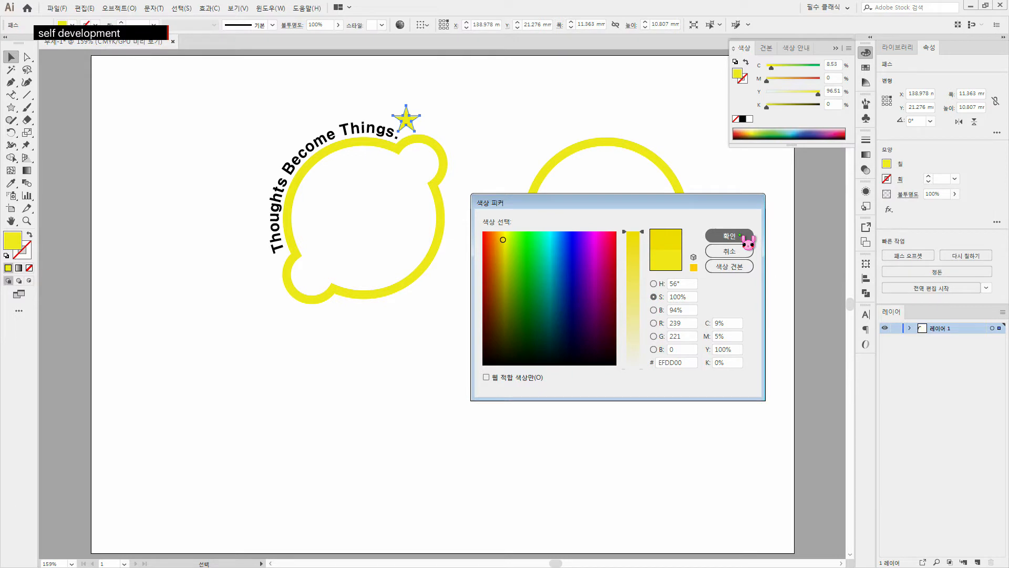
pyautogui.click(519, 340)
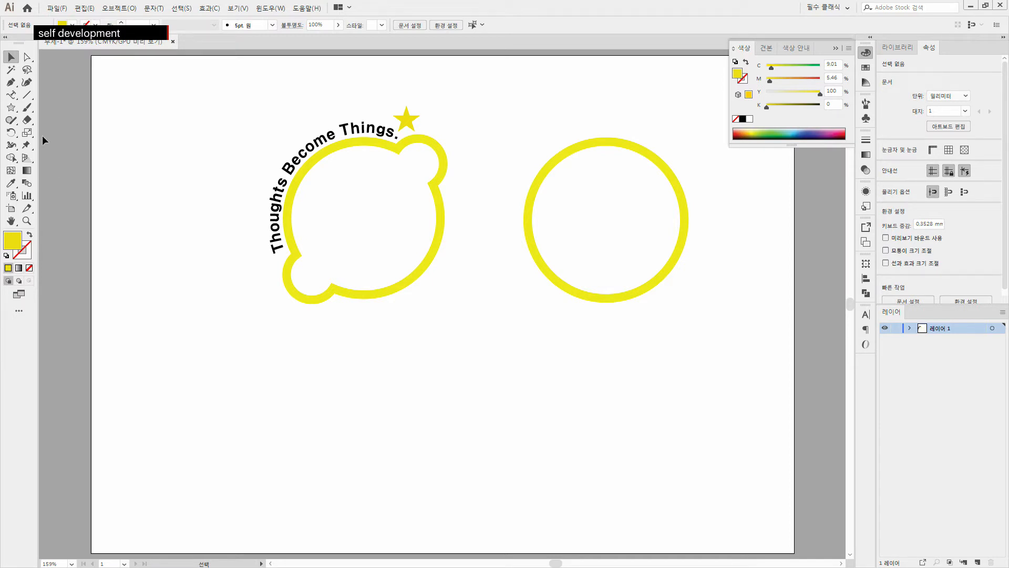
# Add the horizontal text "LEMON" in the empty area below the united shape
pyautogui.click(12, 95)
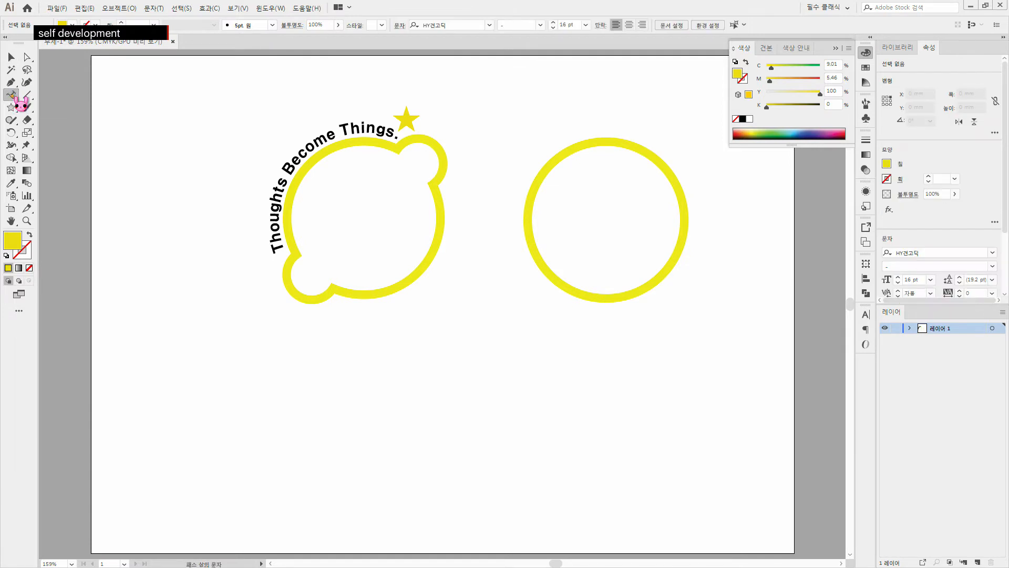
pyautogui.click(14, 97)
pyautogui.click(86, 95)
pyautogui.click(346, 388)
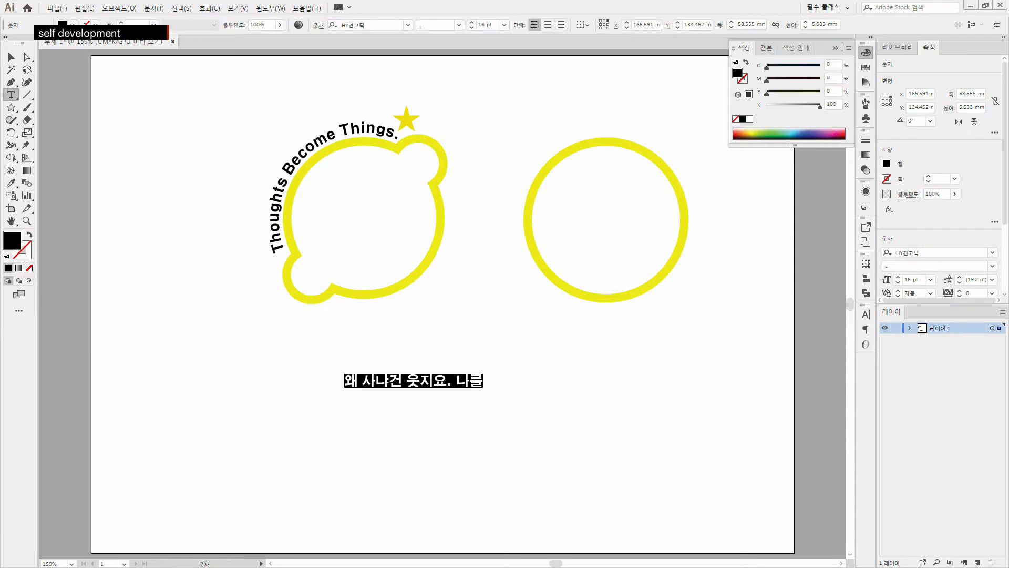
pyautogui.write('LEMON')
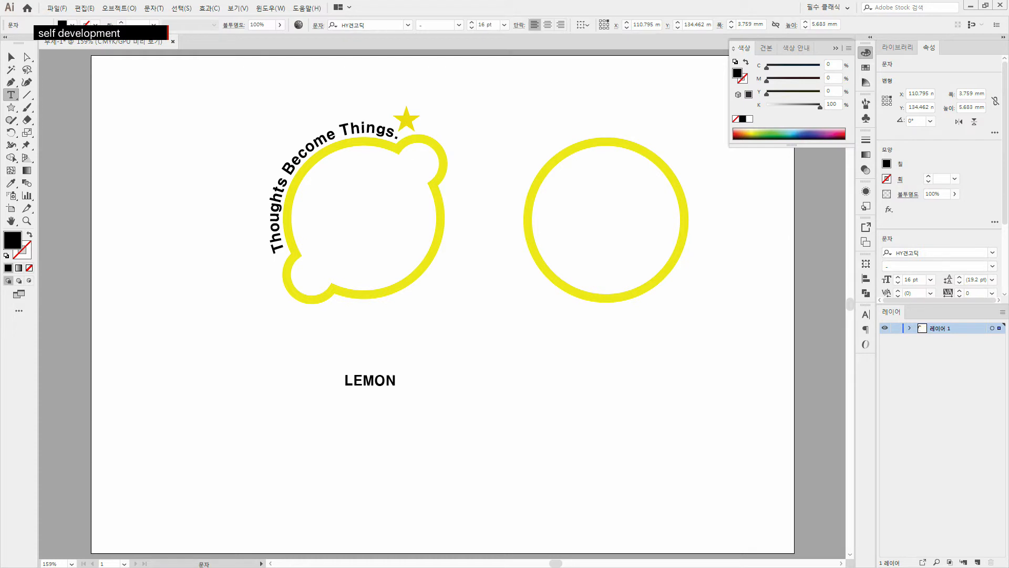
# Copy the united shape's white fill and yellow 10 pt outline onto the LEMON text with the Eyedropper
pyautogui.hotkey('ctrl', 'a')
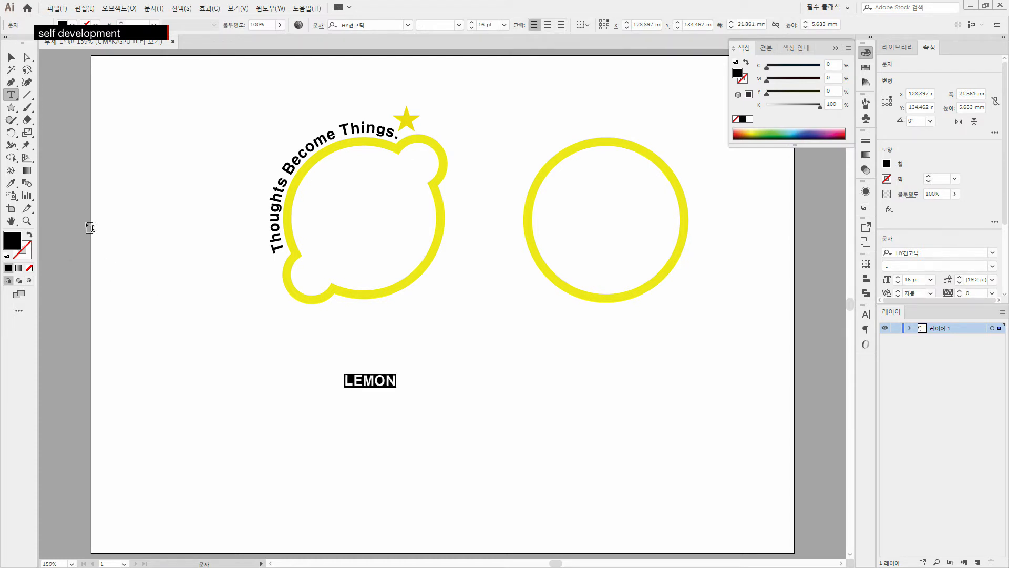
pyautogui.click(12, 184)
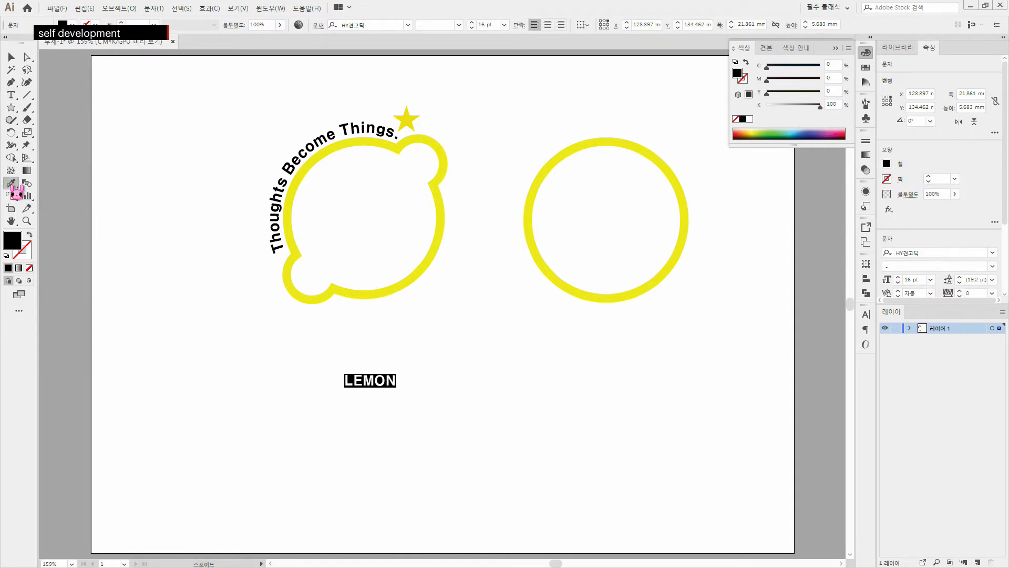
pyautogui.click(433, 252)
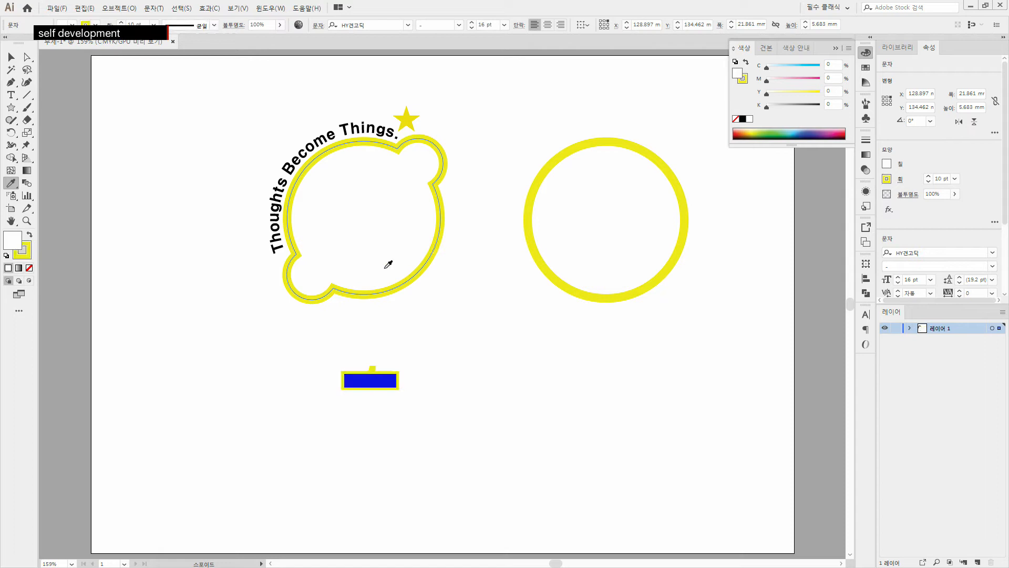
pyautogui.doubleClick(26, 255)
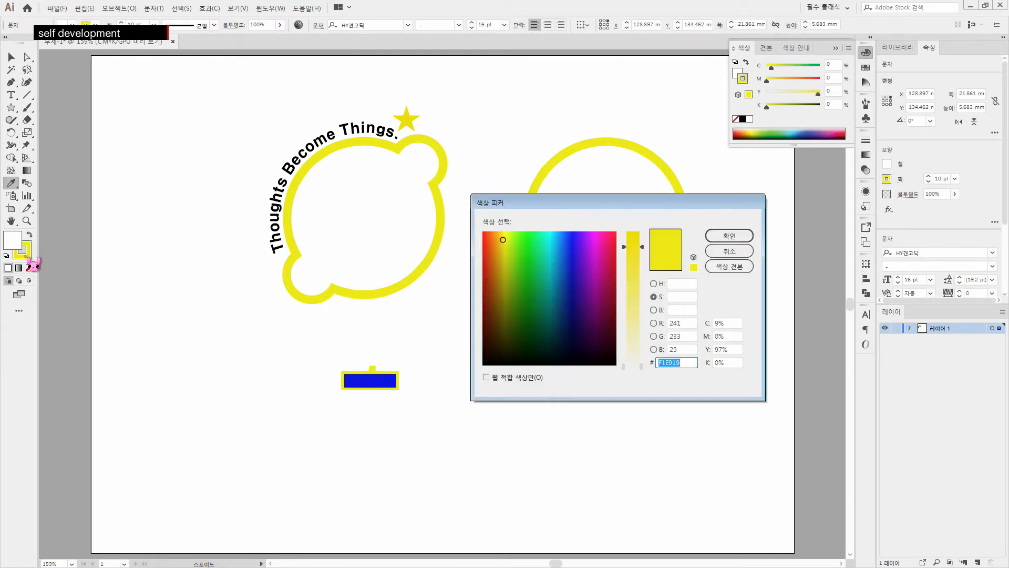
pyautogui.click(738, 253)
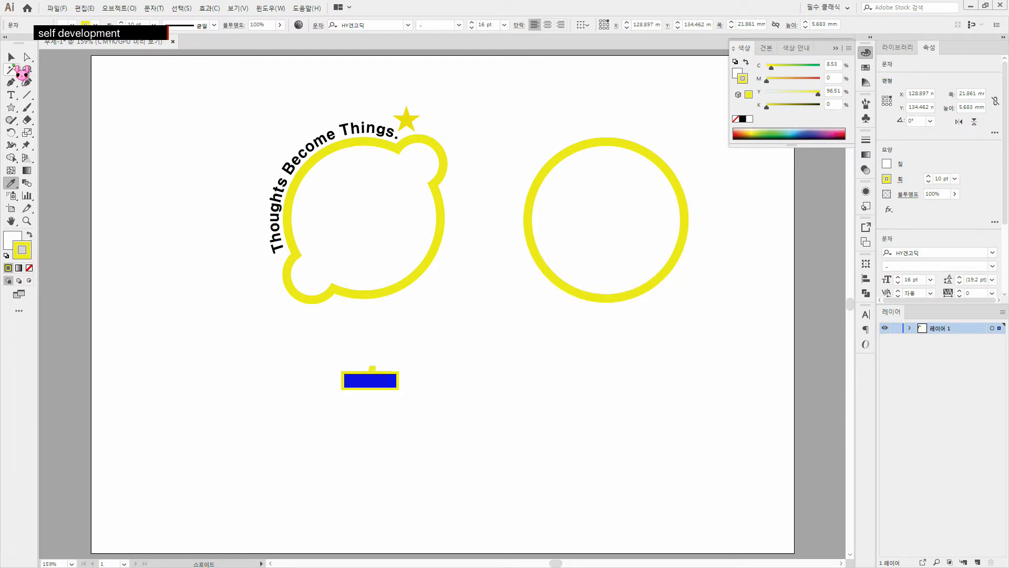
# Move the LEMON text about 26 mm right and 15 mm down on the artboard
pyautogui.write('v')
pyautogui.hotkey('ctrl', 'z')
pyautogui.click(11, 56)
pyautogui.click(305, 472)
pyautogui.moveTo(387, 378); pyautogui.dragTo(455, 421)
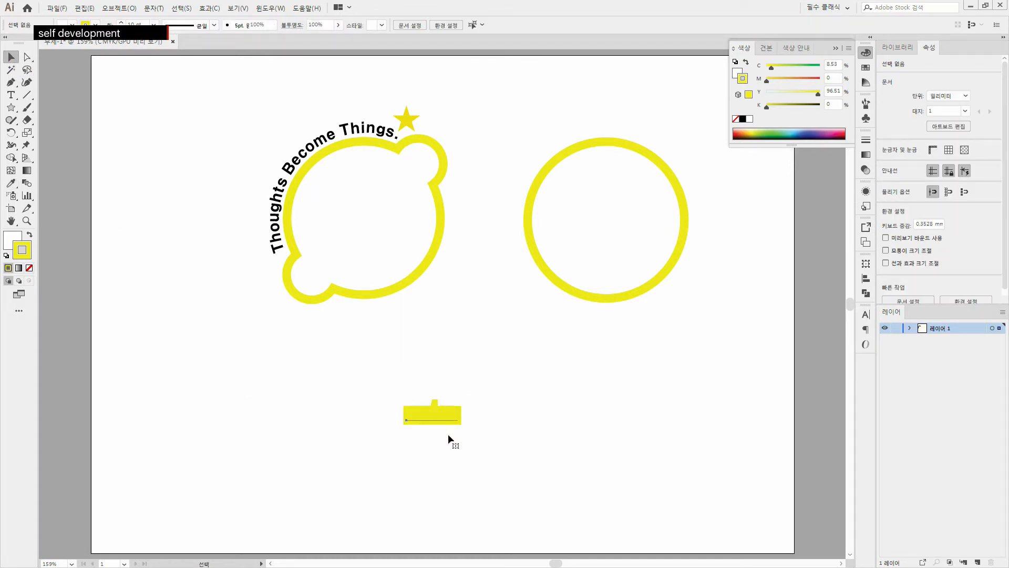
pyautogui.click(449, 435)
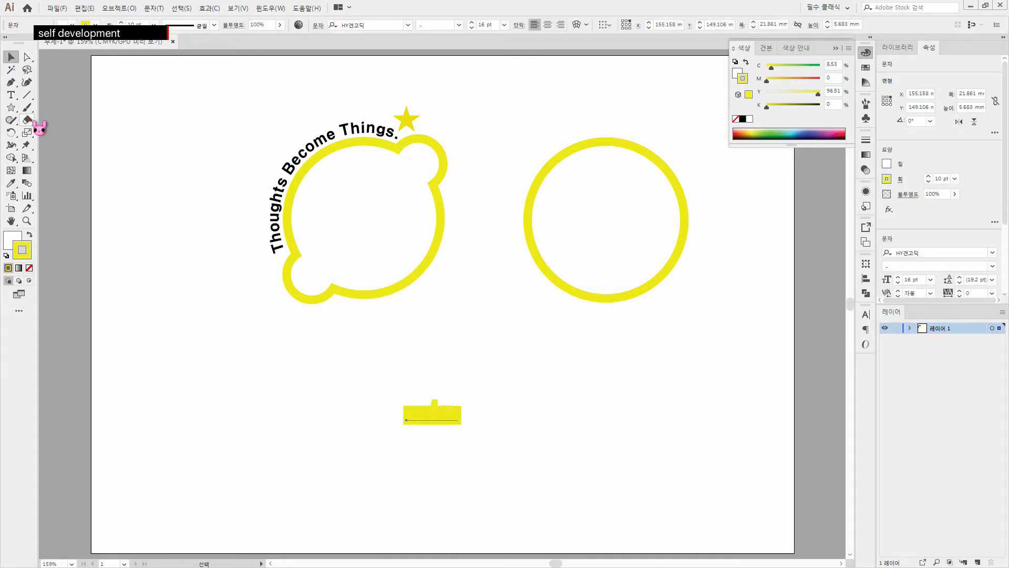
# Reset the whole LEMON text to the default white fill and black 1 pt stroke
pyautogui.click(11, 95)
pyautogui.click(456, 416)
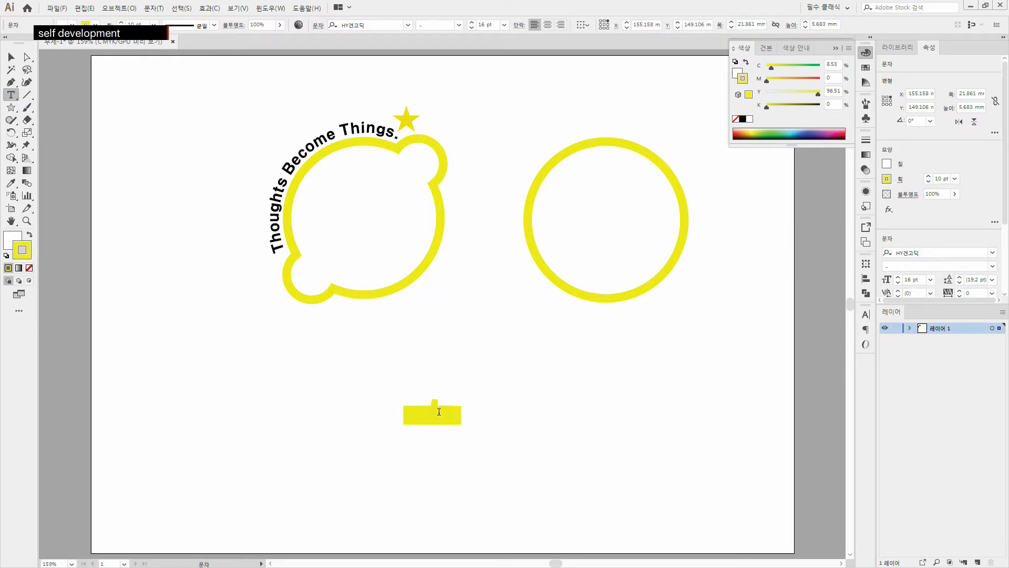
pyautogui.hotkey('ctrl', 'a')
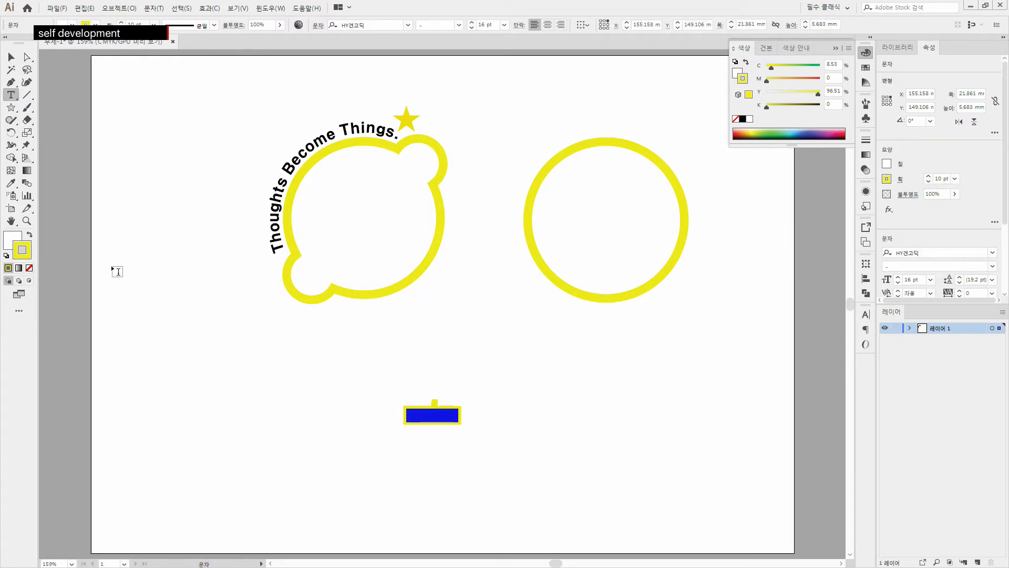
pyautogui.click(11, 241)
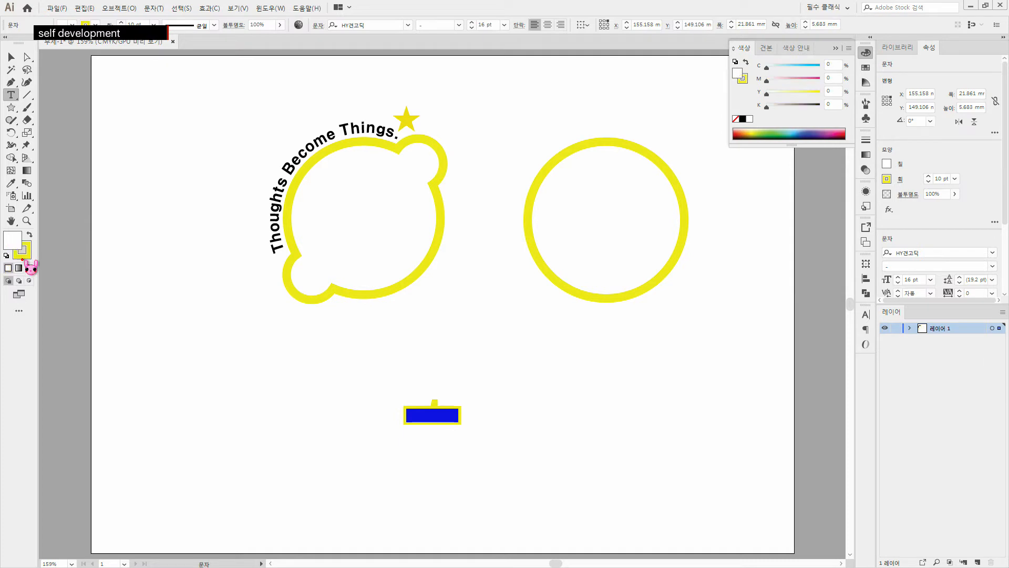
pyautogui.click(29, 268)
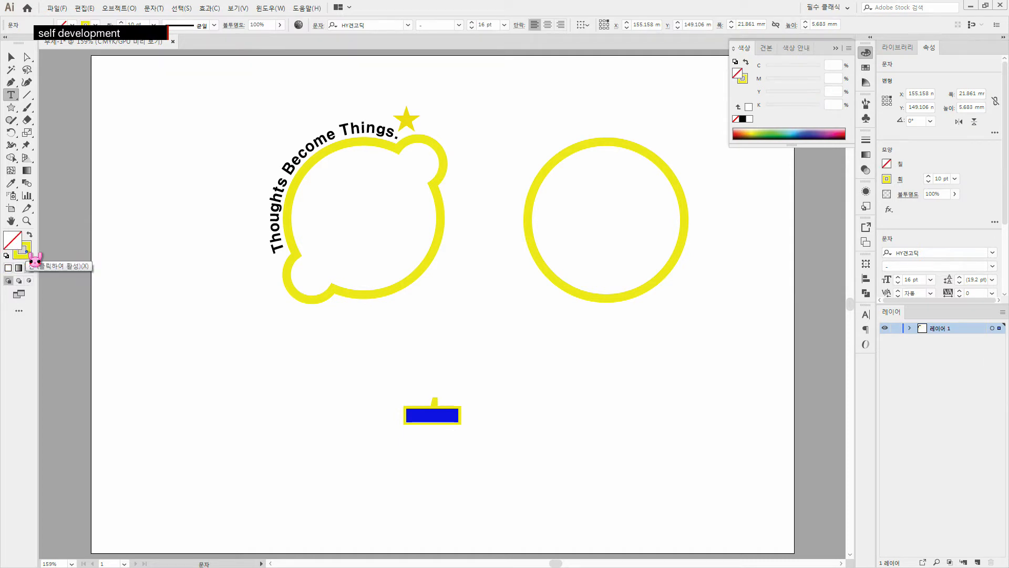
pyautogui.click(7, 255)
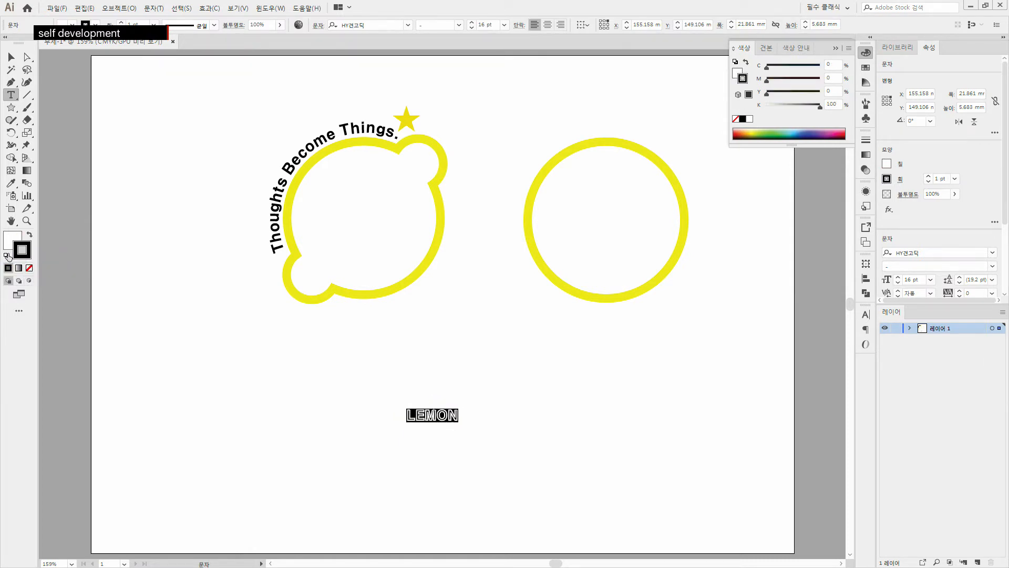
# Copy the LEMON text, shift the original up towards the united shape, and delete it
pyautogui.click(449, 428)
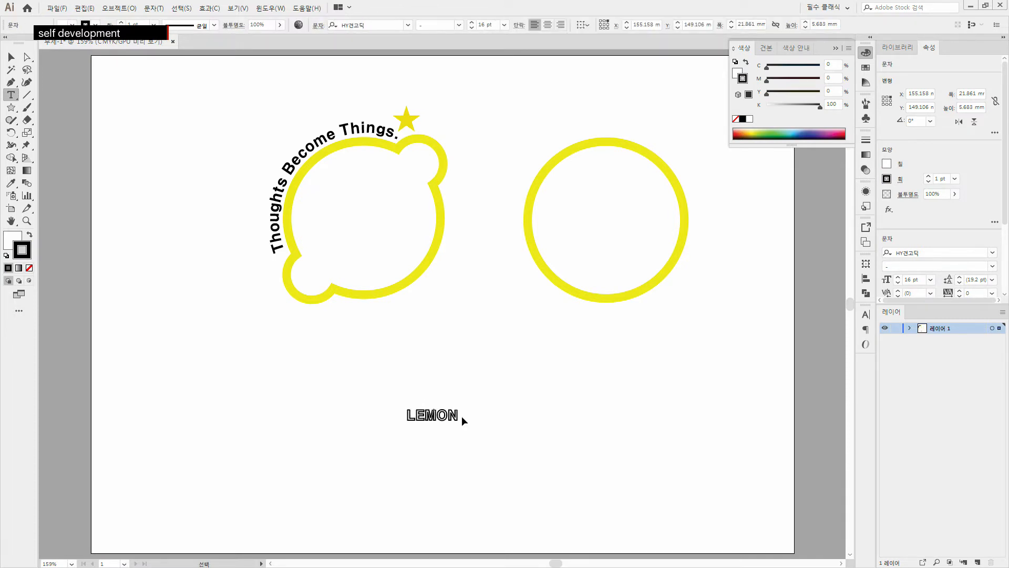
pyautogui.doubleClick(461, 415)
pyautogui.hotkey('ctrl', 'c')
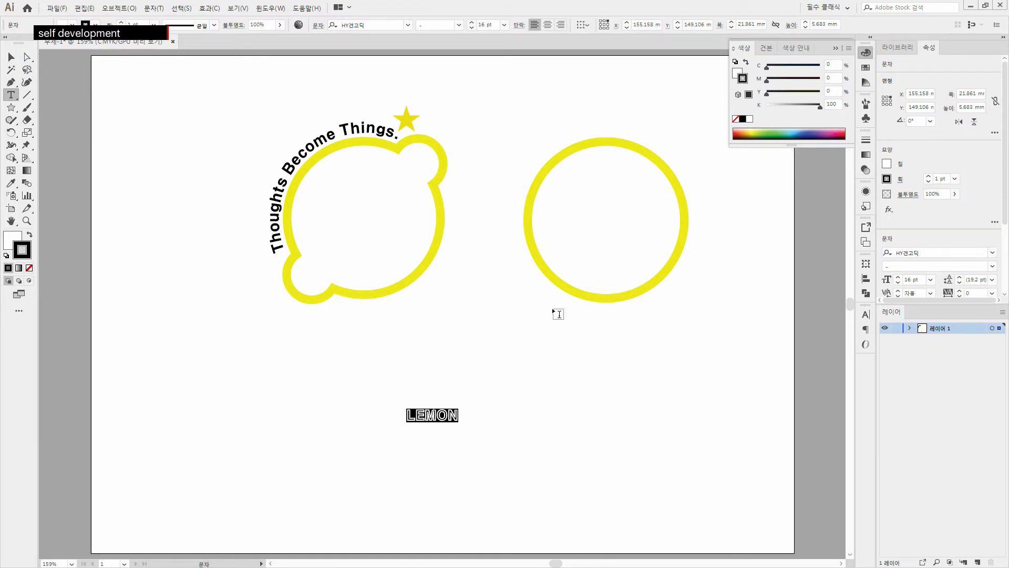
pyautogui.click(11, 56)
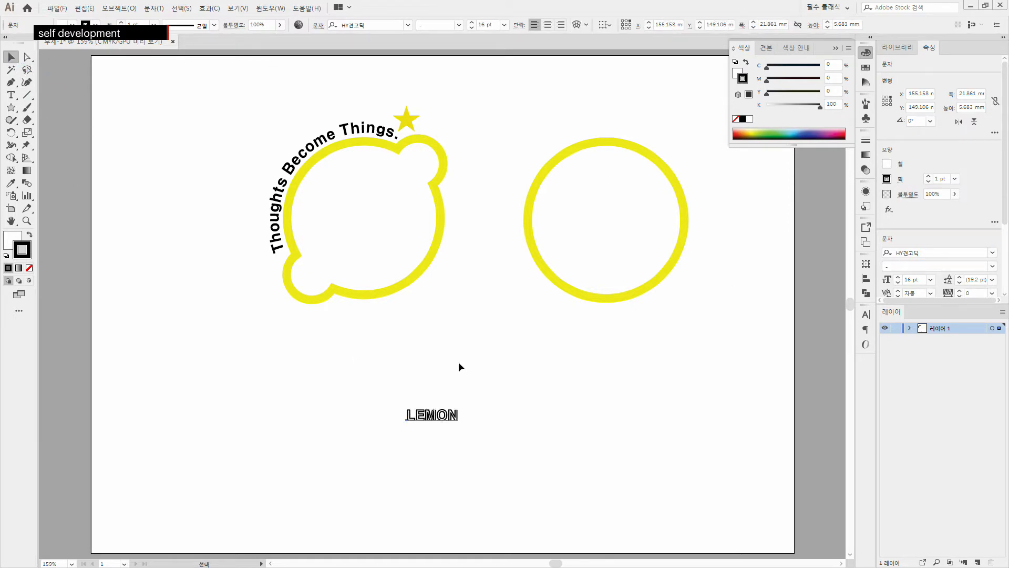
pyautogui.moveTo(446, 415); pyautogui.dragTo(472, 374)
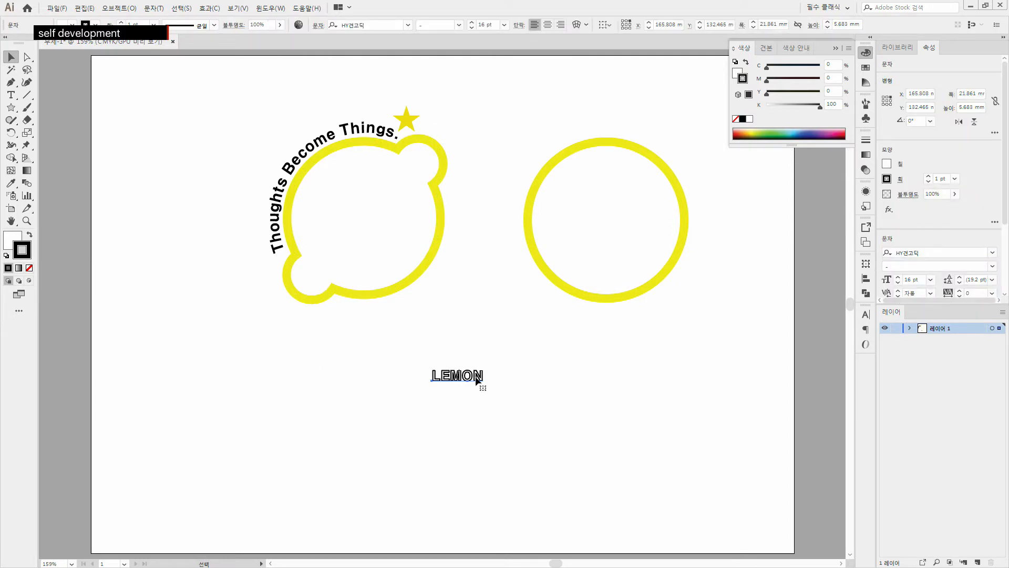
pyautogui.moveTo(466, 380); pyautogui.dragTo(454, 388)
pyautogui.press('Delete')
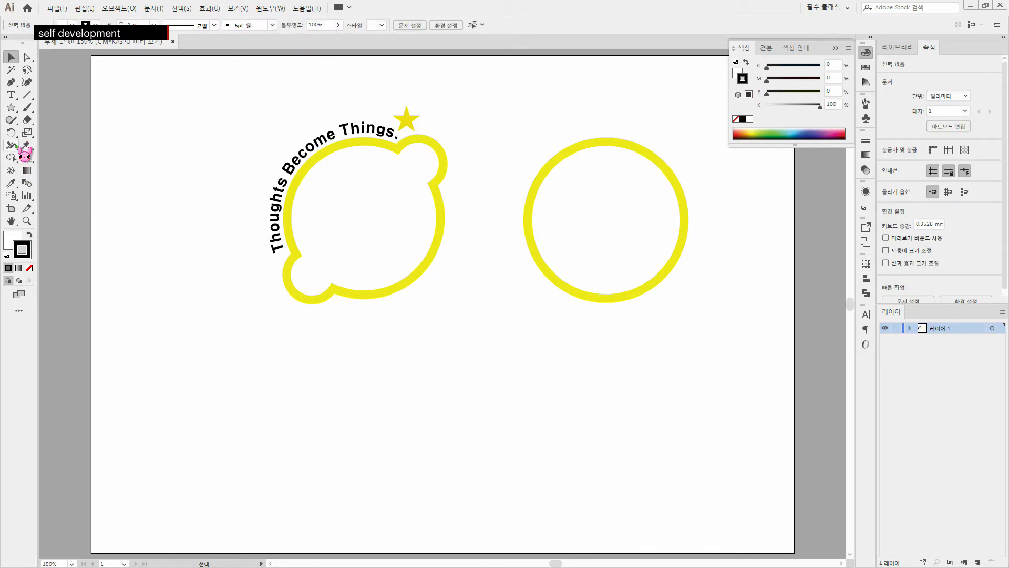
# Paste the copied LEMON text as a new text object in the empty area below the united shape
pyautogui.click(11, 95)
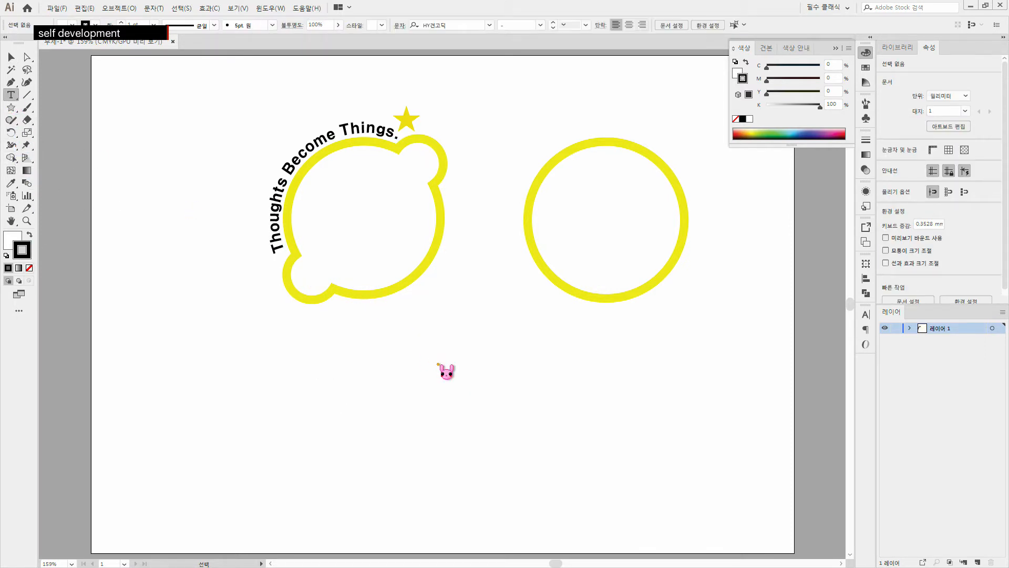
pyautogui.click(437, 367)
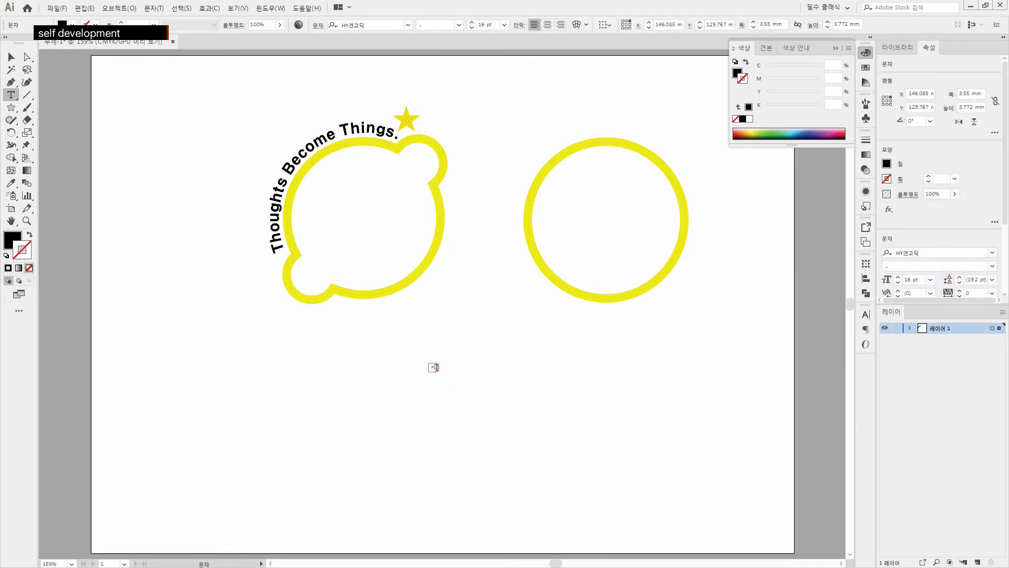
pyautogui.keyDown('ctrl'); pyautogui.click(460, 394); pyautogui.keyUp('ctrl')
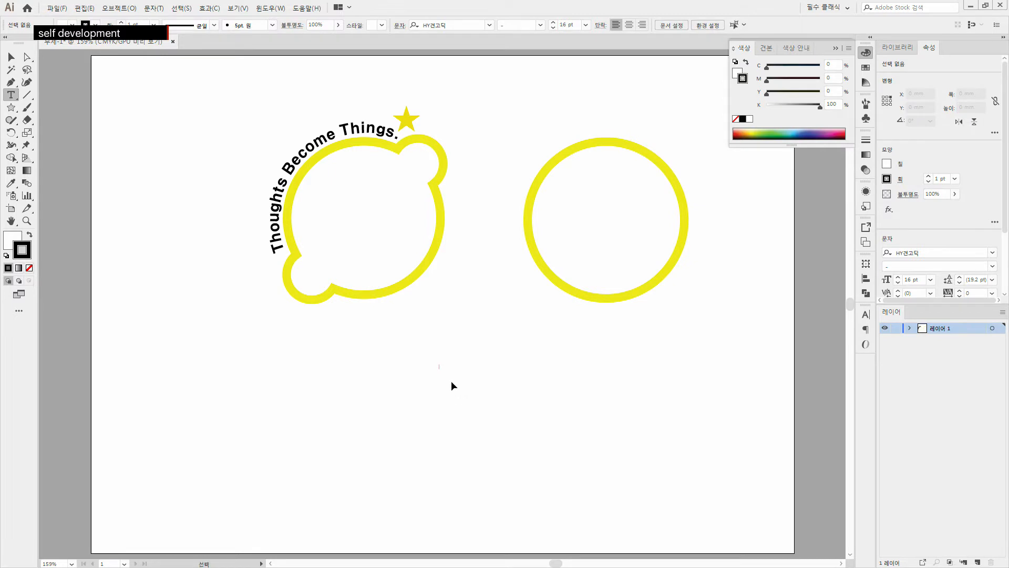
pyautogui.hotkey('ctrl', 'v')
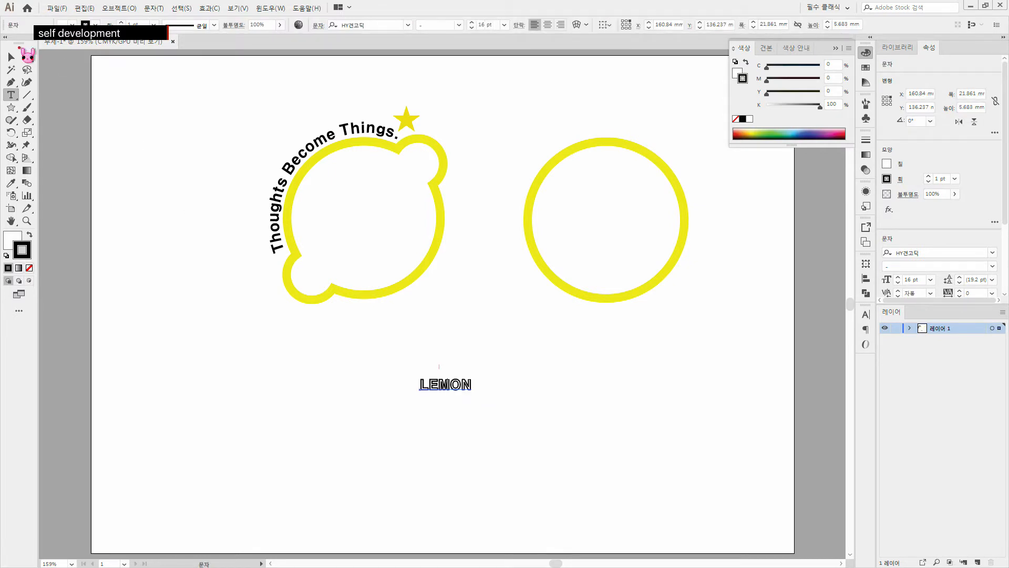
# Delete the outlined LEMON text and create a new "LEMON" text object in the empty area below the shapes
pyautogui.press('v')
pyautogui.moveTo(399, 364); pyautogui.dragTo(521, 452)
pyautogui.press('Delete')
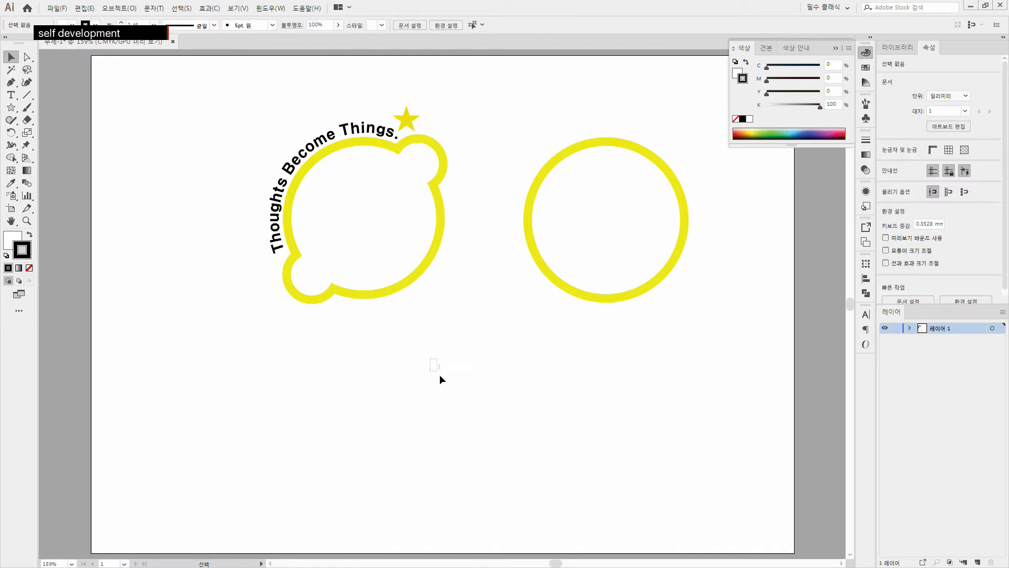
pyautogui.click(11, 95)
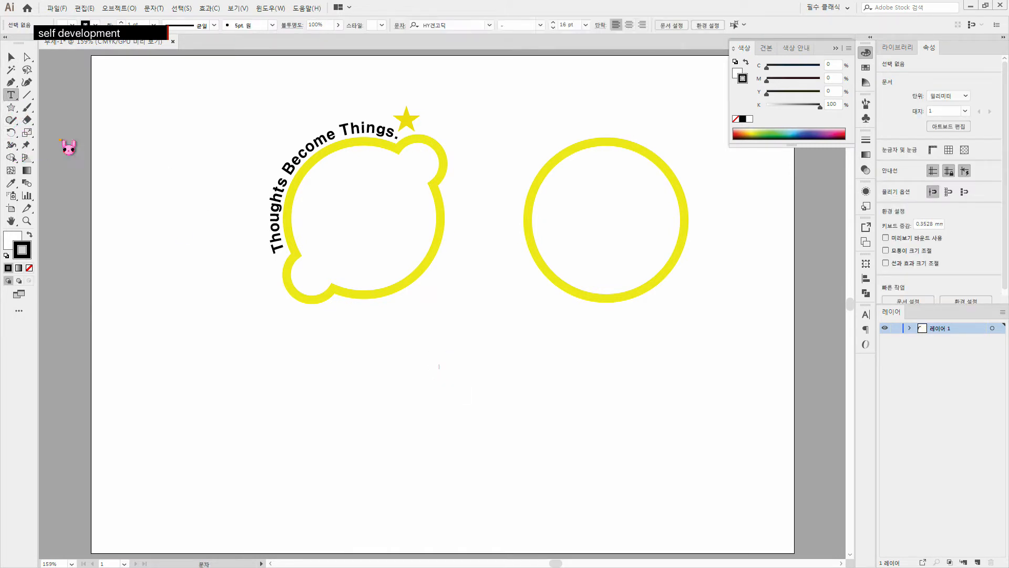
pyautogui.click(432, 386)
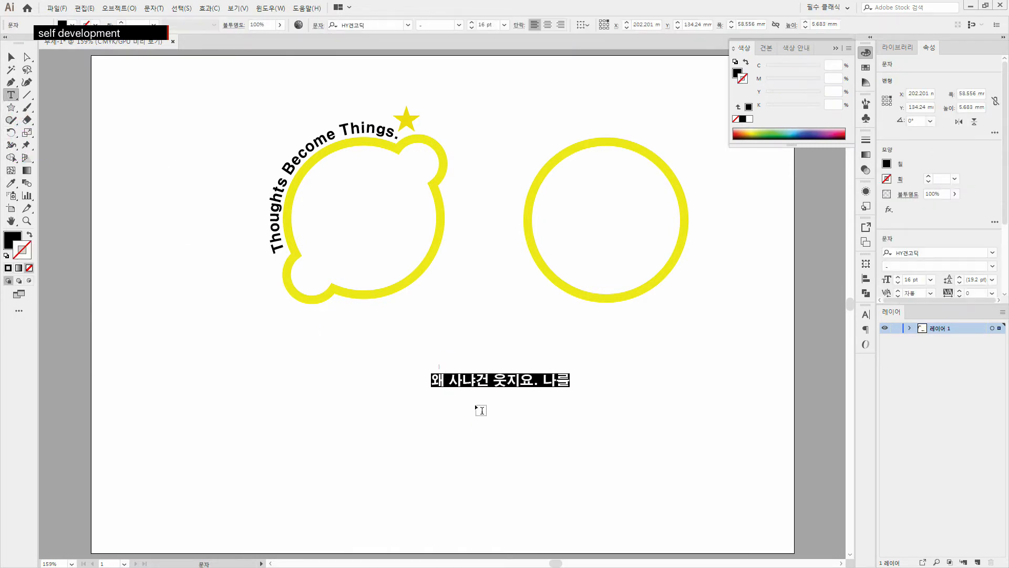
pyautogui.write('LEMON')
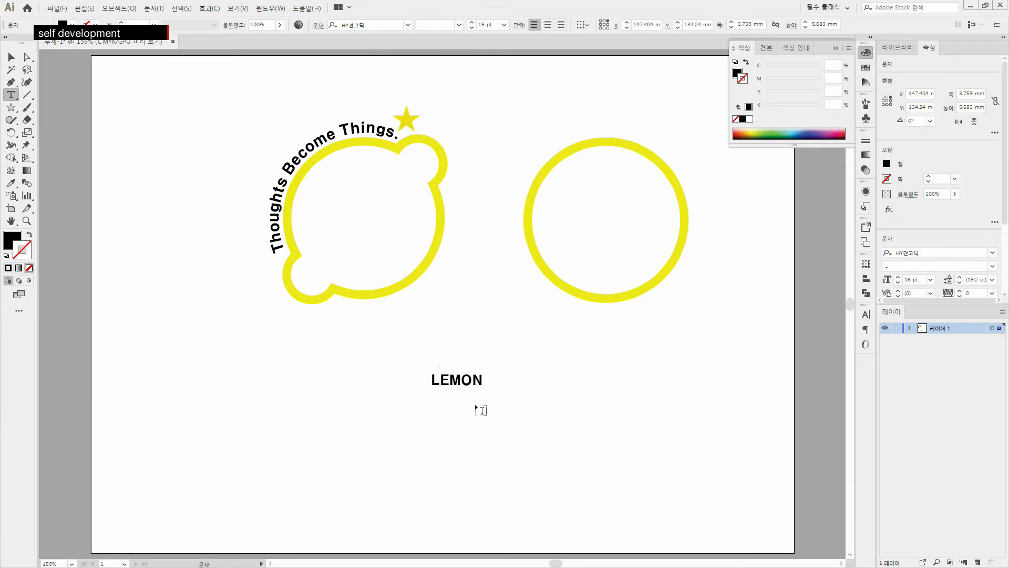
# Give the new LEMON text the united shape's yellow outline colour as its fill, with no stroke
pyautogui.hotkey('ctrl', 'a')
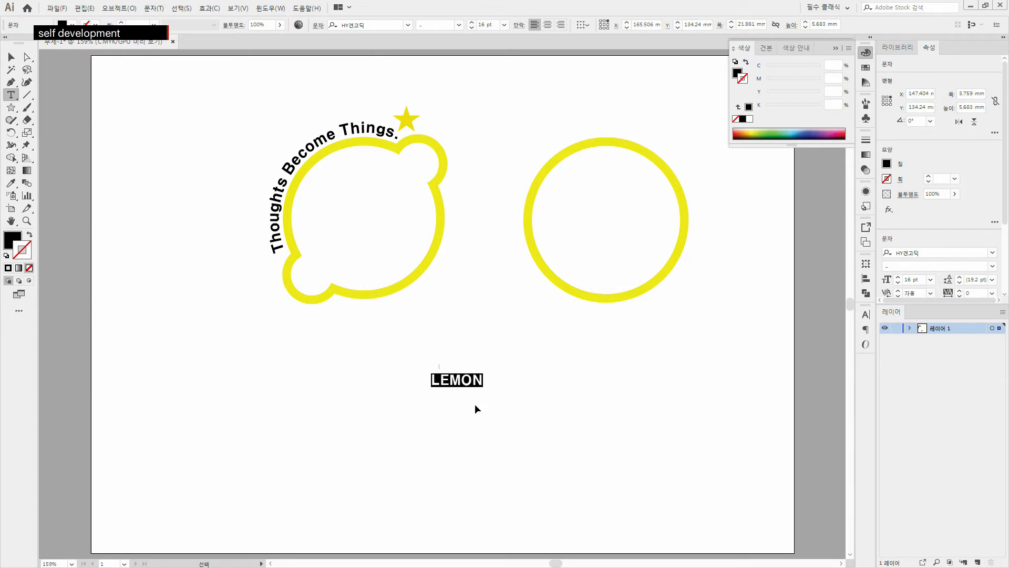
pyautogui.click(21, 242)
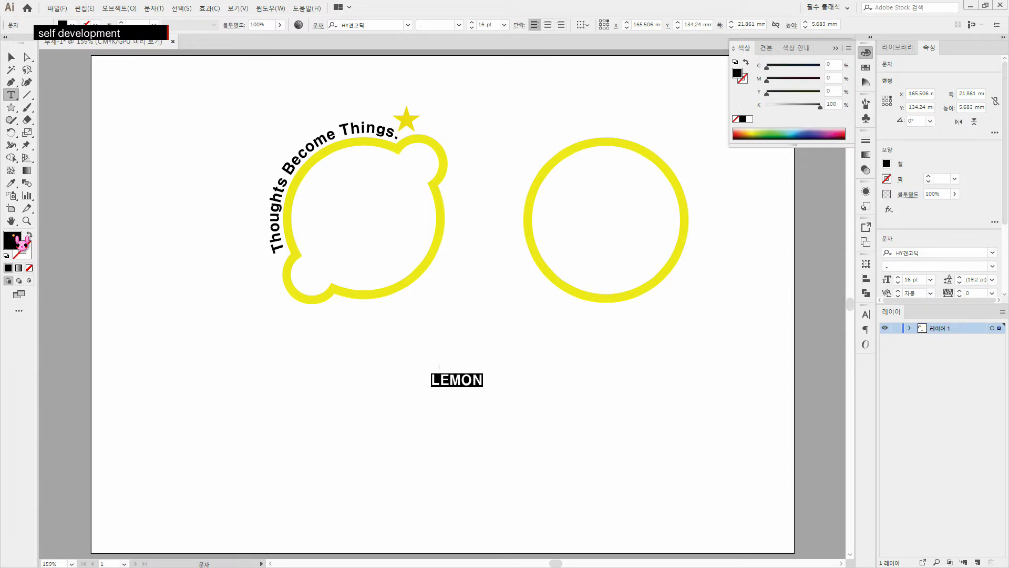
pyautogui.click(12, 183)
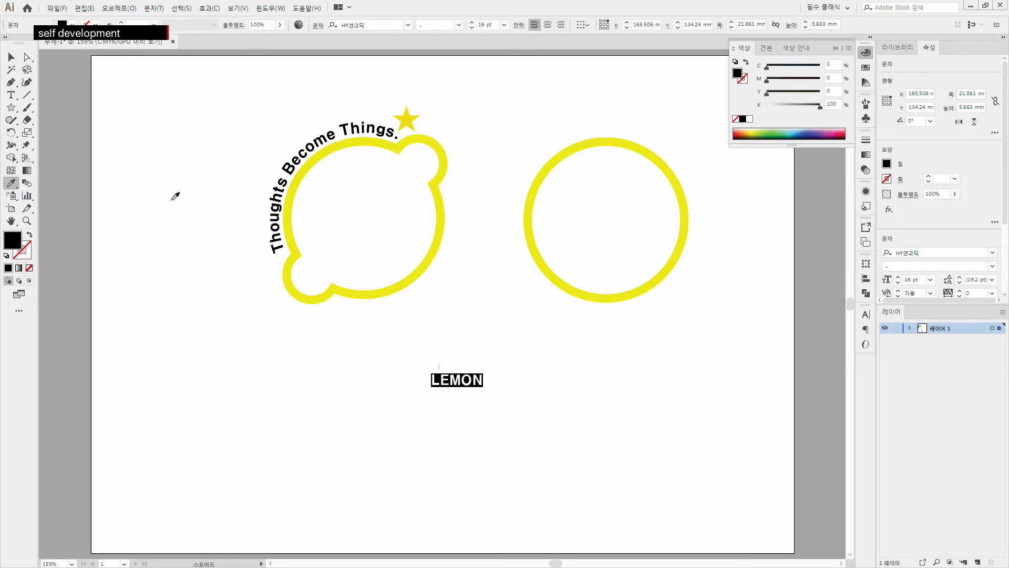
pyautogui.click(402, 283)
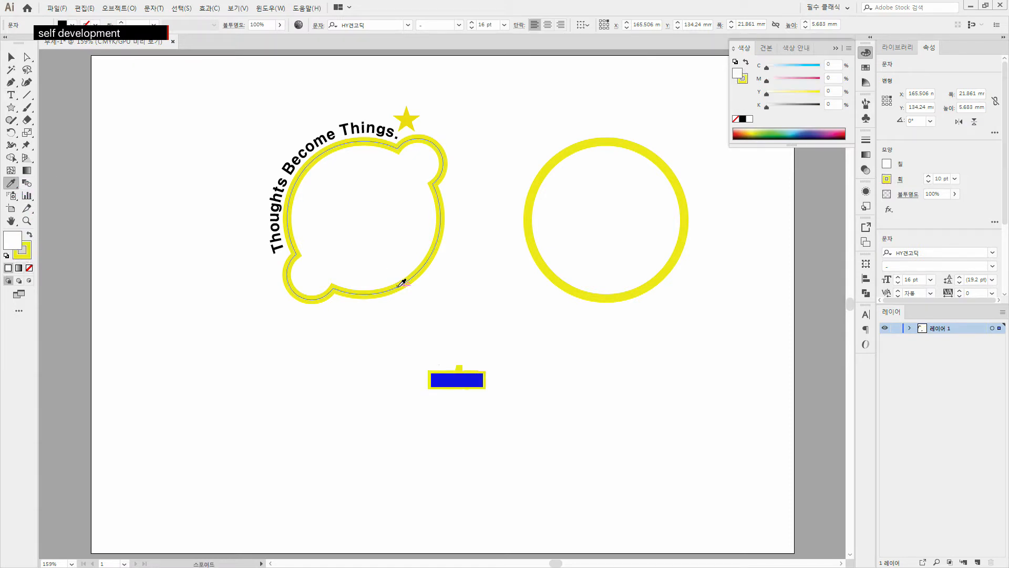
pyautogui.click(31, 236)
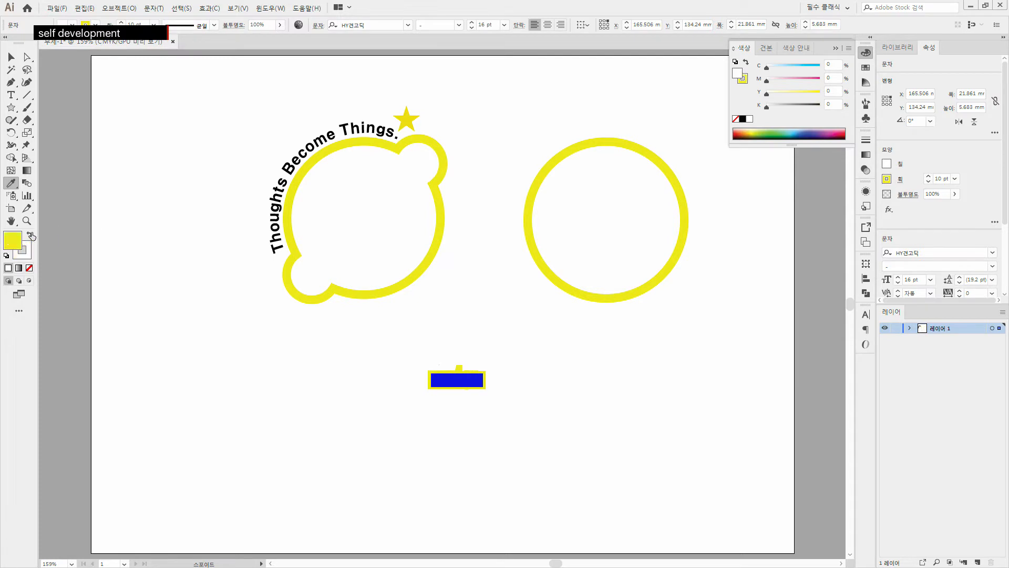
pyautogui.click(28, 255)
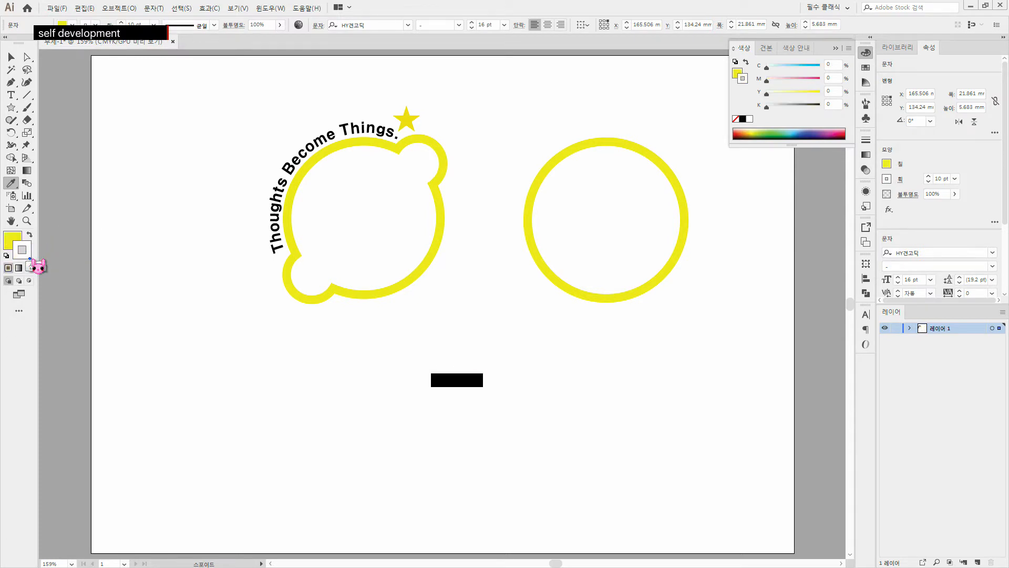
pyautogui.click(29, 268)
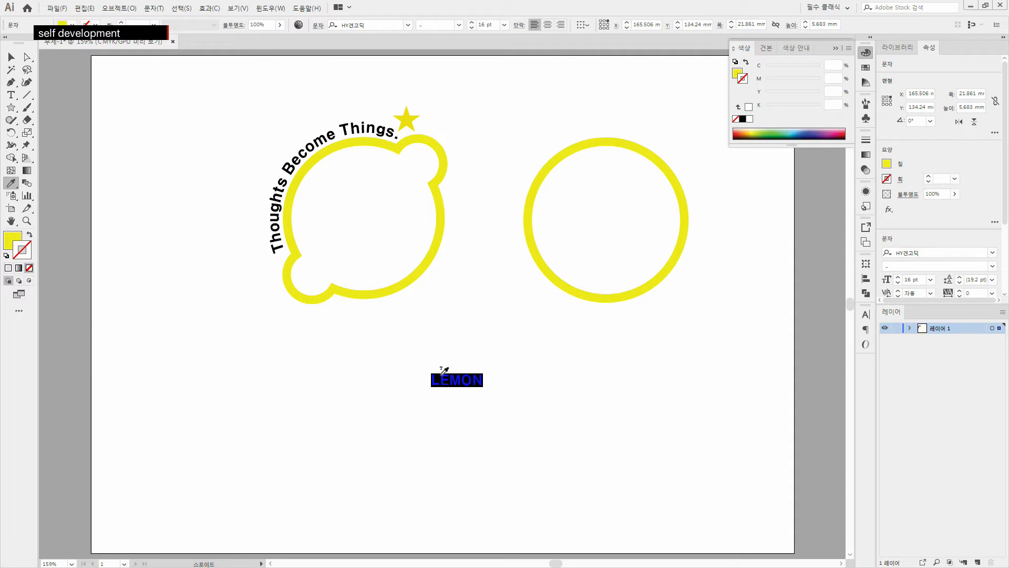
pyautogui.click(11, 57)
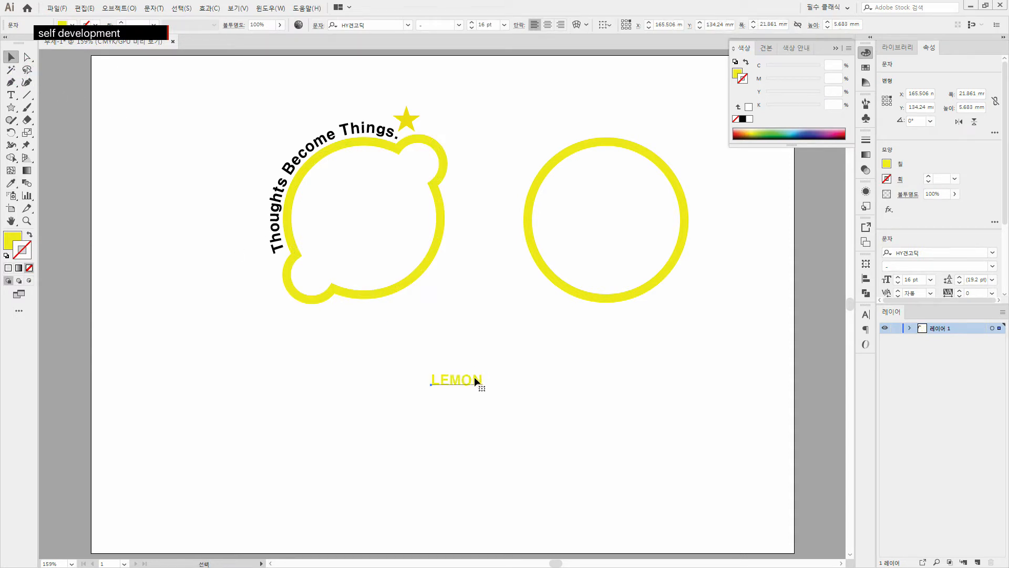
# Enlarge the whole LEMON text to a font size of 48 pt
pyautogui.press('t')
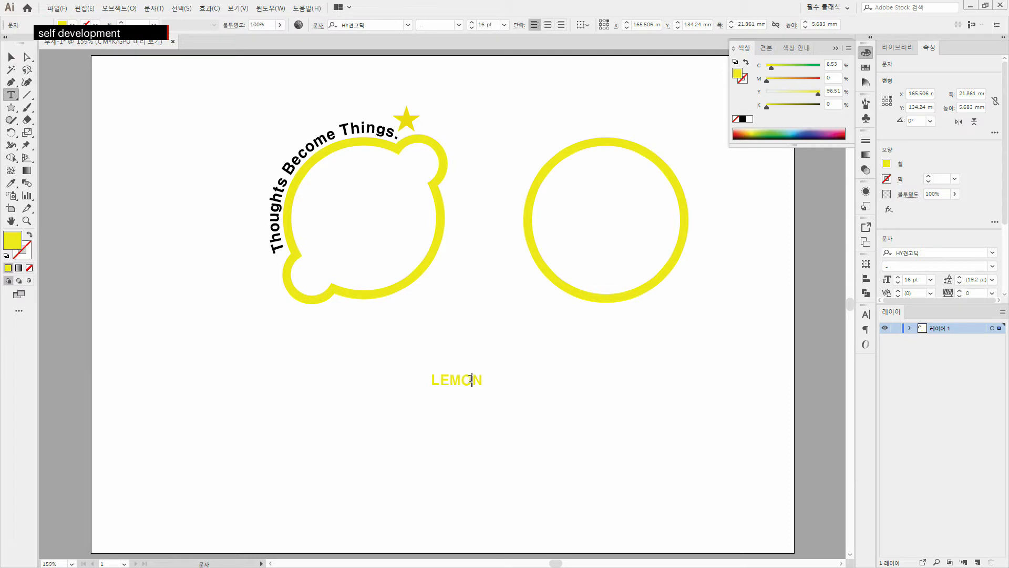
pyautogui.hotkey('ctrl', 'a')
pyautogui.click(898, 277)
pyautogui.click(898, 277)
pyautogui.click(898, 277)
pyautogui.click(898, 278)
pyautogui.click(897, 277)
pyautogui.click(898, 278)
pyautogui.click(898, 277)
pyautogui.click(898, 278)
pyautogui.click(898, 278)
pyautogui.click(898, 278)
pyautogui.click(898, 278)
pyautogui.click(898, 278)
pyautogui.click(898, 278)
pyautogui.click(898, 278)
pyautogui.click(898, 277)
pyautogui.click(898, 278)
pyautogui.click(898, 278)
pyautogui.click(898, 278)
pyautogui.click(898, 277)
pyautogui.click(897, 277)
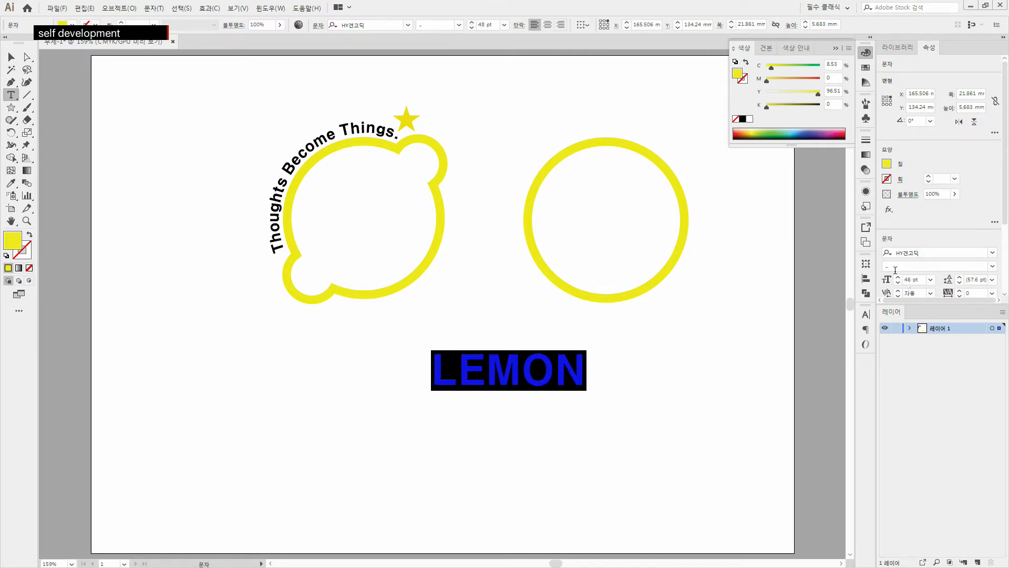
pyautogui.click(566, 380)
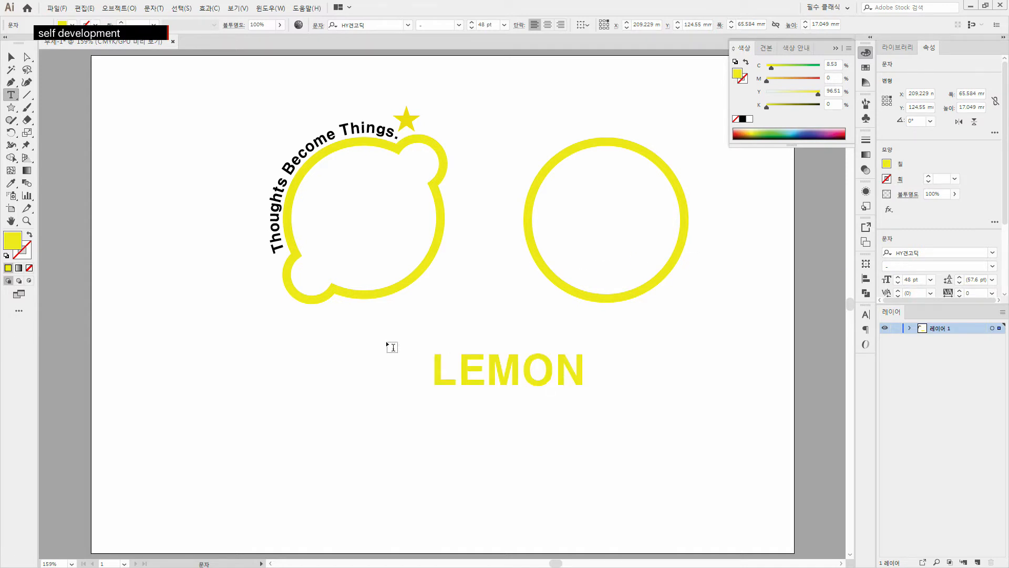
# Deepen the LEMON text's yellow fill to full saturation, about C 9, M 5, Y 100, K 0
pyautogui.doubleClick(506, 380)
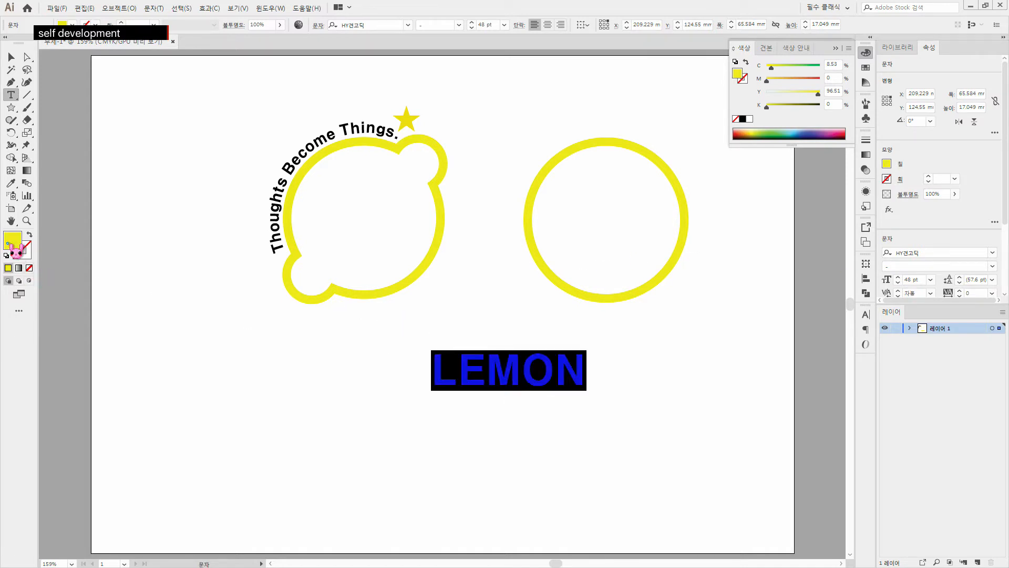
pyautogui.doubleClick(15, 243)
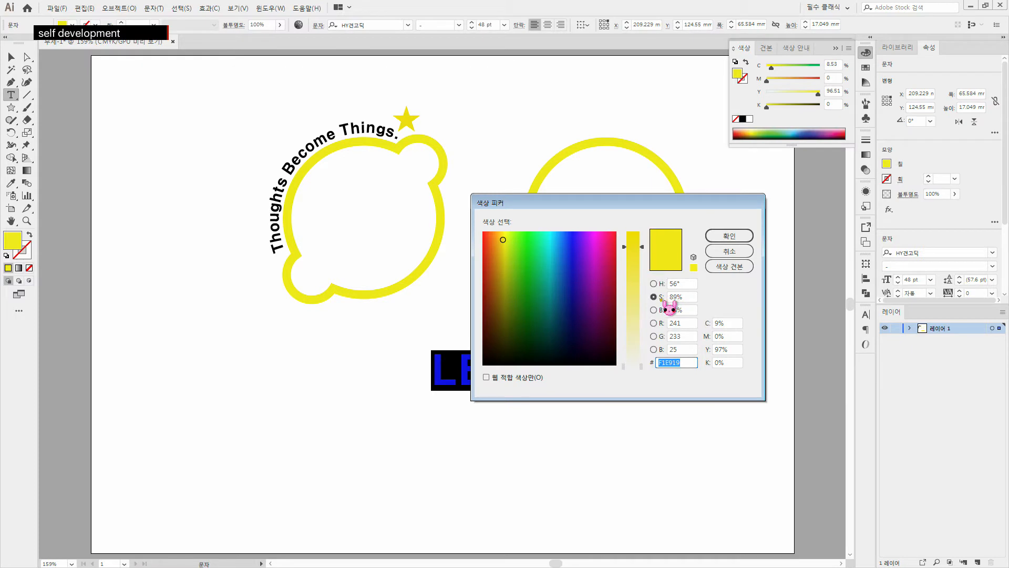
pyautogui.moveTo(633, 248); pyautogui.dragTo(639, 230)
pyautogui.click(742, 236)
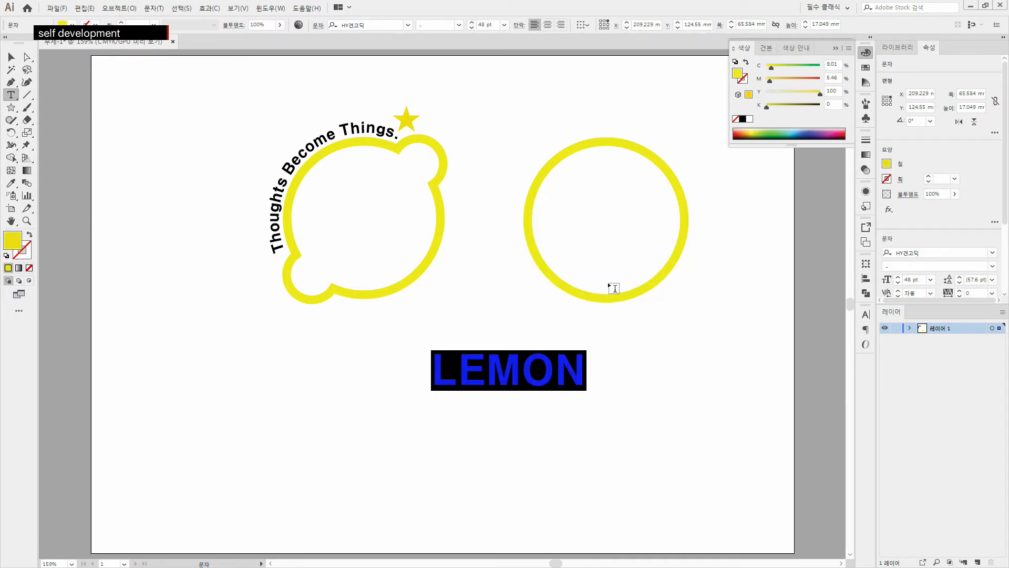
pyautogui.click(552, 368)
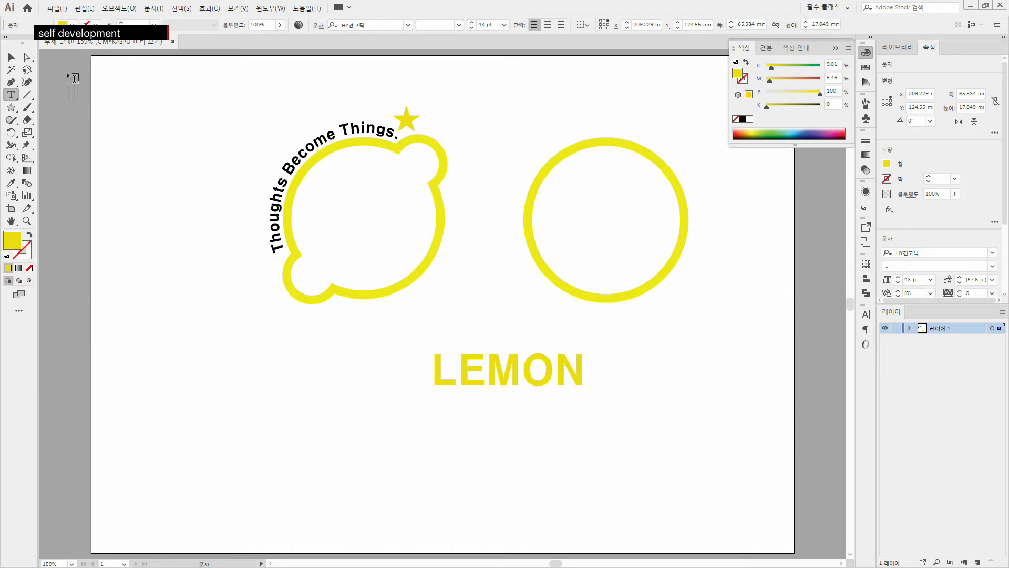
# Move the LEMON text about 41 mm right and 62 mm up, across the middle of the separate circle
pyautogui.click(11, 57)
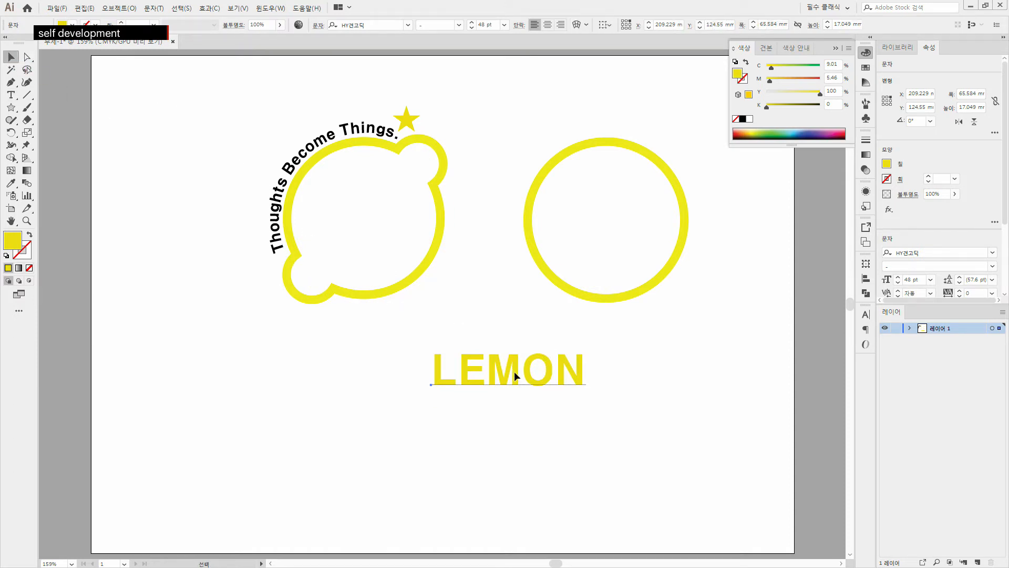
pyautogui.moveTo(526, 368); pyautogui.dragTo(622, 227)
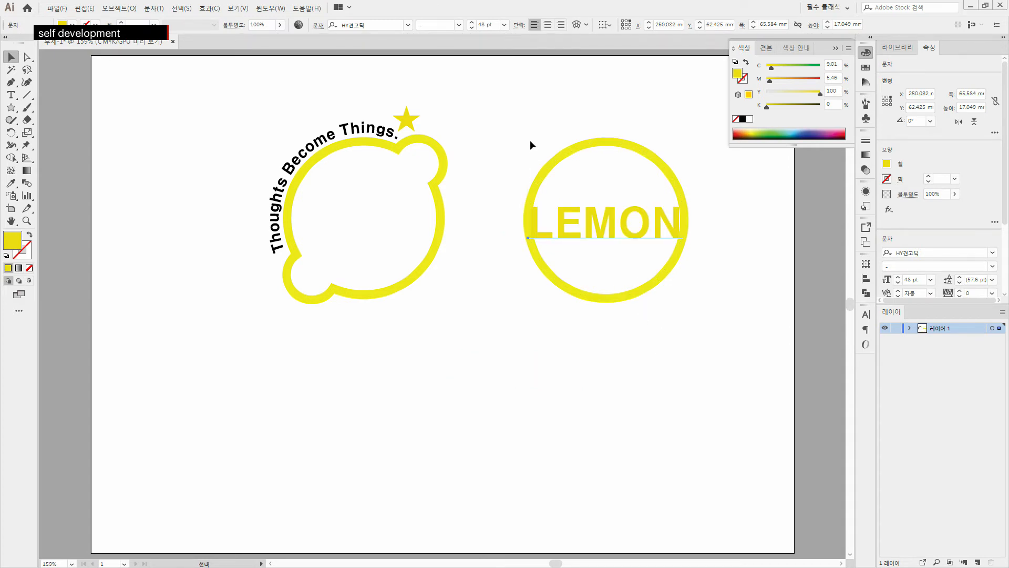
# Try to envelope-distort the LEMON text together with the circle using Make with Top Object
pyautogui.moveTo(525, 153); pyautogui.dragTo(721, 346)
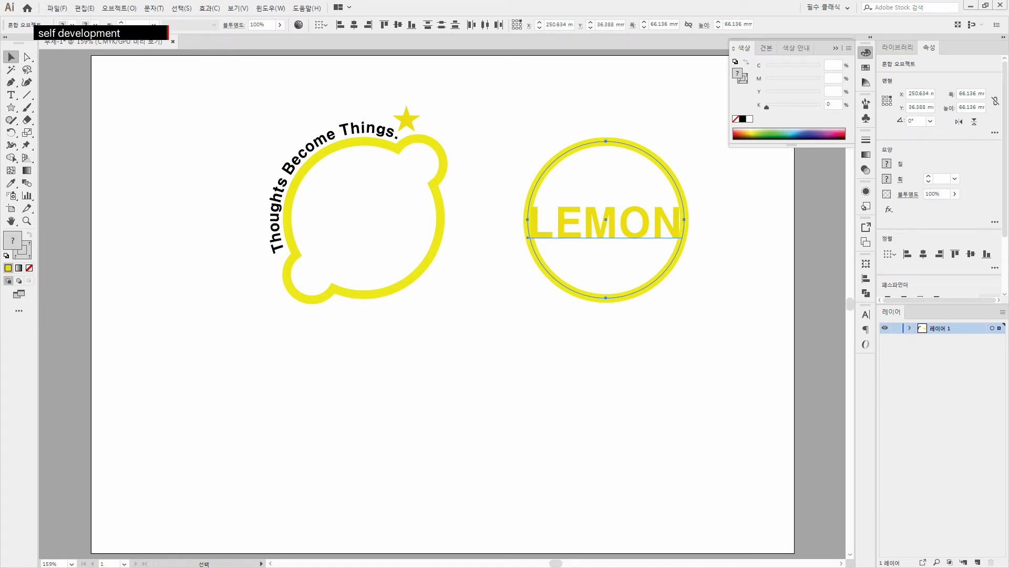
pyautogui.click(116, 9)
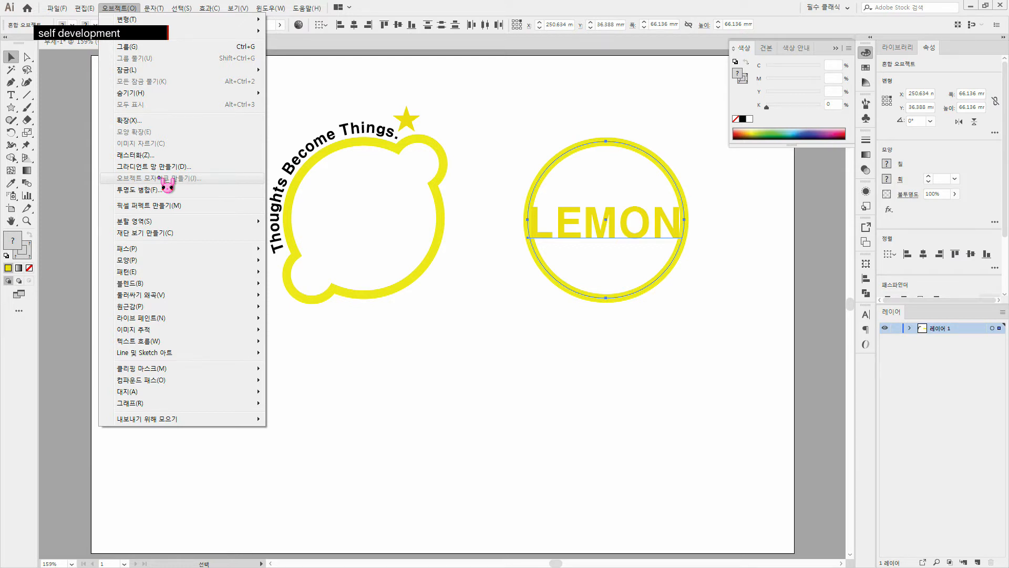
pyautogui.moveTo(172, 247)
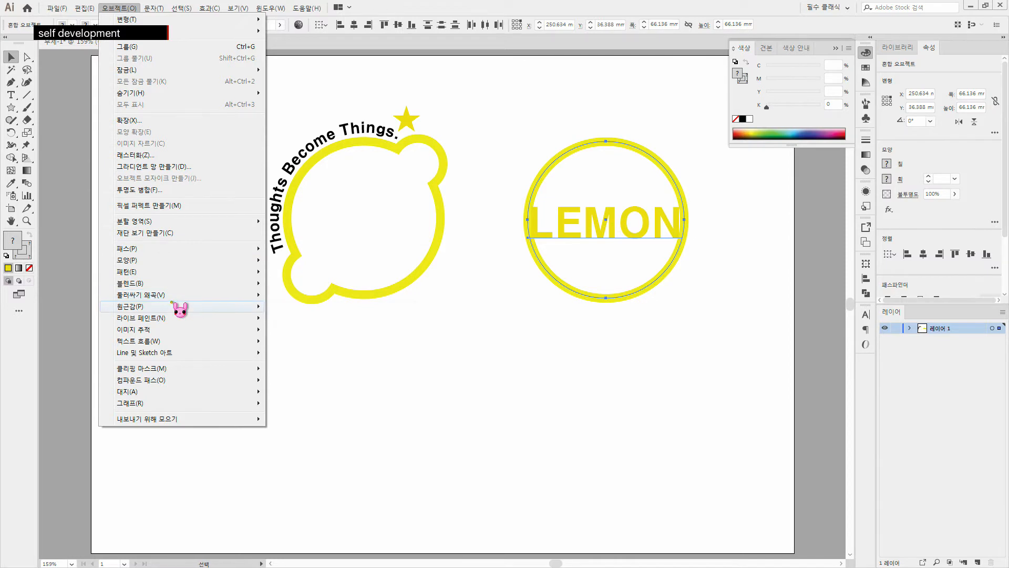
pyautogui.moveTo(173, 309)
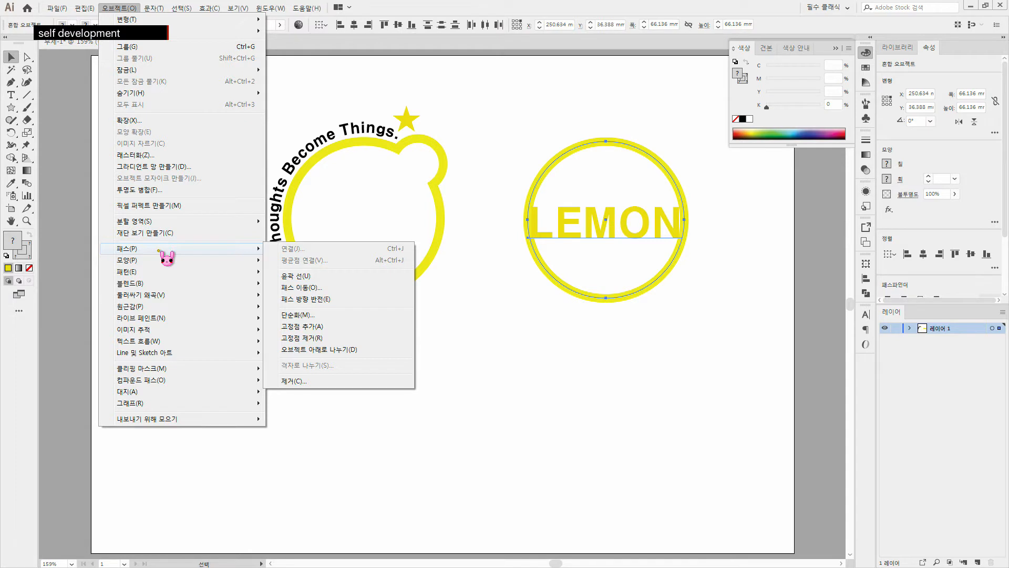
pyautogui.moveTo(164, 274)
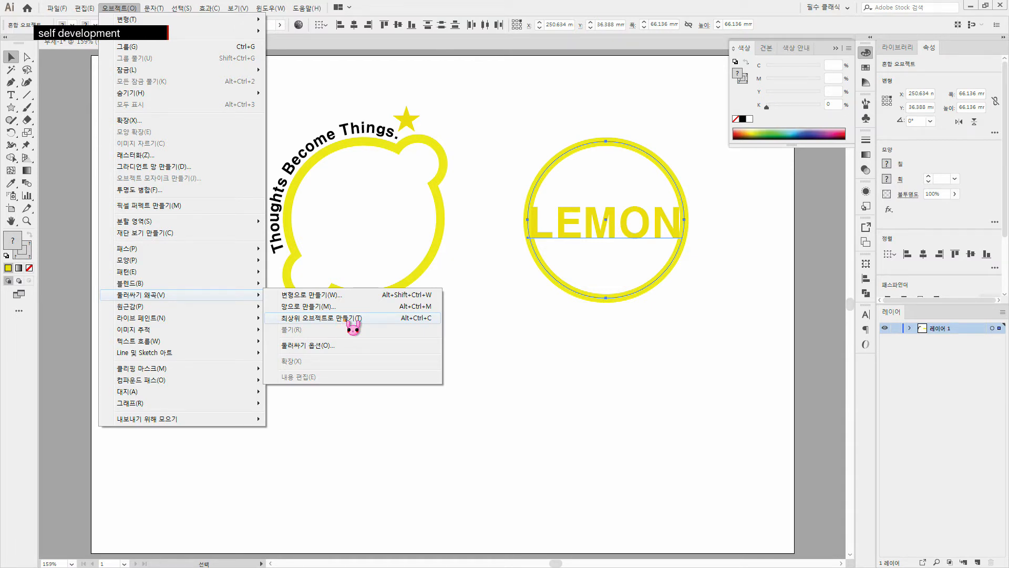
pyautogui.click(392, 326)
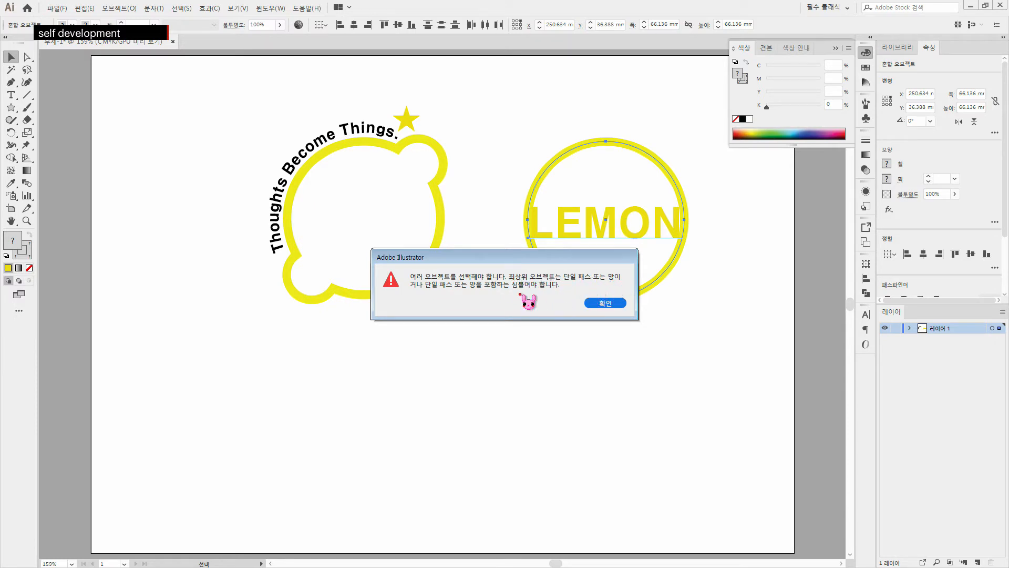
pyautogui.click(602, 303)
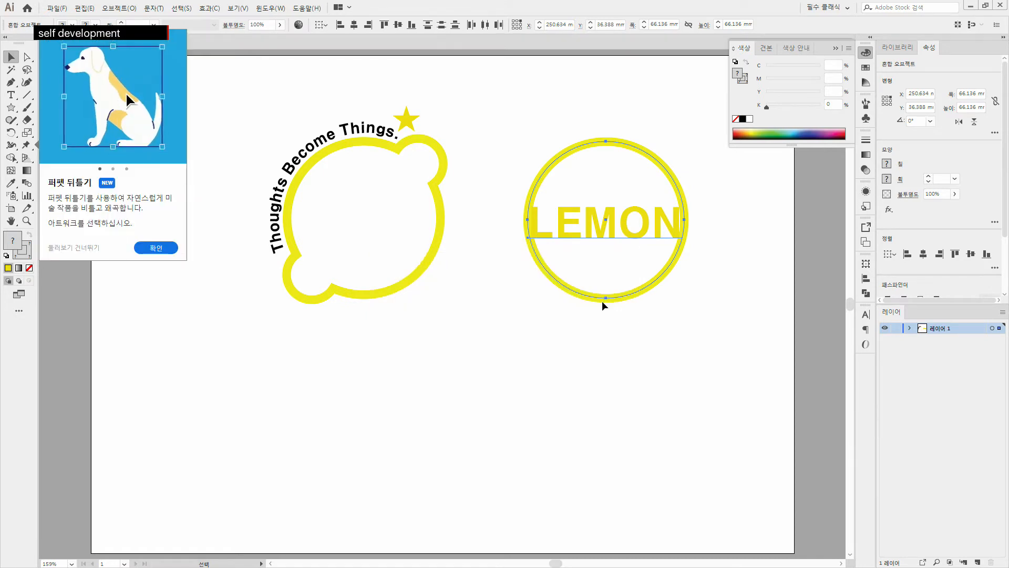
pyautogui.click(78, 249)
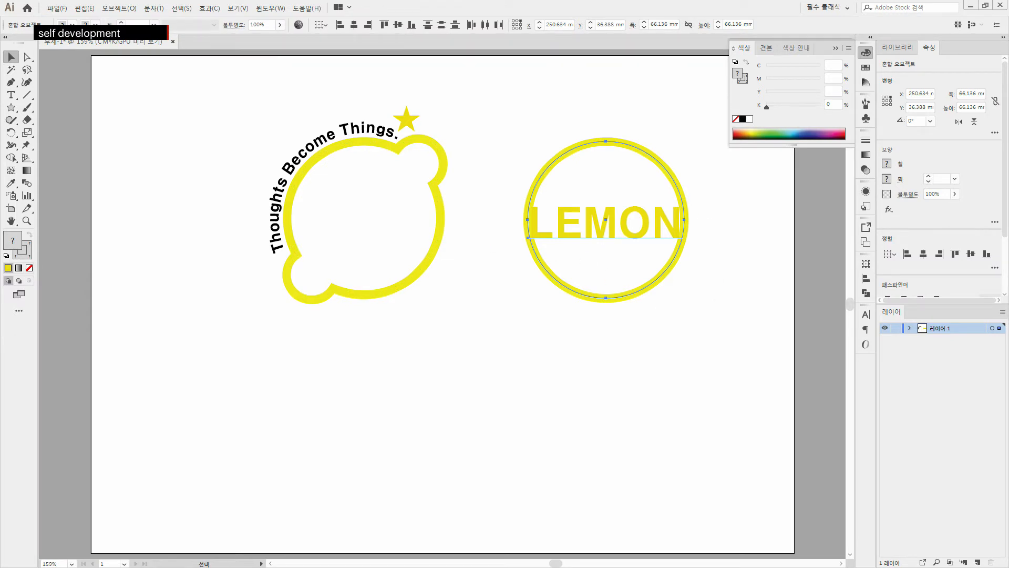
# Move the circle and the LEMON text together about 5 mm left and 44 mm down
pyautogui.click(625, 226)
pyautogui.click(569, 184)
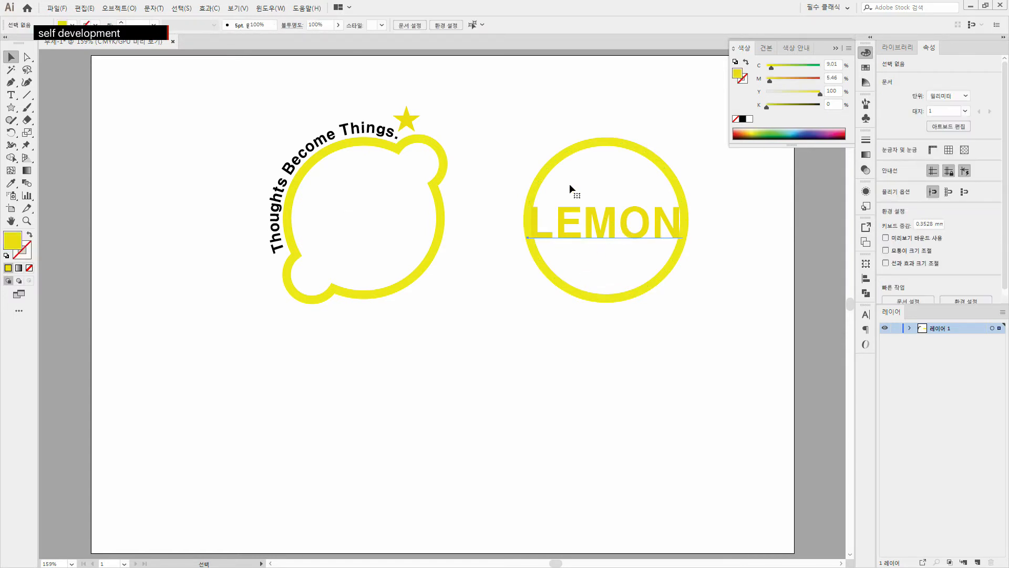
pyautogui.click(510, 133)
pyautogui.moveTo(710, 353); pyautogui.dragTo(725, 338)
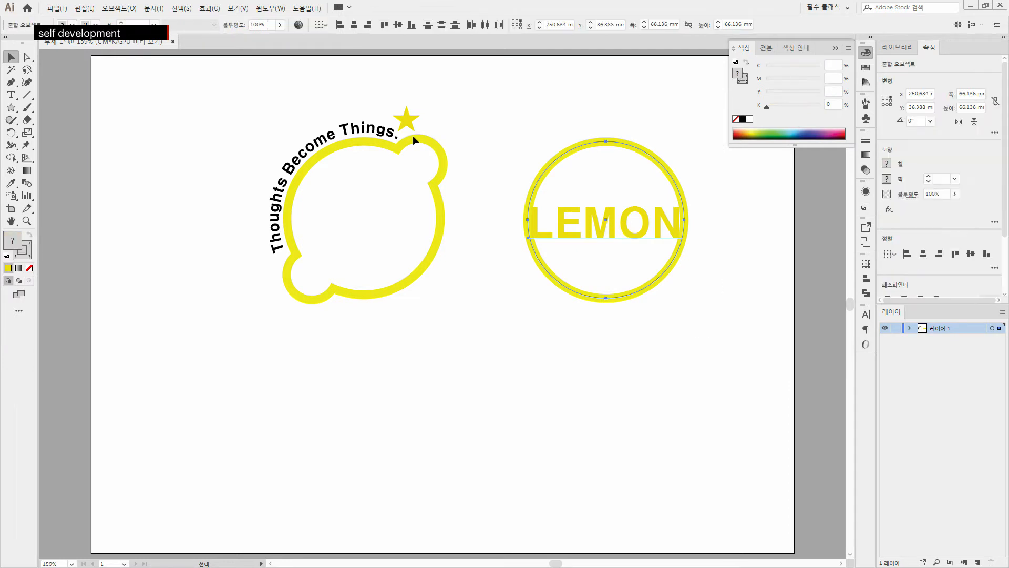
pyautogui.moveTo(633, 219); pyautogui.dragTo(621, 325)
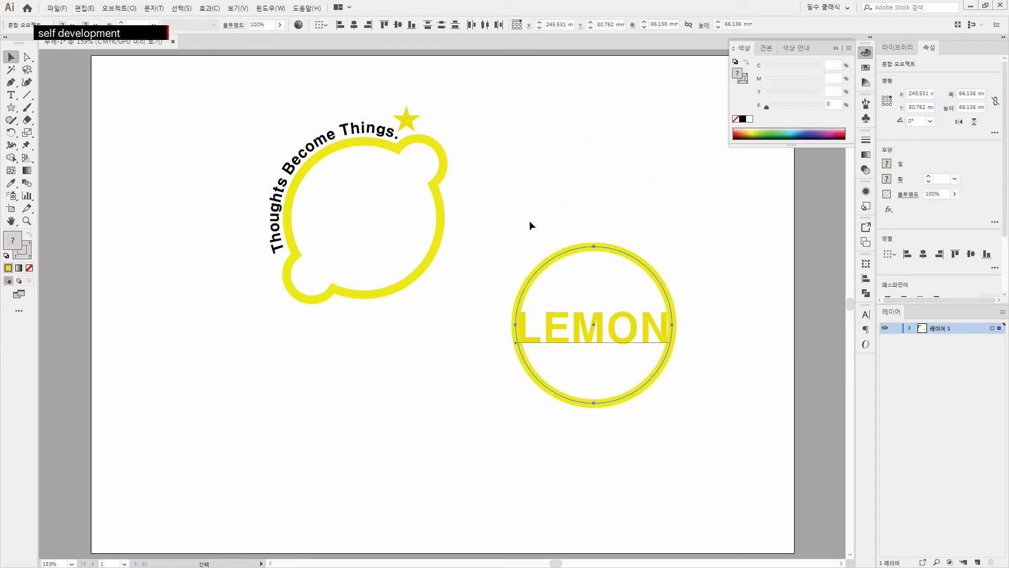
# Try Make with Top Object again on the moved circle and LEMON text
pyautogui.click(120, 8)
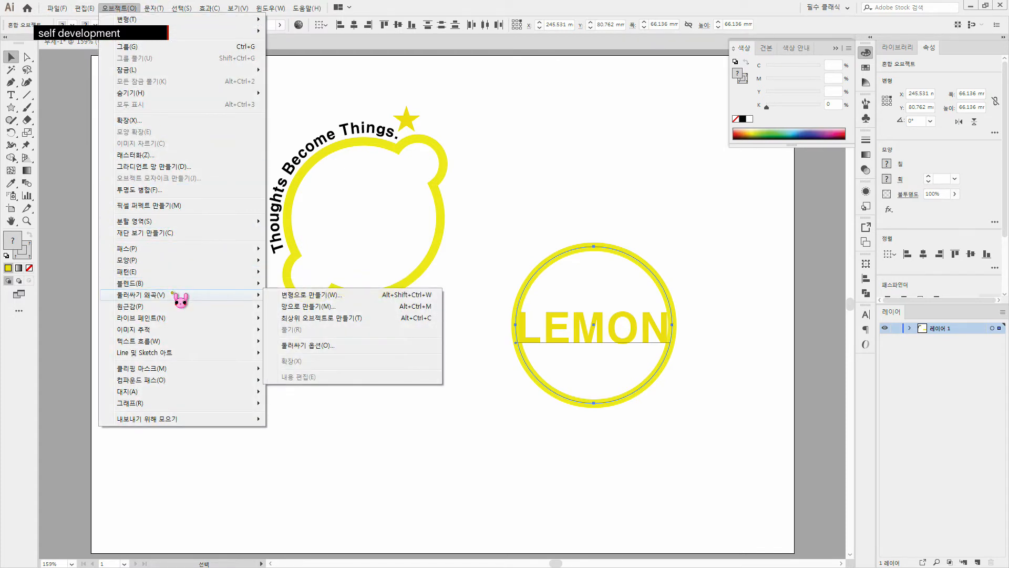
pyautogui.click(394, 319)
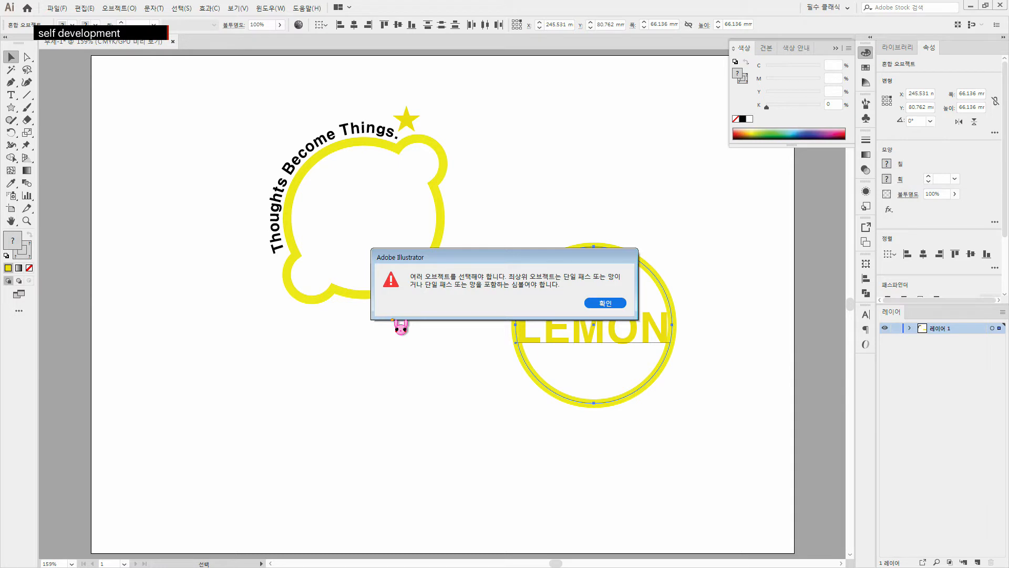
pyautogui.click(605, 303)
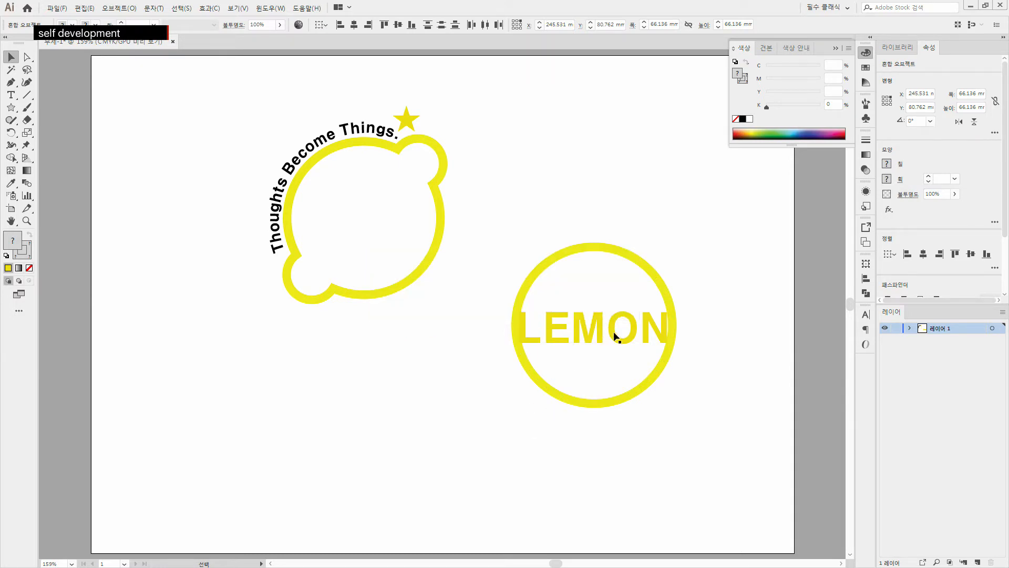
# Place the LEMON text behind the white-filled circle, shifted down by about 0.9 mm
pyautogui.click(594, 331)
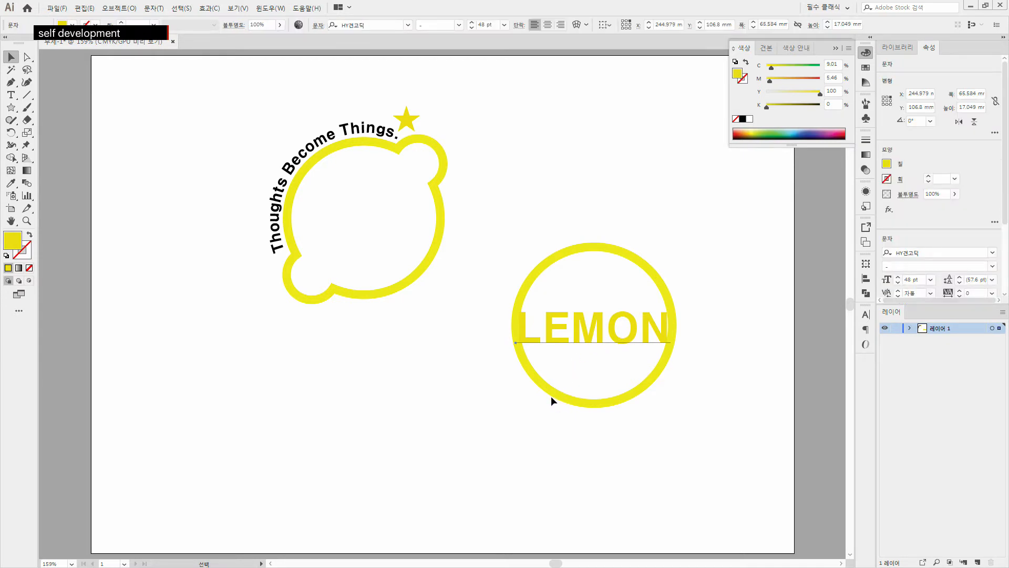
pyautogui.click(616, 377)
pyautogui.moveTo(604, 330)
pyautogui.mouseDown()
pyautogui.moveTo(545, 361)
pyautogui.moveTo(580, 449)
pyautogui.moveTo(639, 443)
pyautogui.moveTo(592, 448)
pyautogui.moveTo(603, 321)
pyautogui.moveTo(595, 342)
pyautogui.mouseUp()
pyautogui.hotkey('ctrl', 'shift', 'o')
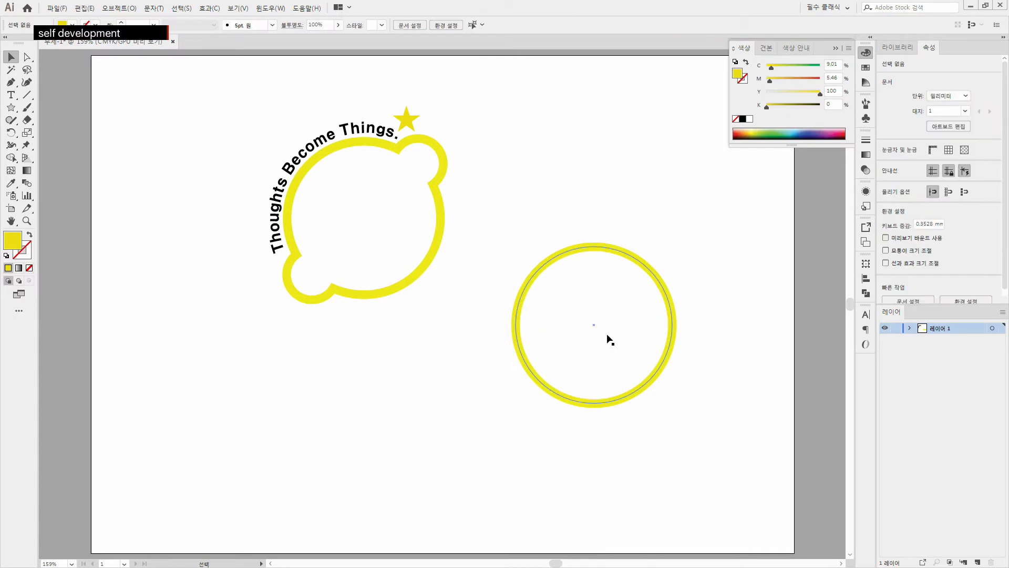
pyautogui.click(614, 252)
pyautogui.click(773, 390)
pyautogui.click(652, 380)
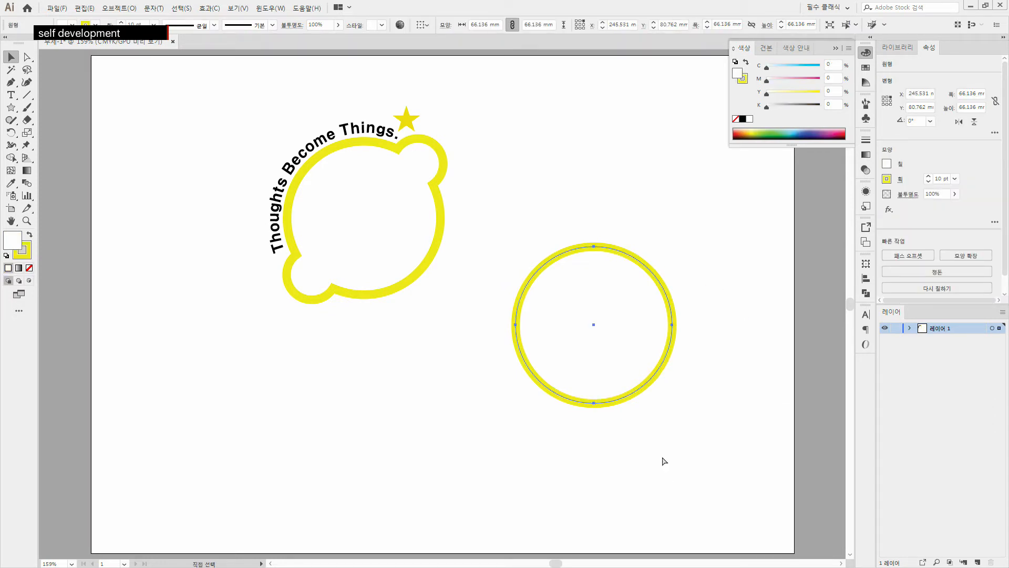
pyautogui.hotkey('ctrl', 'f')
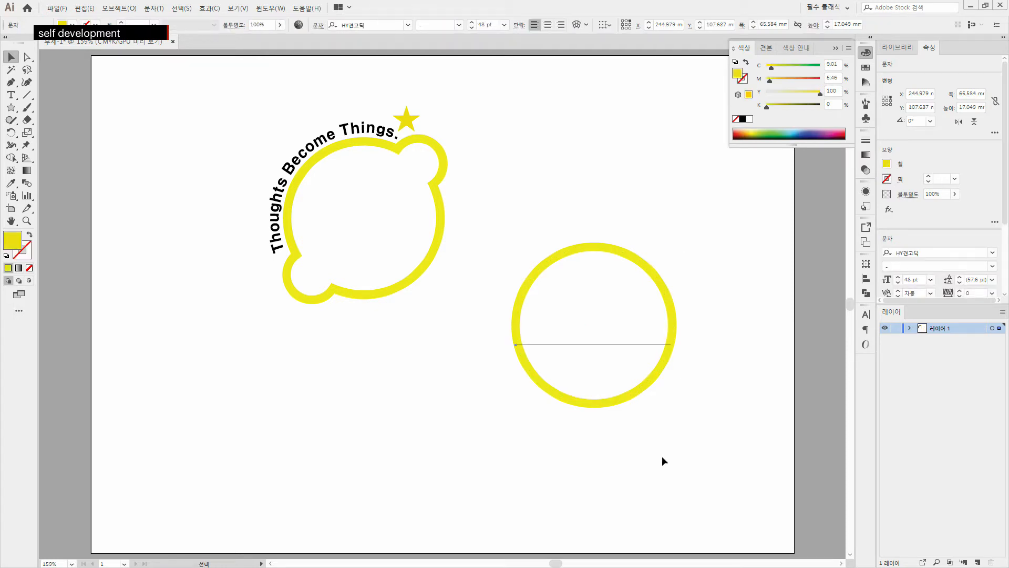
# Envelope-distort the LEMON text into the circle in front of it using Make with Top Object
pyautogui.moveTo(508, 258); pyautogui.dragTo(726, 437)
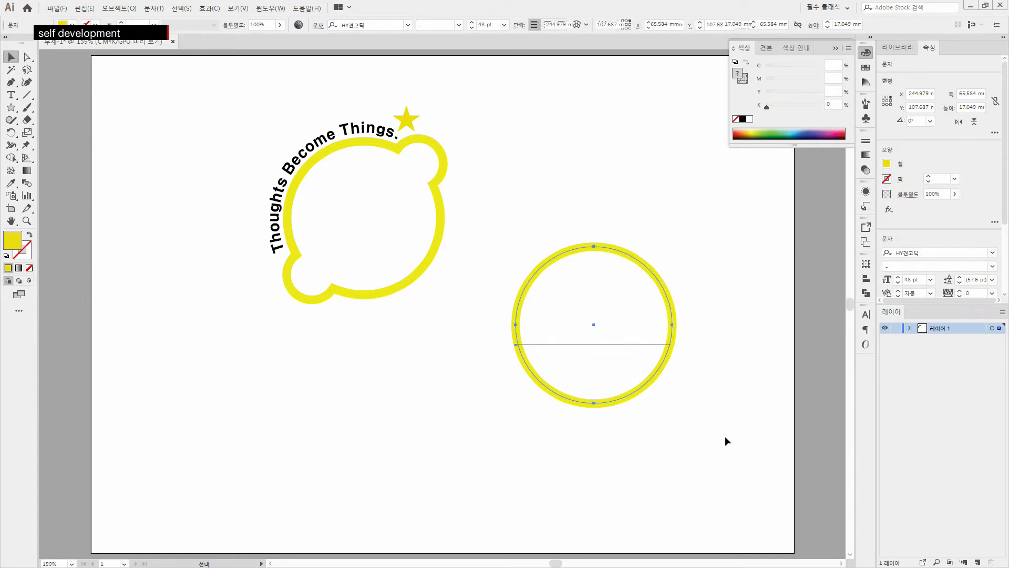
pyautogui.click(119, 8)
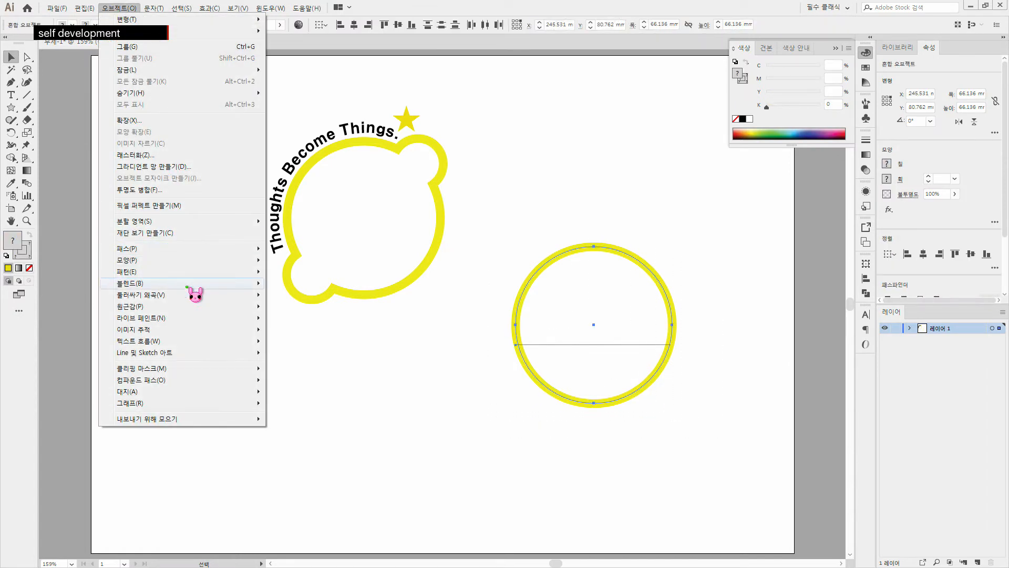
pyautogui.moveTo(191, 295)
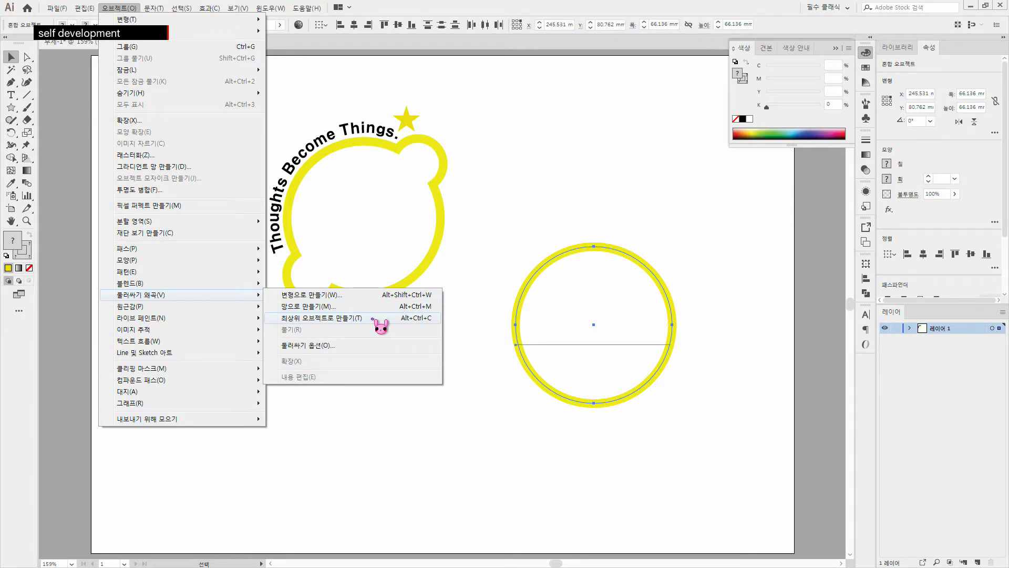
pyautogui.click(374, 318)
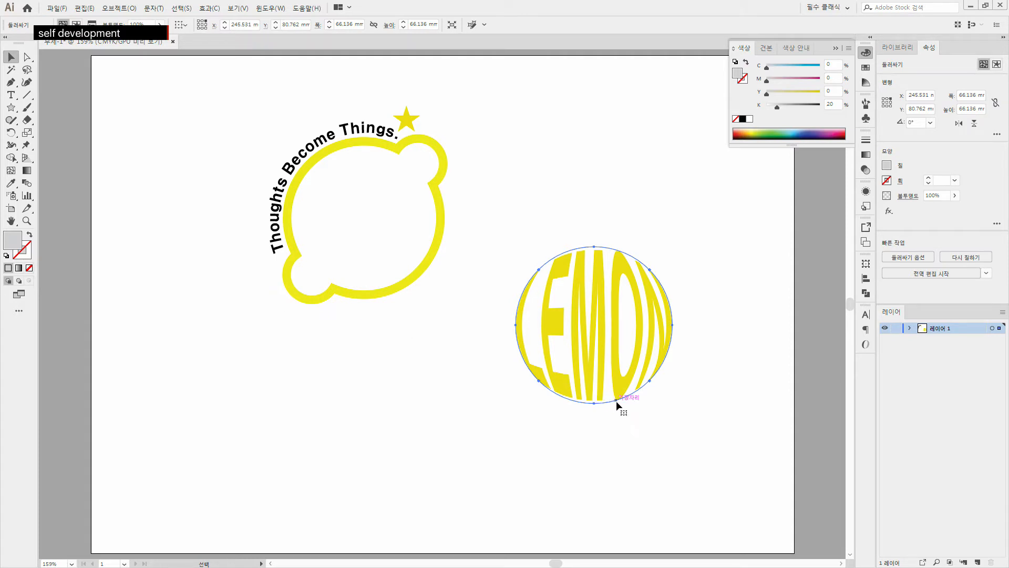
# Move the warped LEMON text about 97 mm left and 45 mm up into the lemon outline, and scale it uniformly to 90%
pyautogui.moveTo(620, 402); pyautogui.dragTo(388, 295)
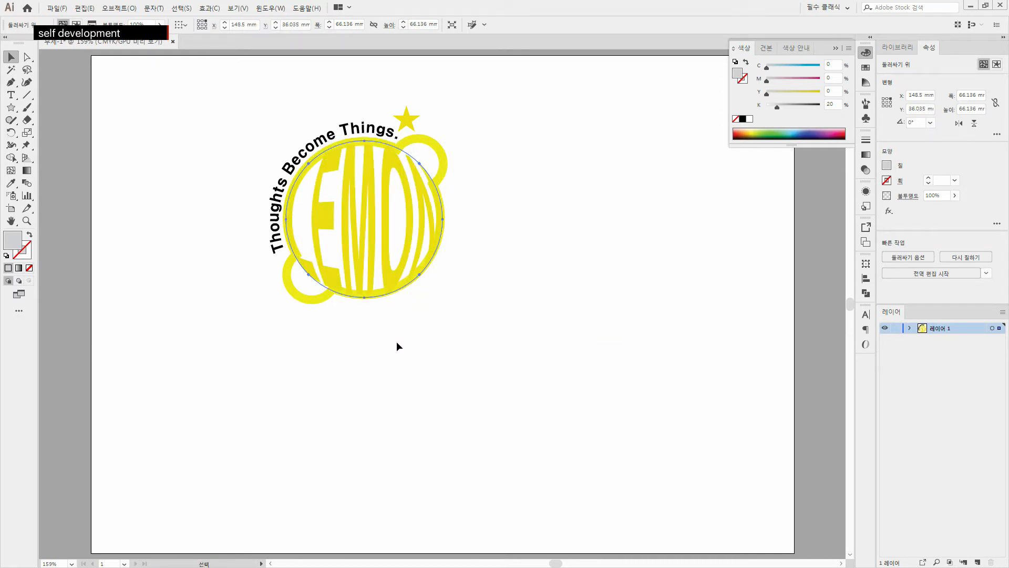
pyautogui.doubleClick(26, 132)
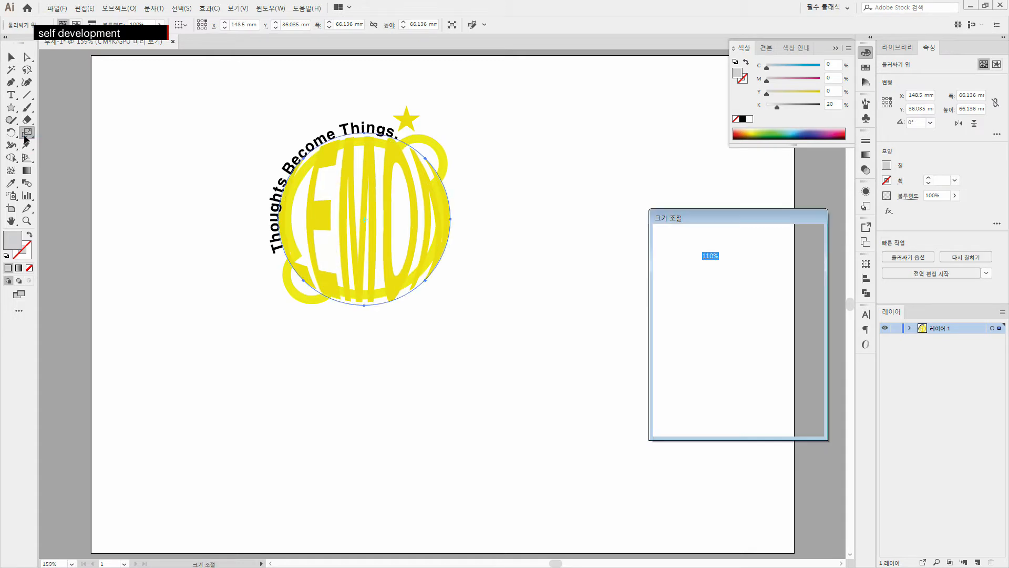
pyautogui.click(723, 257)
pyautogui.moveTo(712, 256); pyautogui.dragTo(653, 263)
pyautogui.write('9')
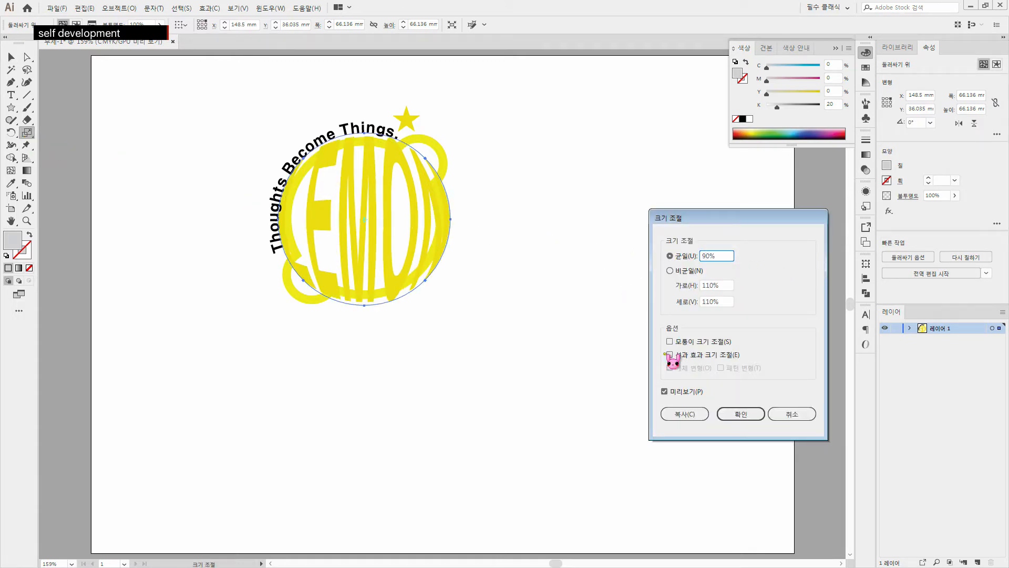
pyautogui.click(687, 394)
pyautogui.click(665, 392)
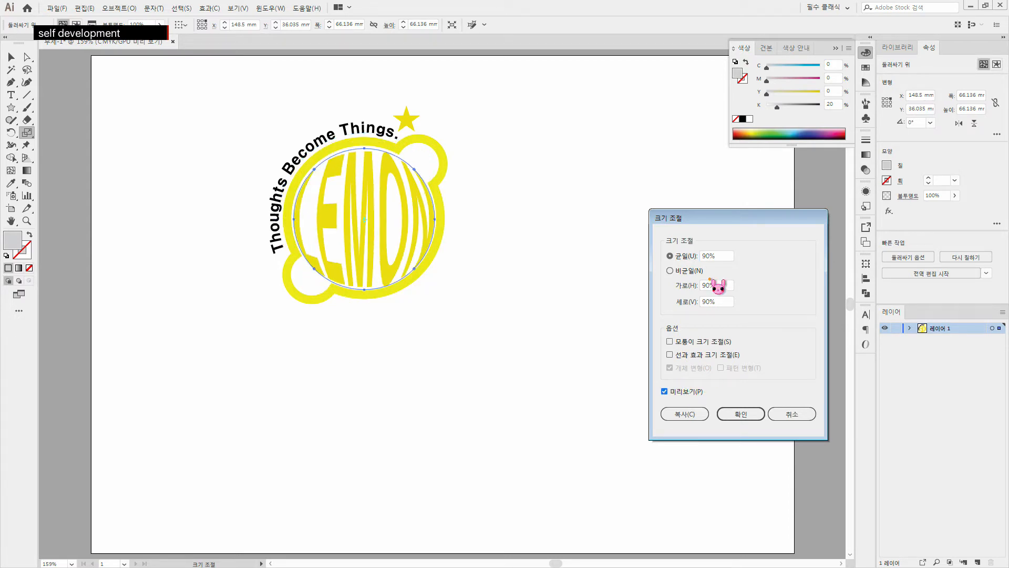
pyautogui.click(756, 413)
# Nudge the warped LEMON text up by about 0.7 mm inside the lemon outline and deselect it
pyautogui.press('Up')
pyautogui.press('Up')
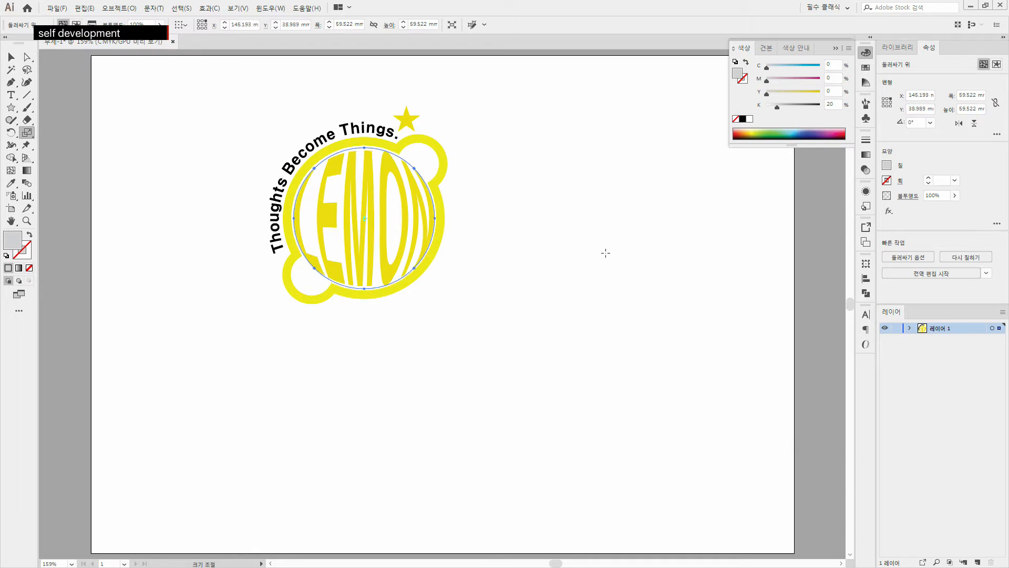
pyautogui.press('Left')
pyautogui.press('Up')
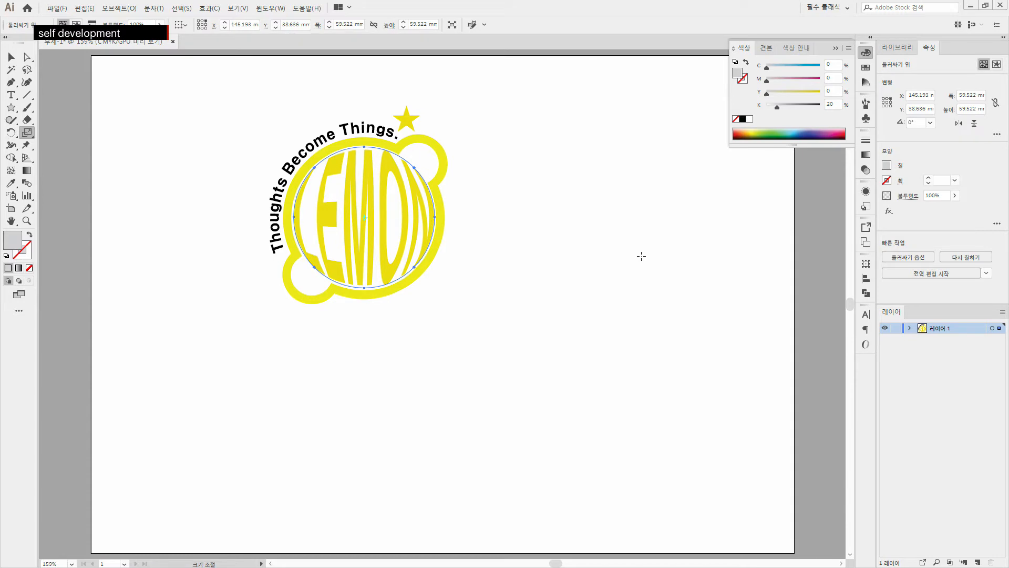
pyautogui.click(11, 56)
pyautogui.click(77, 121)
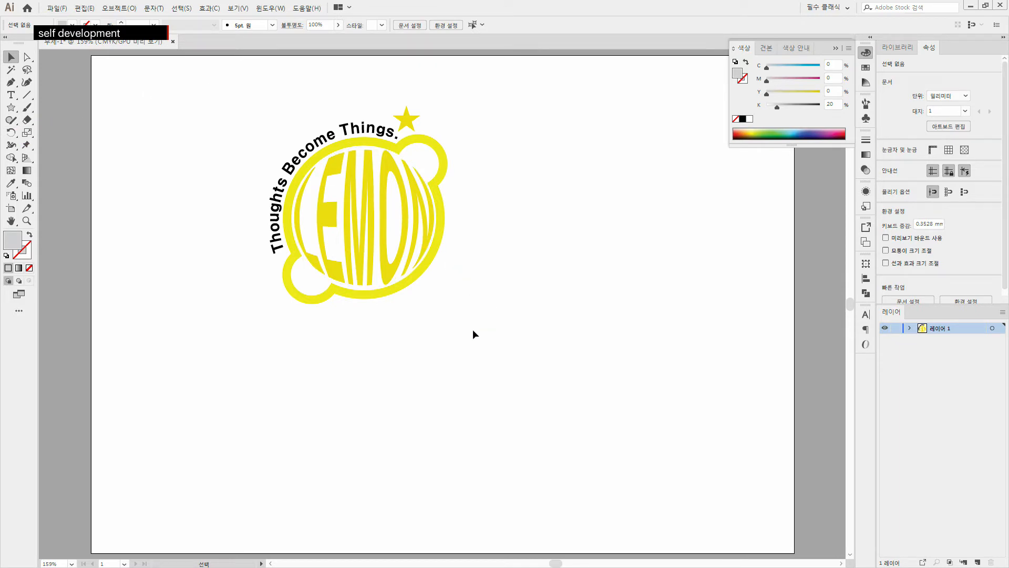
# Delete all the lemon badge artwork from the artboard
pyautogui.hotkey('ctrl', 'a')
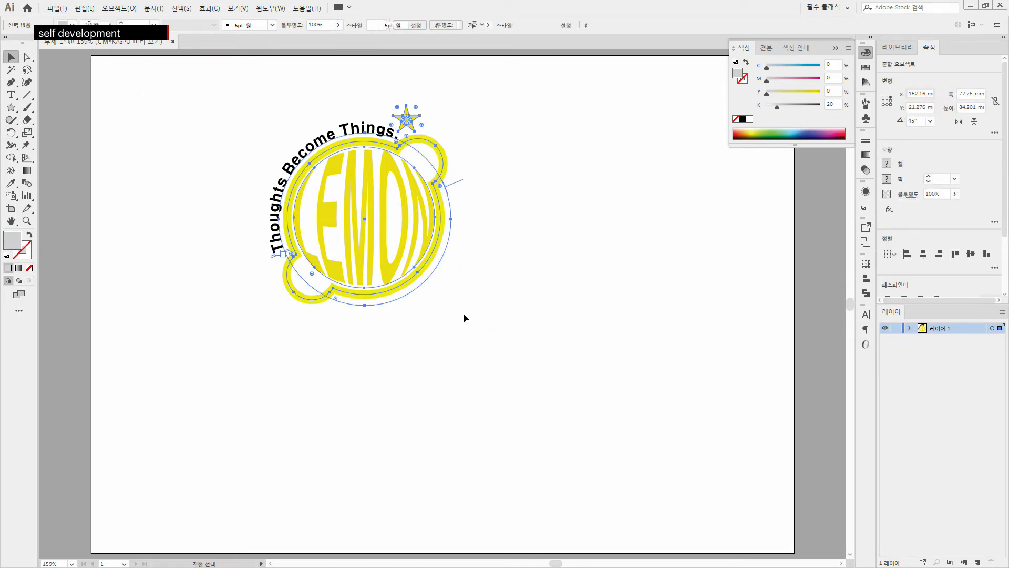
pyautogui.press('Delete')
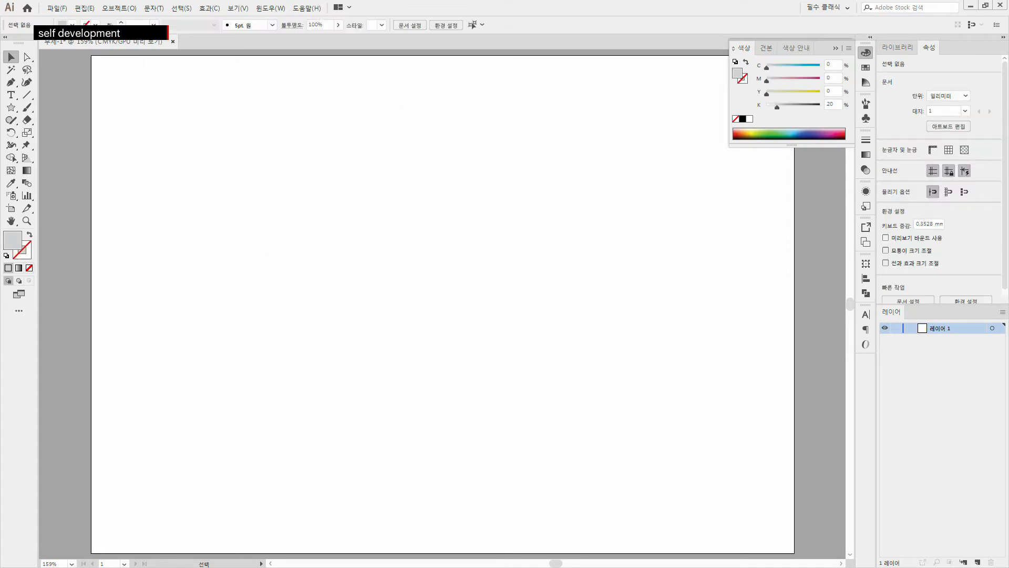
# Draw an ellipse about 108 mm wide and 52 mm high in the upper half of the artboard
pyautogui.click(14, 109)
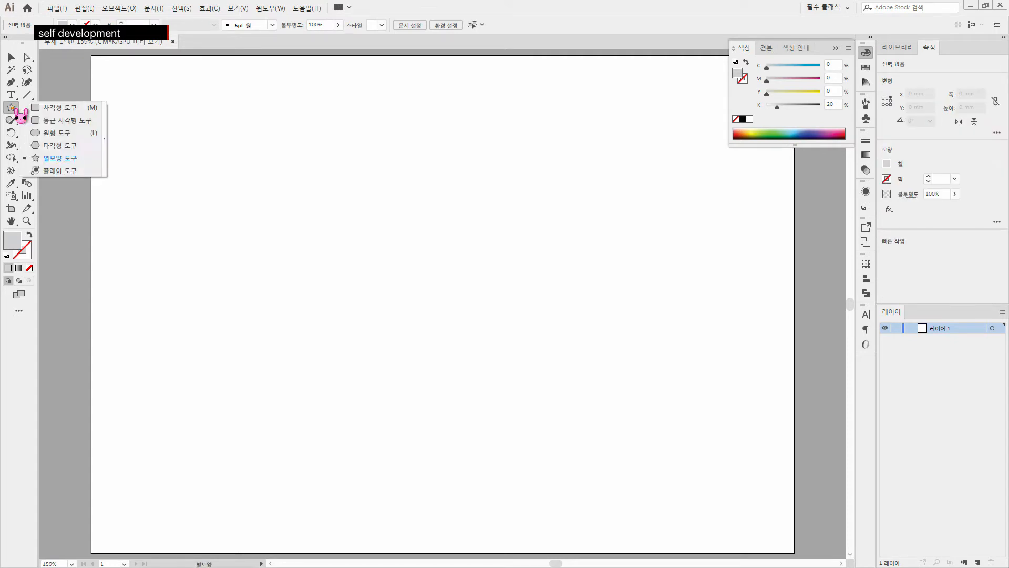
pyautogui.click(58, 132)
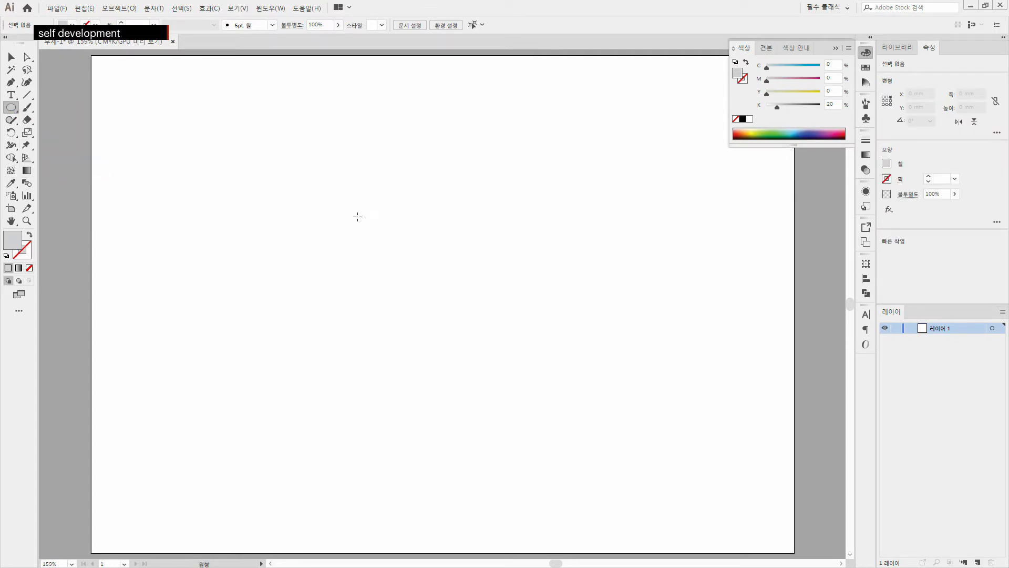
pyautogui.moveTo(382, 231); pyautogui.dragTo(511, 292)
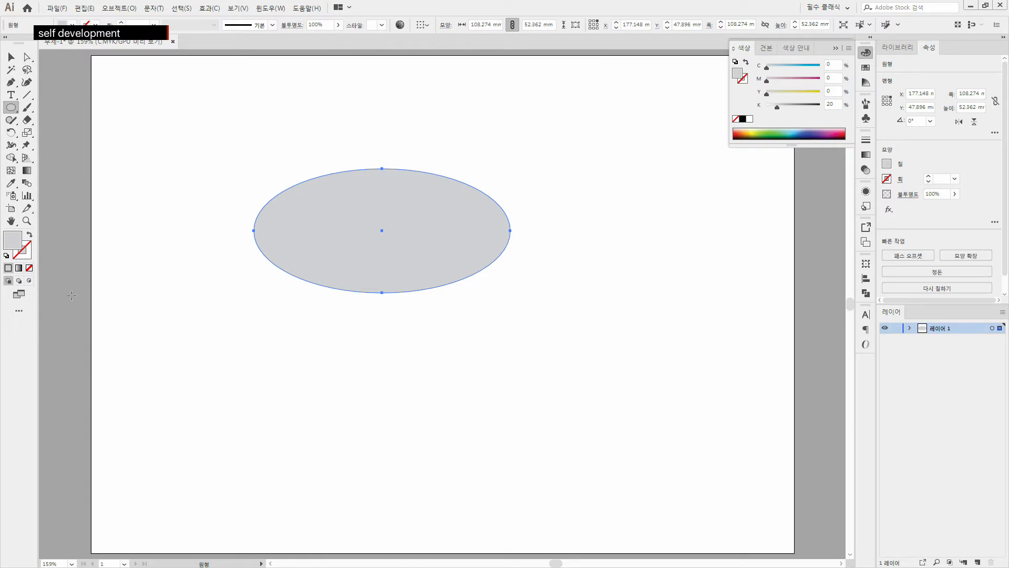
# Remove the ellipse's fill and set its stroke colour to C 0%, M 0%, Y 0%, K 100%
pyautogui.click(29, 236)
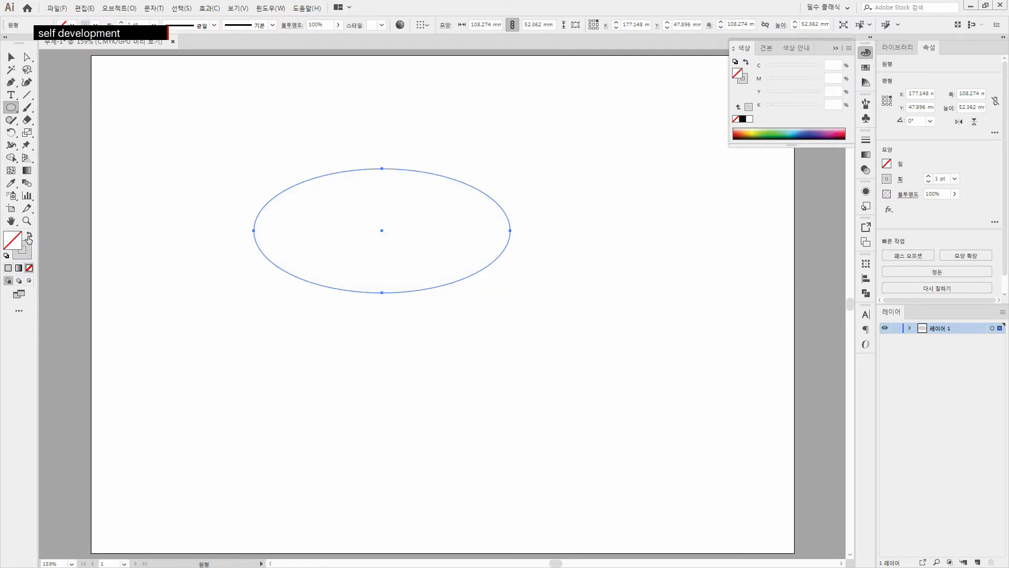
pyautogui.click(27, 254)
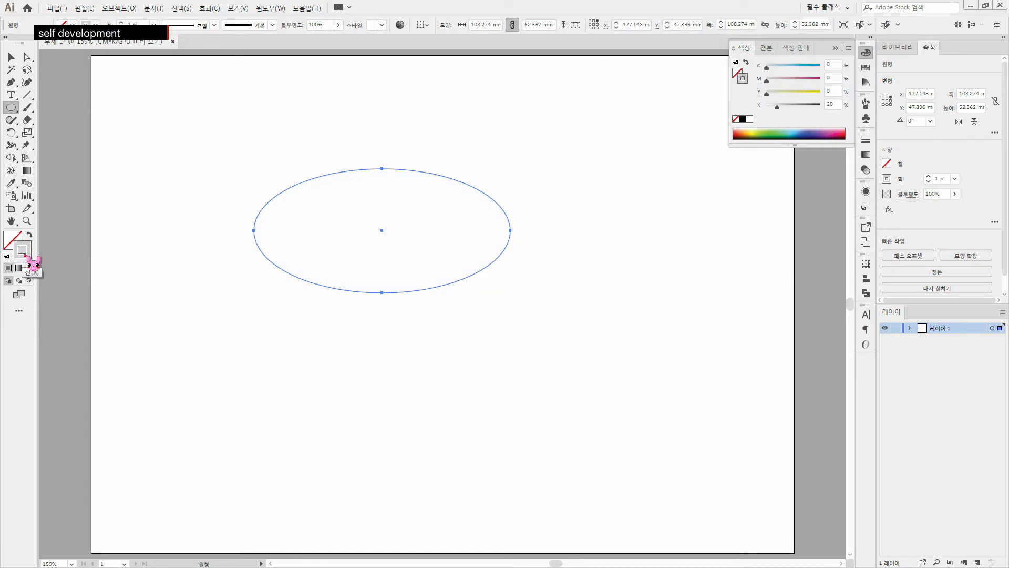
pyautogui.doubleClick(28, 257)
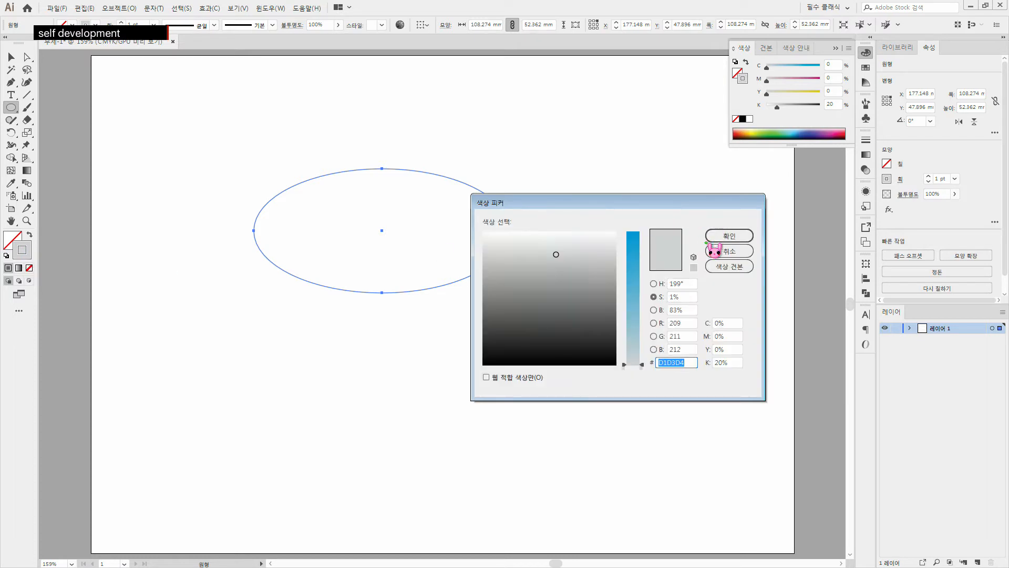
pyautogui.click(654, 283)
pyautogui.click(721, 323)
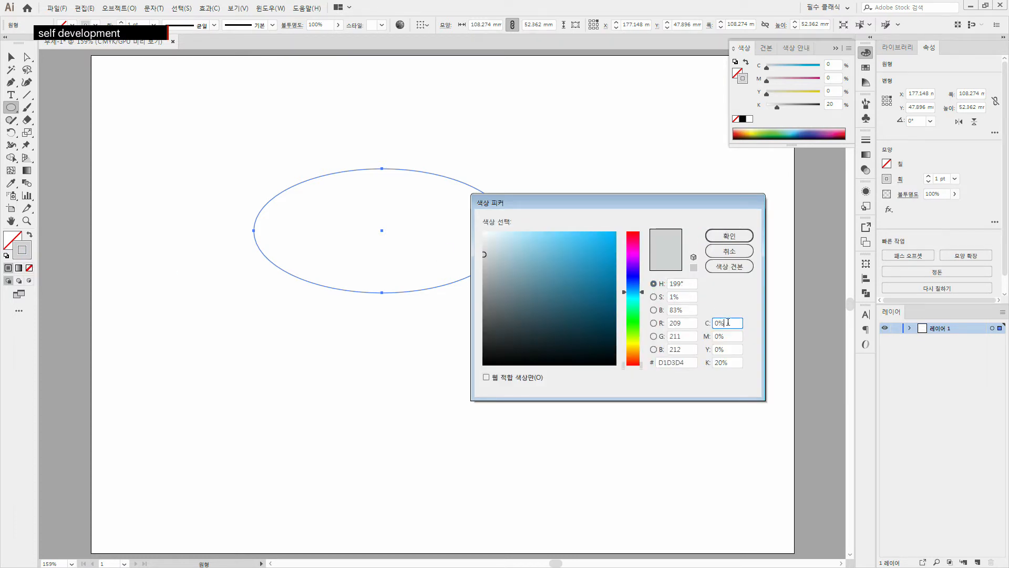
pyautogui.write('0')
pyautogui.click(721, 362)
pyautogui.write('100')
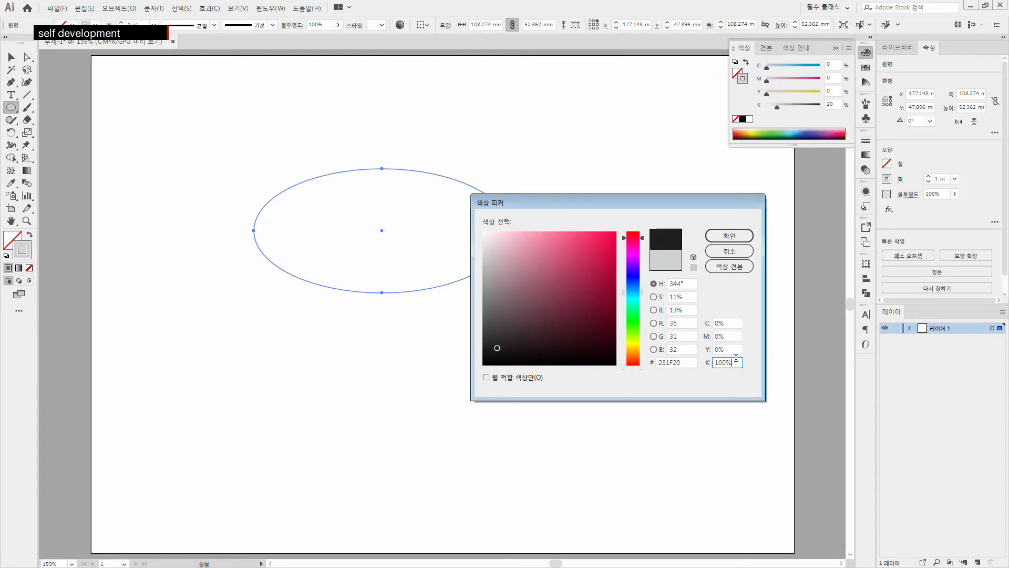
pyautogui.click(729, 238)
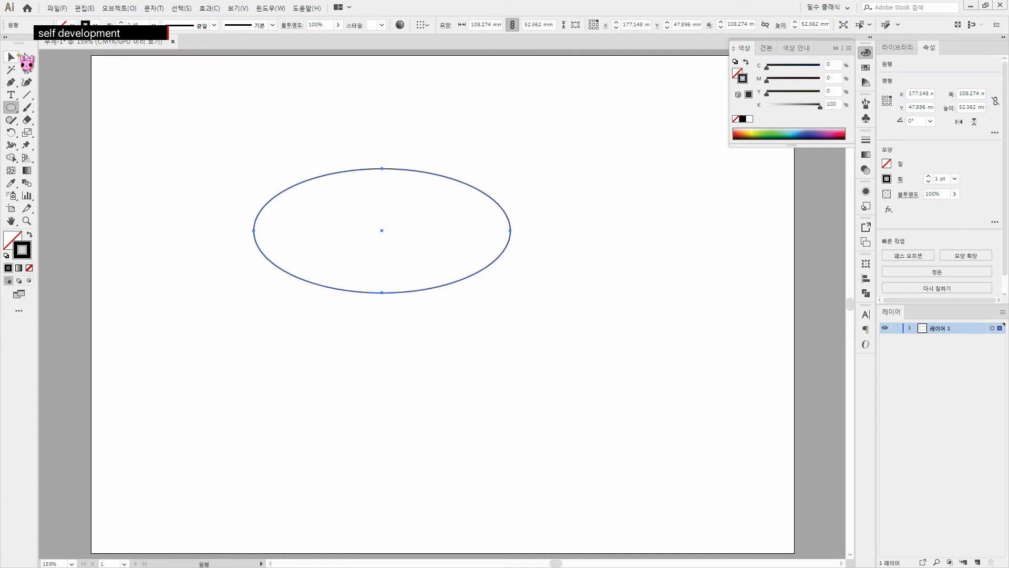
# Duplicate the ellipse straight upward by about 14 mm so the two outlines overlap
pyautogui.click(11, 56)
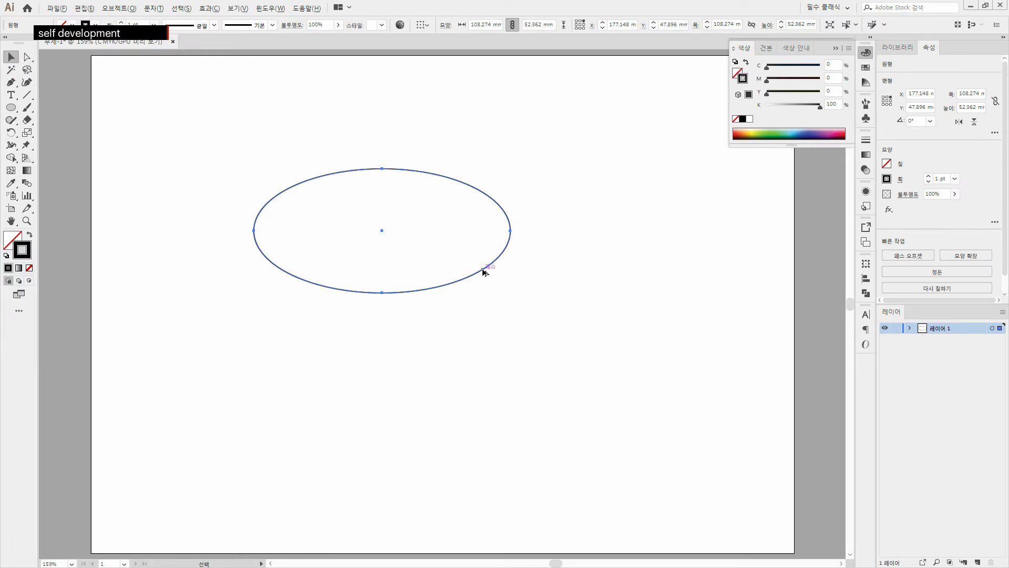
pyautogui.moveTo(480, 268); pyautogui.dragTo(484, 236)
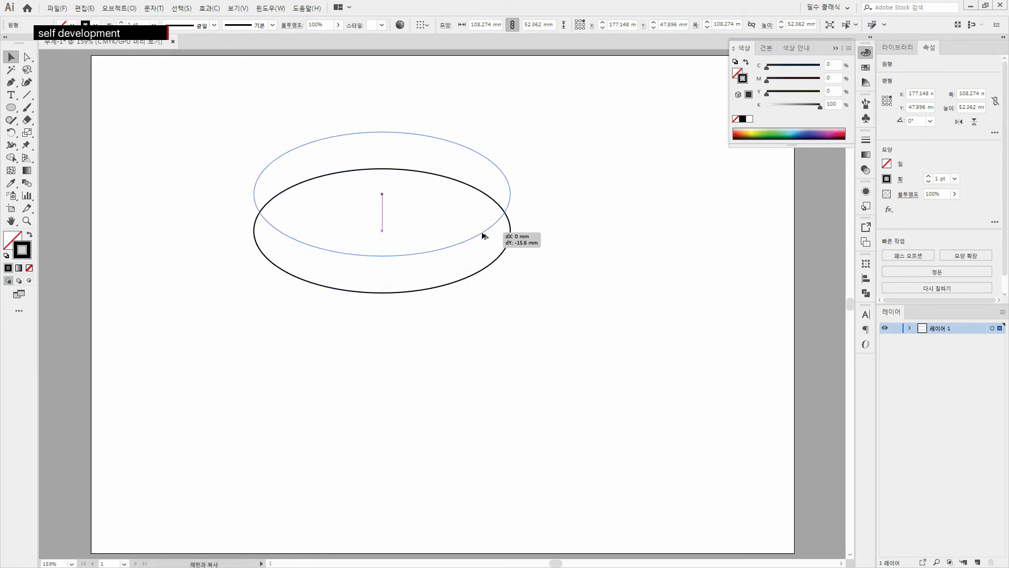
pyautogui.moveTo(485, 236); pyautogui.dragTo(484, 236)
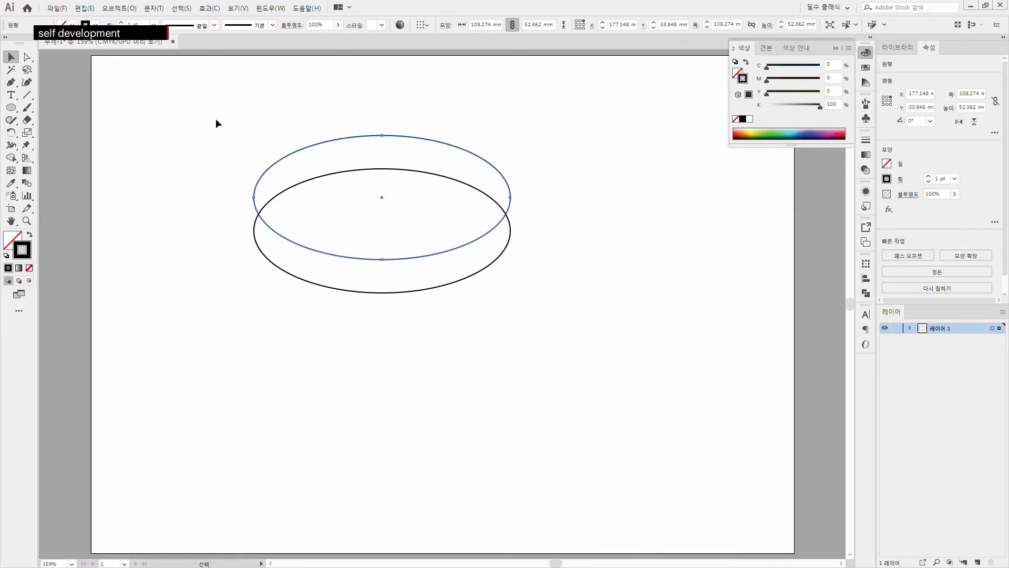
# Intersect the two overlapping ellipses with Pathfinder to keep only their shared lens shape
pyautogui.moveTo(251, 162); pyautogui.dragTo(578, 351)
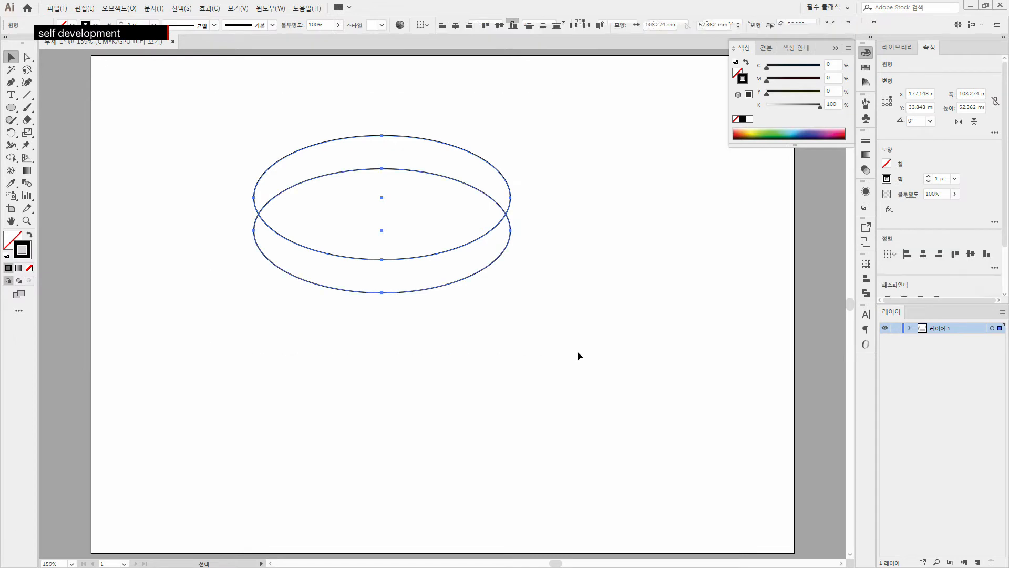
pyautogui.click(867, 292)
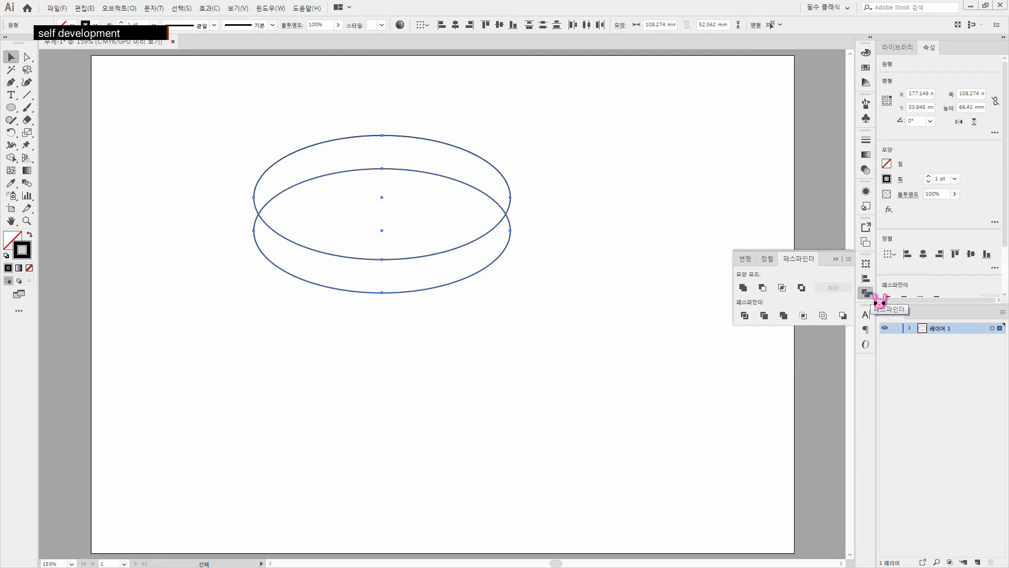
pyautogui.click(787, 289)
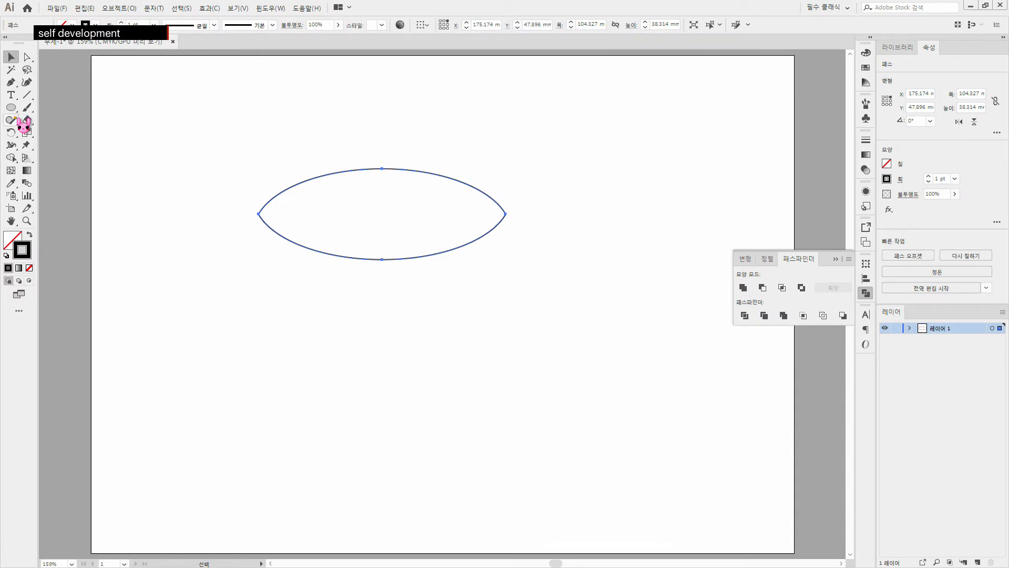
# Draw a closed tail fin about 36 mm high with the Pen tool, overlapping the lens shape's right tip and curving inward at its rear edge
pyautogui.click(11, 83)
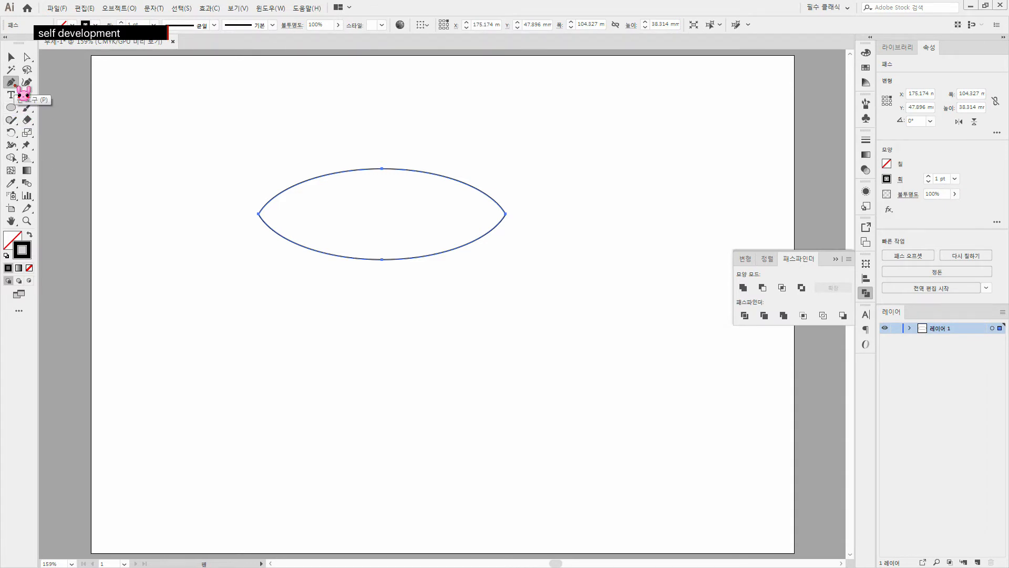
pyautogui.click(476, 214)
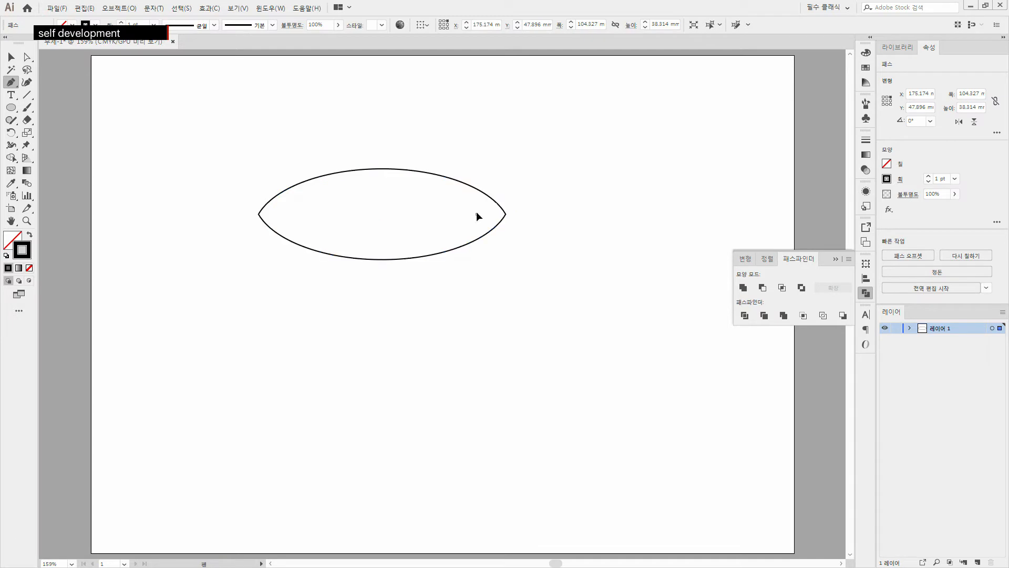
pyautogui.click(525, 174)
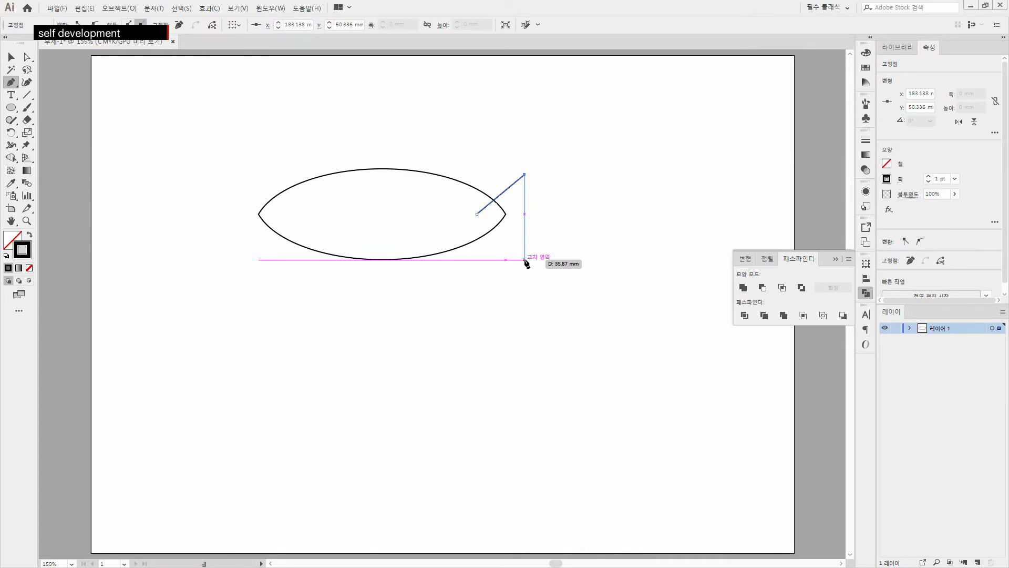
pyautogui.moveTo(525, 259); pyautogui.dragTo(554, 278)
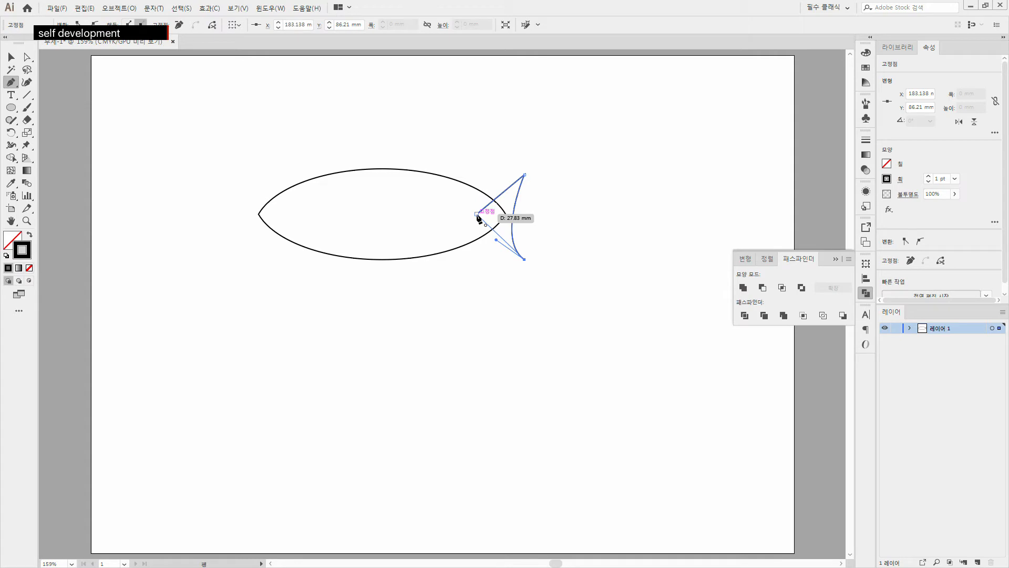
pyautogui.click(477, 214)
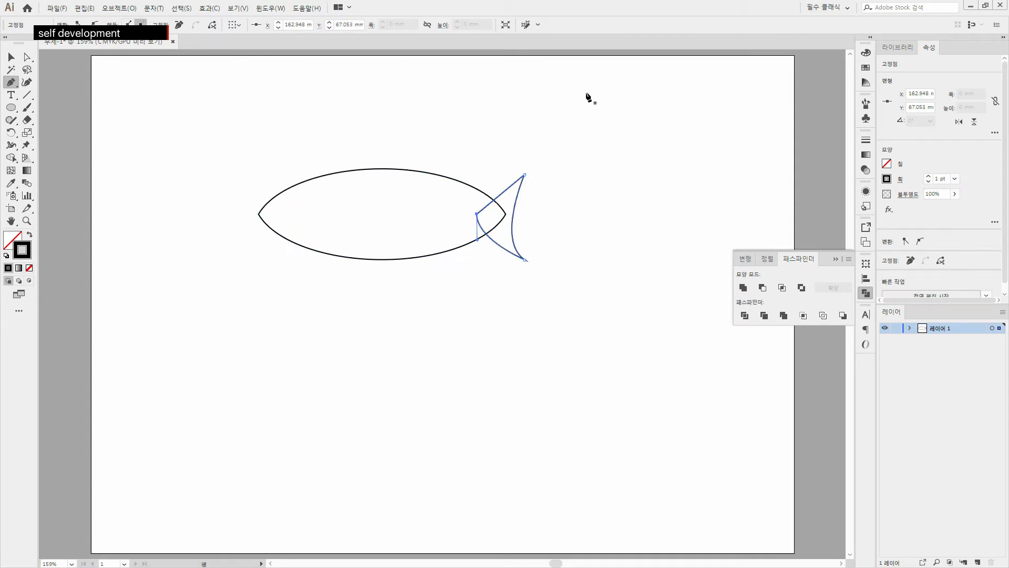
# Unite the lens shape and the tail fin into one fish outline with Pathfinder
pyautogui.press('v')
pyautogui.moveTo(187, 130); pyautogui.dragTo(620, 299)
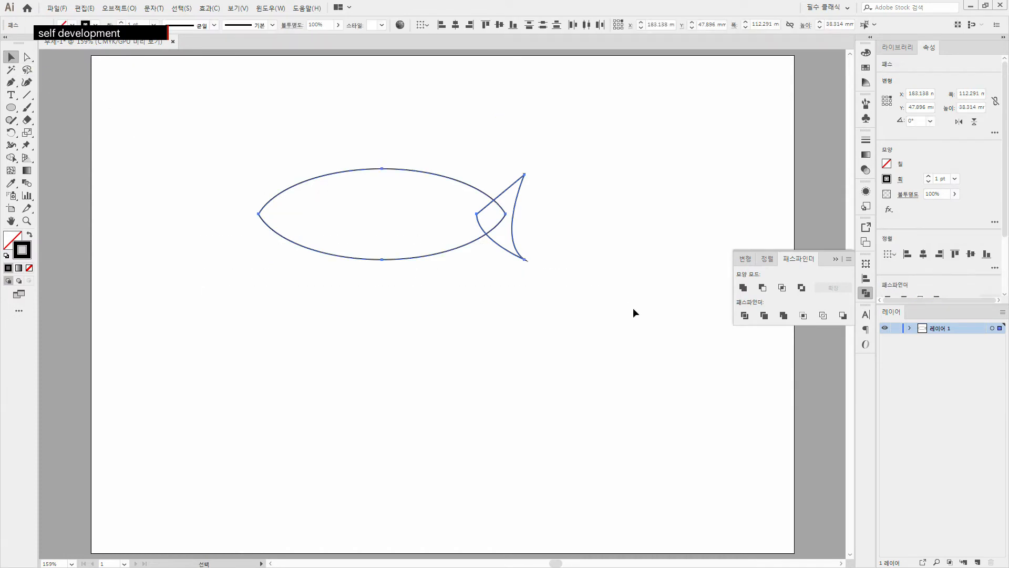
pyautogui.click(744, 289)
pyautogui.click(525, 323)
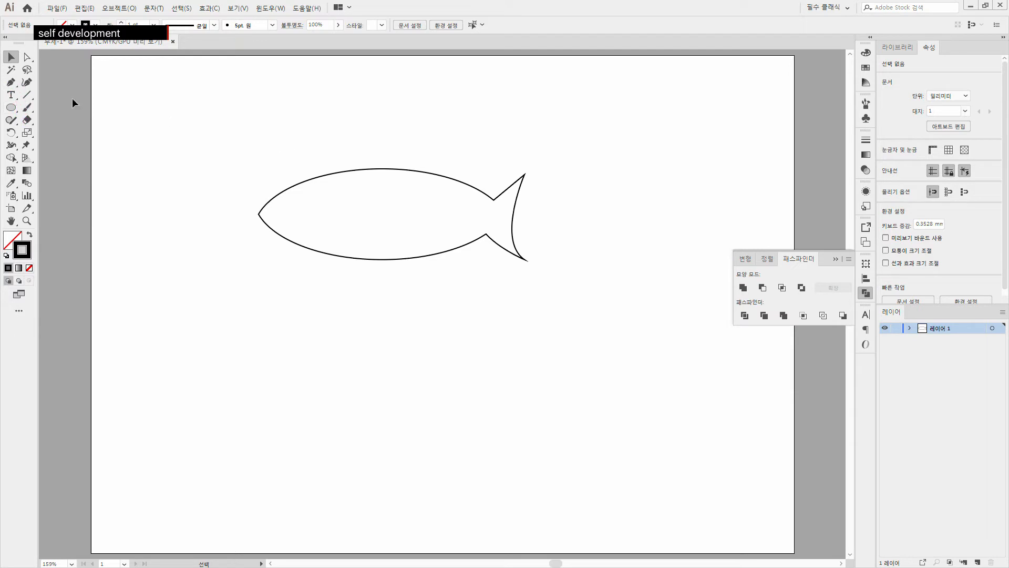
# Draw a closed four-sided dorsal fin about 56 mm wide with the Pen tool, overlapping the fish's upper edge
pyautogui.click(12, 83)
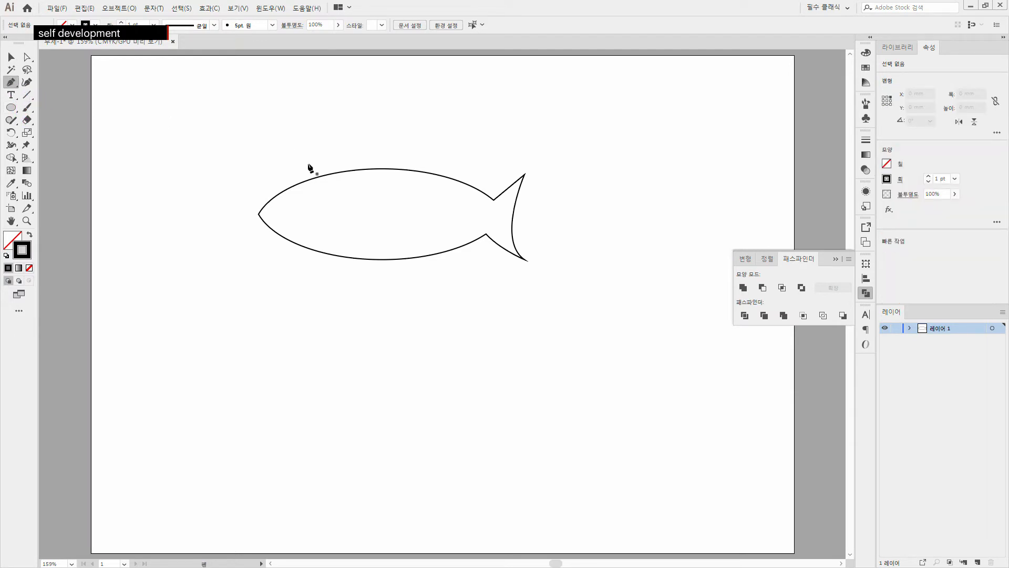
pyautogui.click(334, 179)
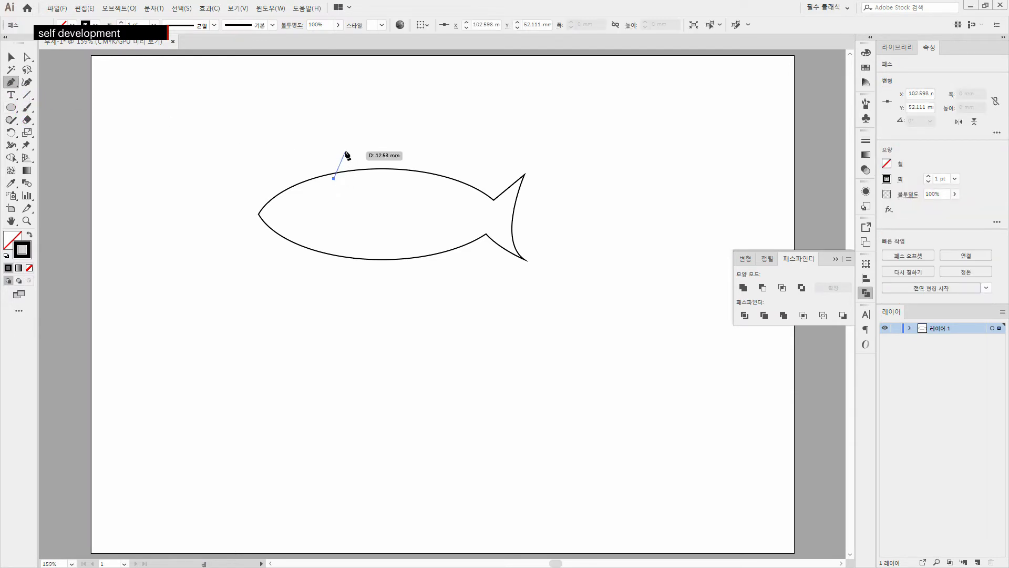
pyautogui.click(345, 151)
pyautogui.click(467, 165)
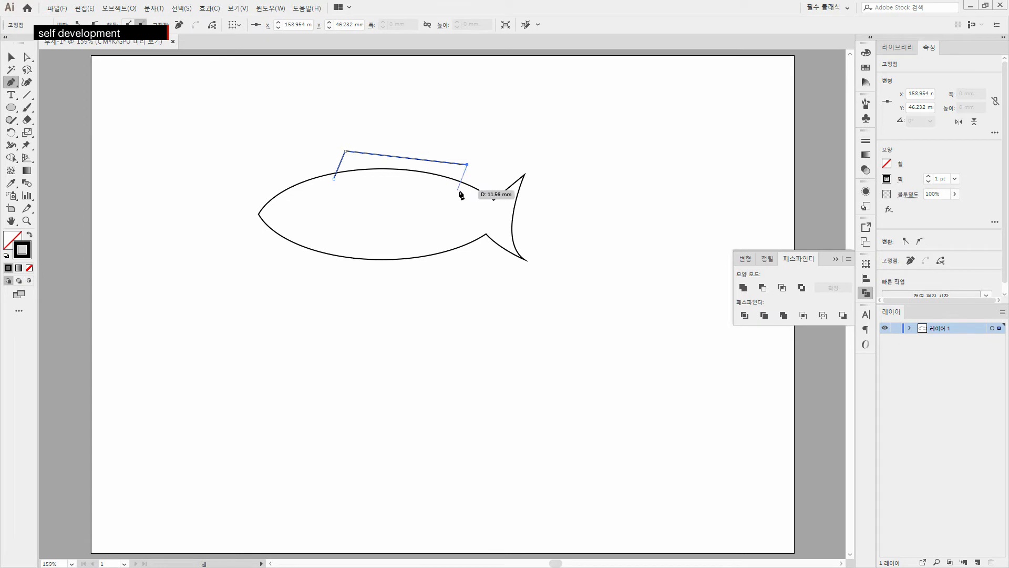
pyautogui.click(446, 188)
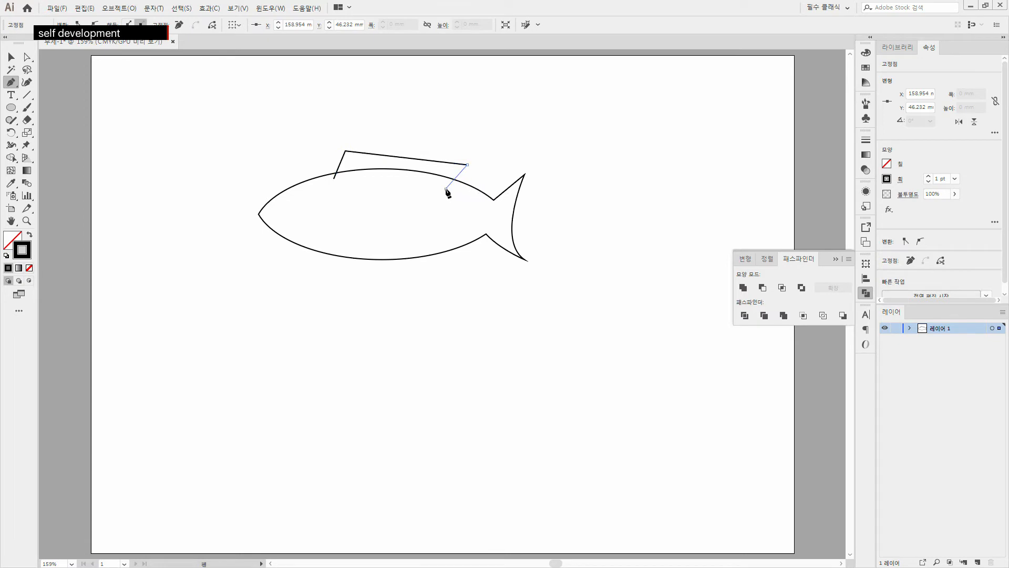
pyautogui.click(334, 178)
# Draw a narrower closed four-sided belly fin with the Pen tool, overlapping the fish's lower edge
pyautogui.click(333, 247)
pyautogui.click(342, 269)
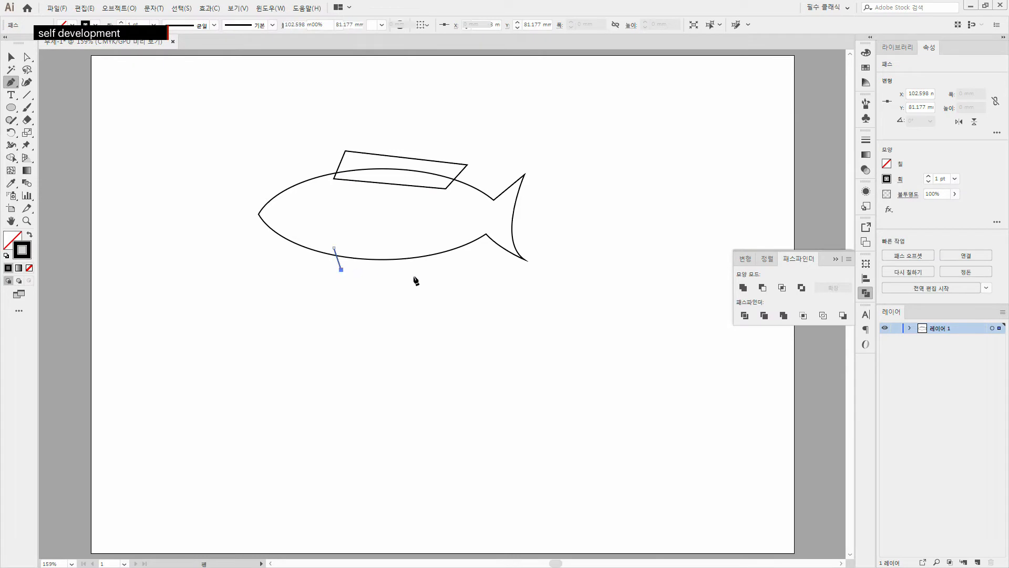
pyautogui.click(449, 260)
pyautogui.click(443, 240)
pyautogui.click(334, 248)
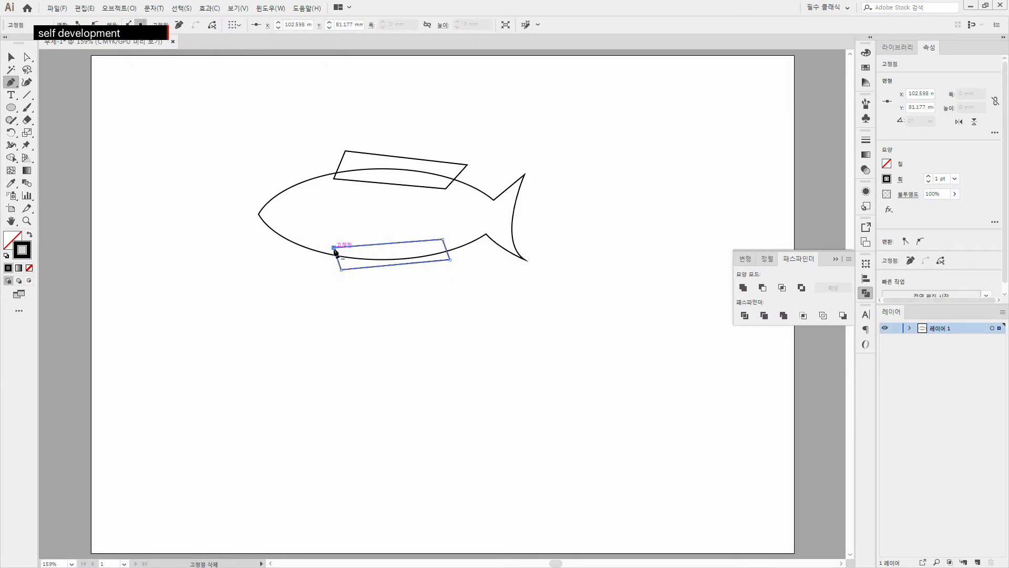
# Unite the dorsal and belly fins with the fish outline using Pathfinder
pyautogui.press('v')
pyautogui.moveTo(234, 112); pyautogui.dragTo(581, 317)
pyautogui.click(743, 287)
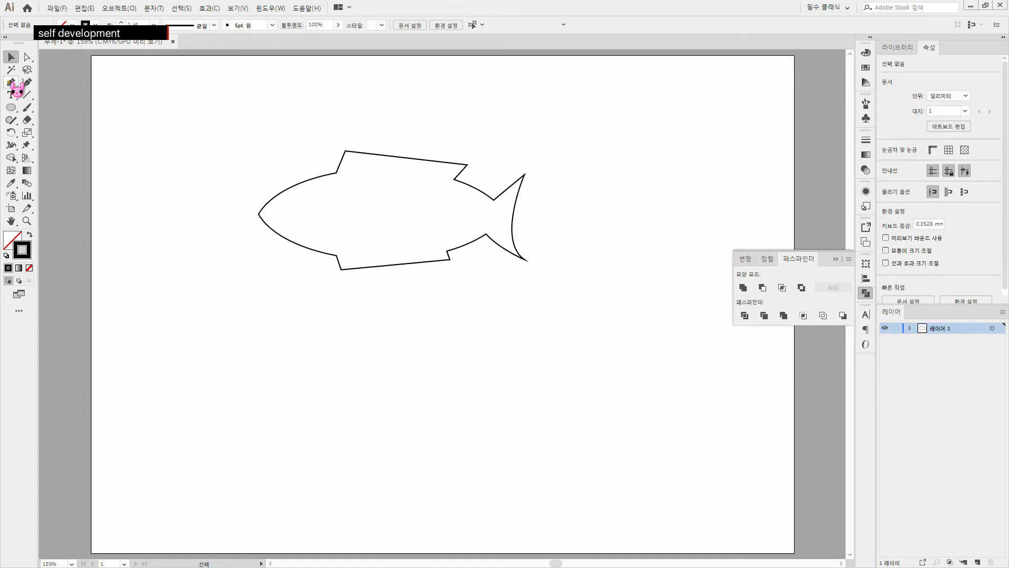
# Draw a closed four-sided mouth-cutting shape about 18 mm wide with the Pen tool over the fish's pointed nose
pyautogui.click(11, 83)
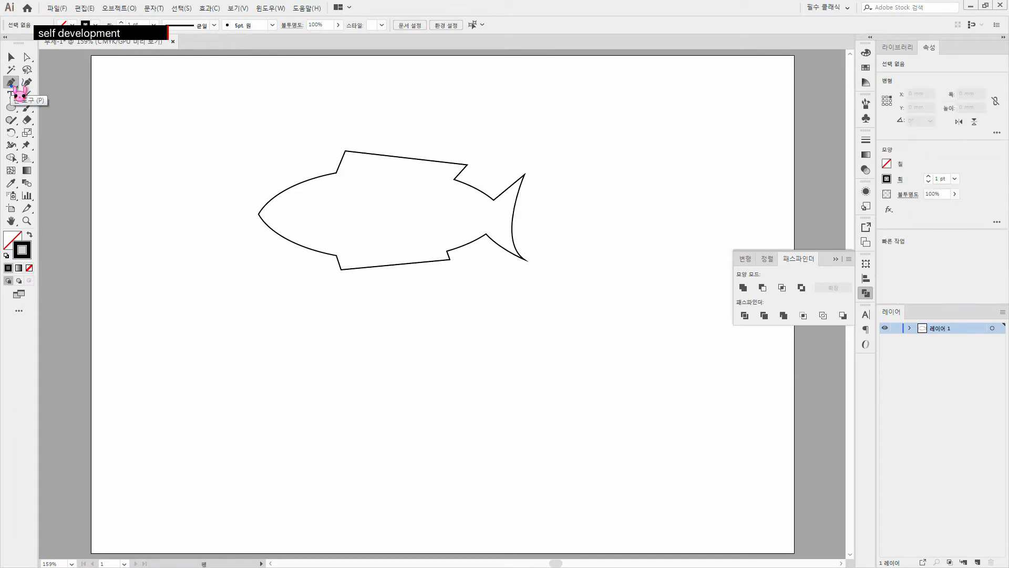
pyautogui.click(247, 202)
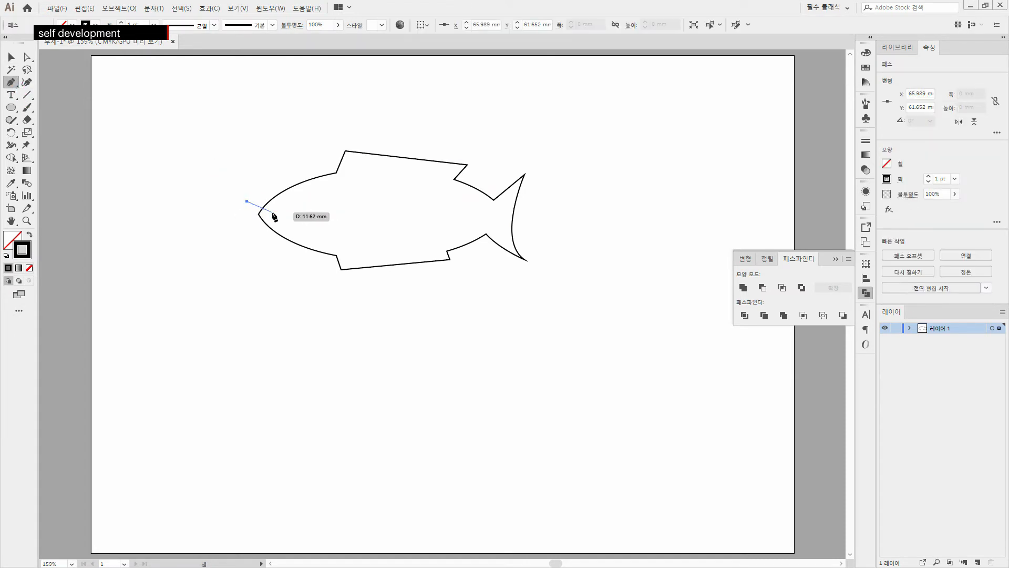
pyautogui.click(274, 212)
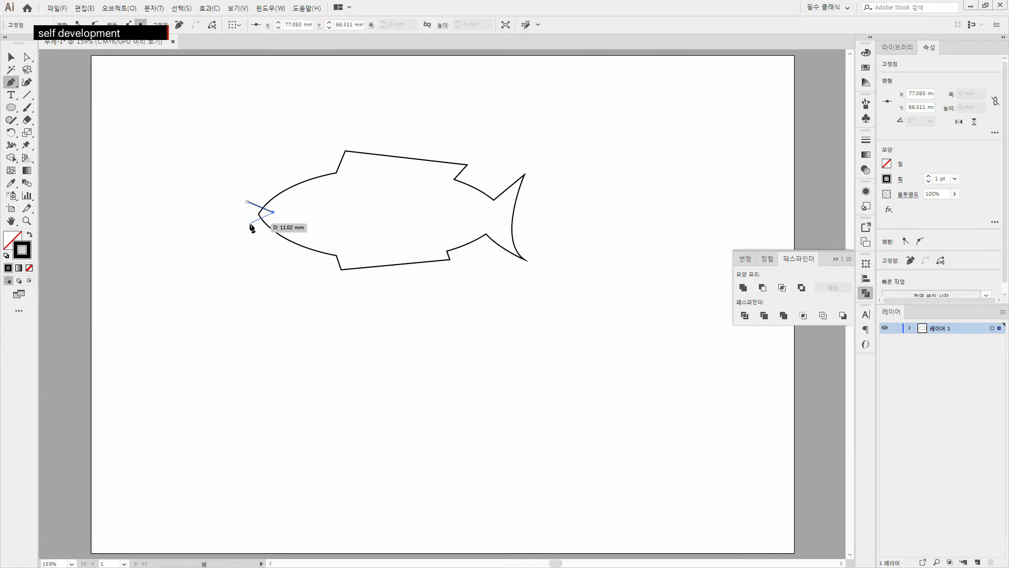
pyautogui.click(261, 236)
pyautogui.click(231, 218)
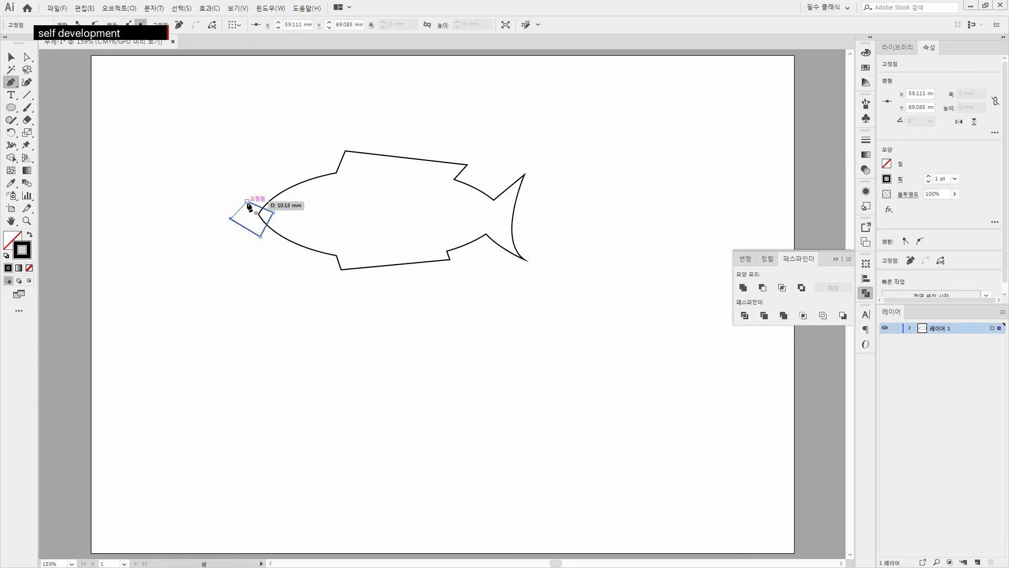
pyautogui.click(248, 202)
# Divide the fish outline and the mouth-cutting shape along their overlaps with Pathfinder
pyautogui.click(12, 57)
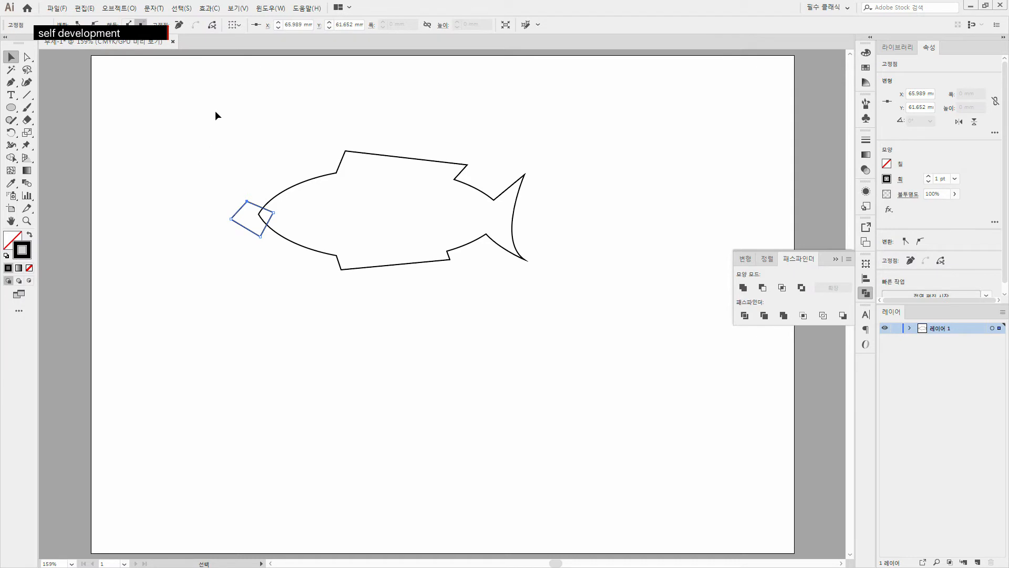
pyautogui.moveTo(185, 123); pyautogui.dragTo(624, 310)
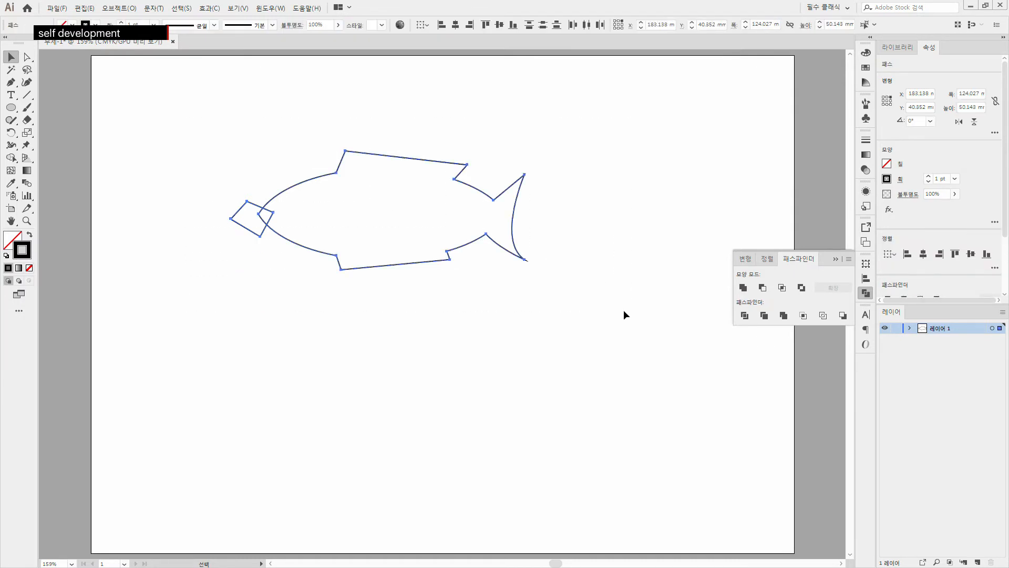
pyautogui.click(752, 316)
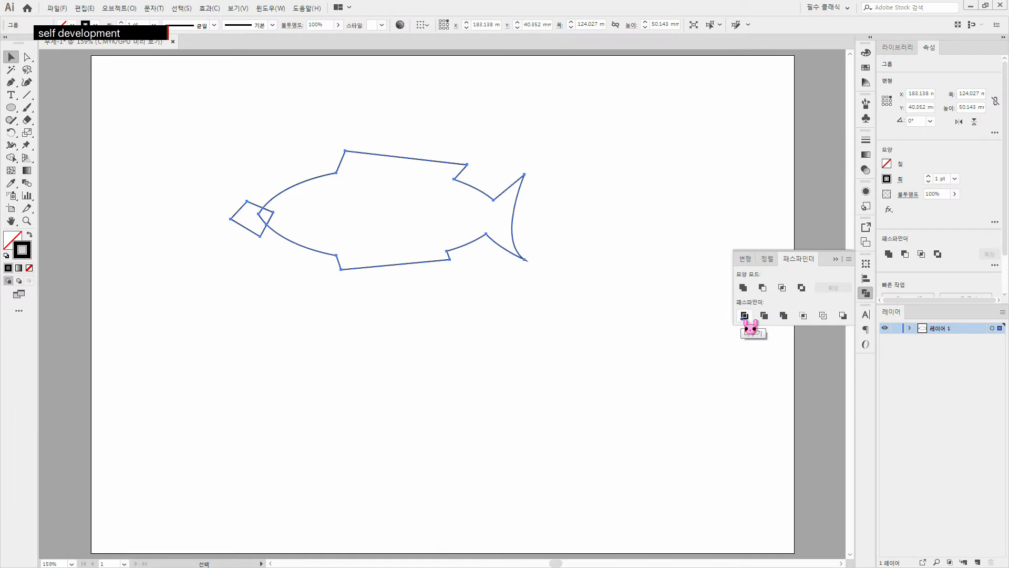
pyautogui.click(162, 155)
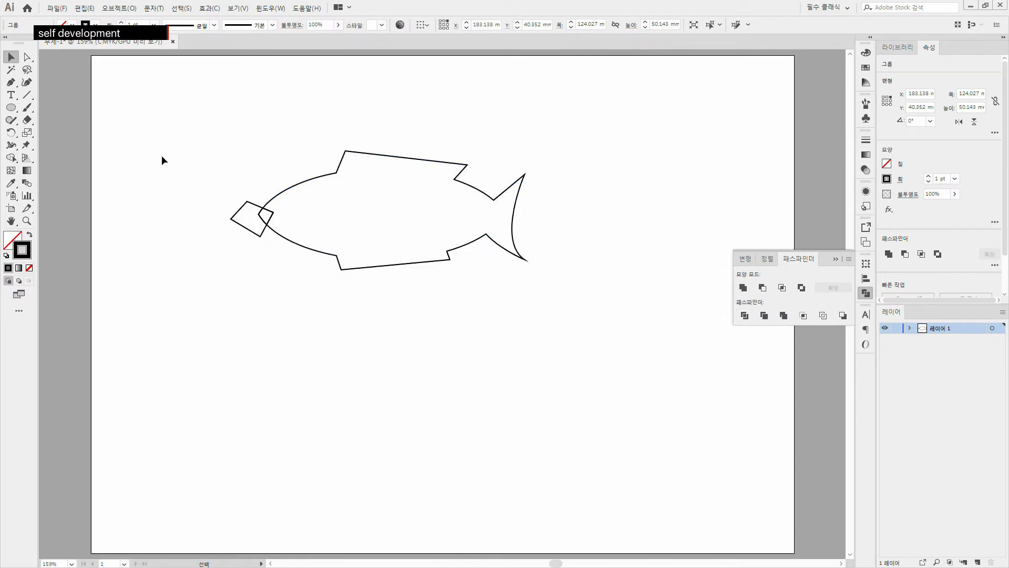
# Reposition the divided fish group slightly lower on the artboard
pyautogui.moveTo(306, 243); pyautogui.dragTo(338, 253)
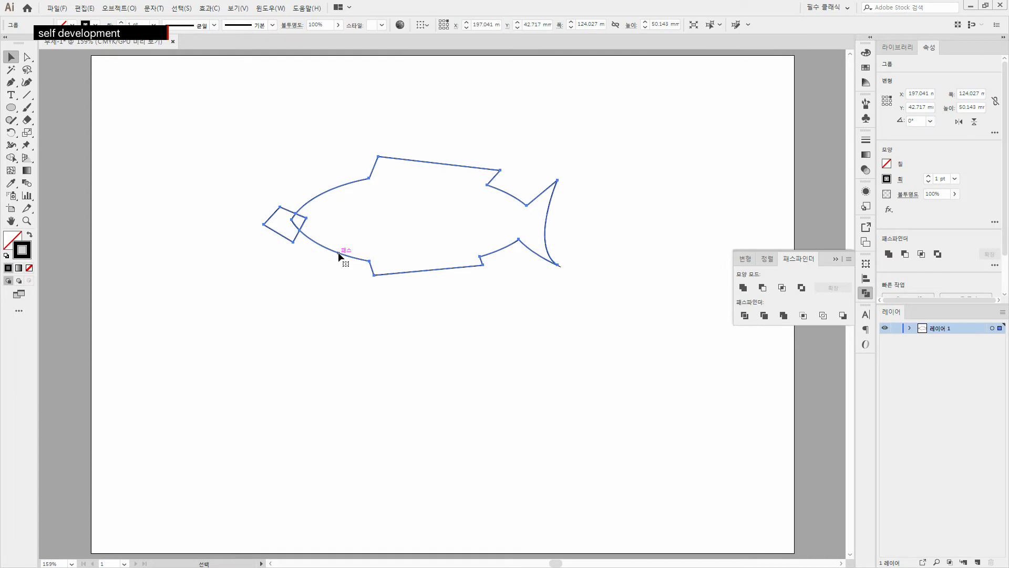
pyautogui.moveTo(181, 111); pyautogui.dragTo(630, 316)
pyautogui.click(629, 318)
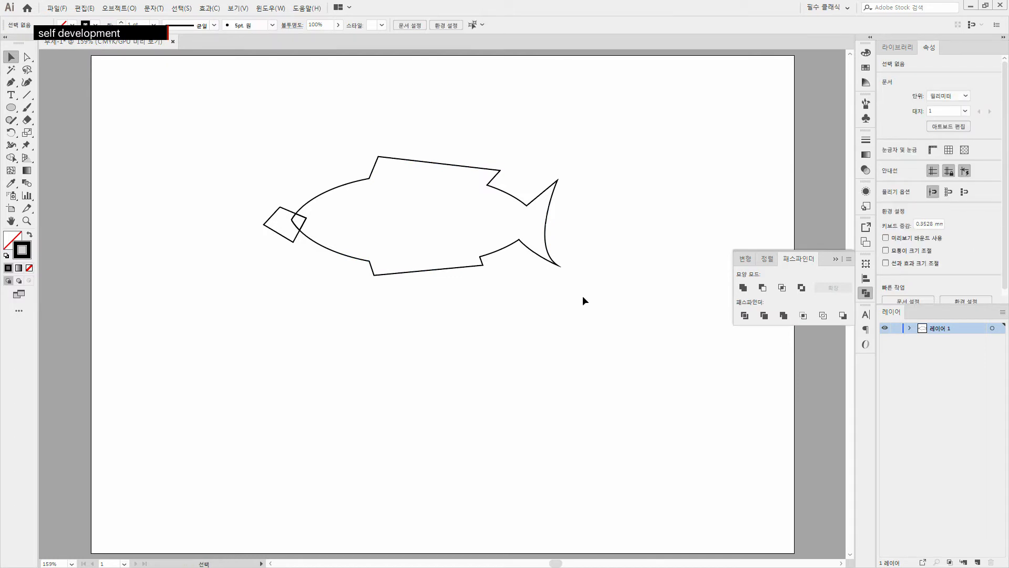
pyautogui.moveTo(505, 252); pyautogui.dragTo(459, 275)
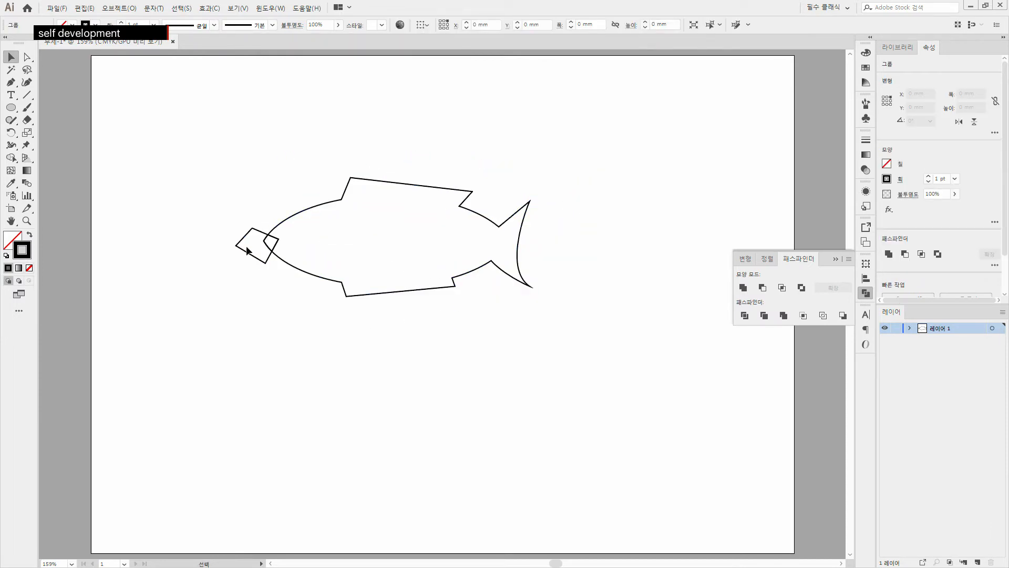
pyautogui.click(235, 224)
# Ungroup the divided artwork and move the fish body to the right, clear of the mouth-cutting pieces
pyautogui.moveTo(225, 183); pyautogui.dragTo(555, 320)
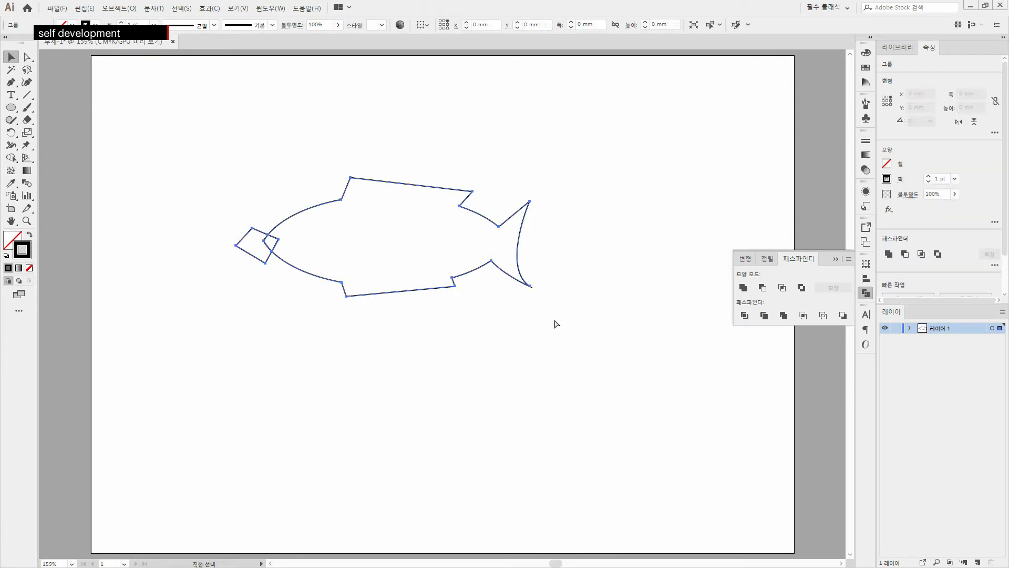
pyautogui.hotkey('ctrl', 'shift', 'g')
pyautogui.click(481, 323)
pyautogui.moveTo(481, 266); pyautogui.dragTo(506, 266)
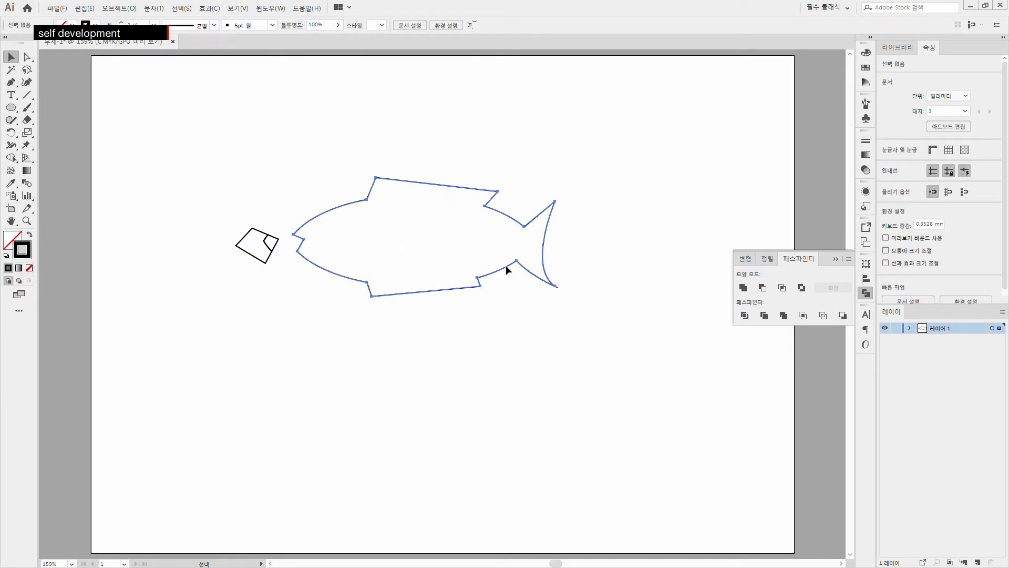
pyautogui.moveTo(506, 265); pyautogui.dragTo(513, 263)
pyautogui.click(526, 426)
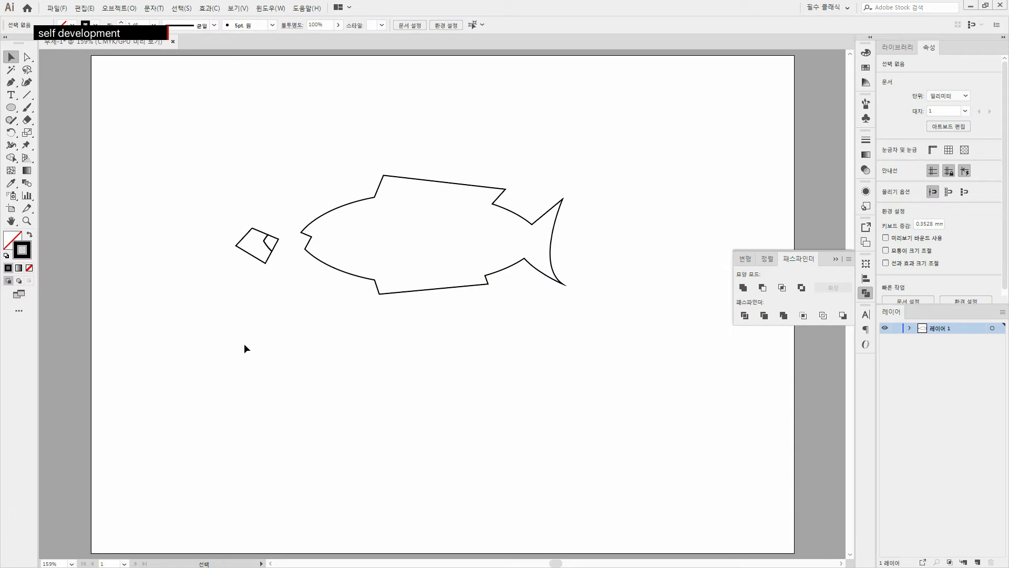
# Delete the leftover mouth-cutting pieces in front of the fish's nose
pyautogui.moveTo(177, 197); pyautogui.dragTo(285, 288)
pyautogui.press('Delete')
pyautogui.click(130, 9)
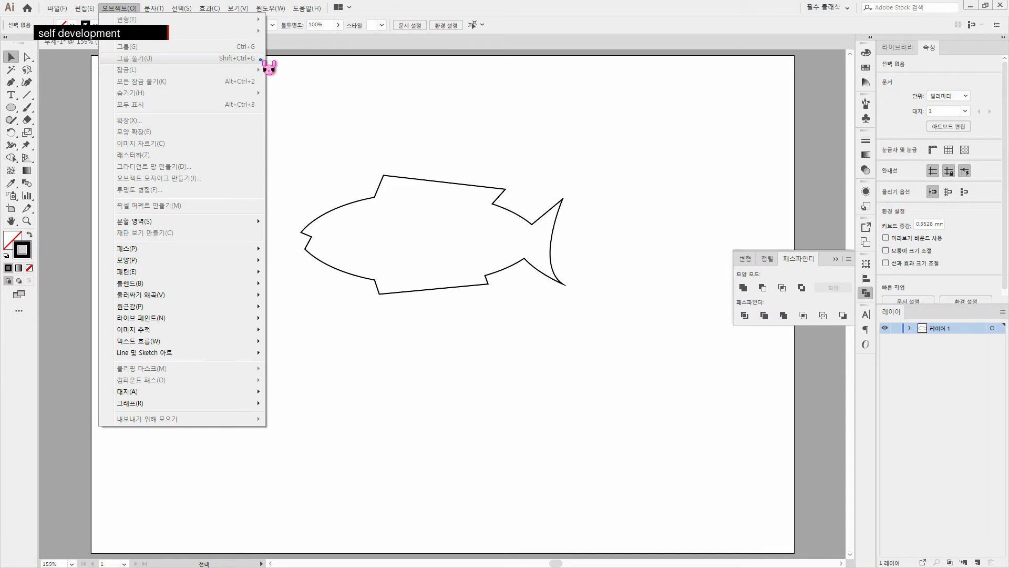
pyautogui.click(440, 410)
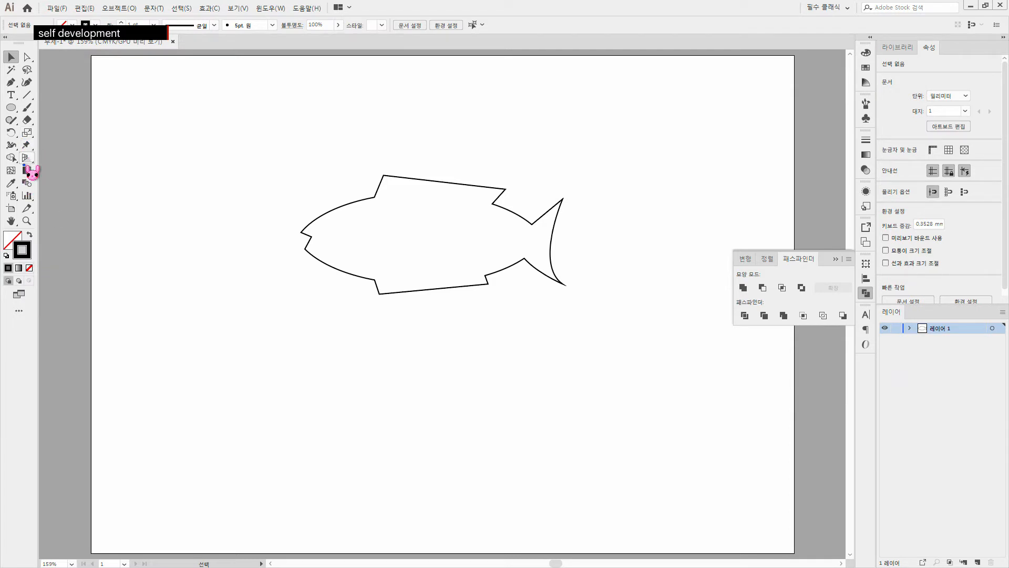
# Add the text FISH in HY견고딕 at 48 pt and place it below the fish, to the left of its head
pyautogui.click(13, 96)
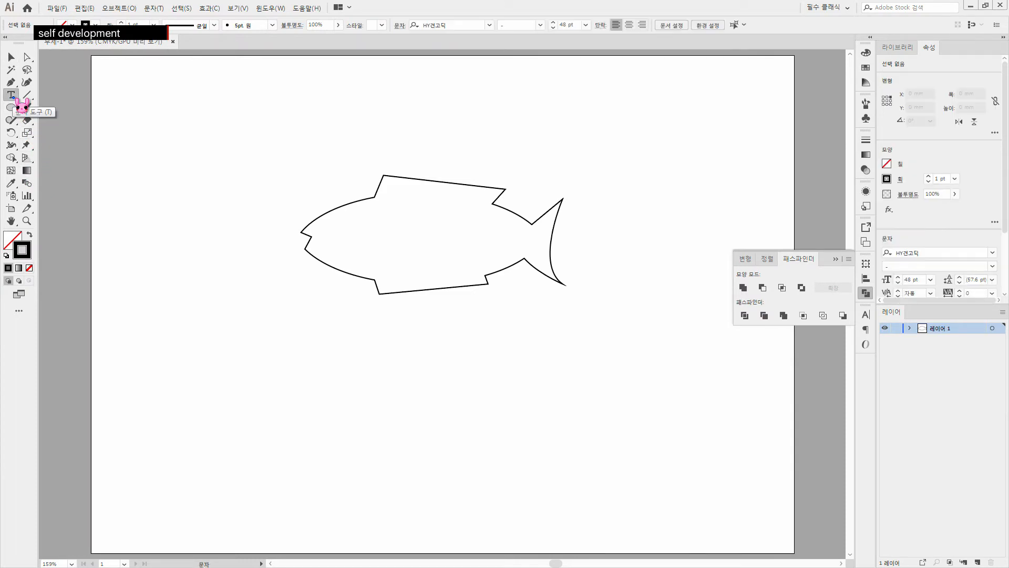
pyautogui.click(313, 363)
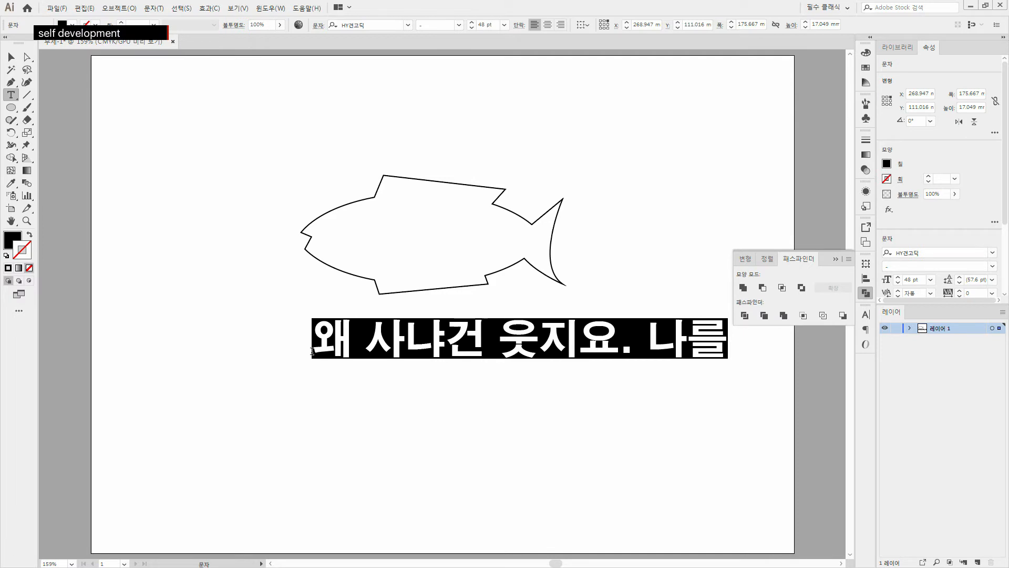
pyautogui.write('FISH')
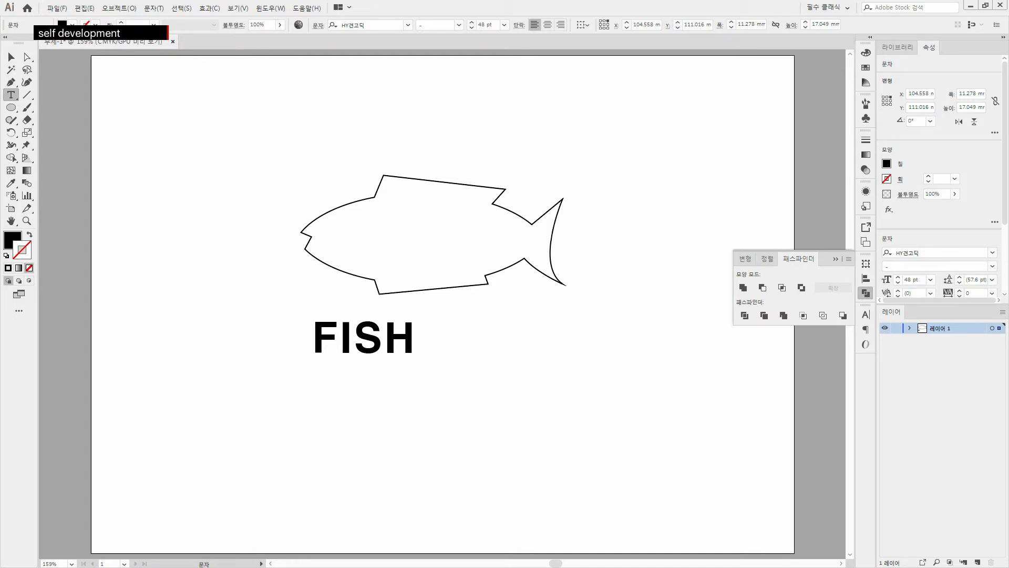
pyautogui.click(11, 56)
pyautogui.moveTo(377, 346); pyautogui.dragTo(260, 344)
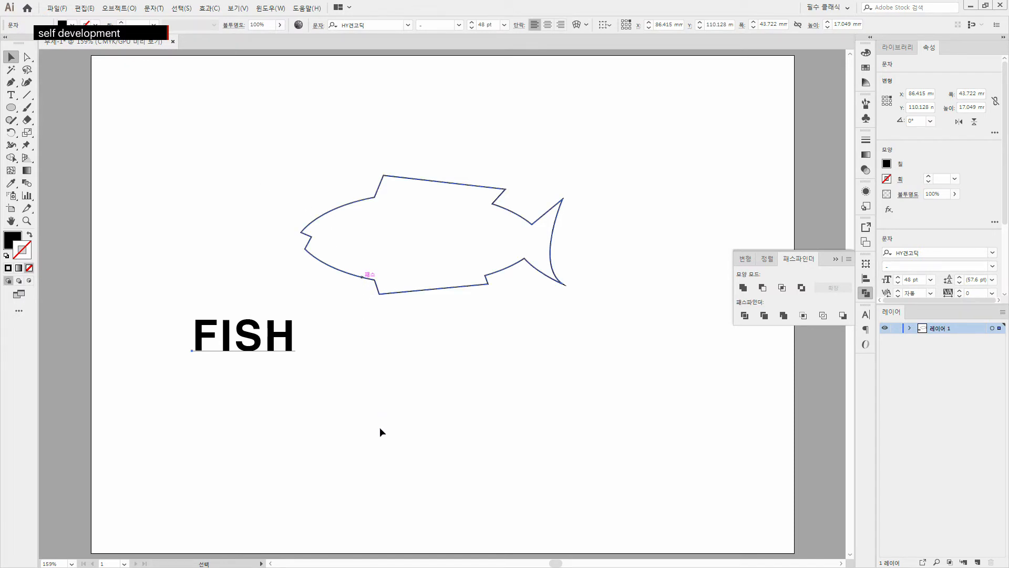
# Duplicate the fish outline onto the lower part of the artboard and move the FISH text inside the original outline
pyautogui.click(367, 280)
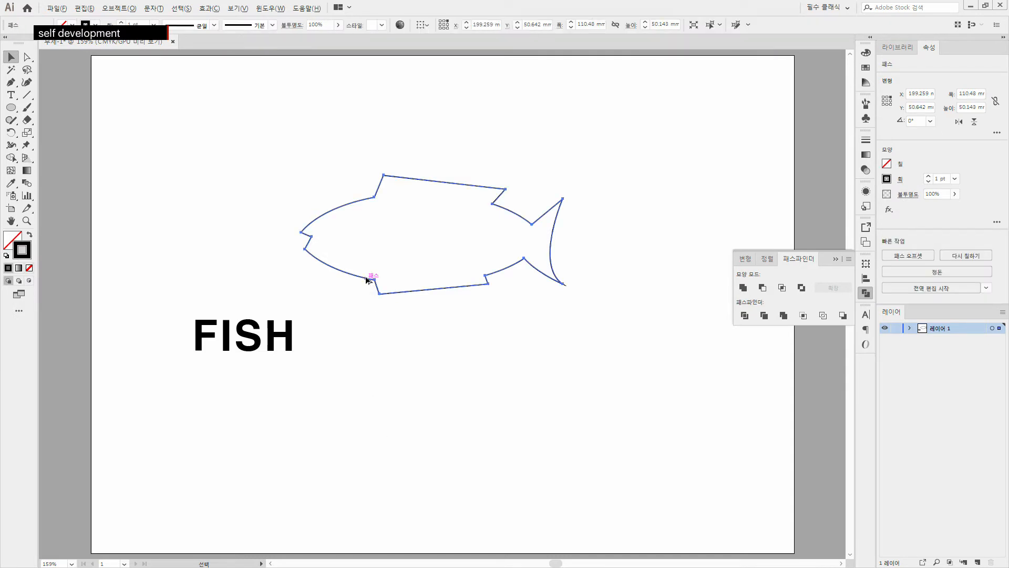
pyautogui.moveTo(367, 280); pyautogui.dragTo(400, 483)
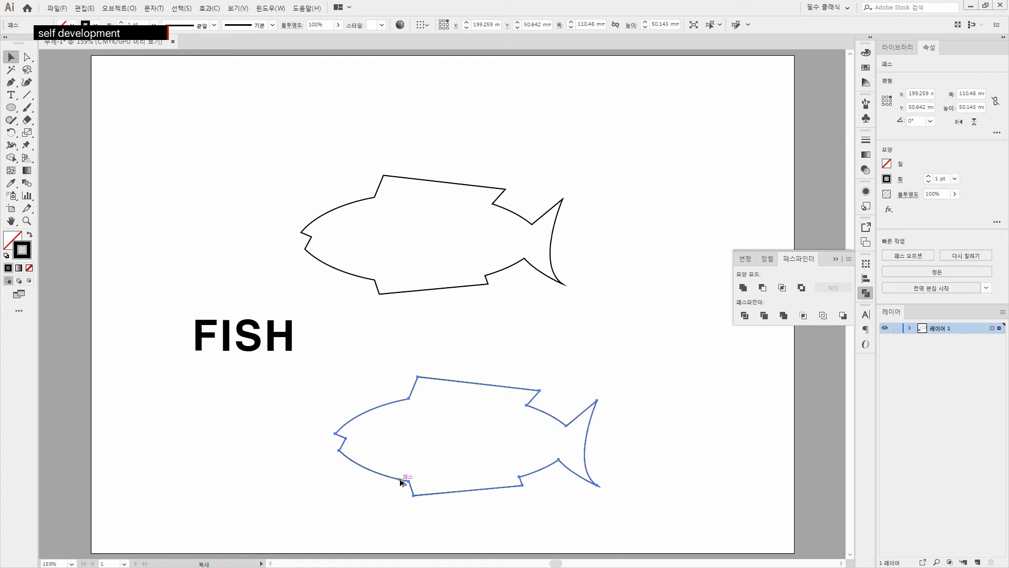
pyautogui.moveTo(284, 336); pyautogui.dragTo(460, 239)
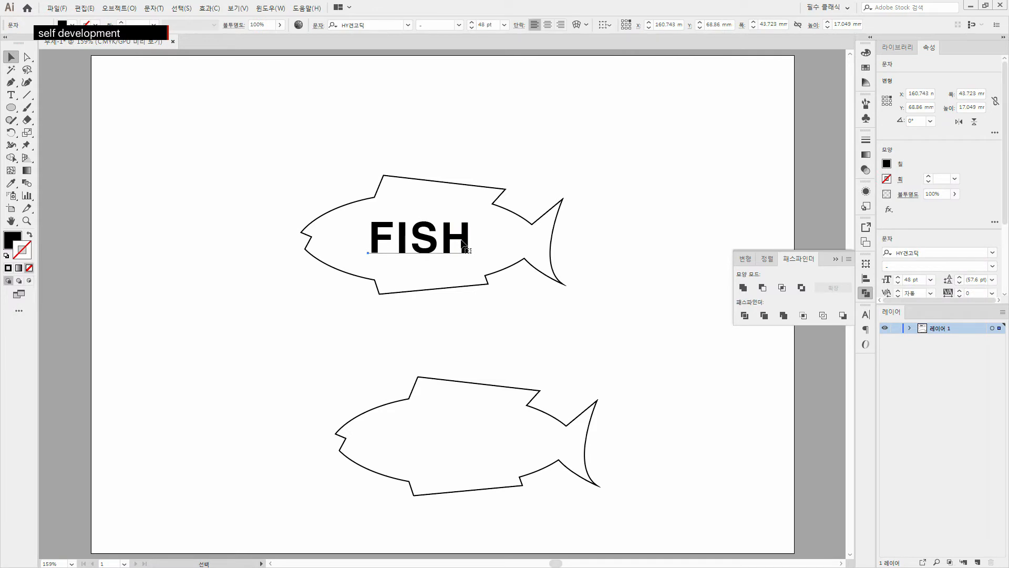
# Cut the FISH text and paste it back in its original position inside the upper fish outline
pyautogui.hotkey('ctrl', 'x')
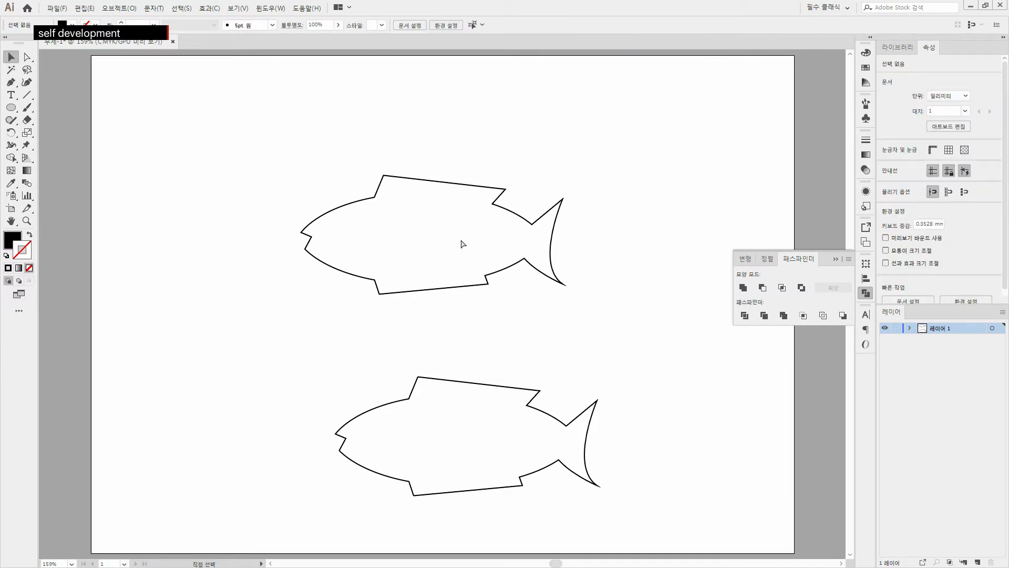
pyautogui.hotkey('ctrl', 'f')
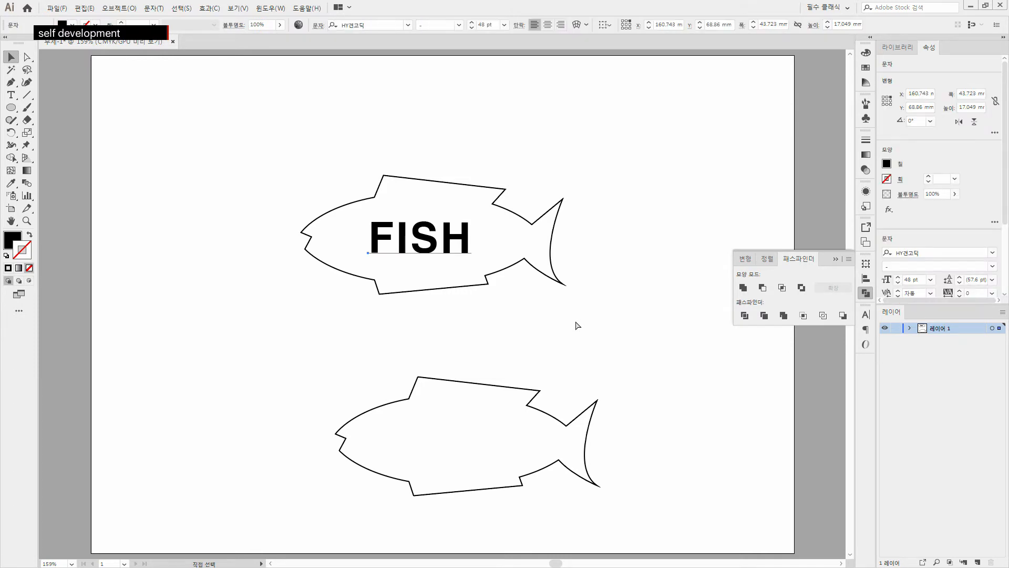
pyautogui.hotkey('ctrl', 'z')
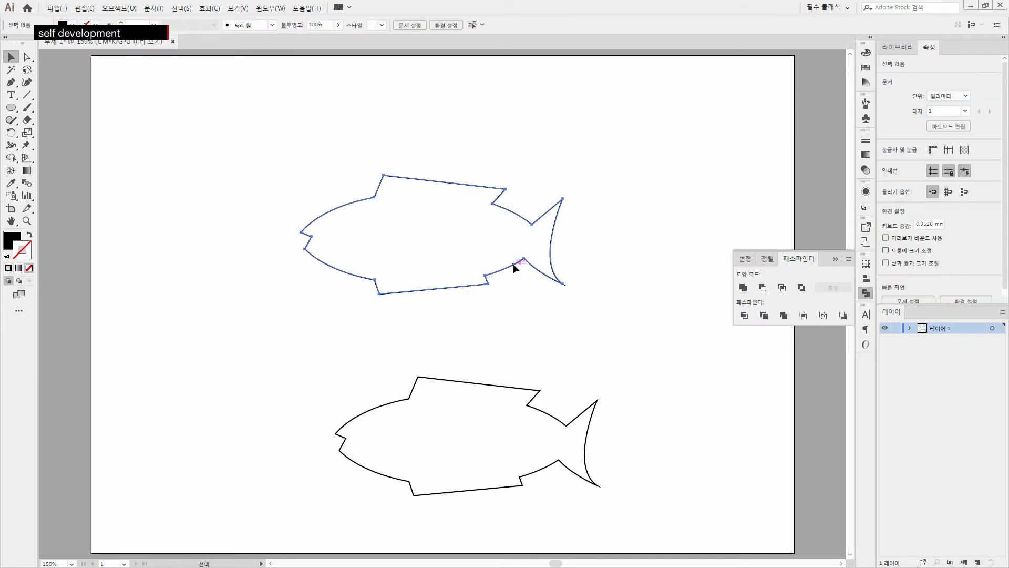
pyautogui.click(514, 265)
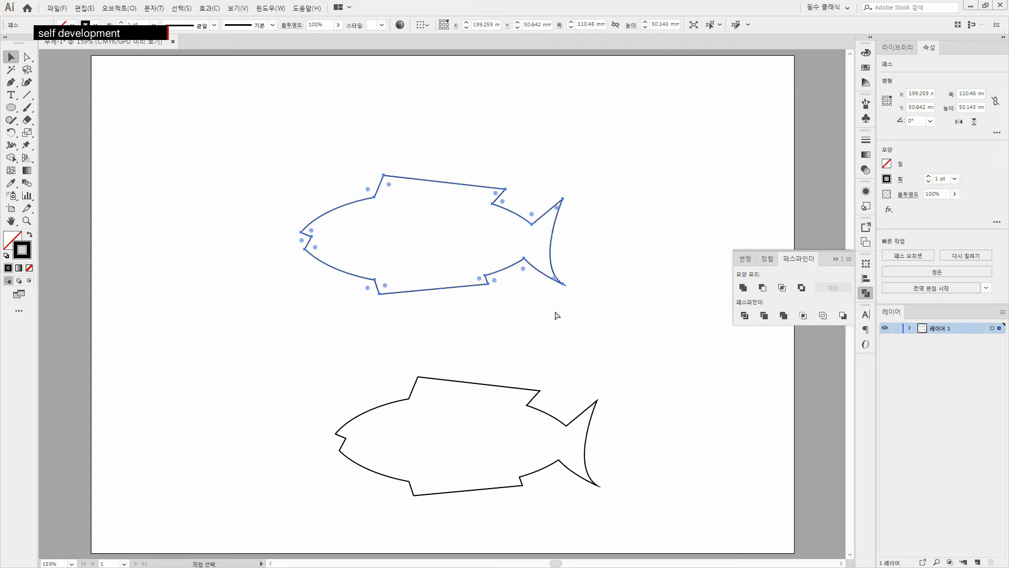
pyautogui.hotkey('ctrl', 'shift', 'z')
# Move the upper fish outline together with its FISH text up and to the left on the artboard
pyautogui.moveTo(278, 155); pyautogui.dragTo(618, 314)
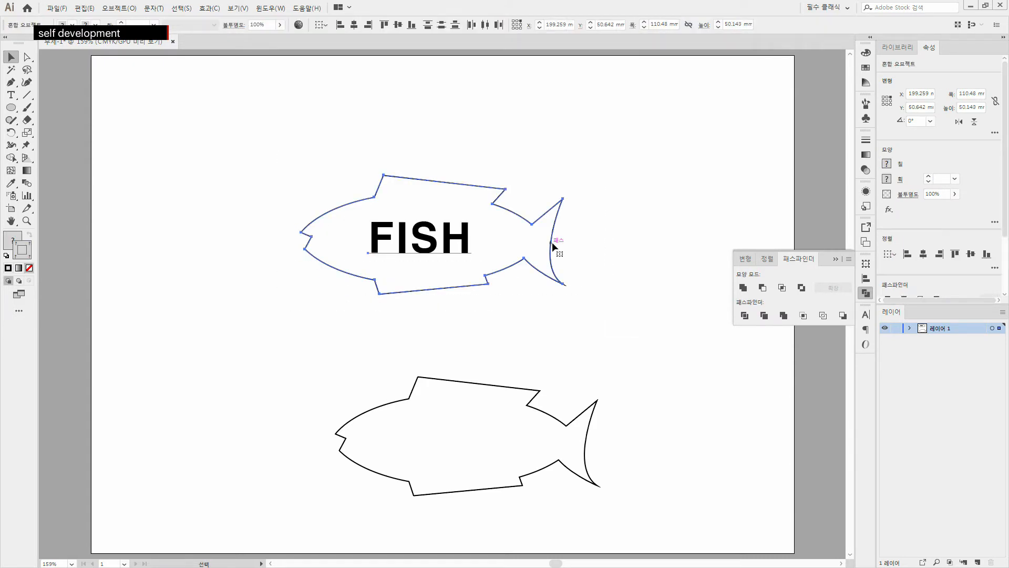
pyautogui.moveTo(552, 242); pyautogui.dragTo(498, 162)
pyautogui.click(474, 272)
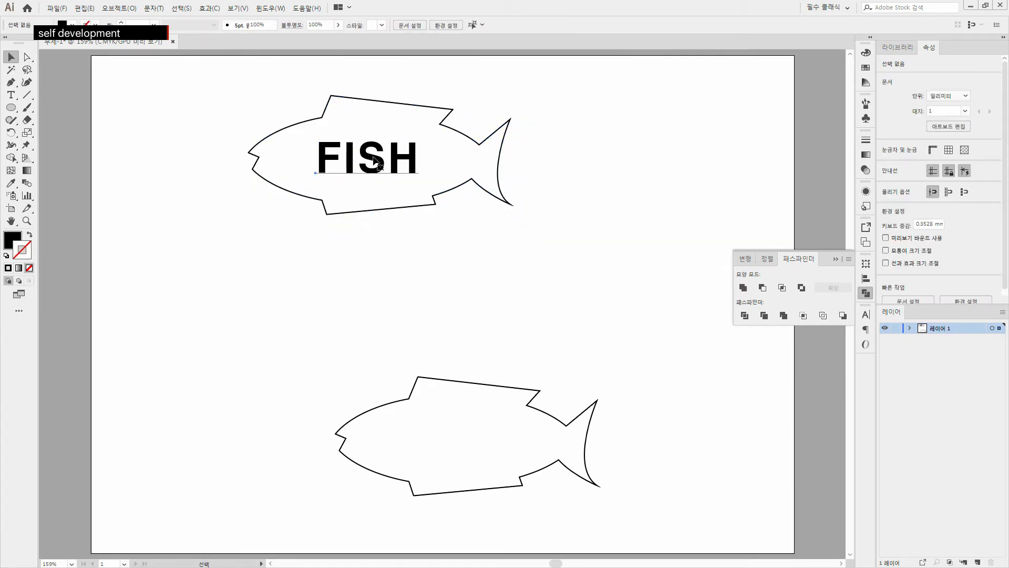
# Nudge the FISH text inside the fish, cut it, and paste it back in place with the fish outline selected
pyautogui.moveTo(369, 173)
pyautogui.mouseDown()
pyautogui.moveTo(440, 288)
pyautogui.moveTo(371, 170)
pyautogui.mouseUp()
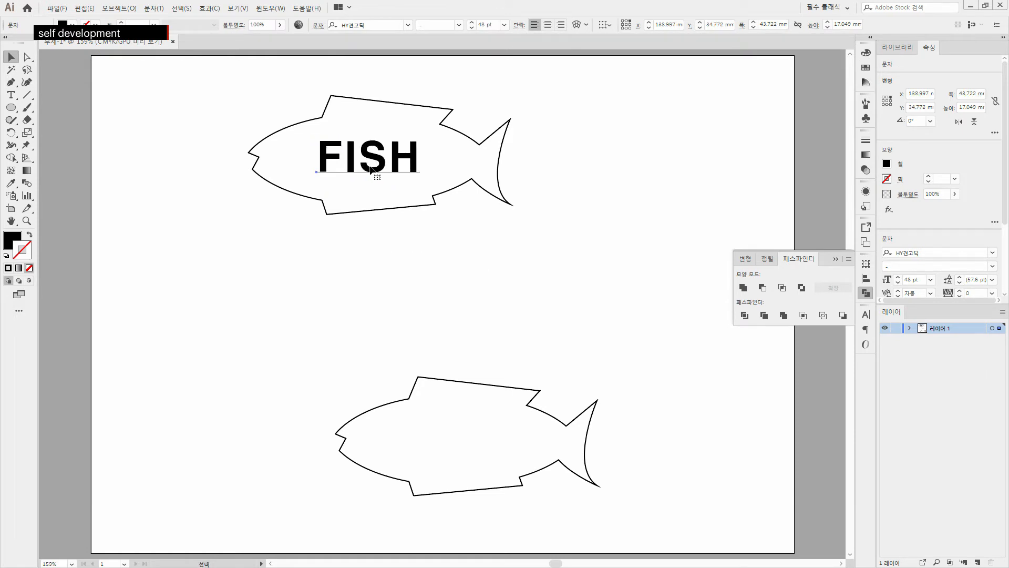
pyautogui.hotkey('ctrl', 'x')
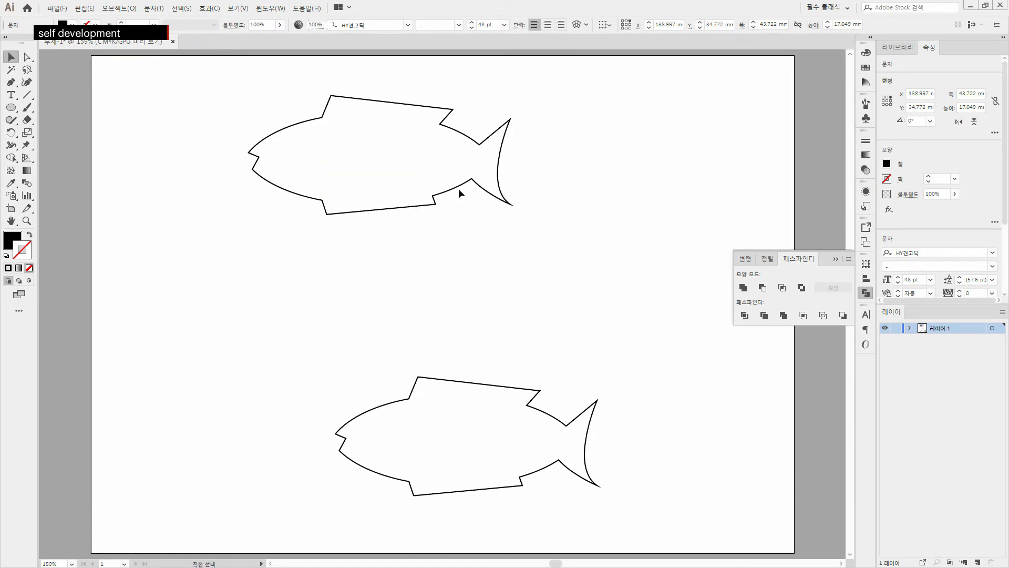
pyautogui.click(458, 191)
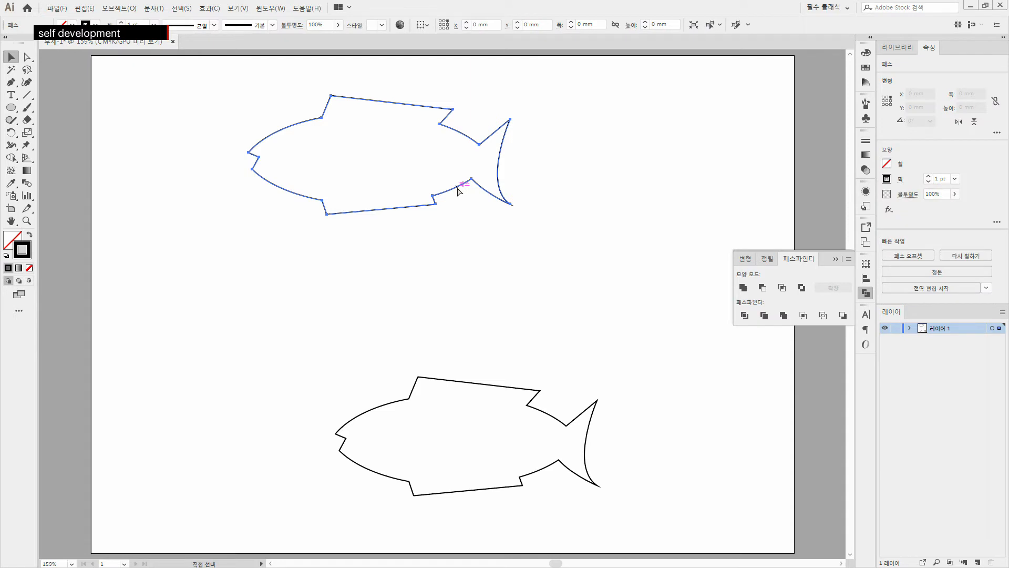
pyautogui.hotkey('ctrl', 'f')
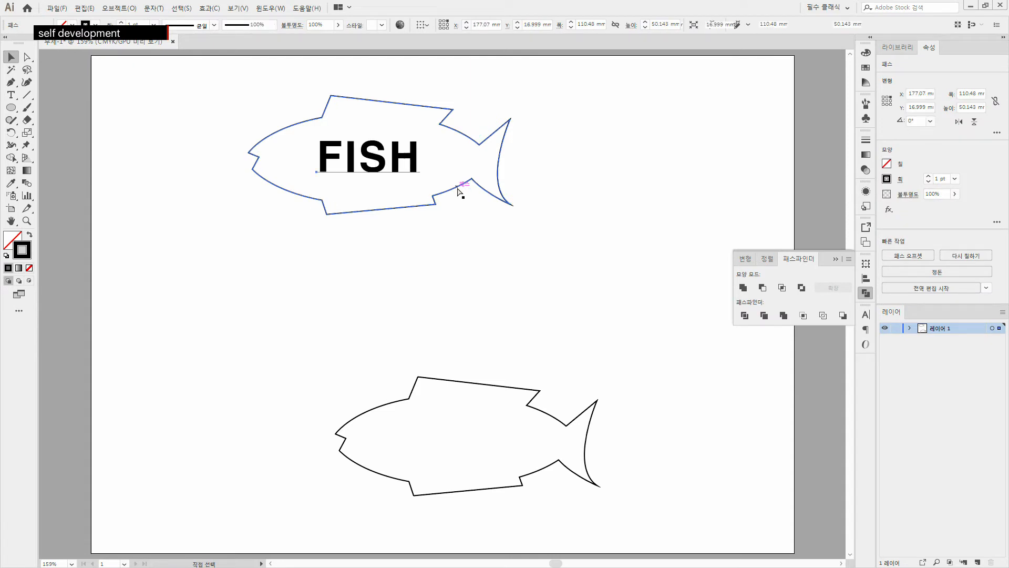
# Shift the FISH text slightly to the left inside the upper fish outline
pyautogui.click(395, 240)
pyautogui.moveTo(363, 167); pyautogui.dragTo(342, 159)
pyautogui.click(365, 168)
pyautogui.click(404, 207)
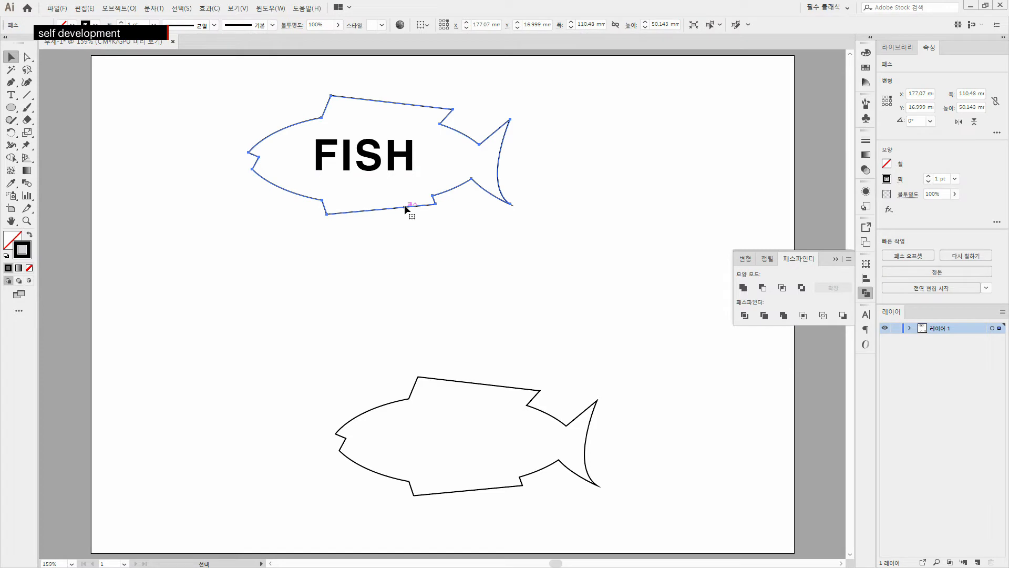
# Restack the FISH text directly behind the upper fish outline by cutting it and pasting it back in place
pyautogui.click(23, 252)
pyautogui.keyDown('shift'); pyautogui.click(343, 164); pyautogui.keyUp('shift')
pyautogui.click(361, 161)
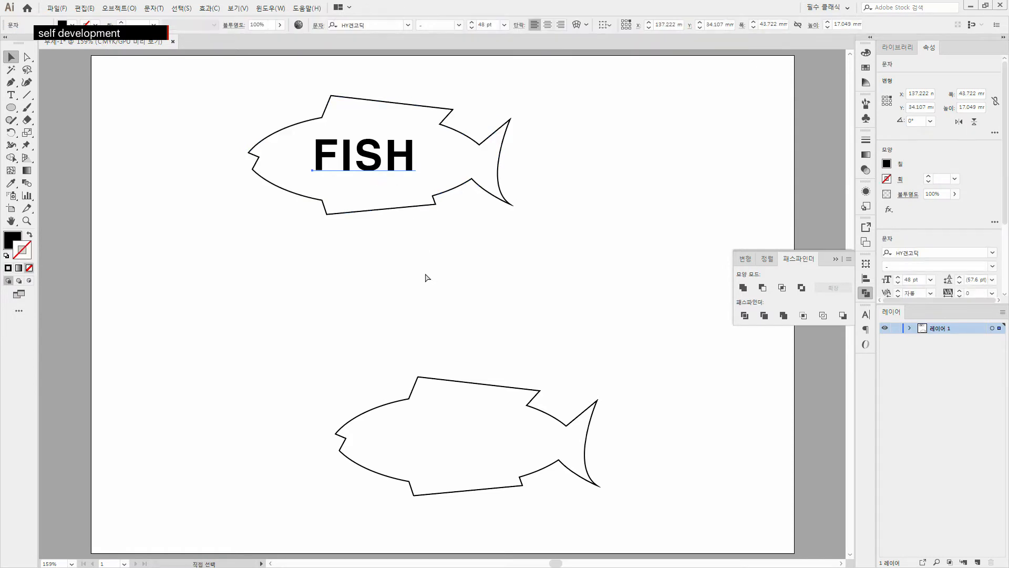
pyautogui.hotkey('ctrl', 'x')
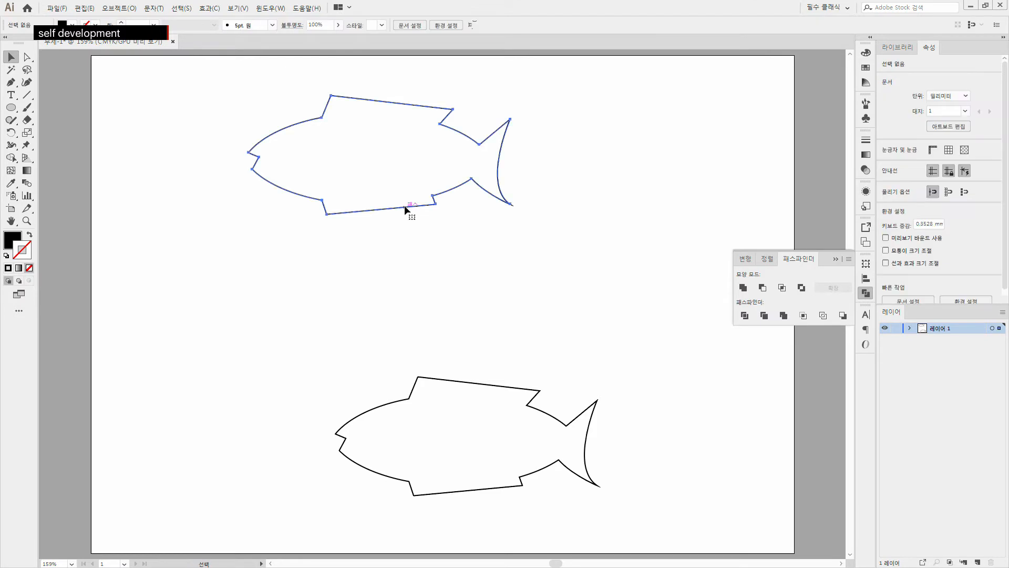
pyautogui.click(405, 210)
pyautogui.hotkey('ctrl', 'f')
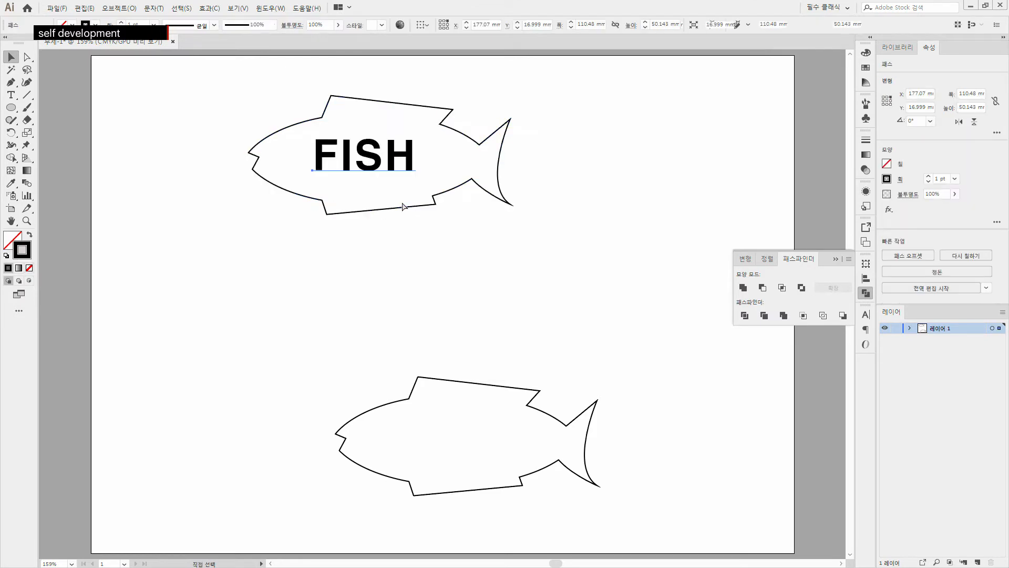
# Fill the upper fish outline with white (FFFFFF) to check the stacking order, and set its fill back to none
pyautogui.click(387, 209)
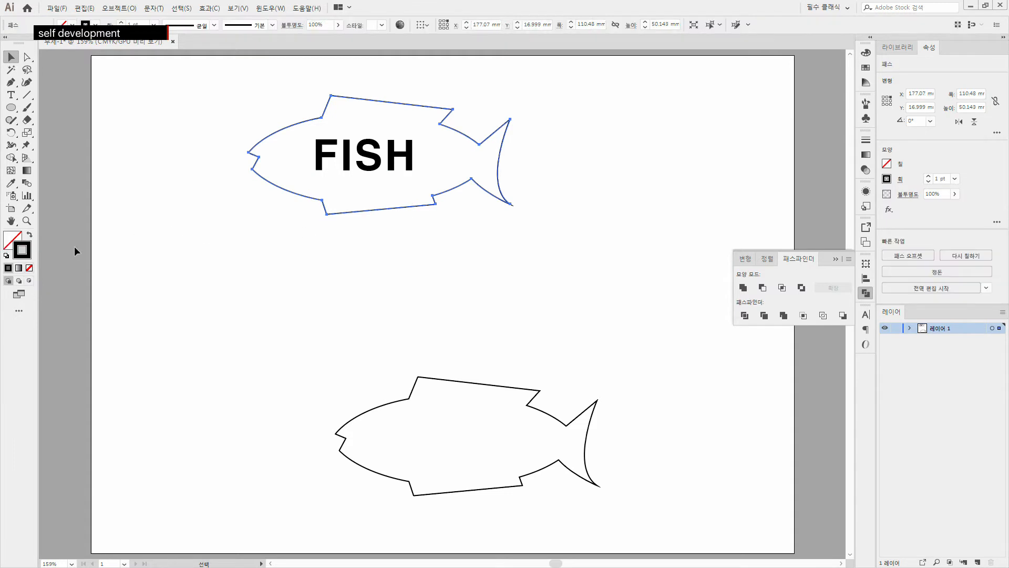
pyautogui.click(12, 240)
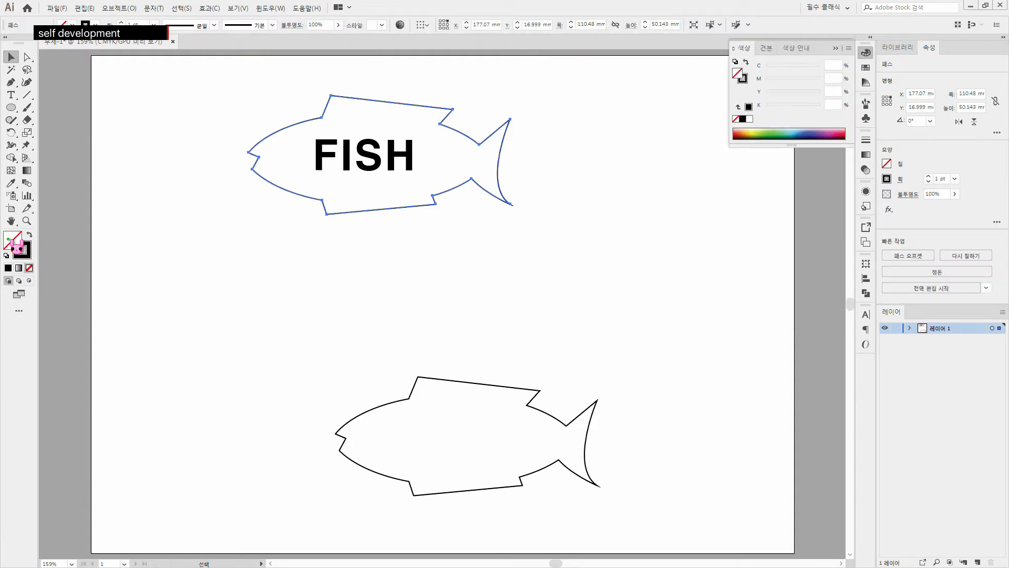
pyautogui.doubleClick(16, 244)
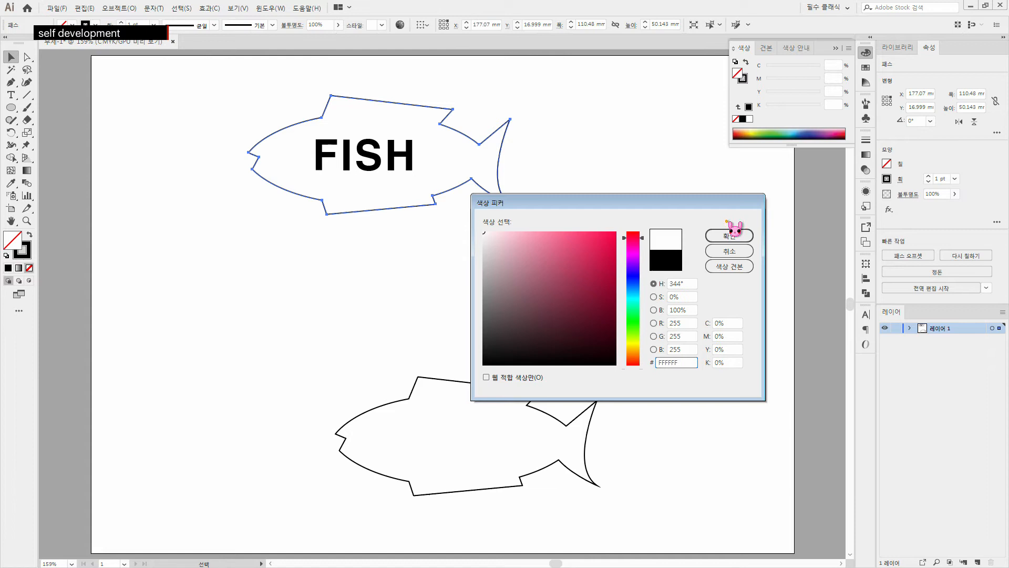
pyautogui.click(730, 234)
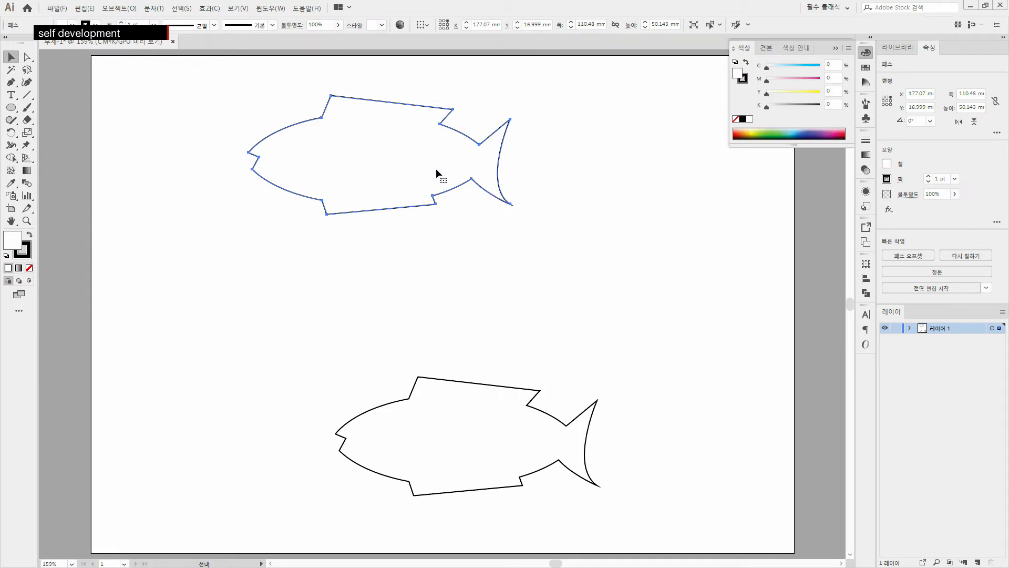
pyautogui.click(31, 269)
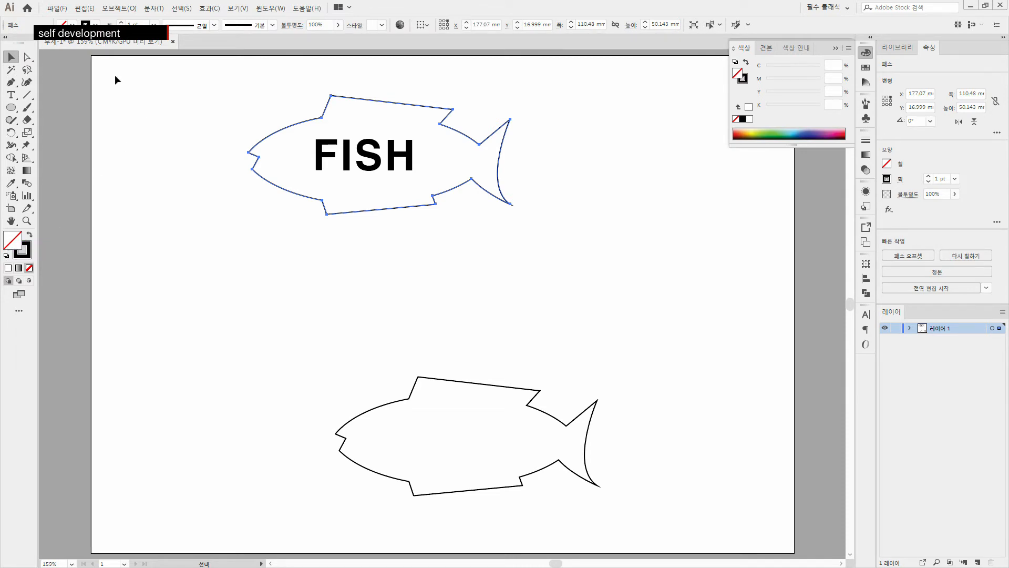
# Warp the FISH text into the upper fish outline with Envelope Distort, Make with Top Object
pyautogui.moveTo(217, 84); pyautogui.dragTo(548, 232)
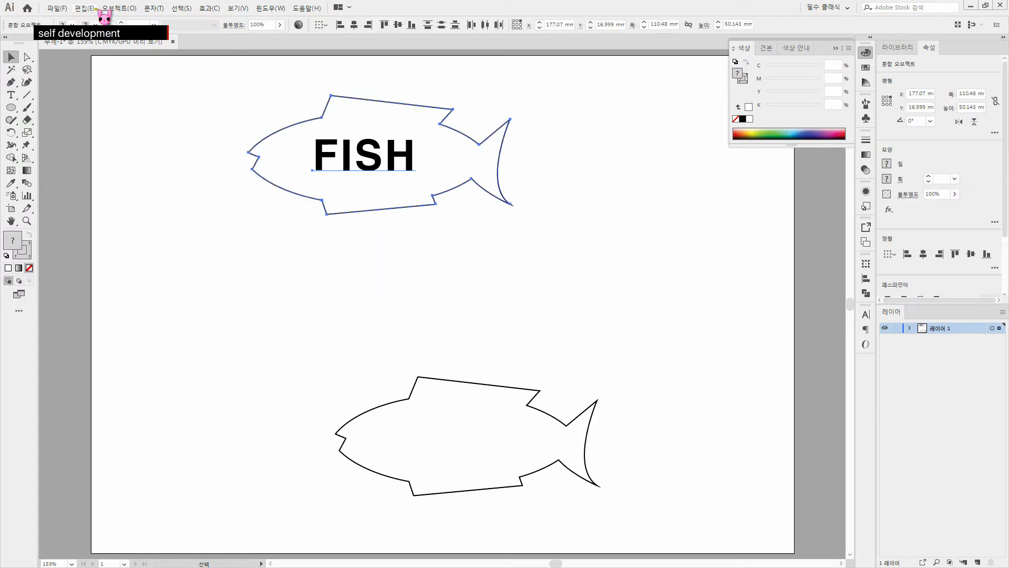
pyautogui.click(119, 8)
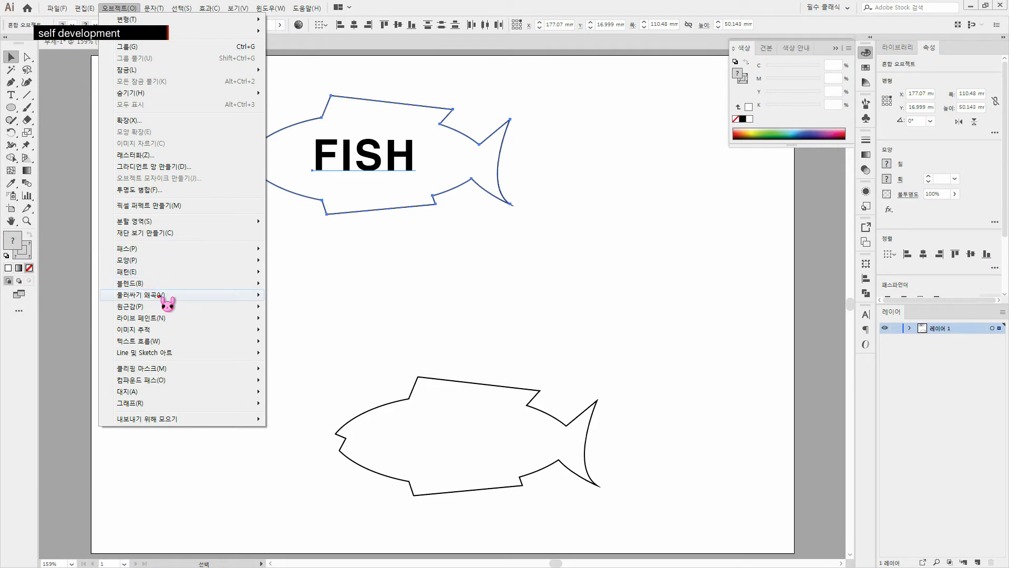
pyautogui.moveTo(160, 297)
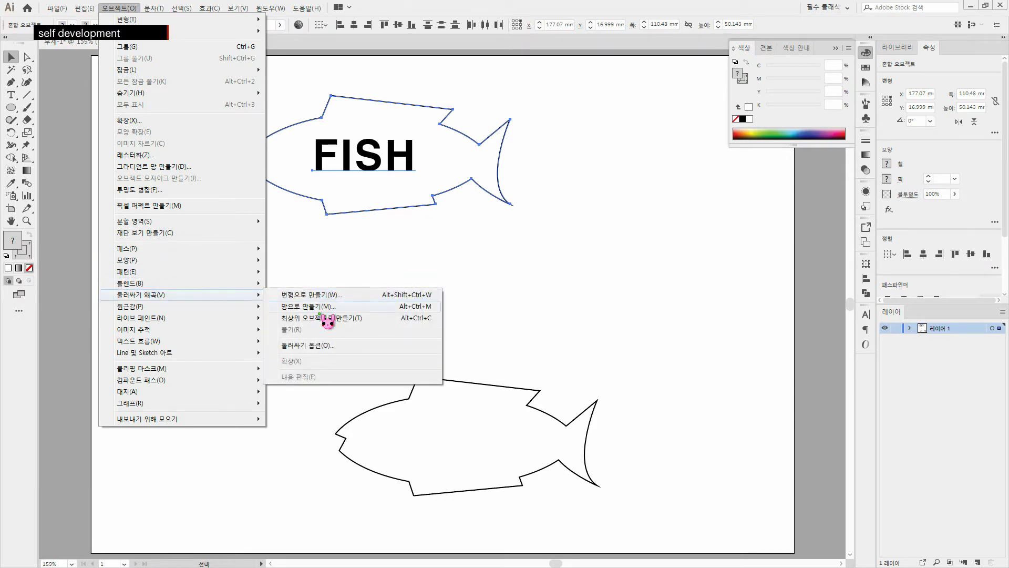
pyautogui.click(390, 321)
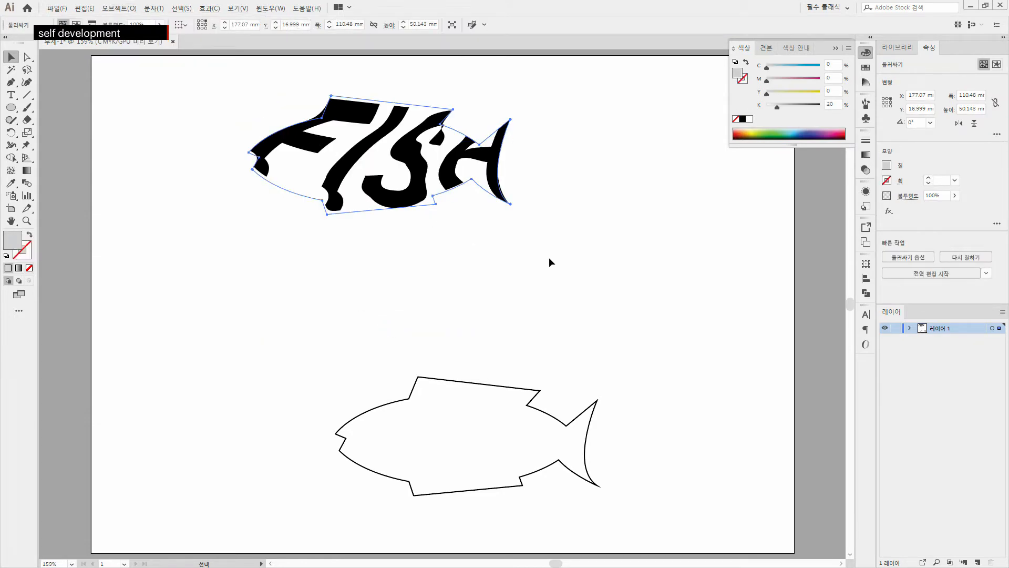
pyautogui.click(551, 241)
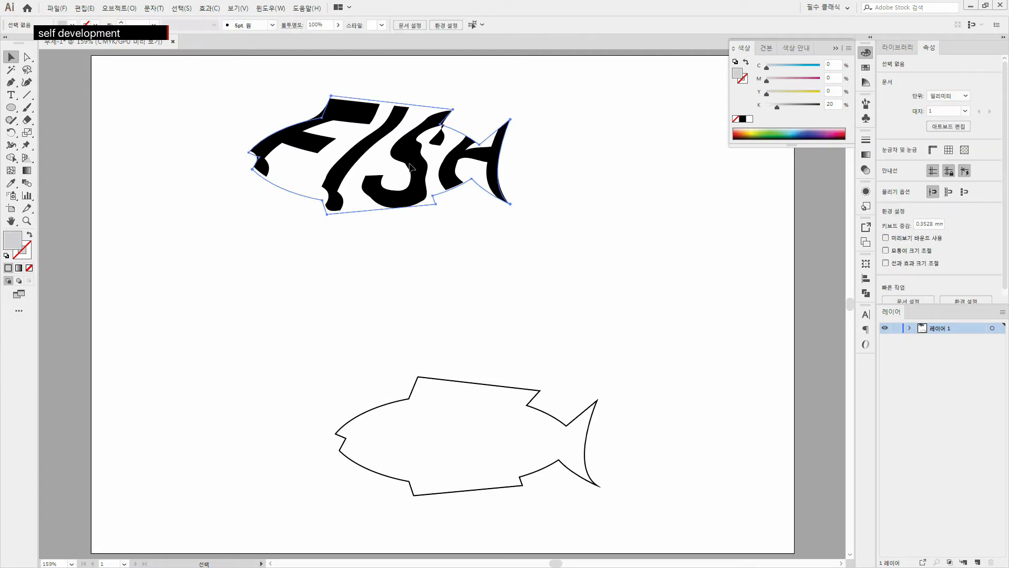
# Move the warped FISH artwork to the artboard's upper-left corner and the remaining fish outline up to its middle
pyautogui.moveTo(370, 183); pyautogui.dragTo(227, 154)
pyautogui.click(297, 266)
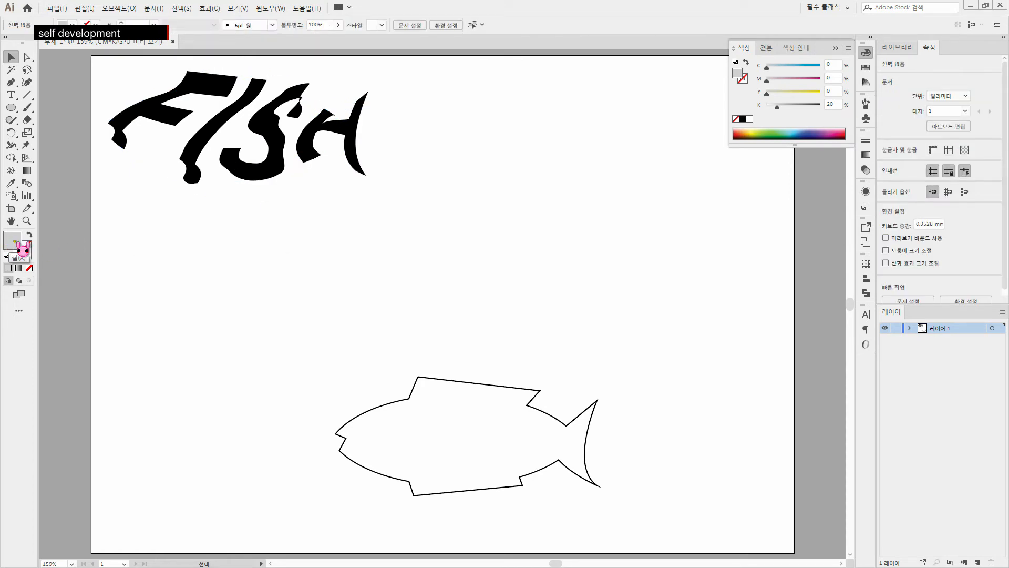
pyautogui.moveTo(496, 387); pyautogui.dragTo(503, 187)
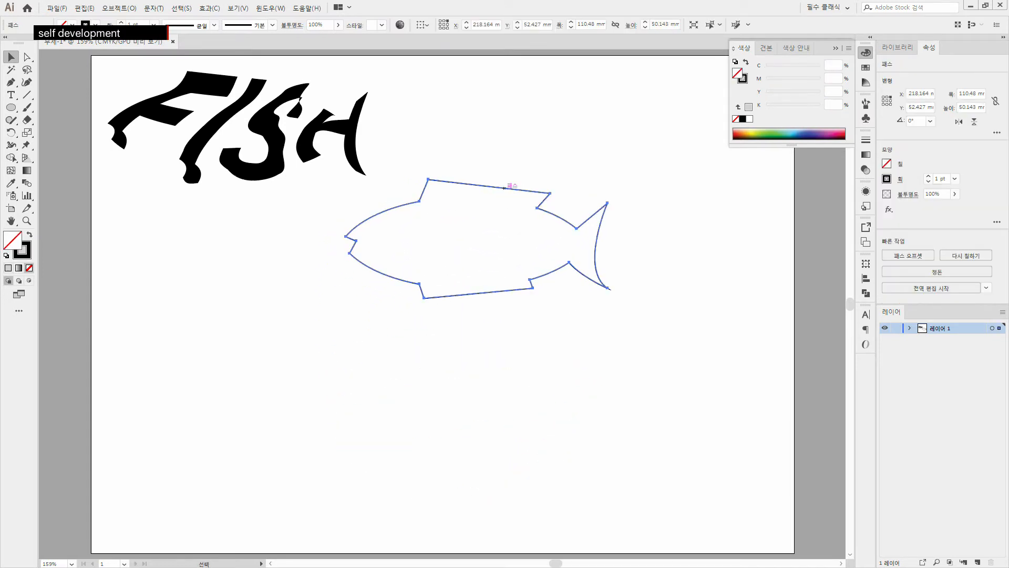
pyautogui.click(275, 390)
# Draw an unfilled ellipse about 98 mm wide and 29 mm high from the fish's centre and move it below the fish
pyautogui.click(11, 108)
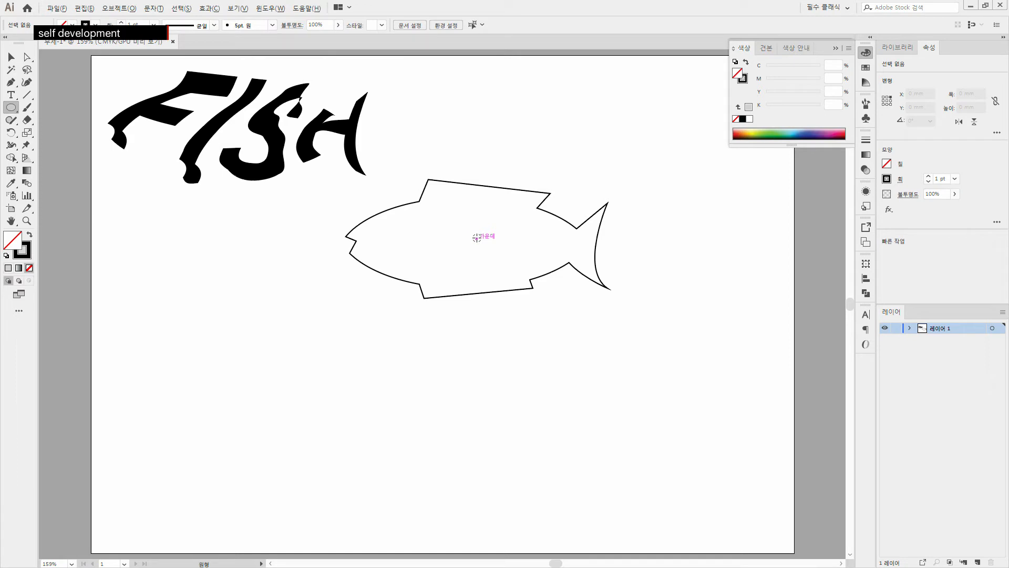
pyautogui.moveTo(476, 238); pyautogui.dragTo(593, 272)
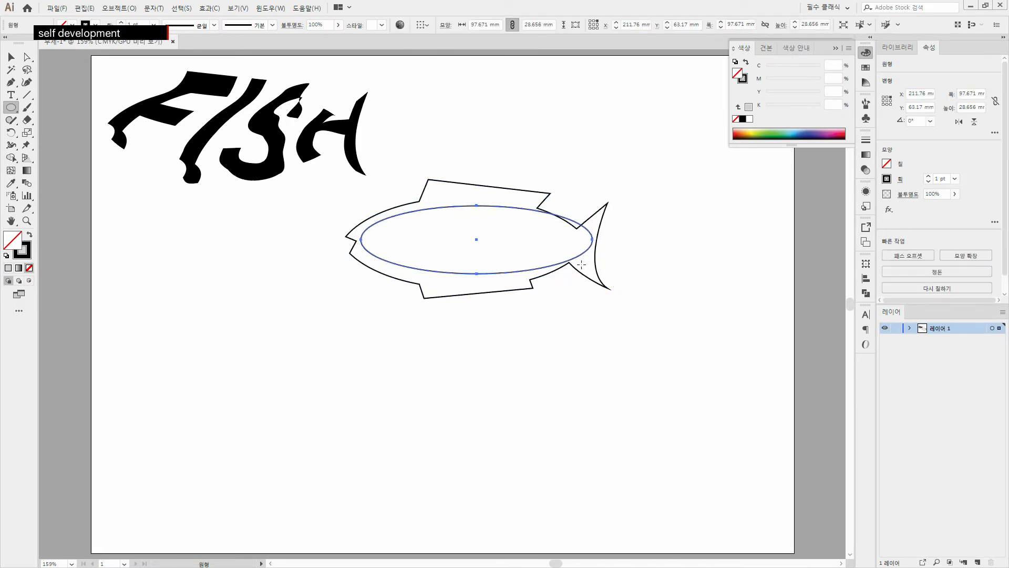
pyautogui.press('v')
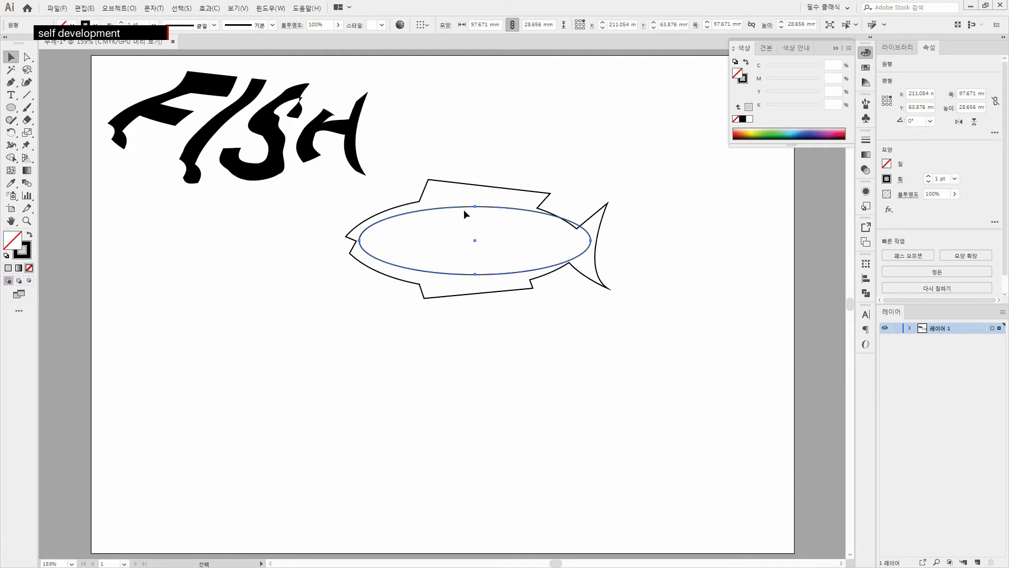
pyautogui.moveTo(515, 275); pyautogui.dragTo(499, 421)
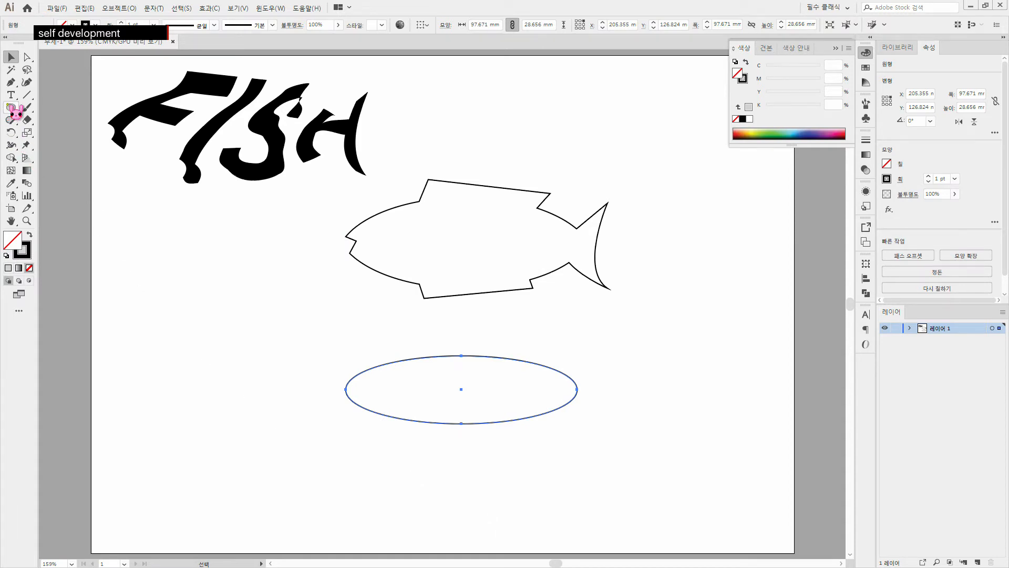
# Add the text FISH in HY견고딕 at 48 pt in the empty area to the left of the ellipse
pyautogui.click(10, 95)
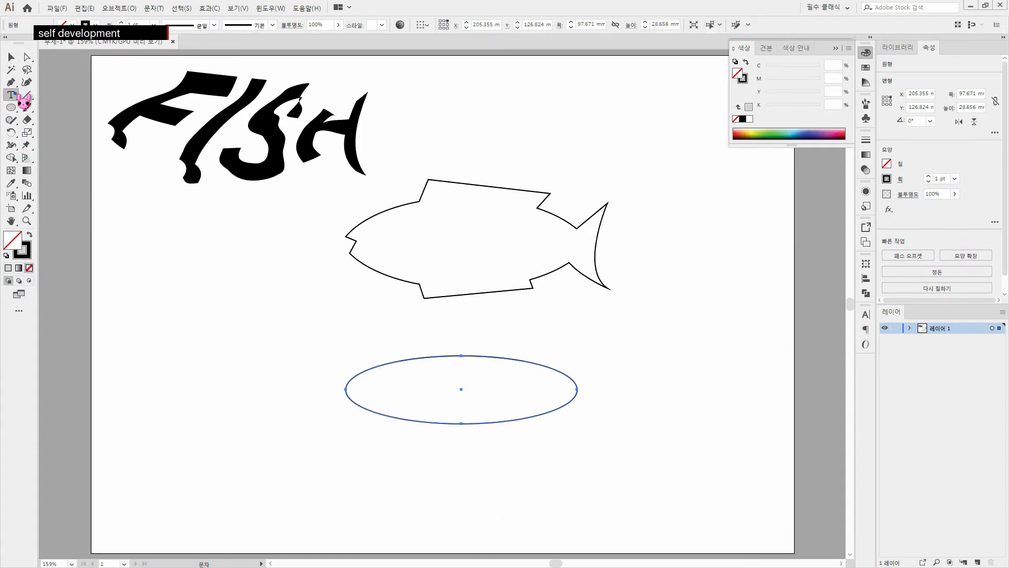
pyautogui.click(155, 338)
pyautogui.write('FISH')
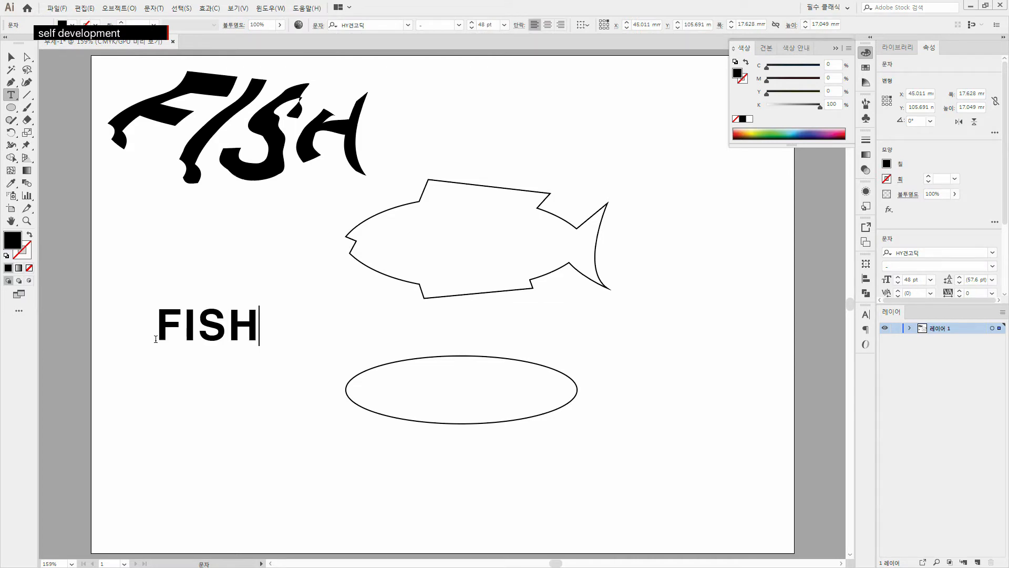
# Move the FISH text to the centre of the ellipse, then cut it and paste it in back of the ellipse
pyautogui.click(10, 56)
pyautogui.moveTo(225, 330); pyautogui.dragTo(475, 394)
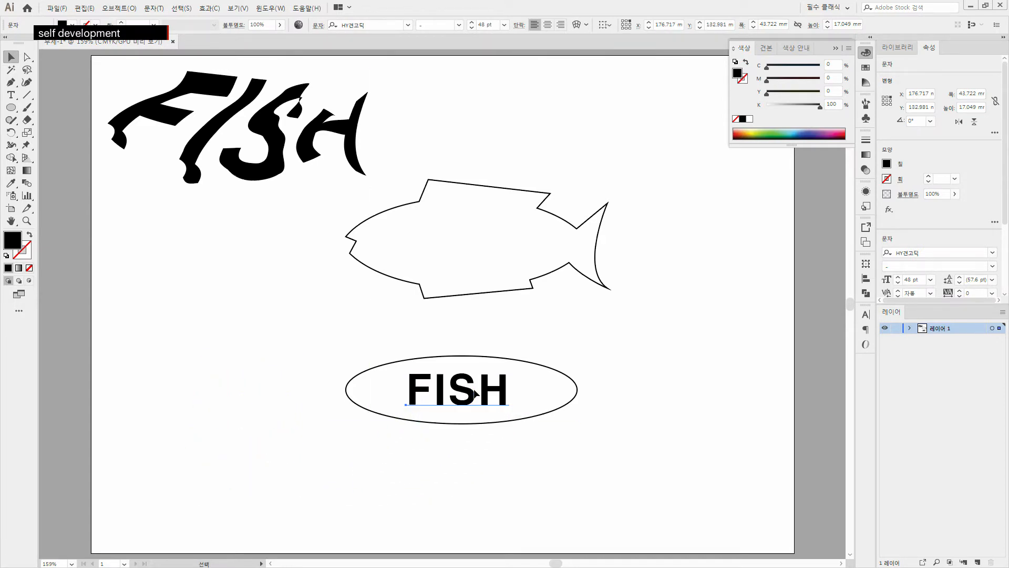
pyautogui.hotkey('ctrl', 'shift', '[')
pyautogui.click(542, 448)
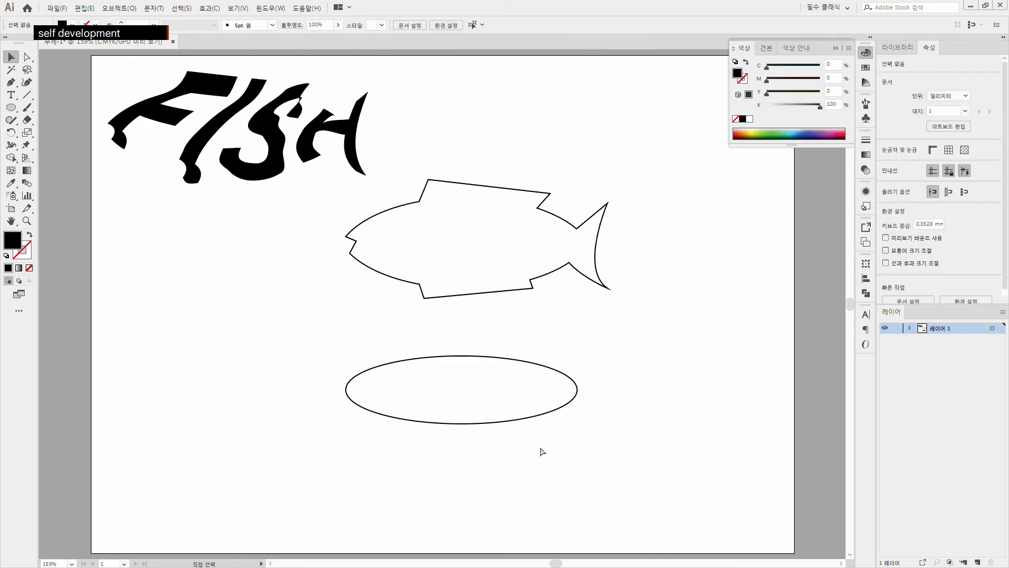
pyautogui.hotkey('ctrl', 'z')
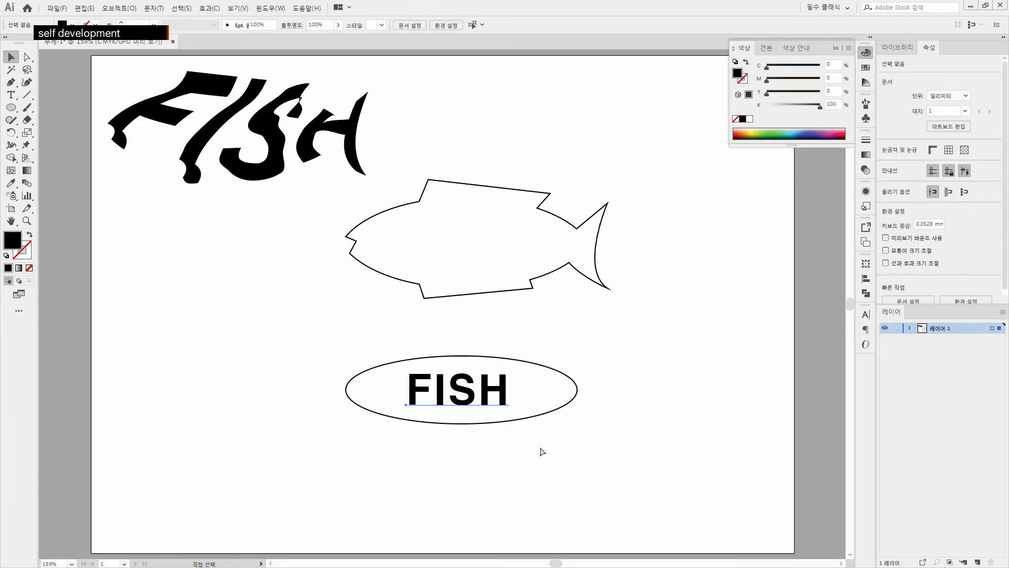
pyautogui.click(100, 5)
pyautogui.moveTo(79, 10)
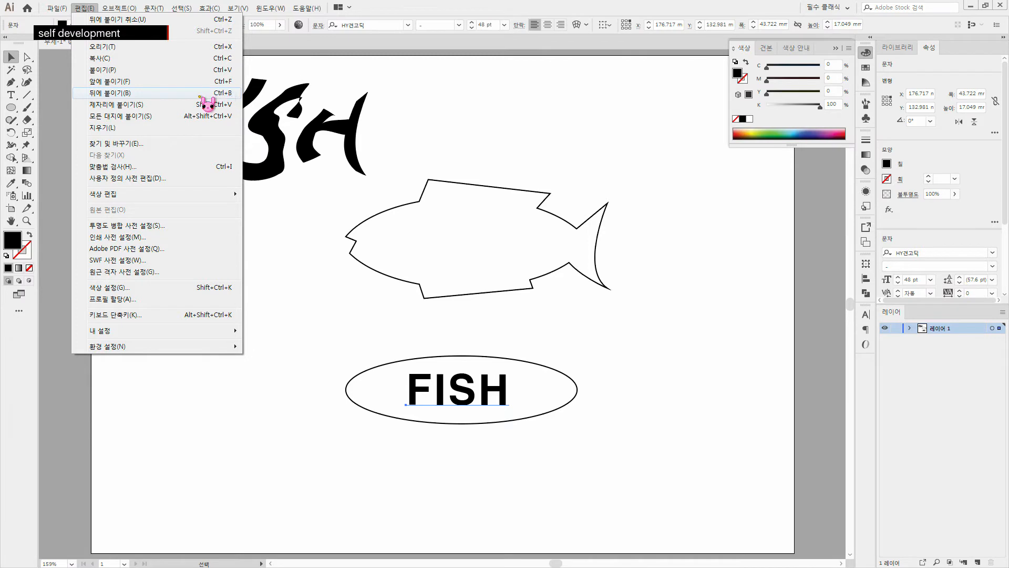
pyautogui.click(447, 495)
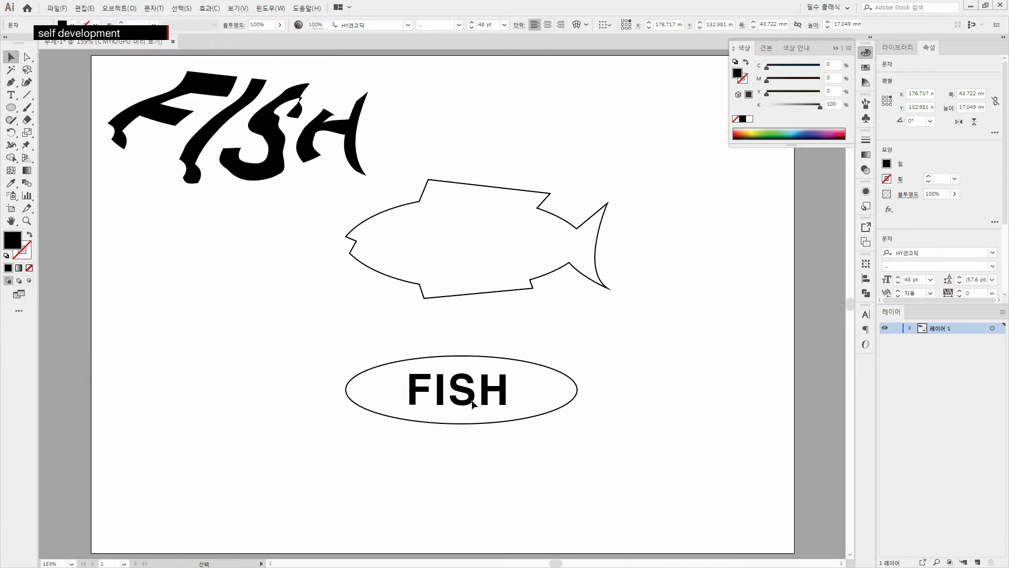
# Shift the FISH text slightly up and to the right inside the ellipse, then cut it and paste it in back again
pyautogui.moveTo(445, 398); pyautogui.dragTo(471, 395)
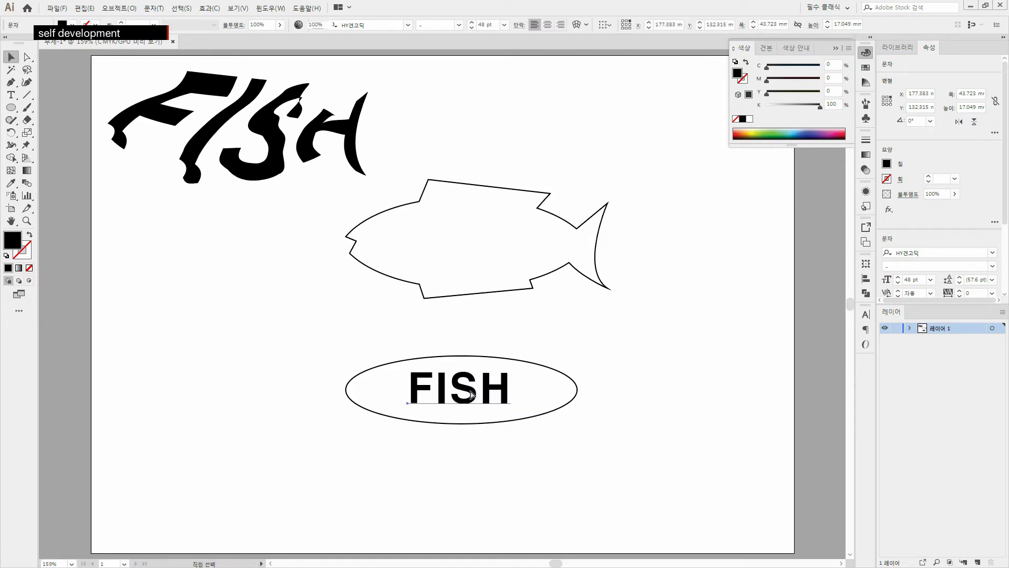
pyautogui.hotkey('ctrl', 'x')
pyautogui.click(524, 419)
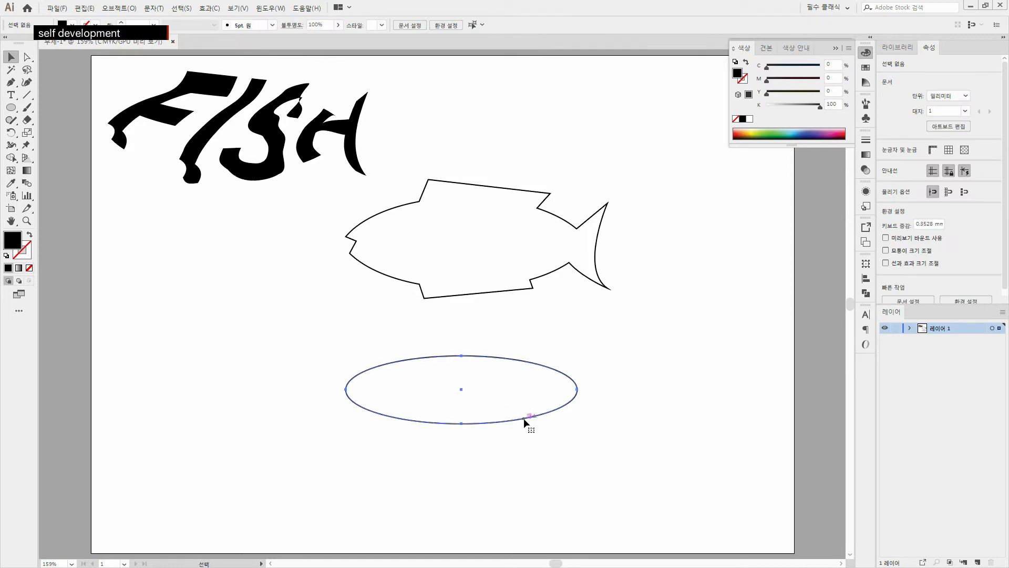
pyautogui.hotkey('ctrl', 'f')
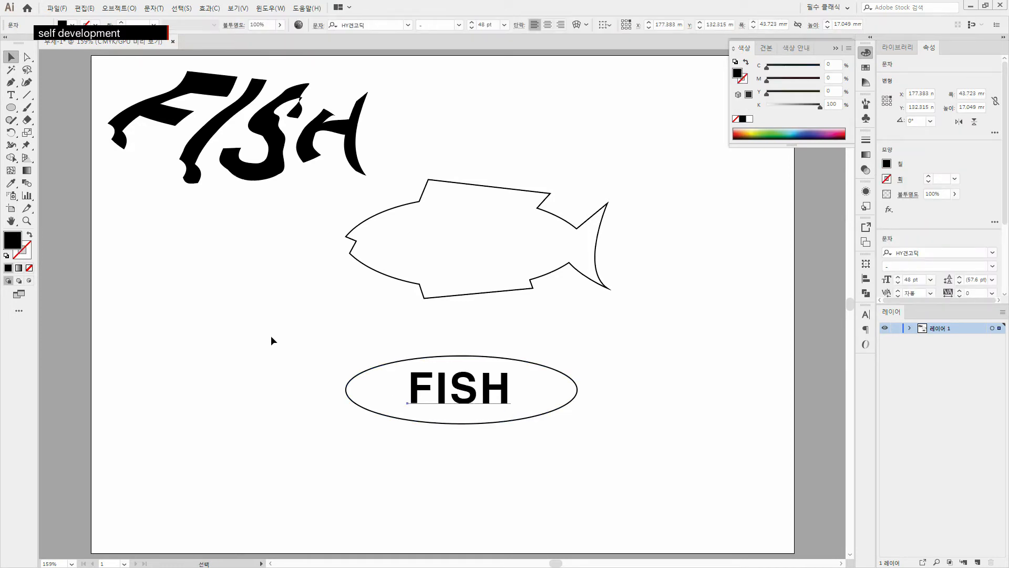
# Select the ellipse and the FISH text and warp the text with Envelope Distort, Make with Top Object
pyautogui.moveTo(325, 337); pyautogui.dragTo(605, 444)
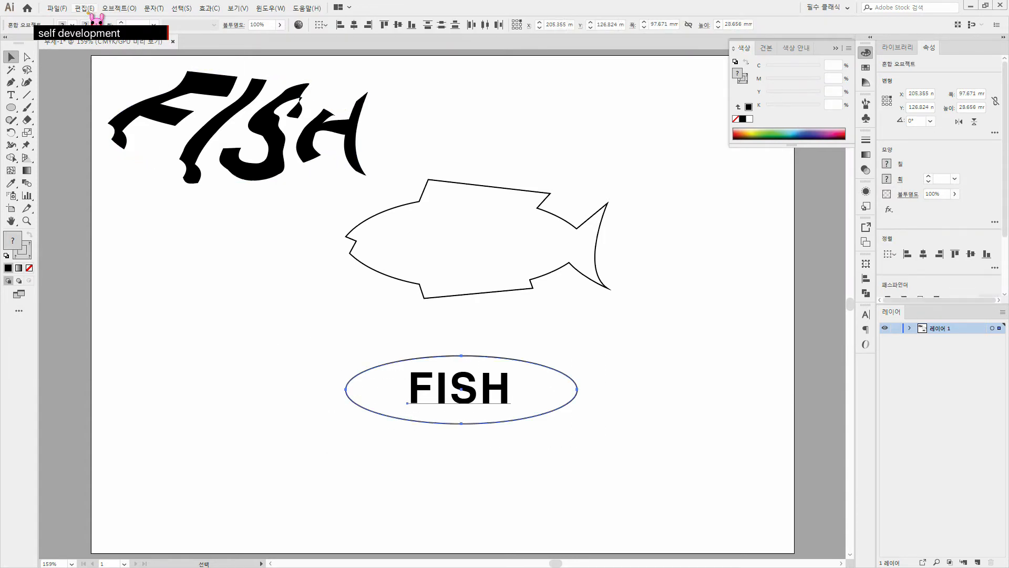
pyautogui.click(84, 8)
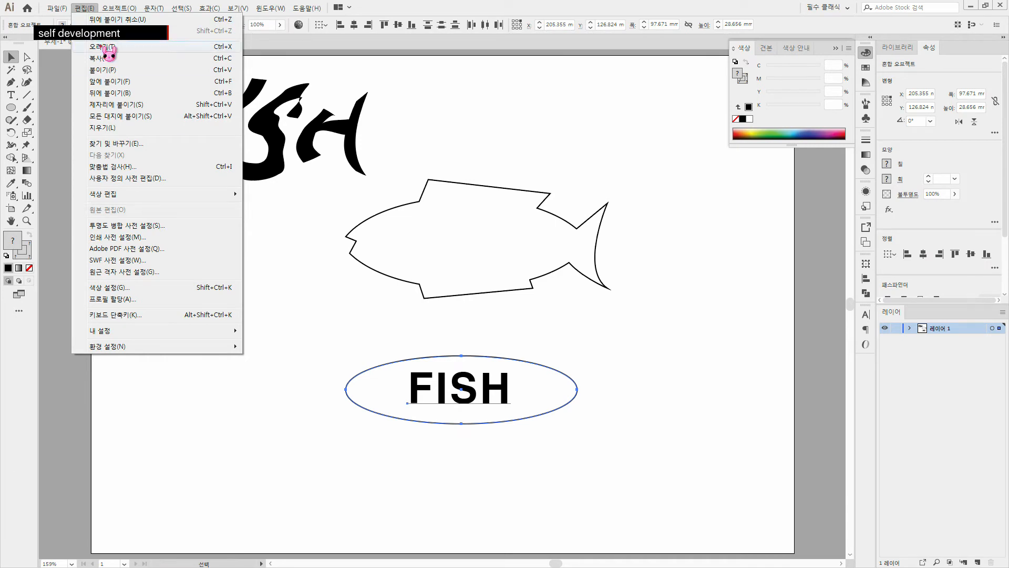
pyautogui.moveTo(129, 10)
pyautogui.moveTo(189, 295)
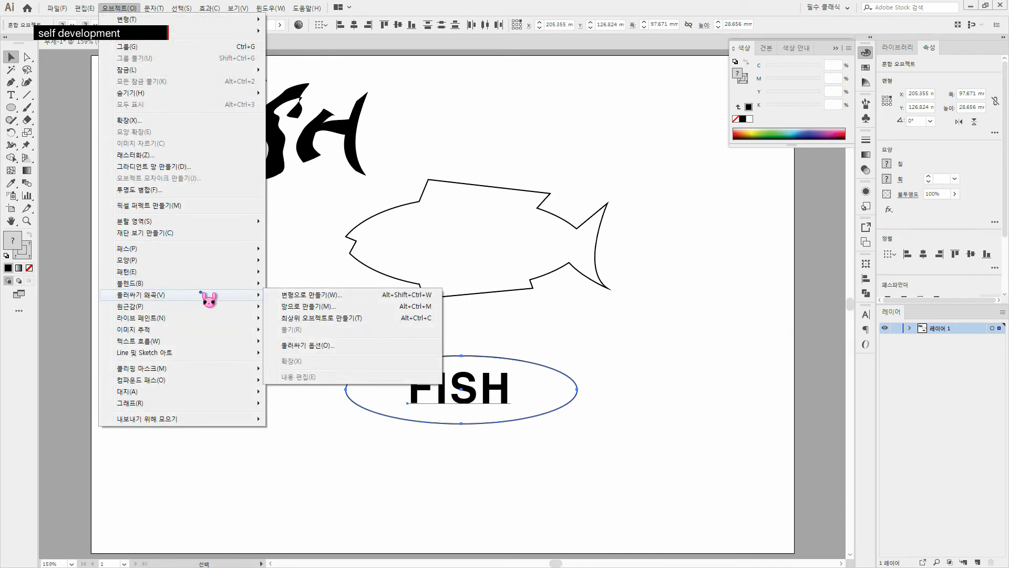
pyautogui.click(384, 318)
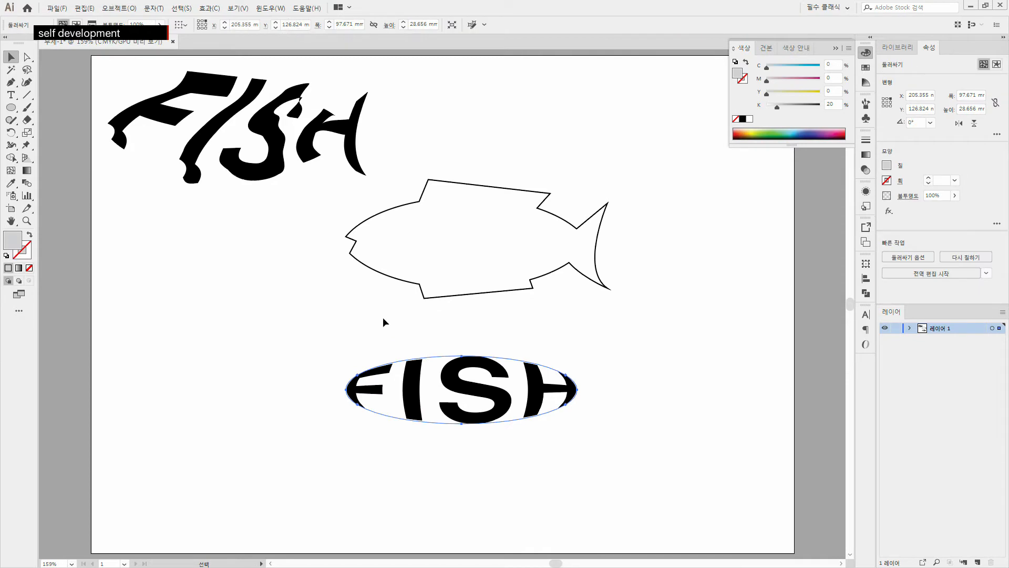
# Move the elliptical FISH artwork up into the body of the fish outline and nudge it to centre it
pyautogui.moveTo(534, 416); pyautogui.dragTo(545, 274)
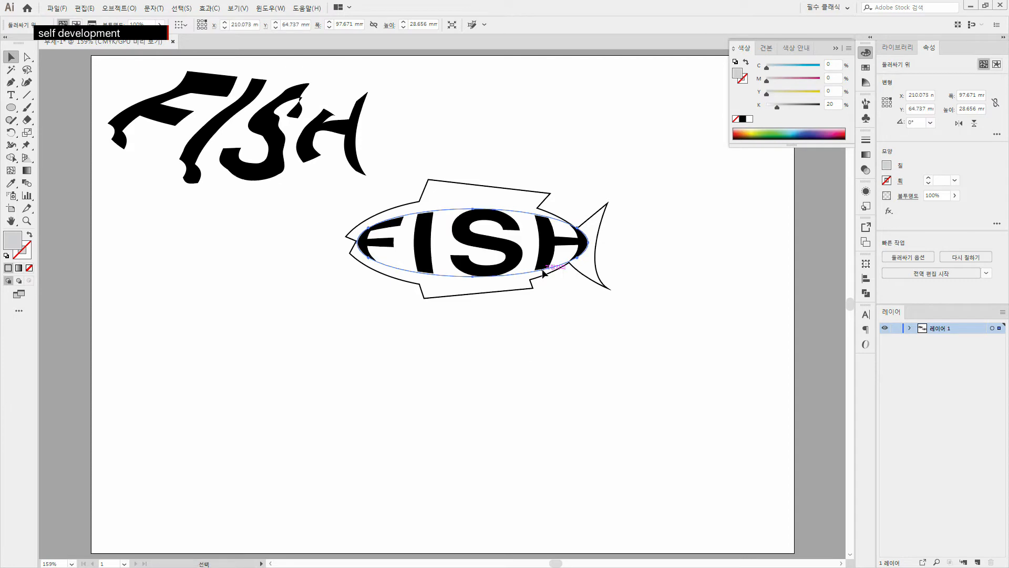
pyautogui.click(596, 358)
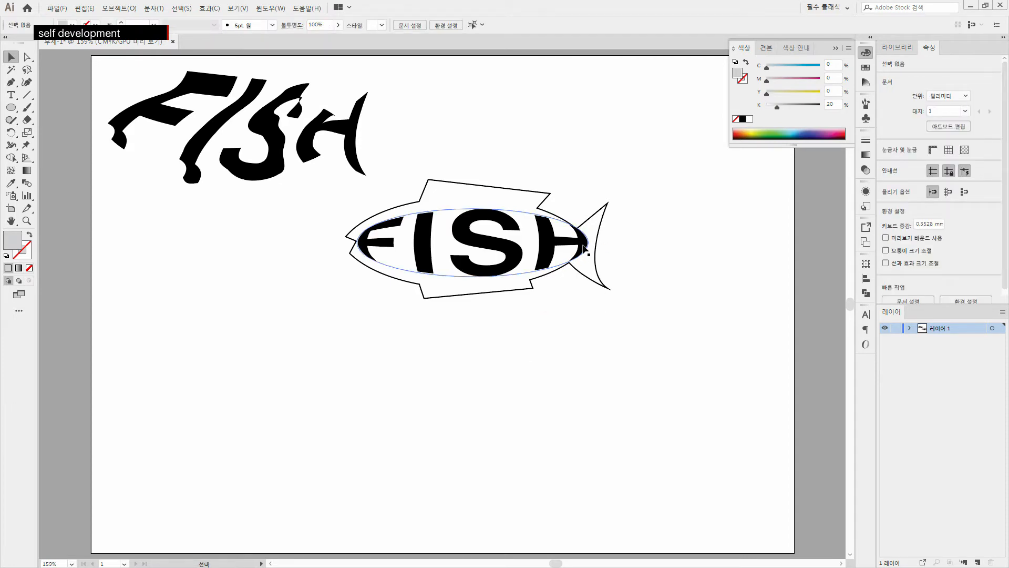
pyautogui.press('Left')
pyautogui.press('Down')
# Move the outlined fish with its lettering down and left, and place the fish-shaped FISH artwork directly above it
pyautogui.moveTo(613, 349); pyautogui.dragTo(345, 178)
pyautogui.moveTo(429, 192); pyautogui.dragTo(343, 300)
pyautogui.moveTo(276, 153); pyautogui.dragTo(422, 232)
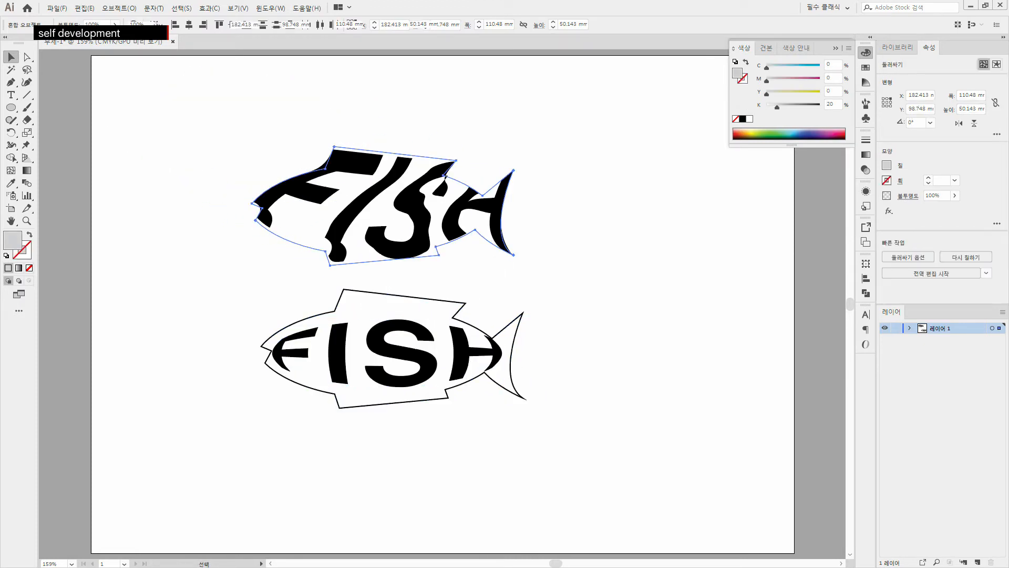
pyautogui.click(63, 299)
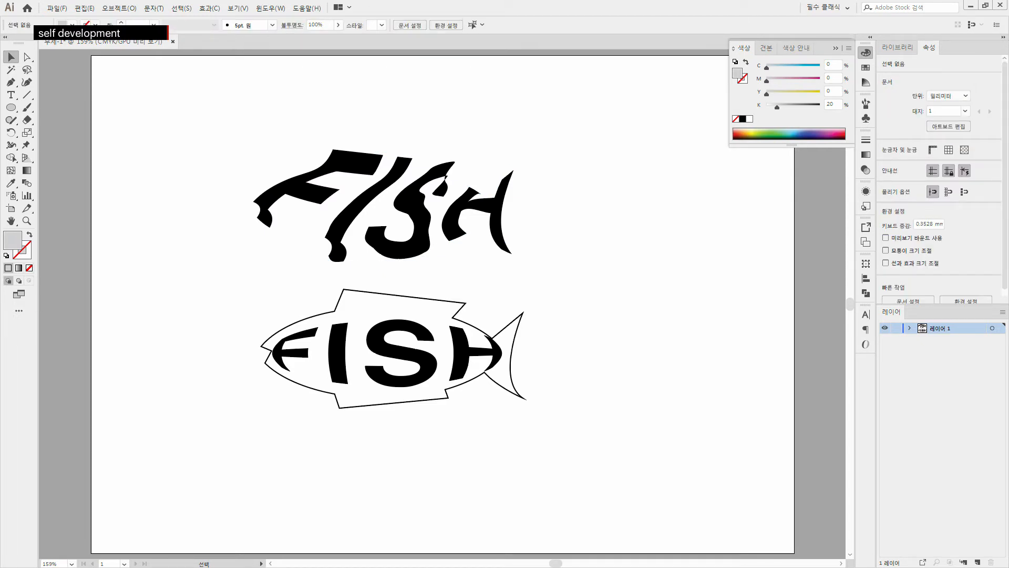
# Delete all artwork and draw a grey rounded rectangle about 96 mm wide and 32 mm high in the artboard's upper area
pyautogui.moveTo(207, 124); pyautogui.dragTo(592, 461)
pyautogui.press('Delete')
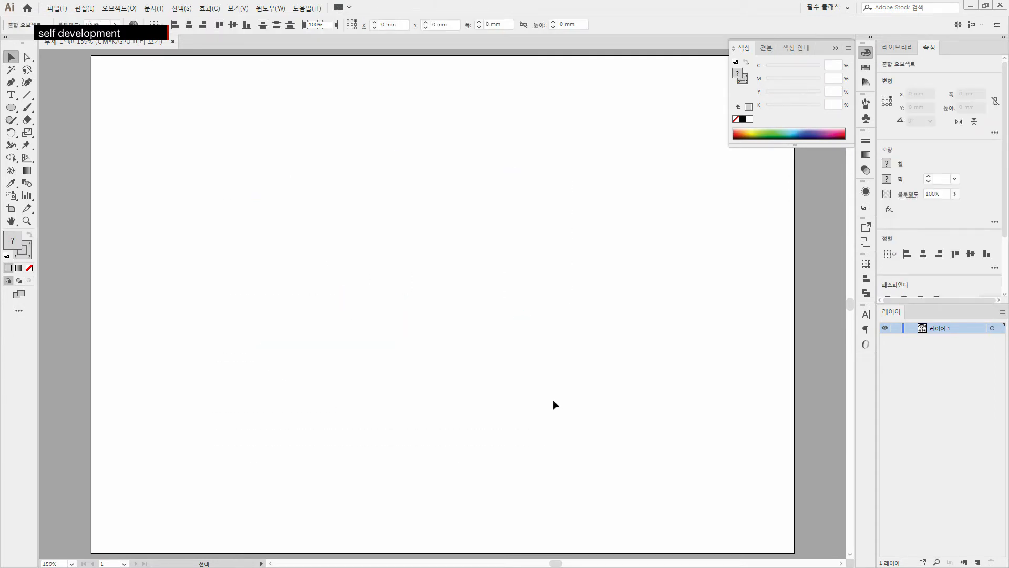
pyautogui.click(11, 107)
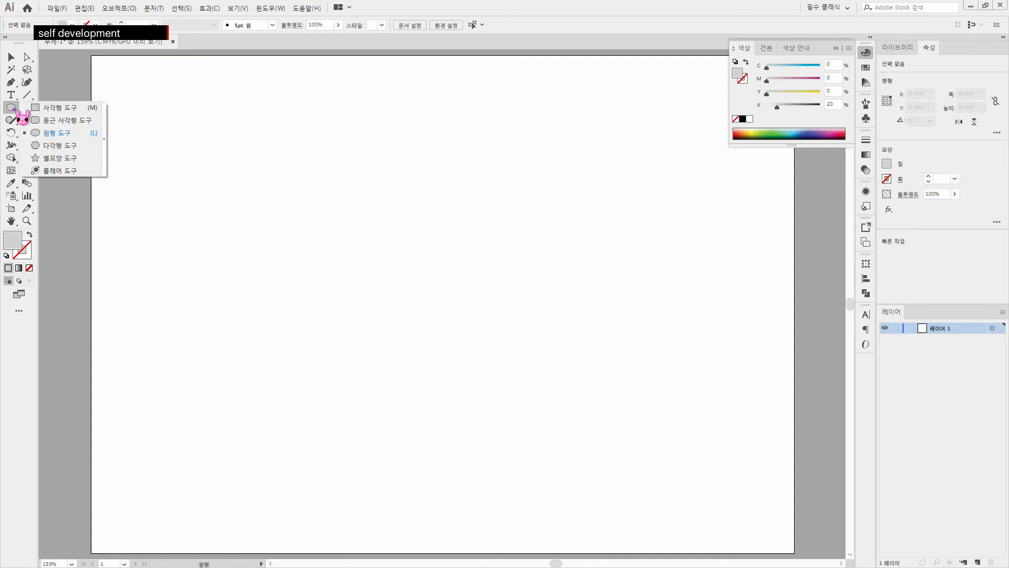
pyautogui.click(84, 120)
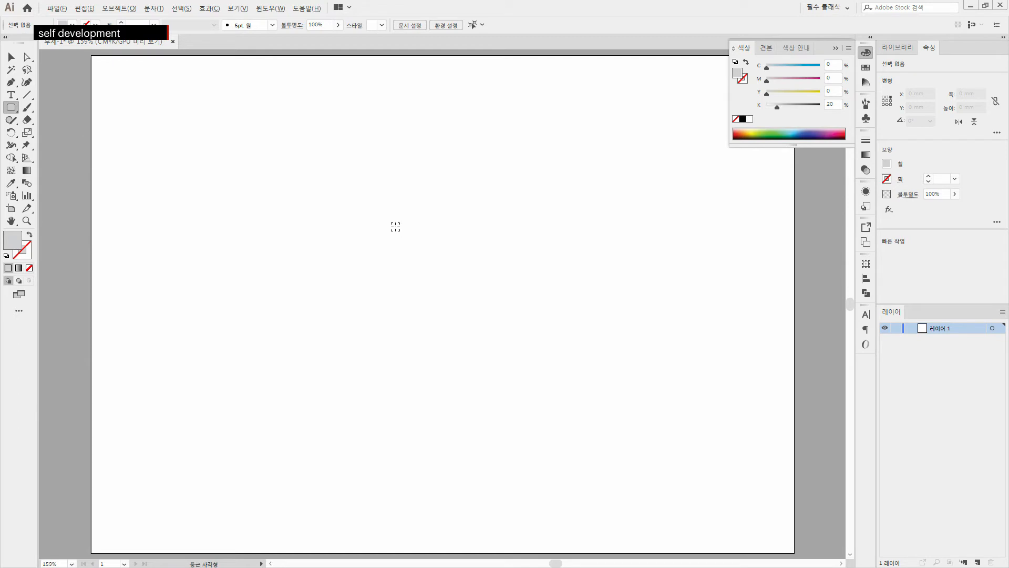
pyautogui.moveTo(395, 226); pyautogui.dragTo(508, 265)
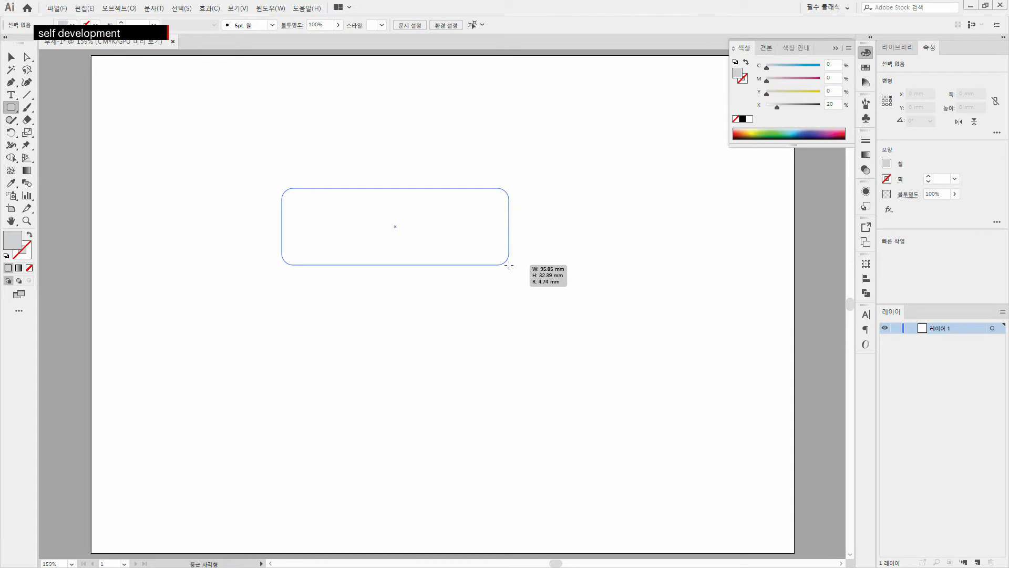
pyautogui.moveTo(508, 265); pyautogui.dragTo(509, 265)
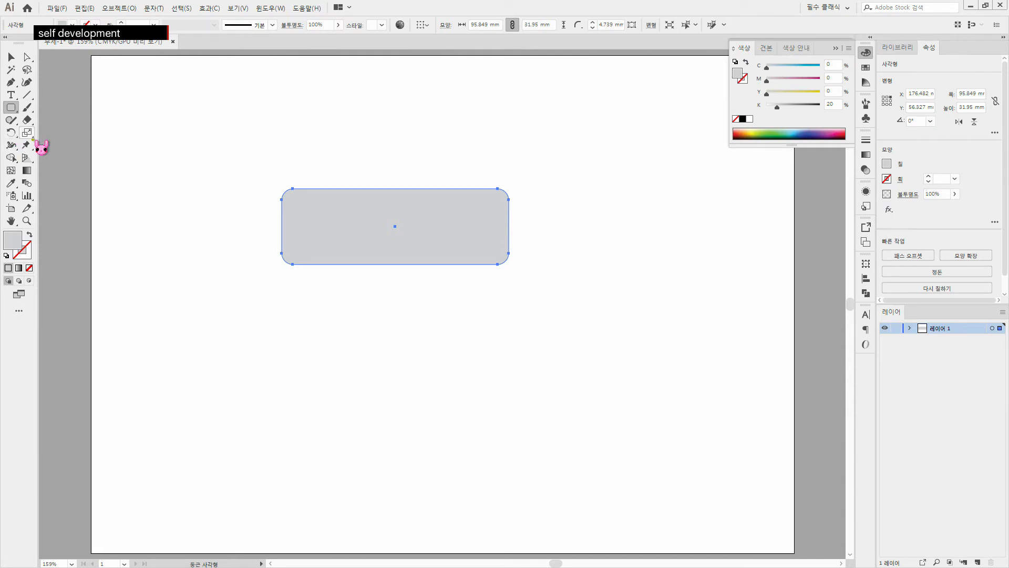
# Draw an ellipse about 104 mm wide and 39 mm high, centred horizontally on the upper part of the rounded rectangle
pyautogui.click(15, 110)
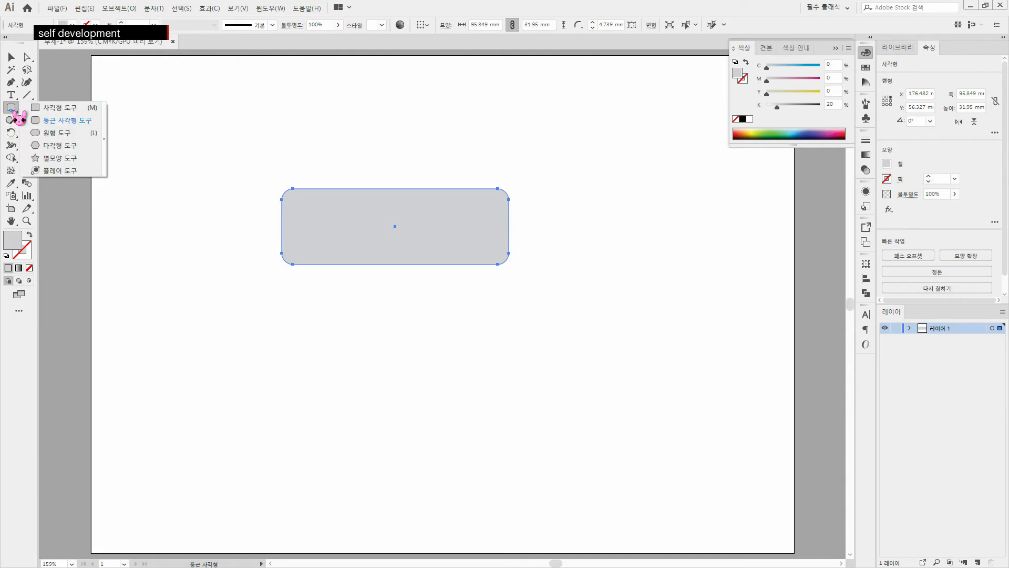
pyautogui.click(62, 134)
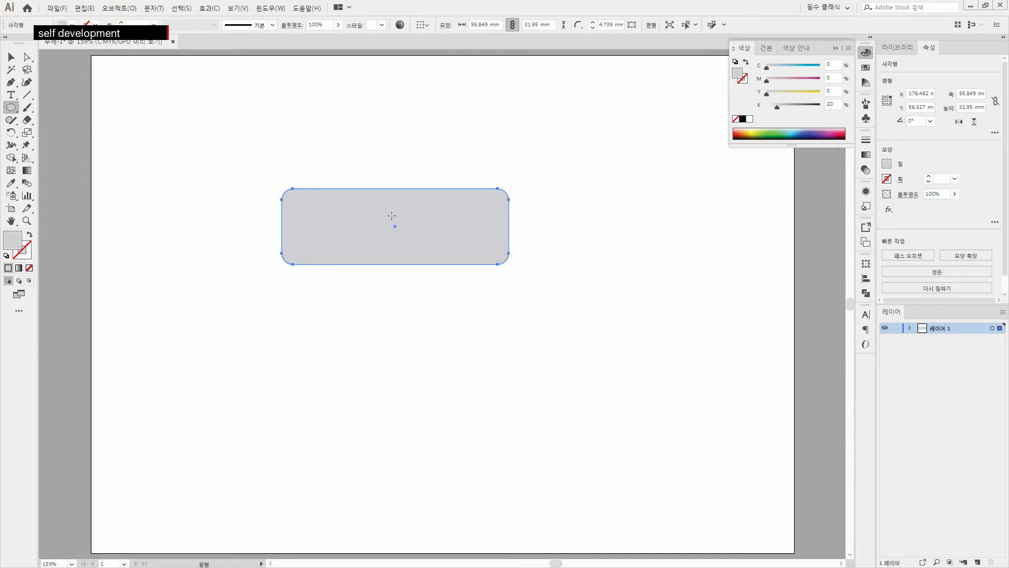
pyautogui.moveTo(389, 197); pyautogui.dragTo(405, 220)
pyautogui.hotkey('ctrl', 'z')
pyautogui.moveTo(395, 200)
pyautogui.mouseDown()
pyautogui.moveTo(428, 224)
pyautogui.moveTo(479, 229)
pyautogui.moveTo(508, 250)
pyautogui.mouseUp()
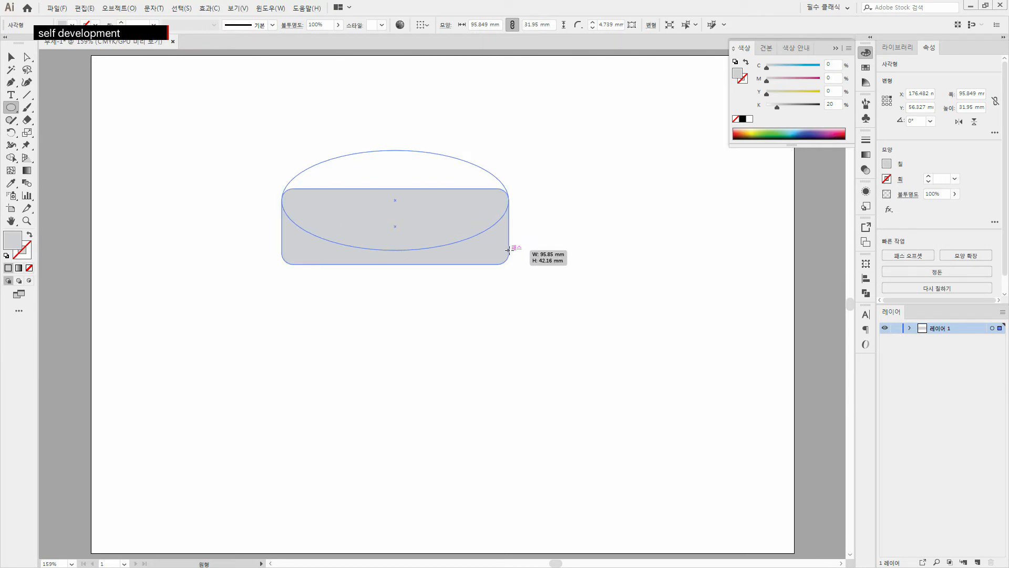
pyautogui.moveTo(512, 253)
pyautogui.mouseDown()
pyautogui.moveTo(527, 254)
pyautogui.moveTo(518, 246)
pyautogui.mouseUp()
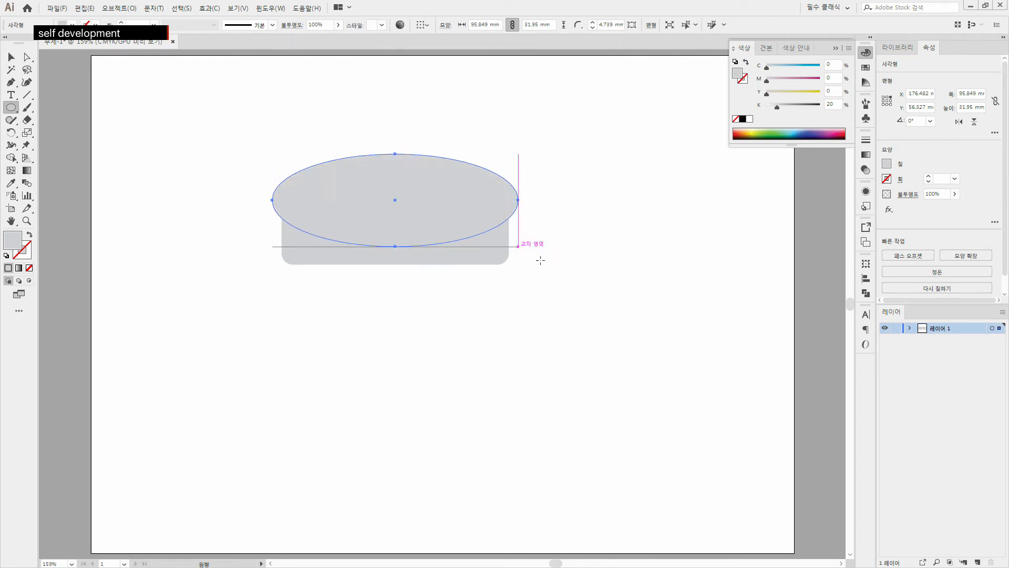
# Lower the ellipse over the rounded rectangle in small increments to about Y 47.3 mm
pyautogui.press('Down')
pyautogui.press('Down')
pyautogui.press('Down')
pyautogui.press('Down')
pyautogui.press('Down')
pyautogui.press('Down')
pyautogui.press('Down')
pyautogui.press('Down')
pyautogui.press('Down')
pyautogui.press('Down')
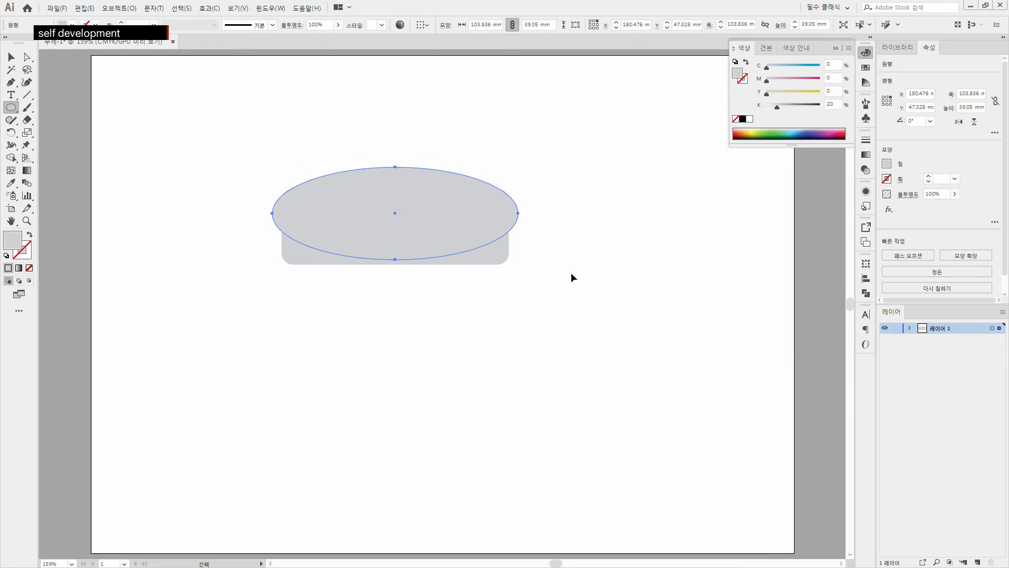
# Switch to outline view and fine-tune the ellipse to about Y 46.6 mm so it meets the rectangle's upper rounded corners
pyautogui.hotkey('ctrl', 'y')
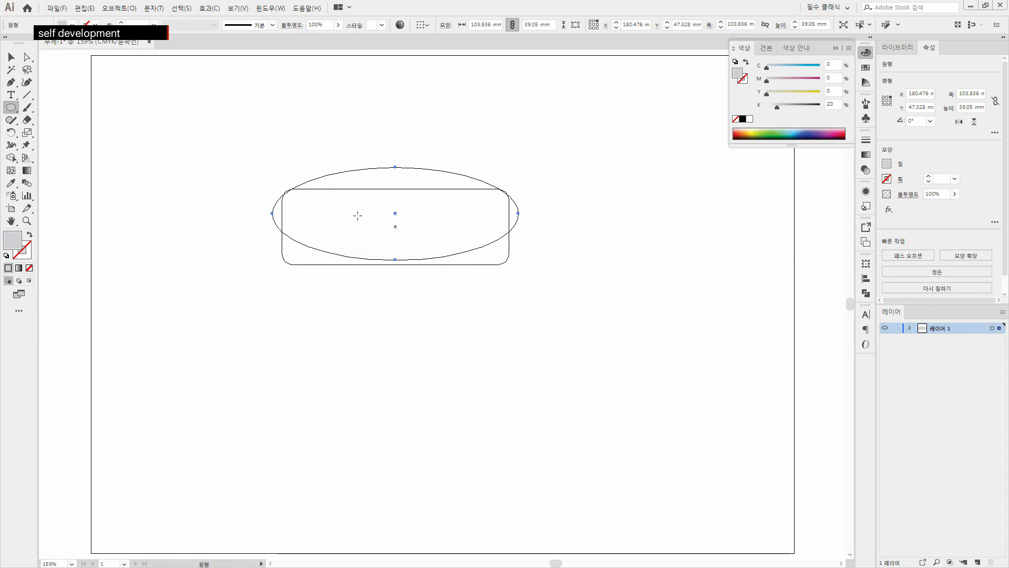
pyautogui.press('Up')
pyautogui.press('Up')
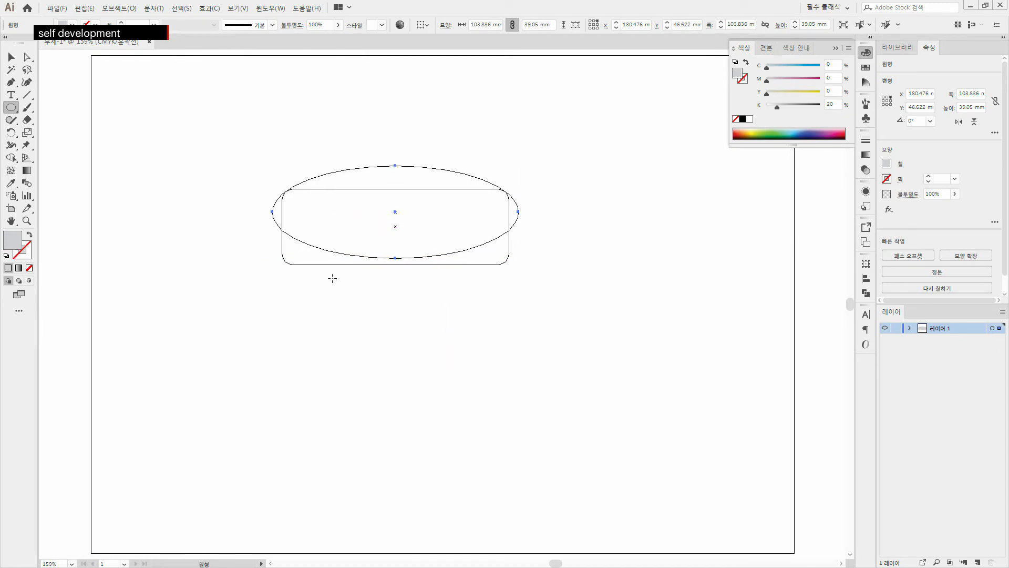
pyautogui.press('Down')
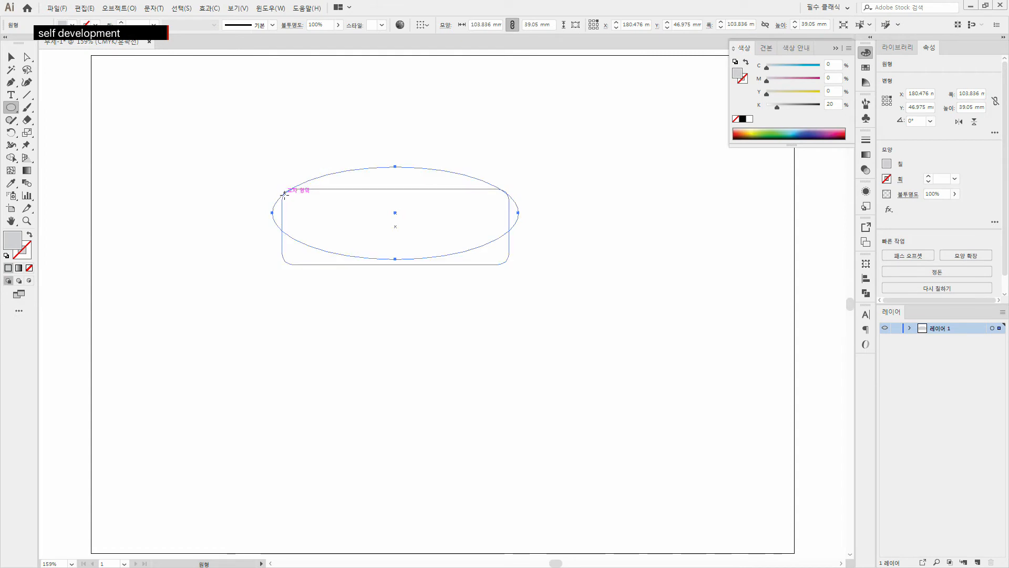
pyautogui.press('Up')
pyautogui.press('Down')
pyautogui.press('Up')
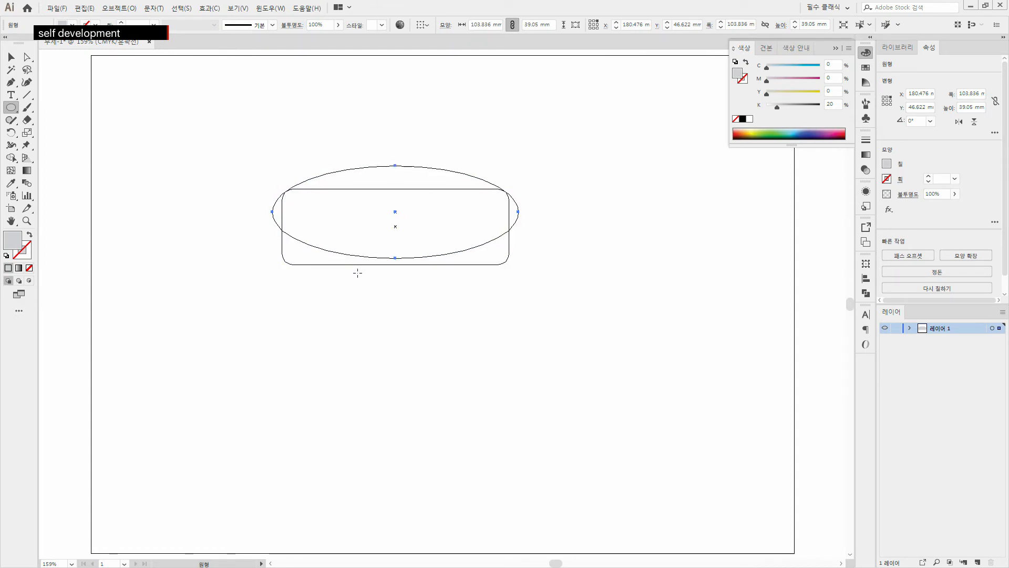
pyautogui.press('Down')
pyautogui.press('Up')
# Duplicate the ellipse straight down to about Y 58.7 mm to meet the rectangle's lower corners, and return to preview view
pyautogui.click(16, 57)
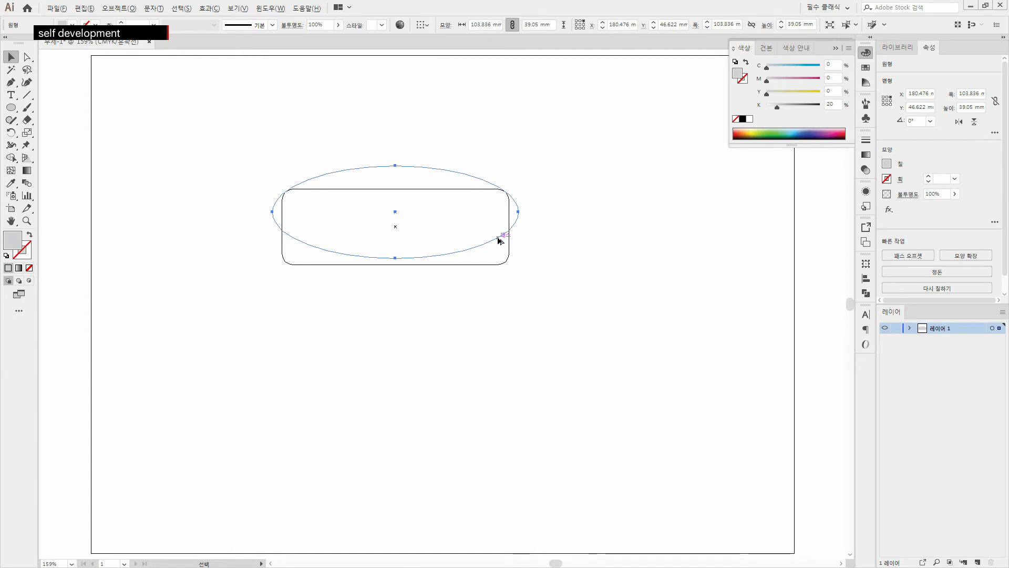
pyautogui.moveTo(499, 240); pyautogui.dragTo(499, 268)
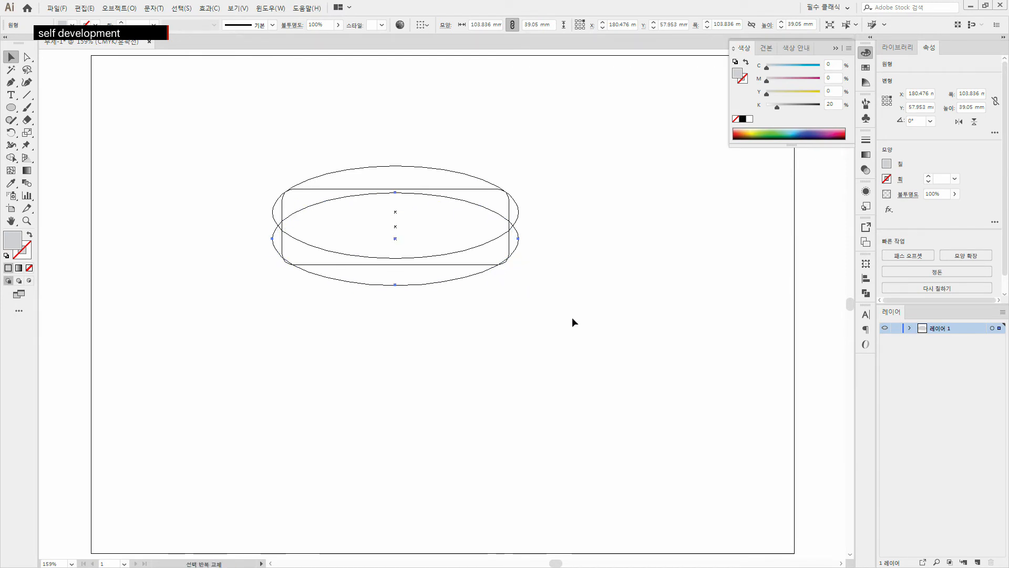
pyautogui.press('Down')
pyautogui.press('Down')
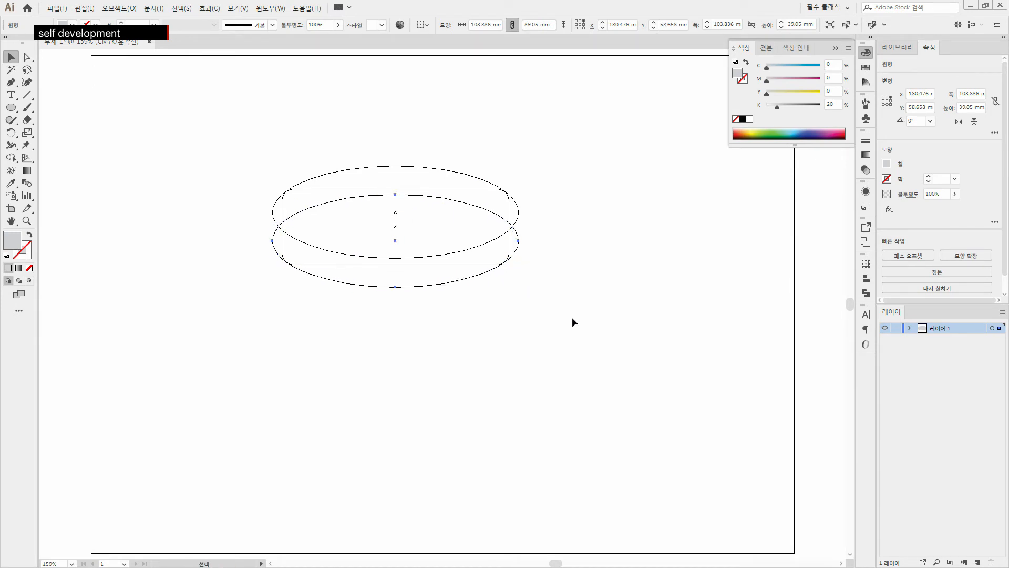
pyautogui.press('Up')
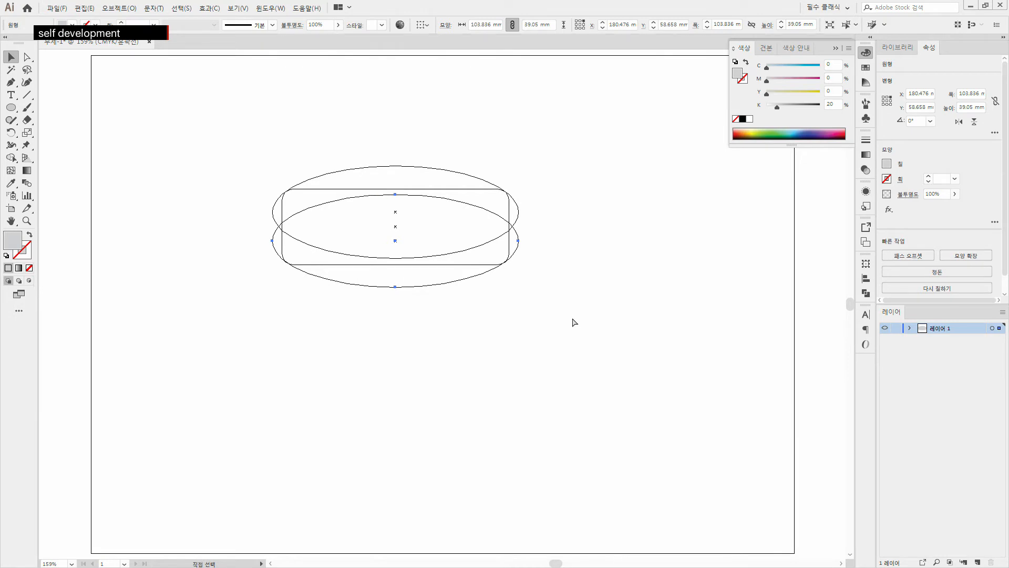
pyautogui.hotkey('ctrl', 'y')
pyautogui.click(482, 375)
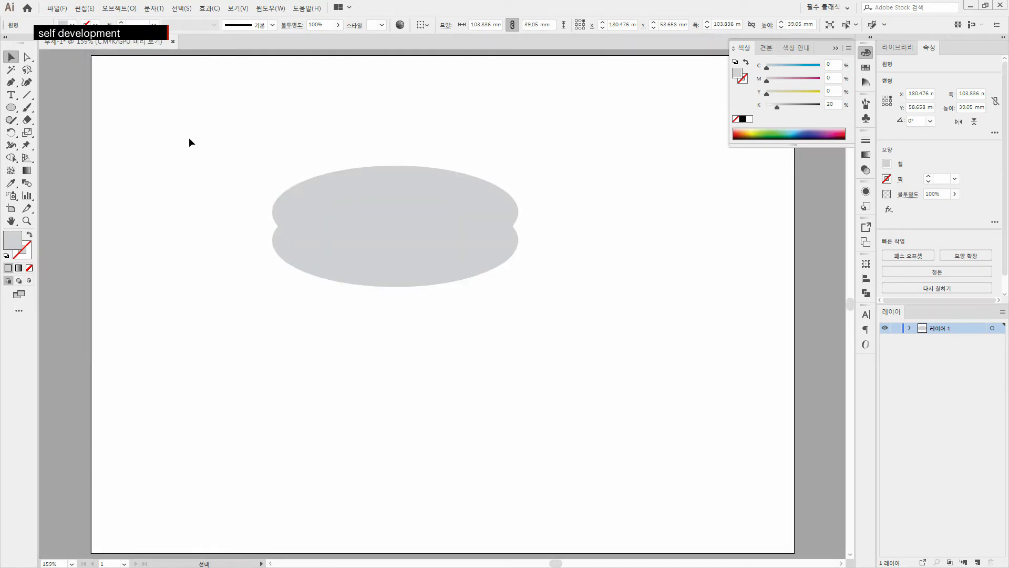
# Divide the rounded rectangle and both ellipses with Pathfinder, deselect them, and switch to outline view
pyautogui.moveTo(226, 134); pyautogui.dragTo(596, 327)
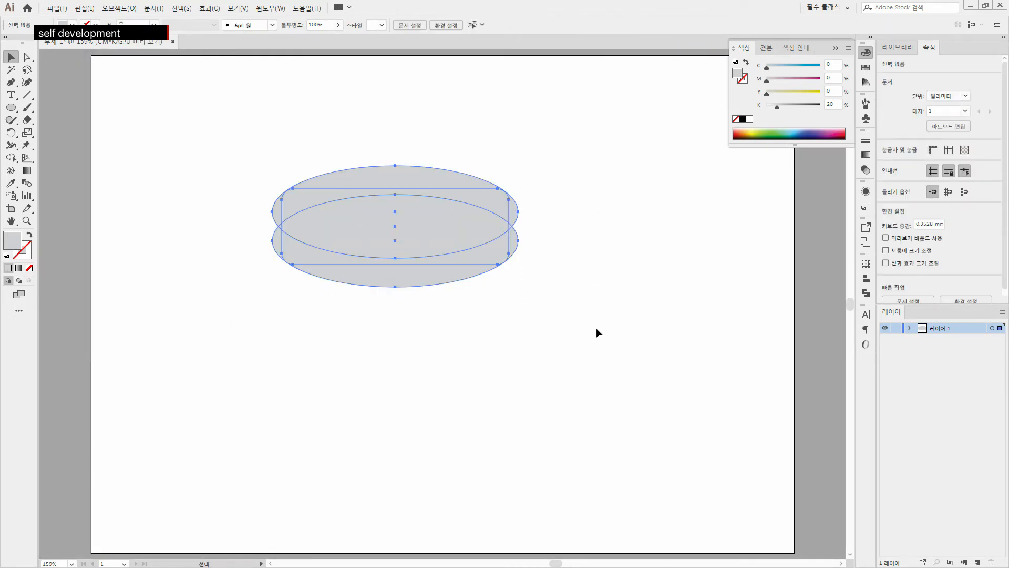
pyautogui.click(866, 293)
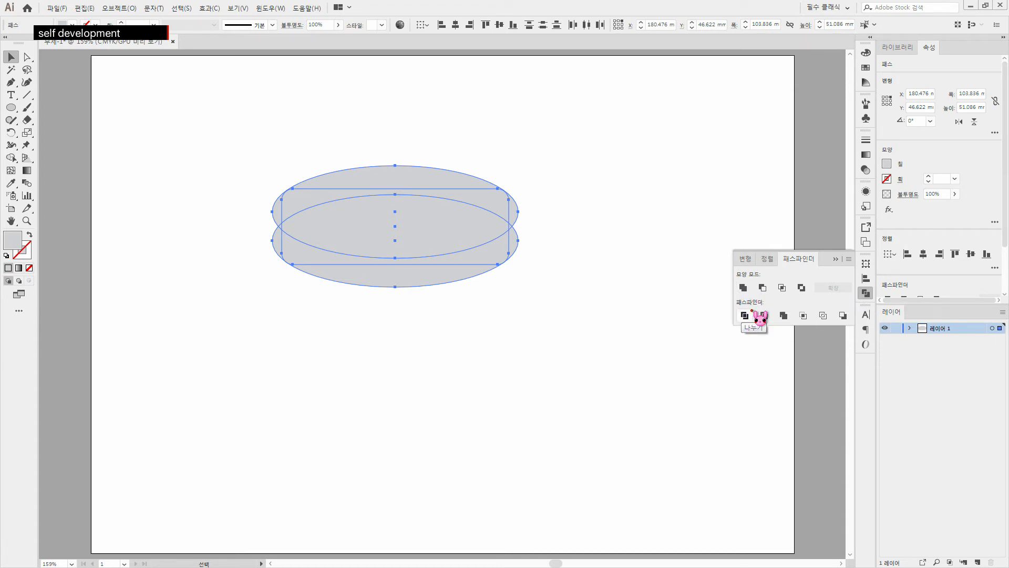
pyautogui.click(751, 317)
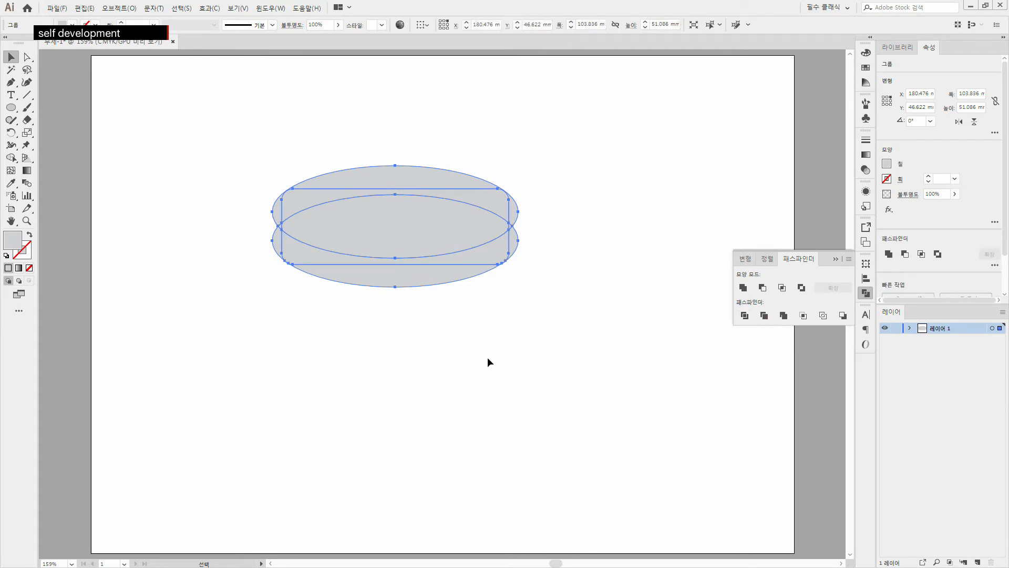
pyautogui.click(242, 392)
pyautogui.click(26, 57)
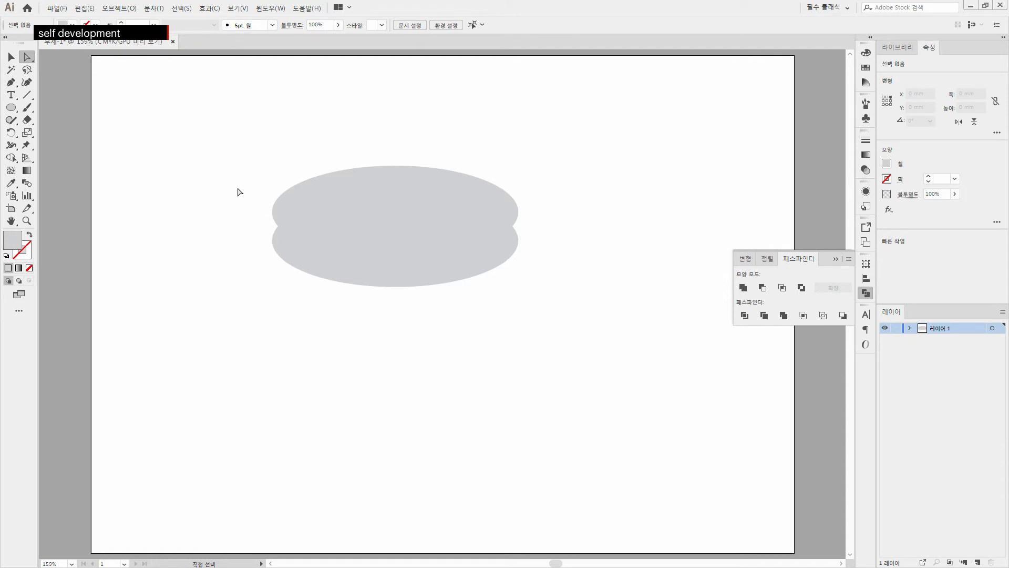
pyautogui.hotkey('ctrl', 'y')
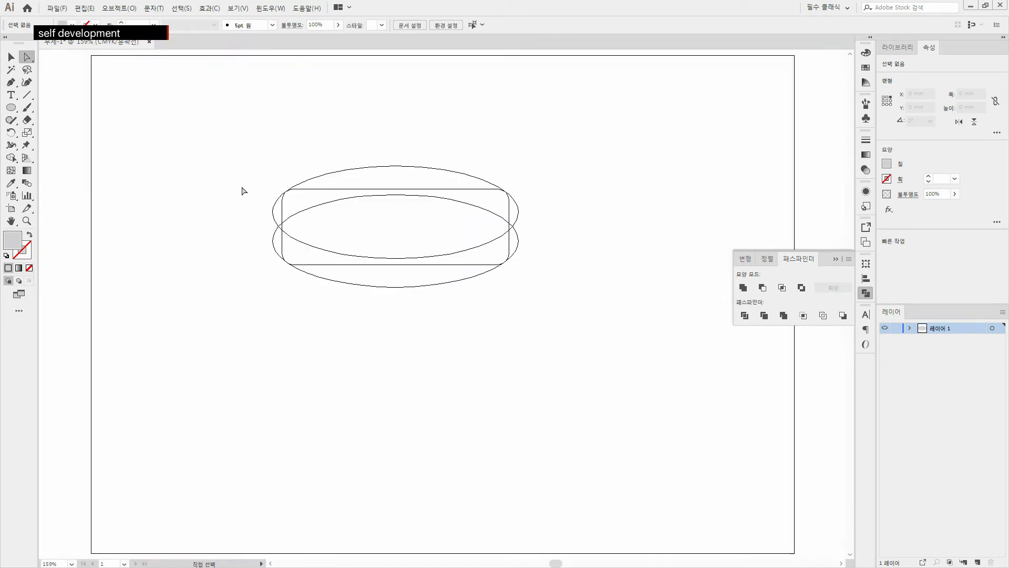
# Try to delete the upper ellipse's outer left segment, then undo both the deletion and the Divide operation
pyautogui.click(273, 208)
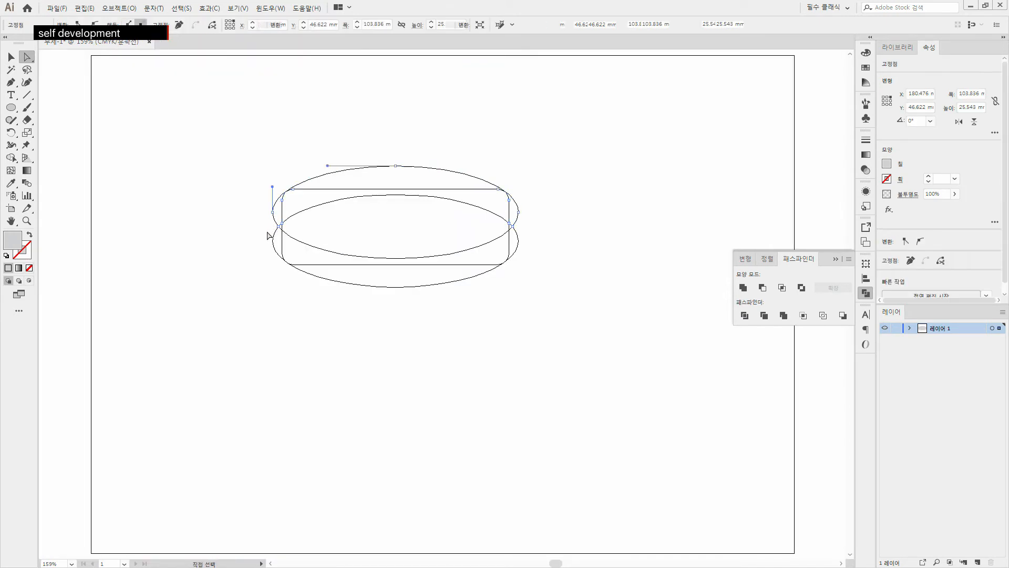
pyautogui.press('Delete')
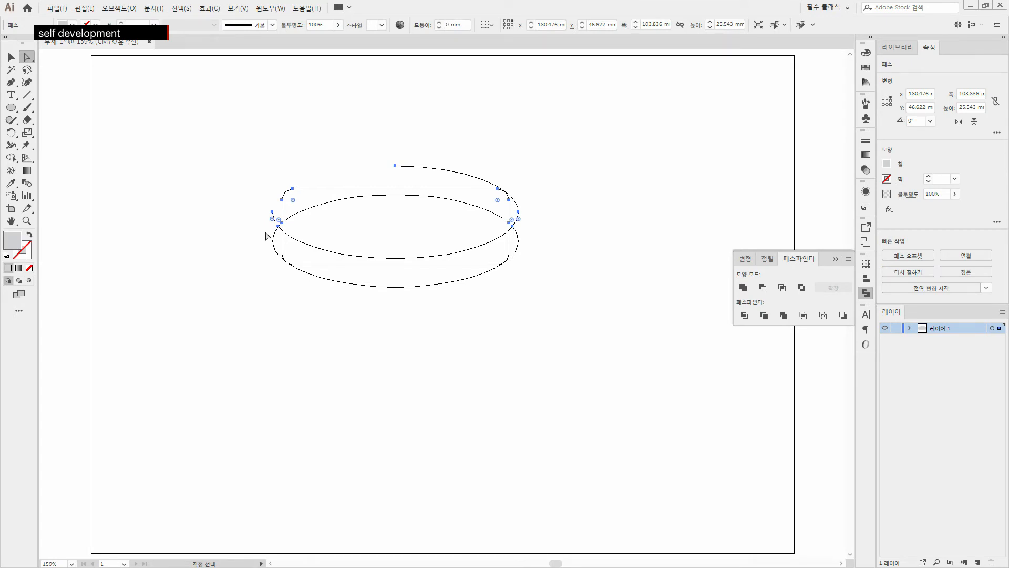
pyautogui.hotkey('ctrl', 'z')
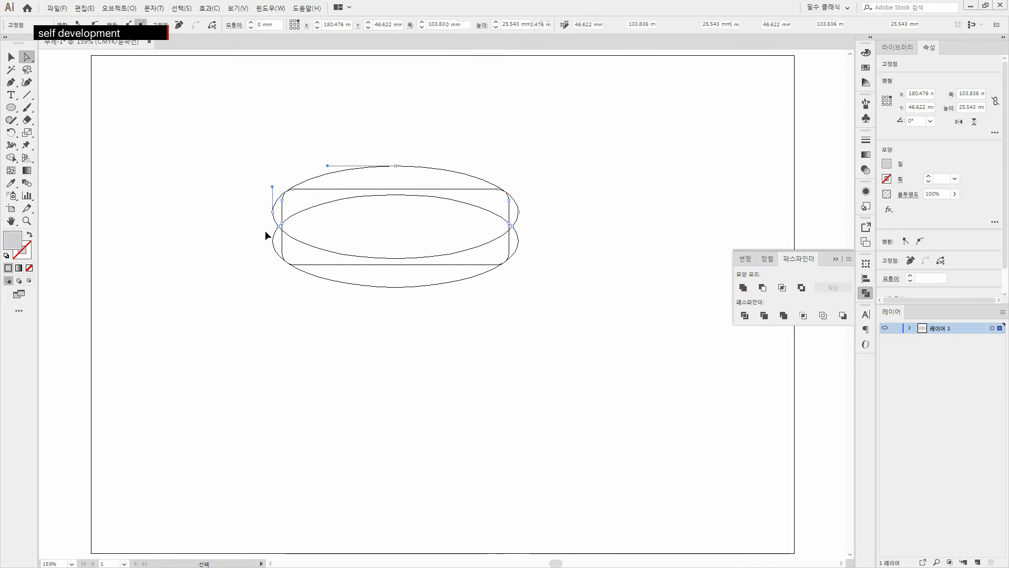
pyautogui.hotkey('ctrl', 'a')
pyautogui.press('a')
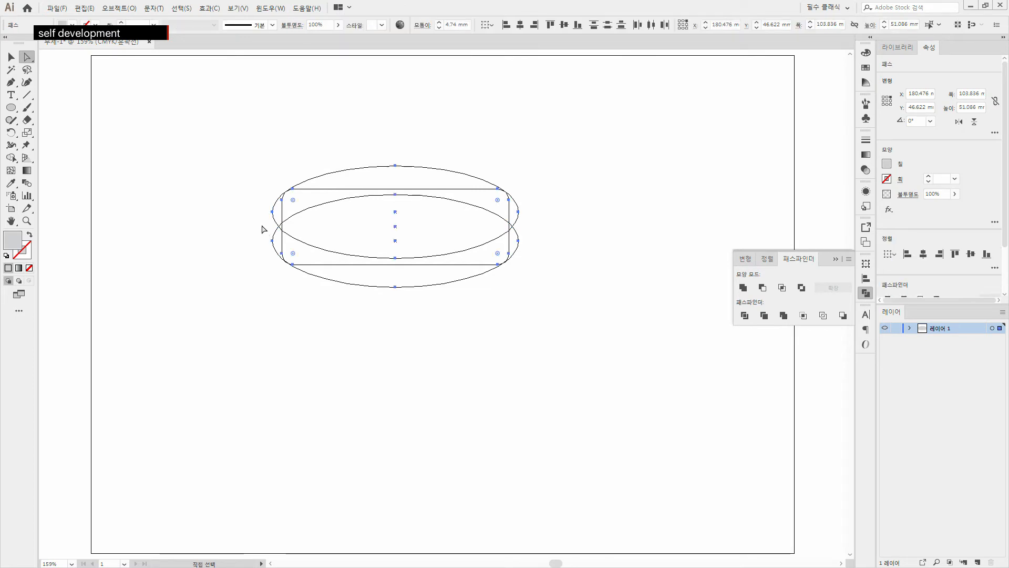
# Try to shift the rectangle and both ellipses down together to about Y 47 mm, and undo the move
pyautogui.click(11, 57)
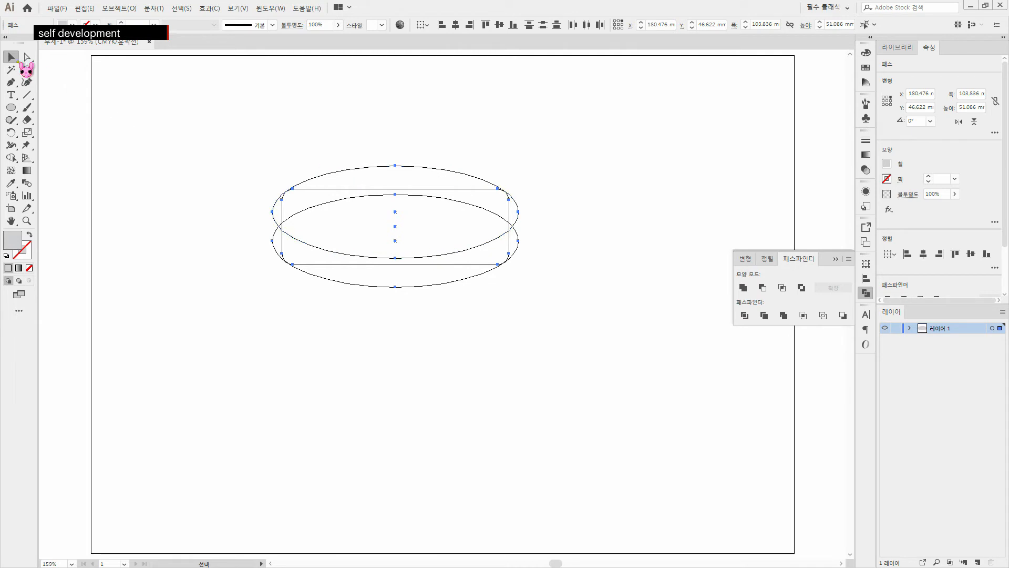
pyautogui.moveTo(359, 169); pyautogui.dragTo(360, 171)
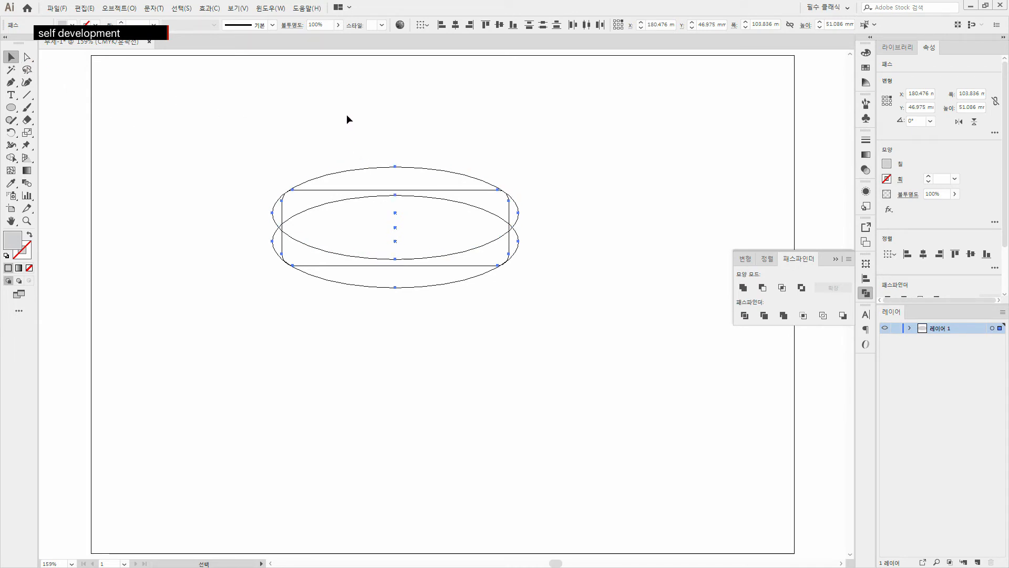
pyautogui.click(361, 141)
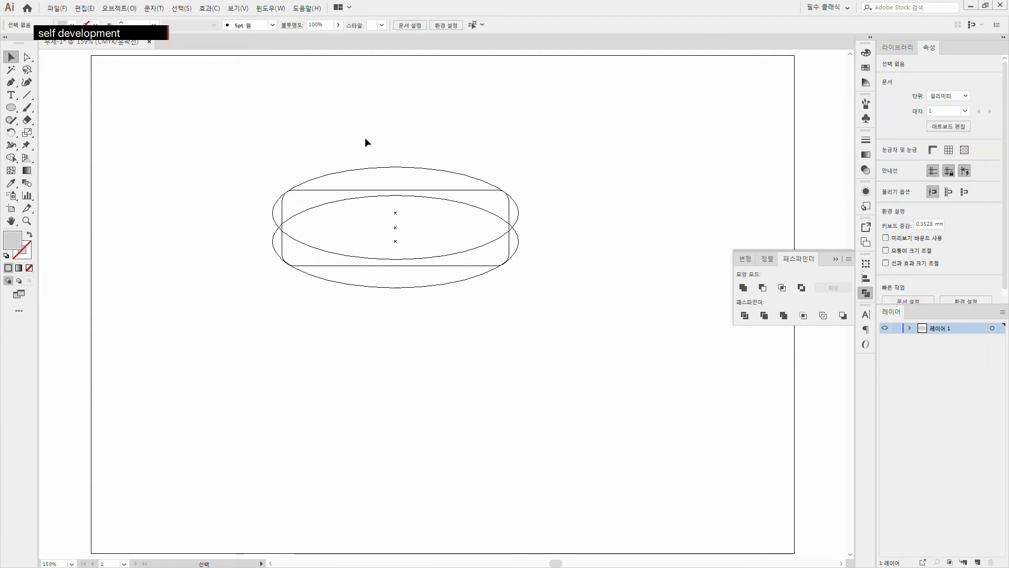
pyautogui.press('ctrl')
pyautogui.hotkey('ctrl', 'z')
pyautogui.hotkey('ctrl', 'z')
pyautogui.hotkey('ctrl', 'z')
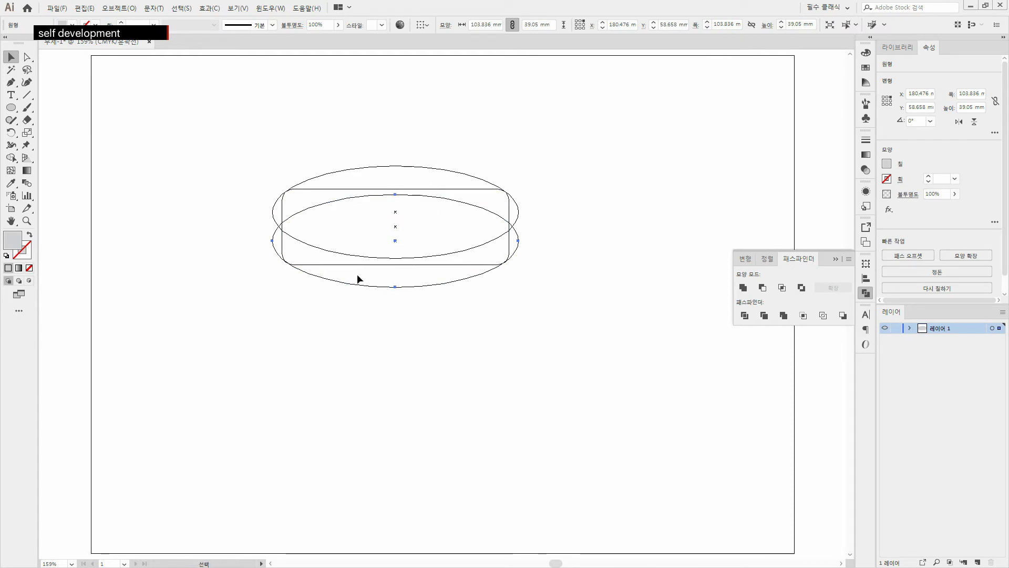
# Nudge the upper ellipse down to about Y 47 mm and the lower ellipse up to about Y 58.3 mm
pyautogui.click(340, 169)
pyautogui.press('Down')
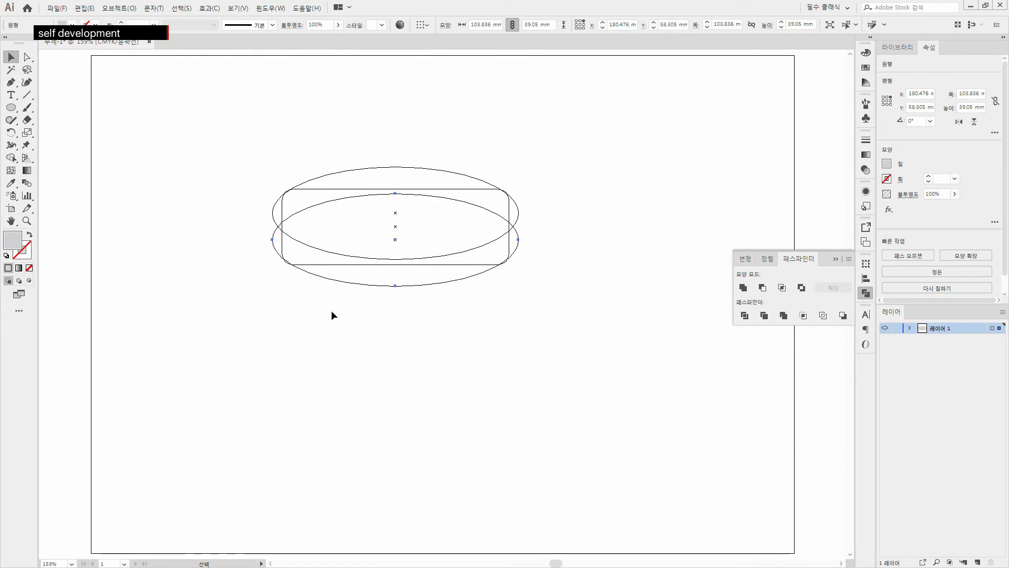
pyautogui.click(288, 262)
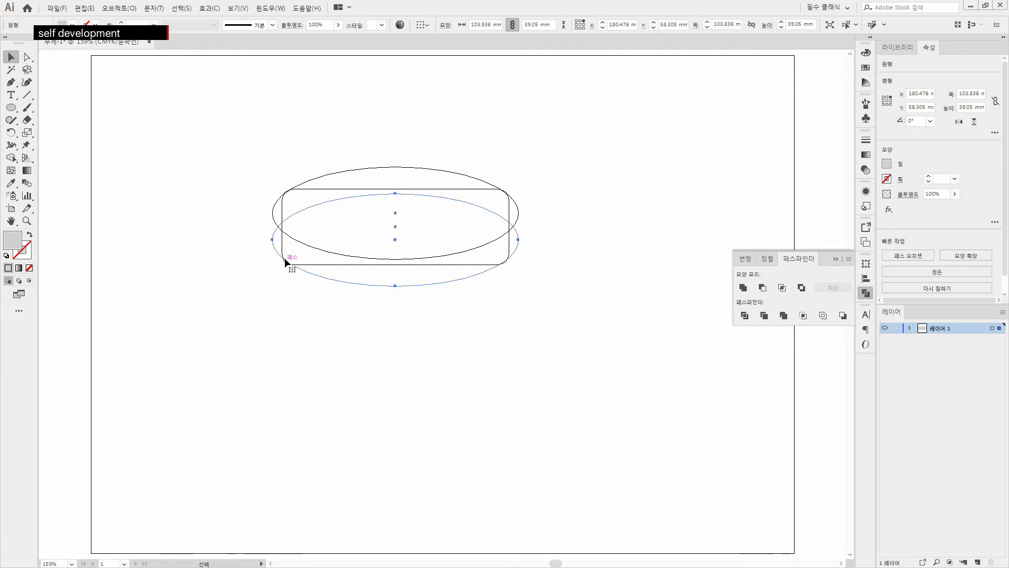
# Divide the repositioned ellipses and rounded rectangle with Pathfinder, and deselect the resulting pieces for direct selection
pyautogui.moveTo(218, 113); pyautogui.dragTo(575, 316)
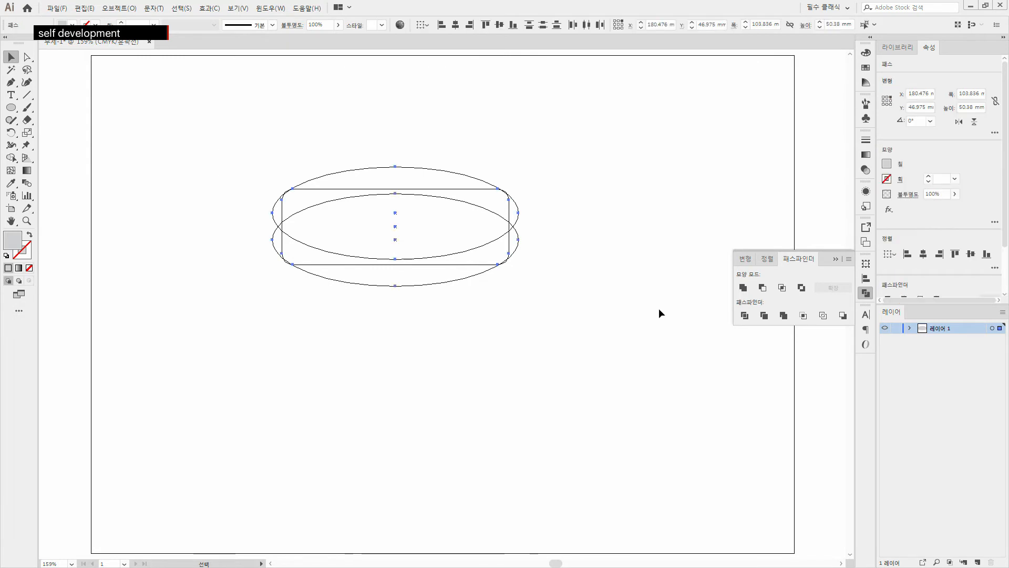
pyautogui.click(744, 315)
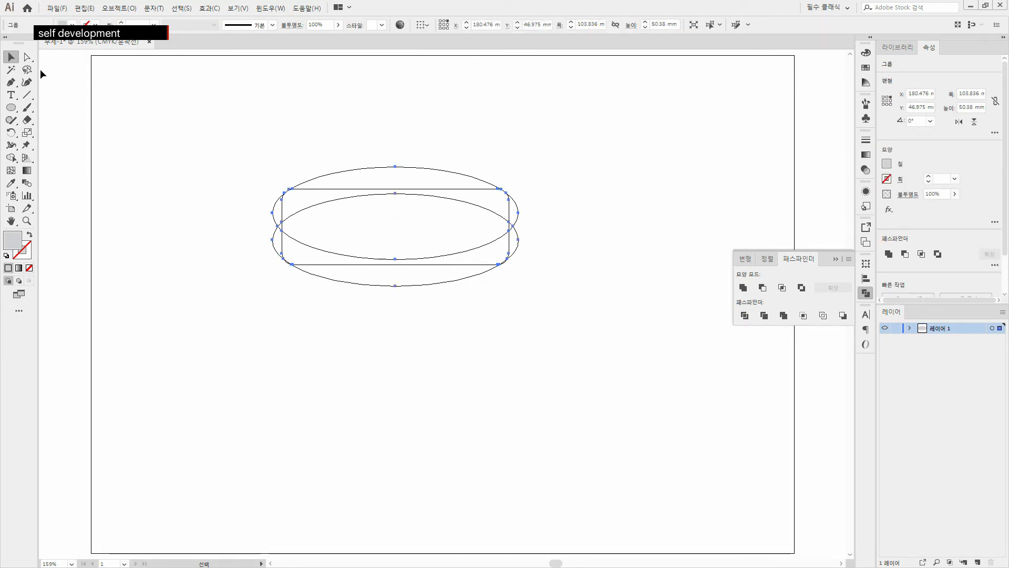
pyautogui.click(27, 57)
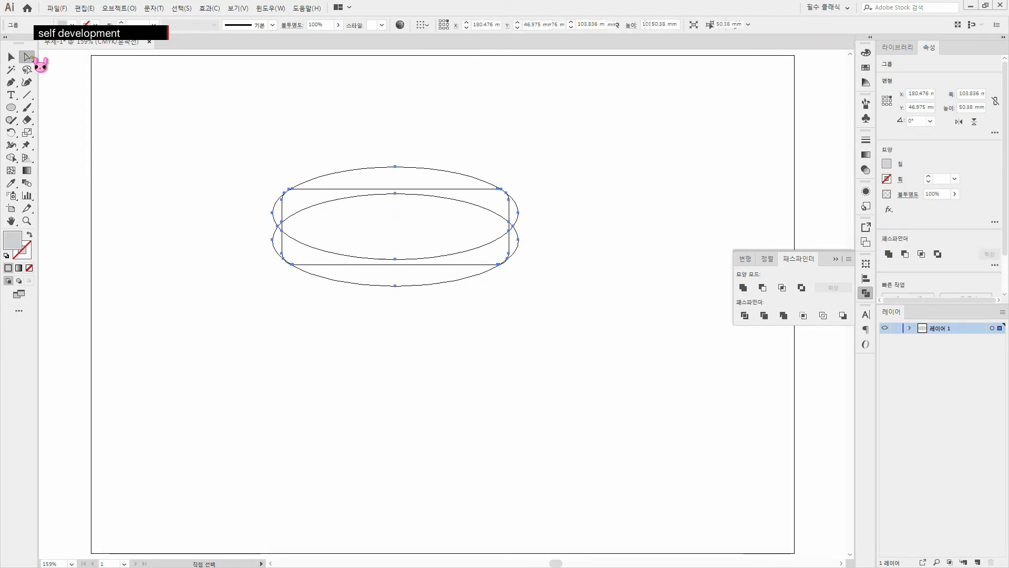
pyautogui.click(192, 320)
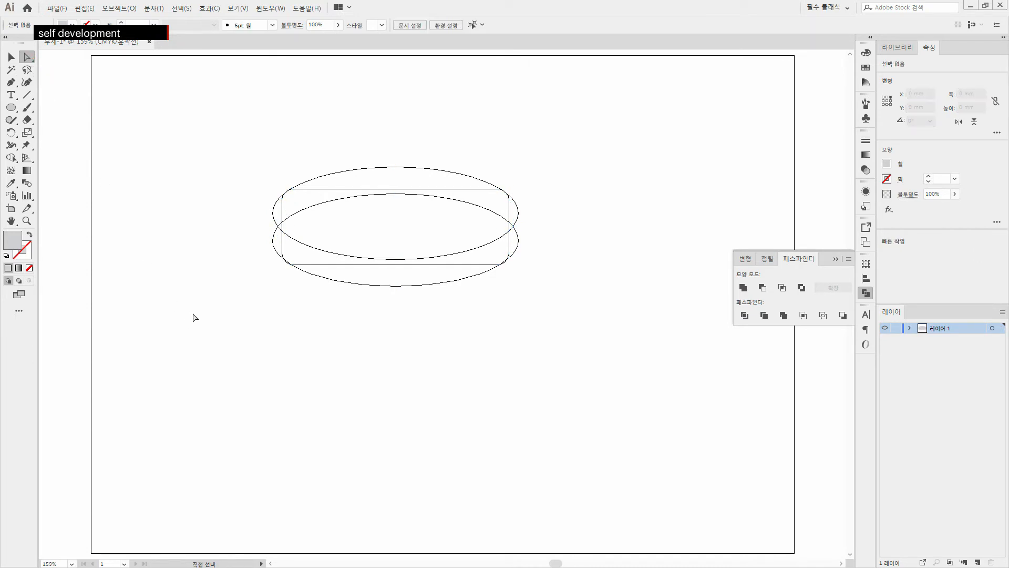
# Delete the outer ellipse segments beyond the rounded rectangle's left edge and select the leftover fragments there
pyautogui.click(275, 206)
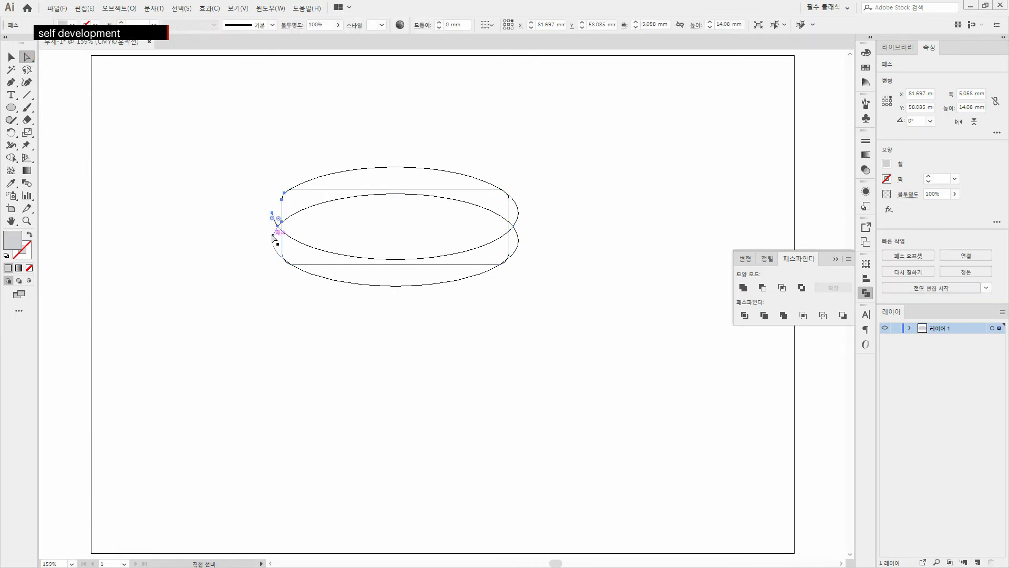
pyautogui.click(275, 233)
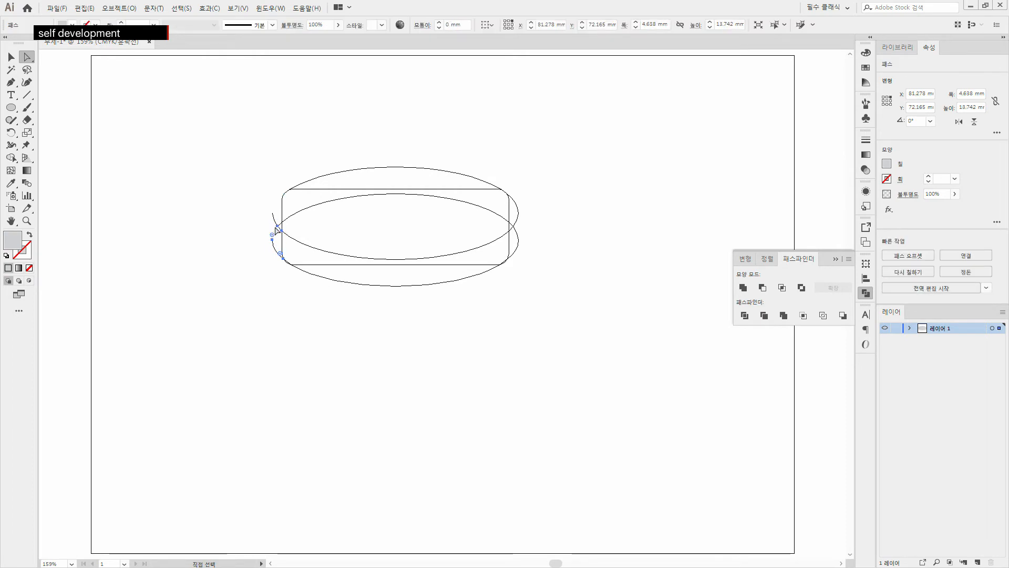
pyautogui.click(275, 220)
pyautogui.click(258, 199)
pyautogui.moveTo(253, 186); pyautogui.dragTo(280, 270)
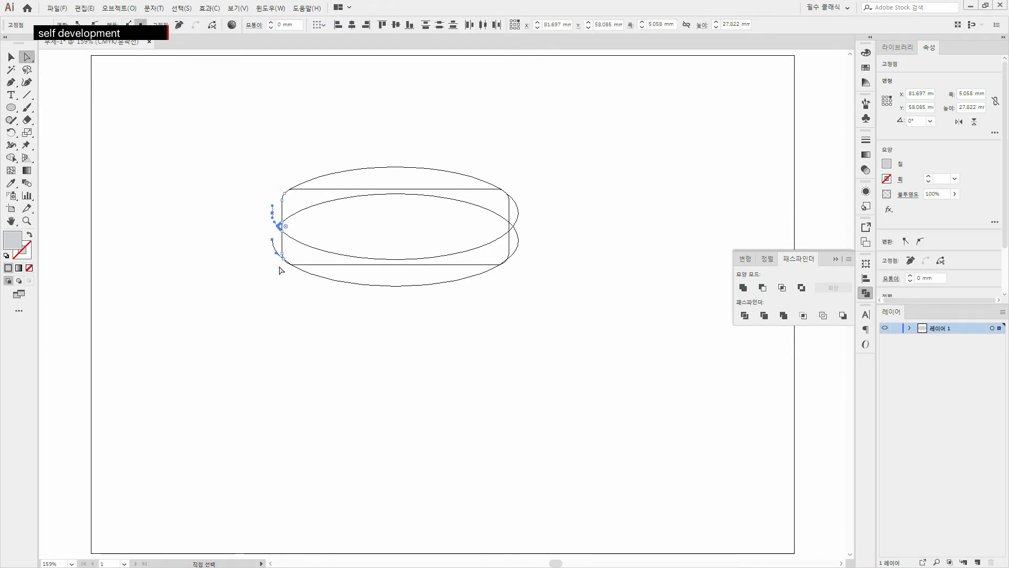
# Delete the ellipse pieces protruding past the rounded rectangle's left and right sides, and return to the filled preview
pyautogui.click(269, 297)
pyautogui.moveTo(563, 171); pyautogui.dragTo(511, 293)
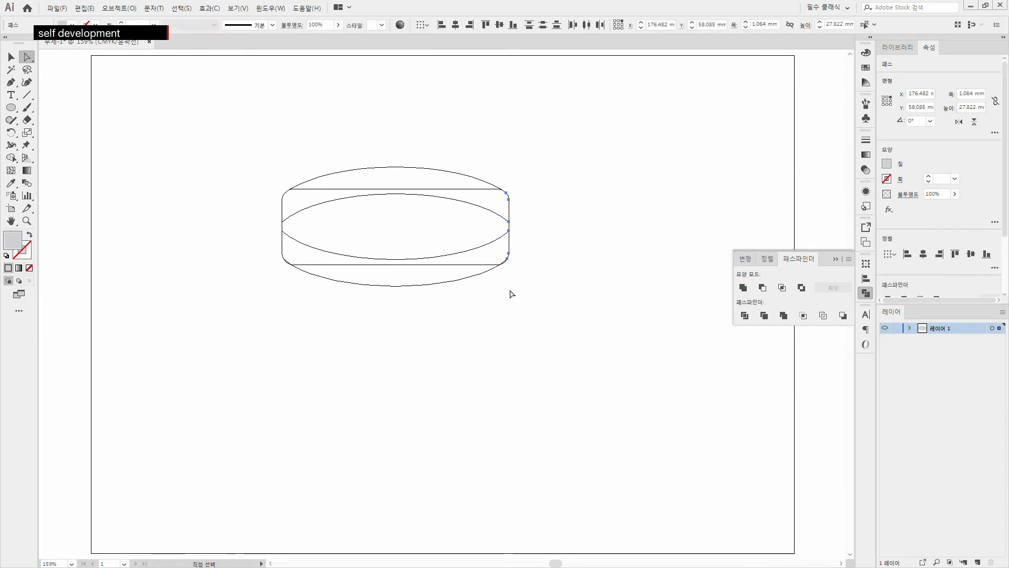
pyautogui.click(511, 293)
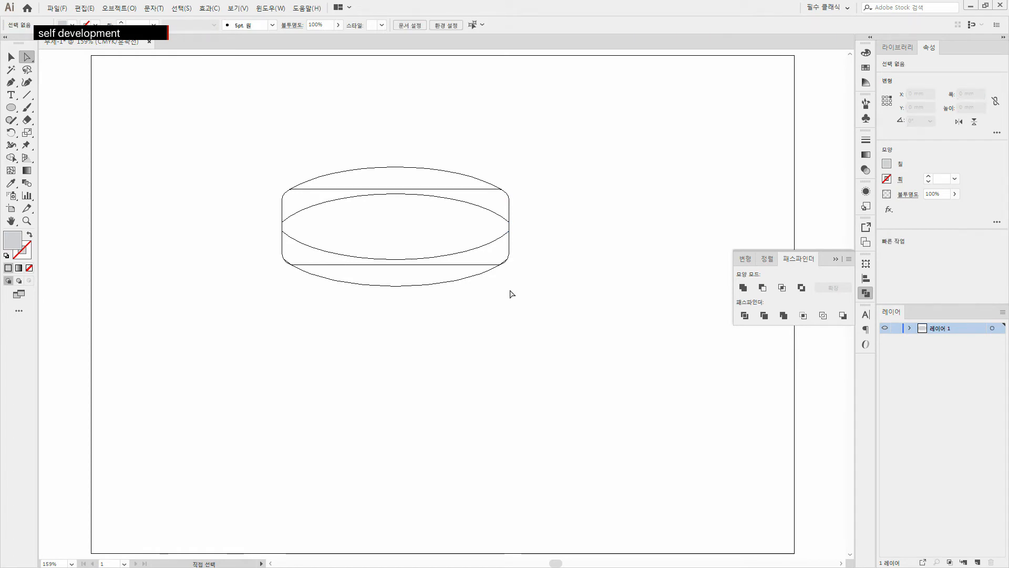
pyautogui.hotkey('ctrl', 'y')
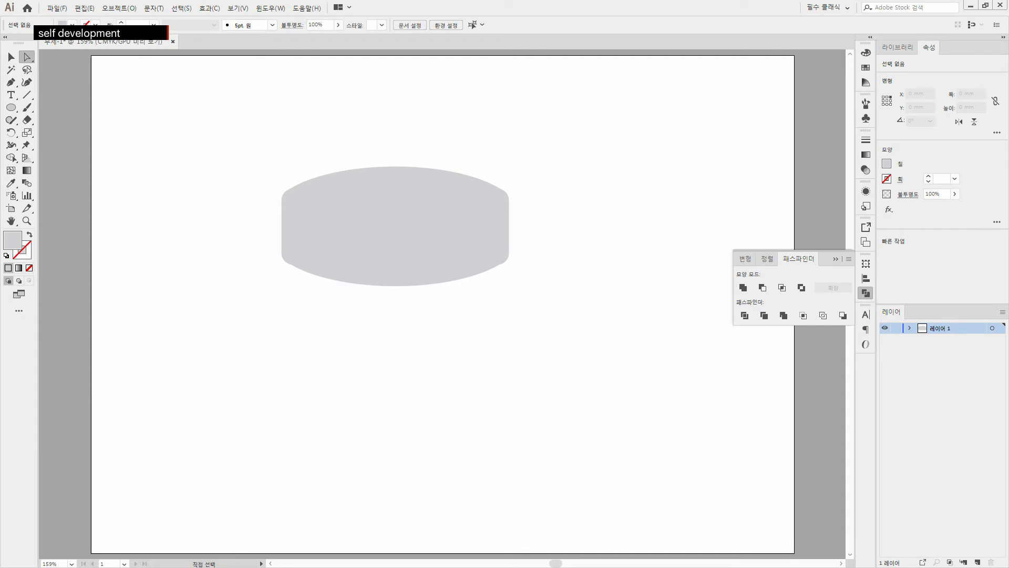
# Unite all remaining pieces into one shape with Pathfinder and check its contour in outline view
pyautogui.click(11, 57)
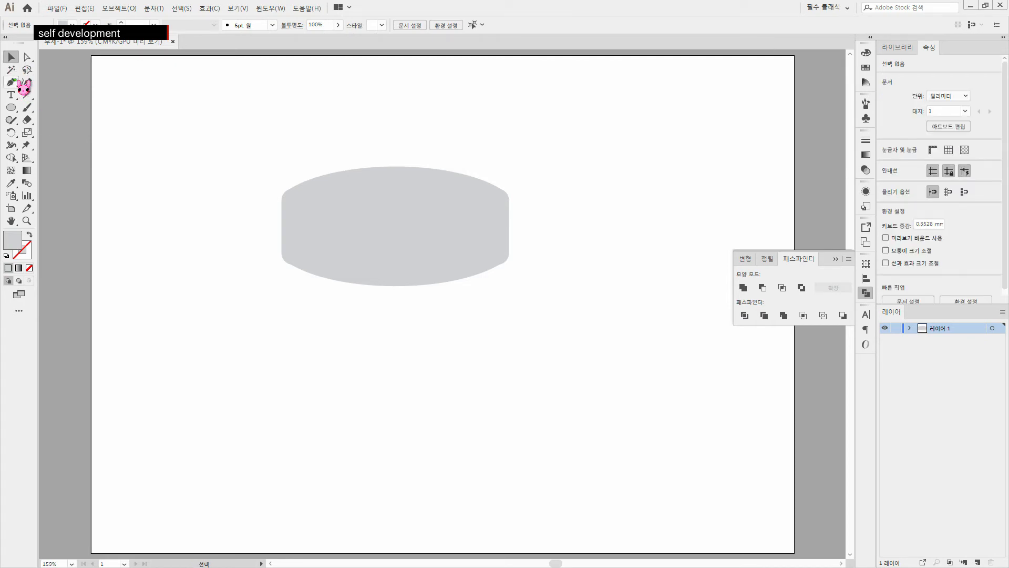
pyautogui.moveTo(254, 136); pyautogui.dragTo(597, 329)
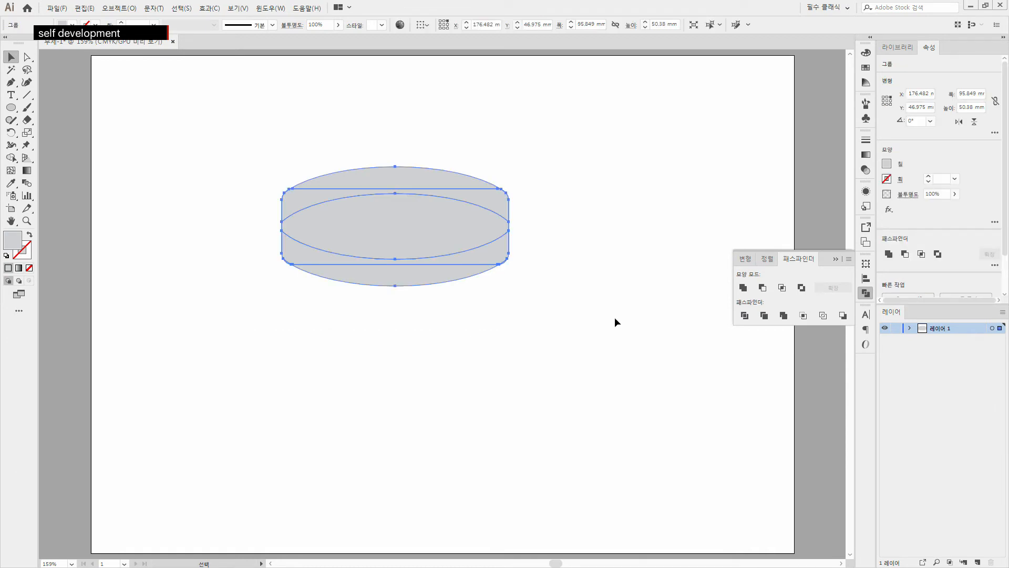
pyautogui.click(744, 288)
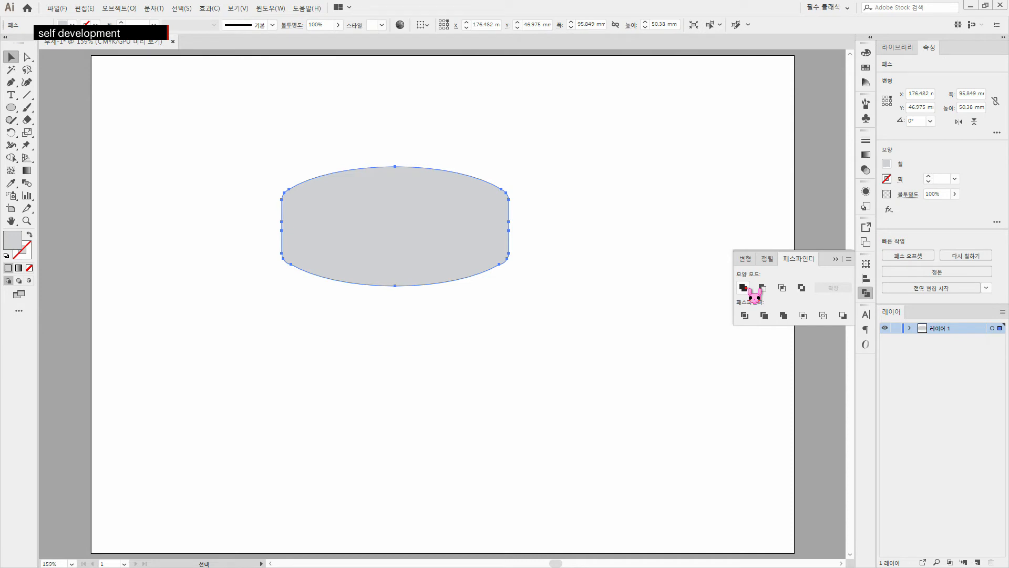
pyautogui.hotkey('ctrl', 'y')
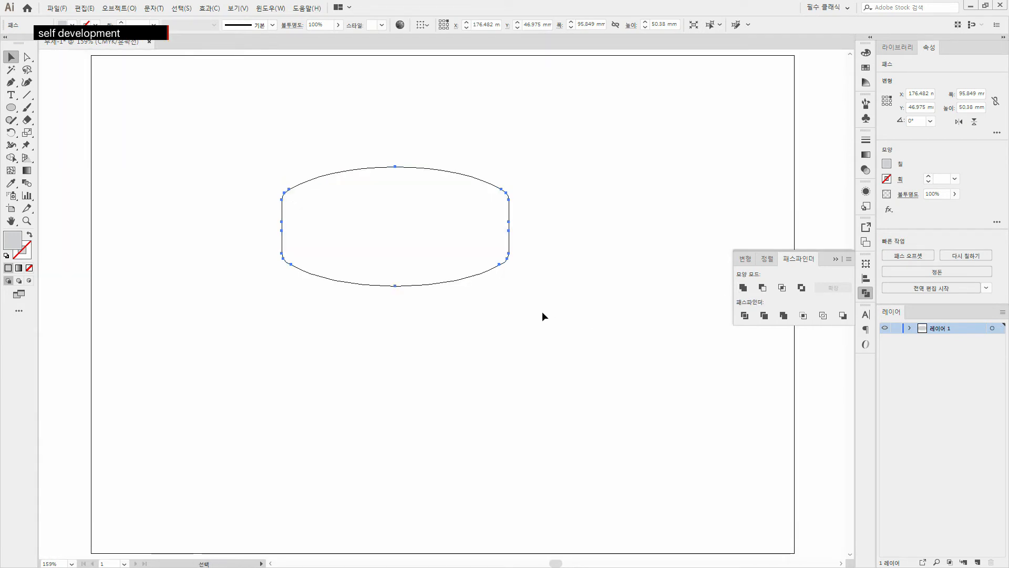
pyautogui.click(542, 311)
pyautogui.hotkey('ctrl', 'y')
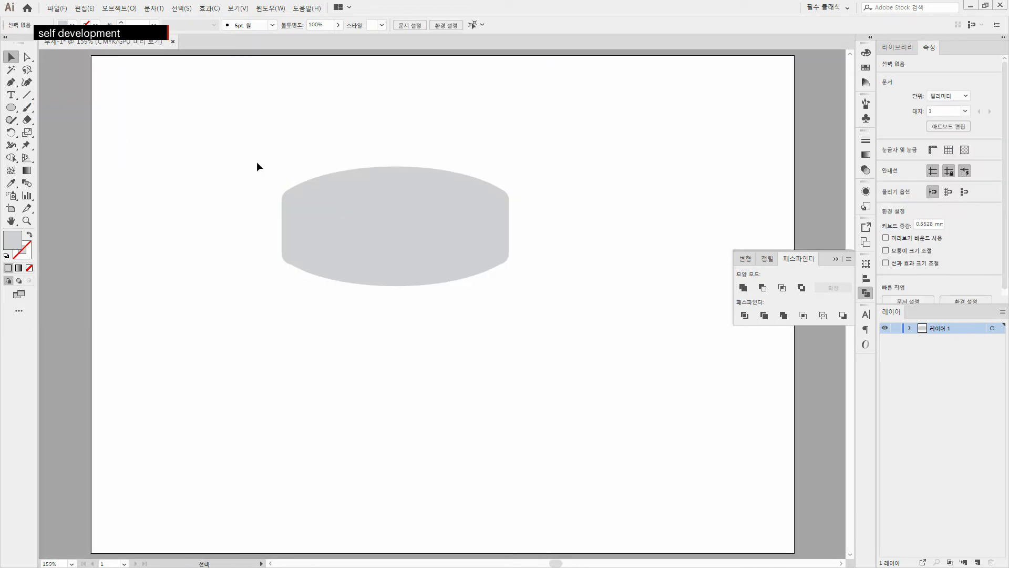
# Move the united shape upward and scale its height to about 65% around its centre, keeping the width at 100%
pyautogui.click(394, 268)
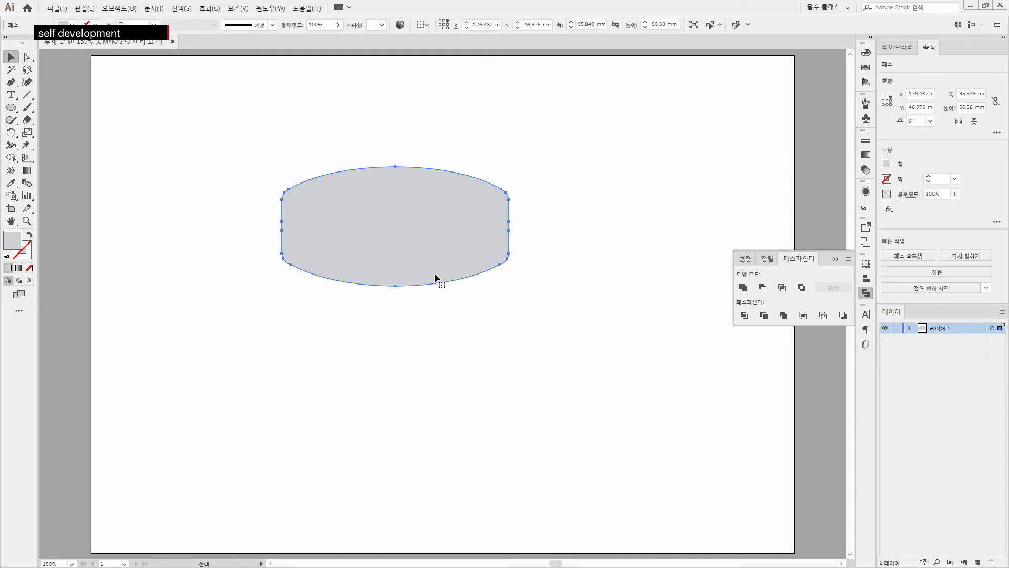
pyautogui.moveTo(398, 255); pyautogui.dragTo(389, 211)
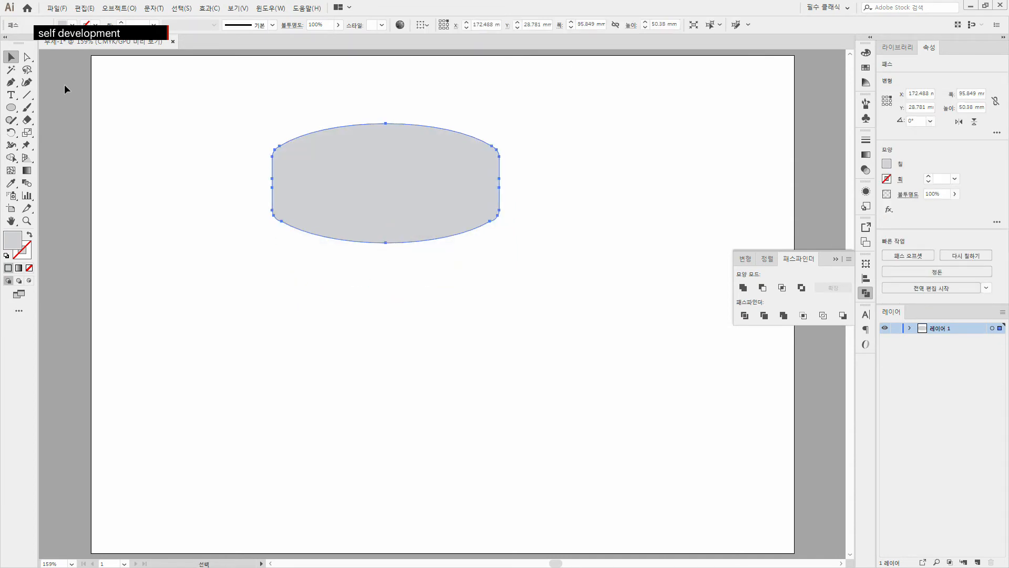
pyautogui.click(27, 58)
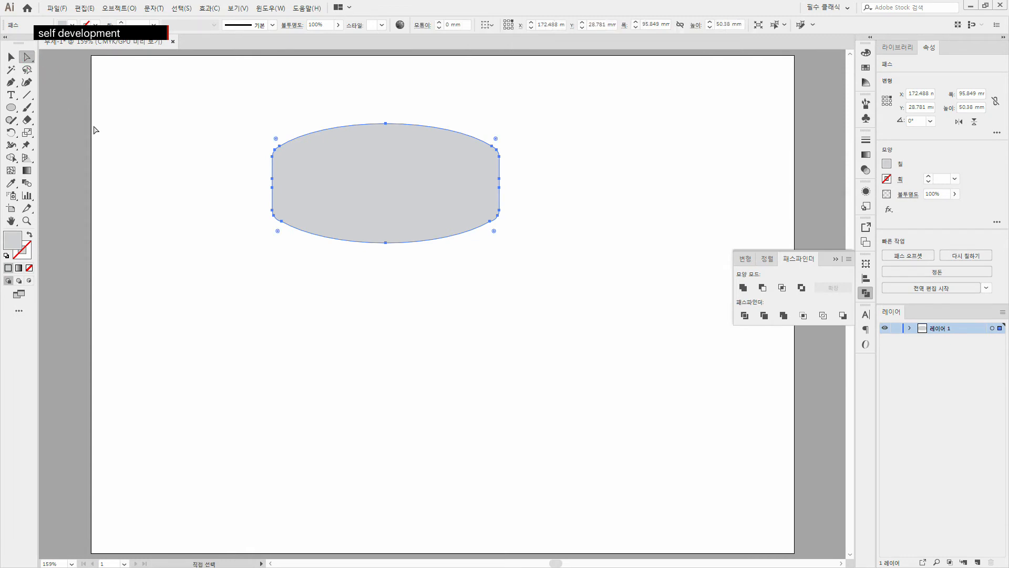
pyautogui.click(11, 57)
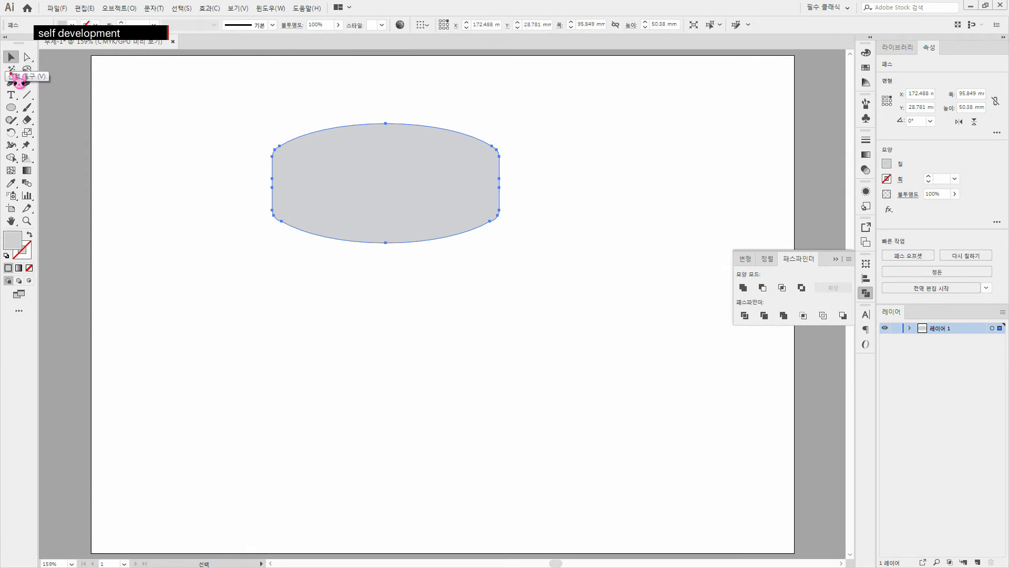
pyautogui.click(29, 134)
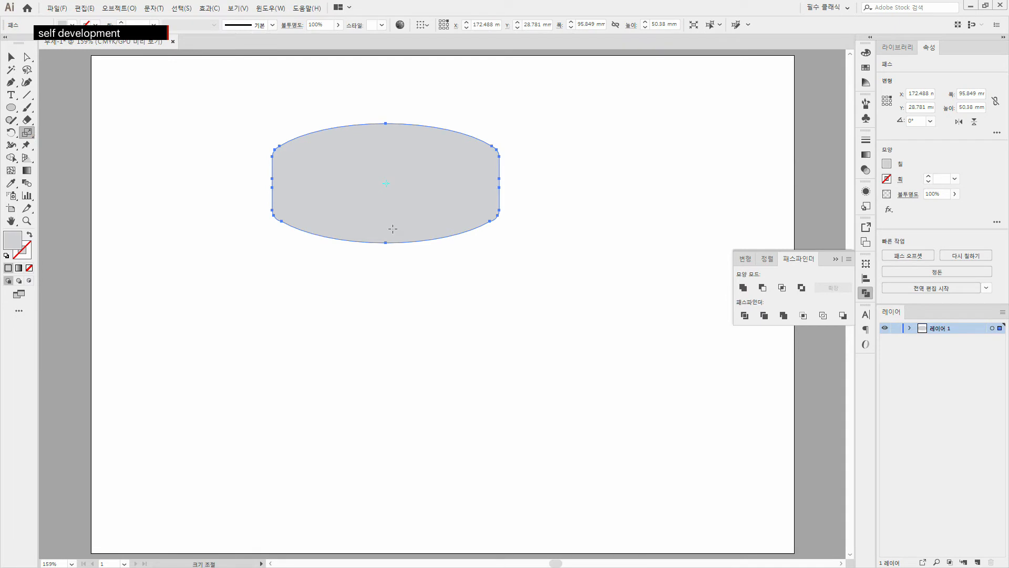
pyautogui.moveTo(387, 243); pyautogui.dragTo(386, 220)
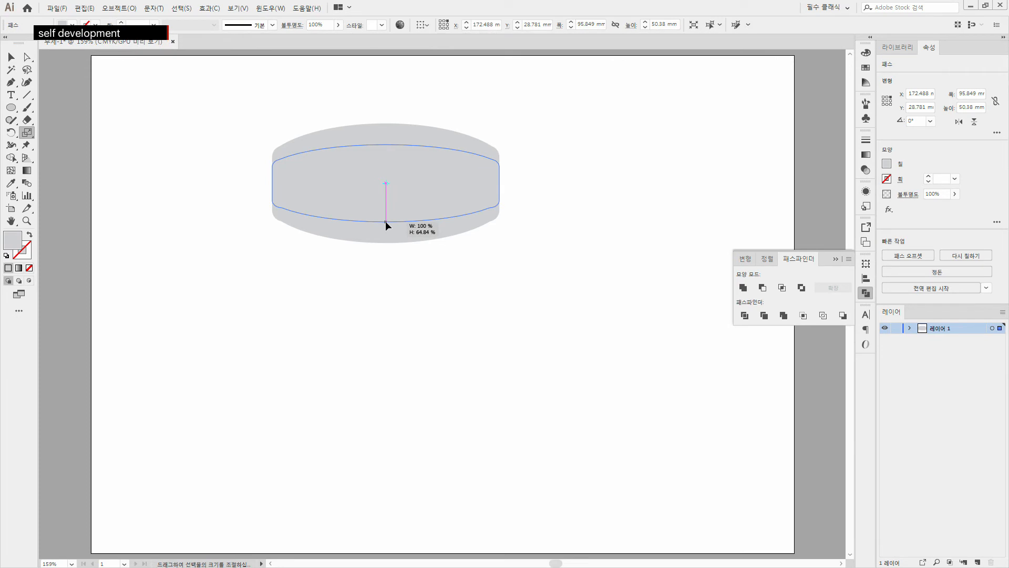
pyautogui.moveTo(386, 221); pyautogui.dragTo(386, 220)
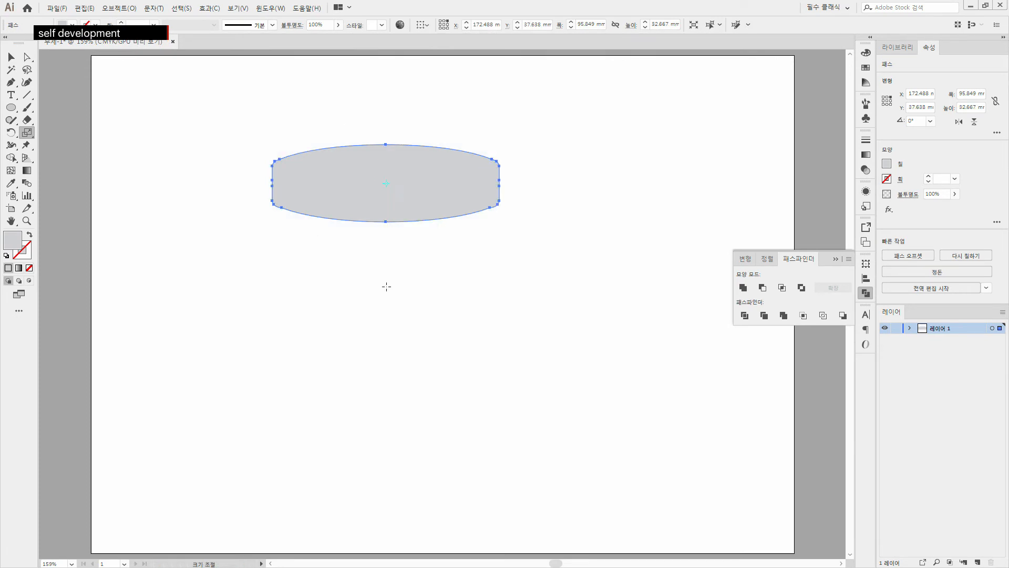
# Draw a rounded rectangle about 95.85 by 34.17 mm, centred below the first shape and matching its width
pyautogui.click(11, 57)
pyautogui.click(14, 108)
pyautogui.moveTo(16, 112); pyautogui.dragTo(92, 128)
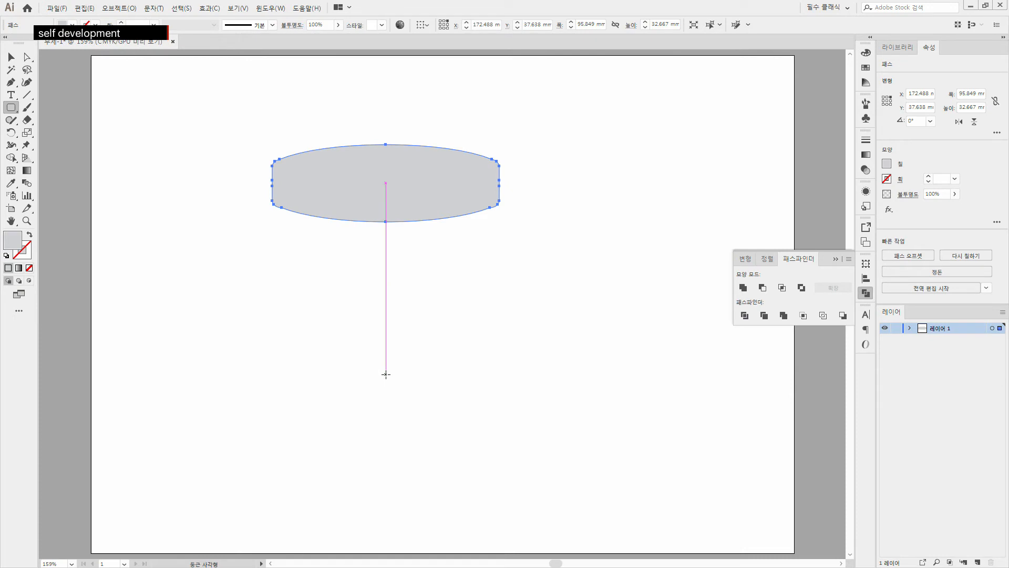
pyautogui.moveTo(386, 374); pyautogui.dragTo(500, 415)
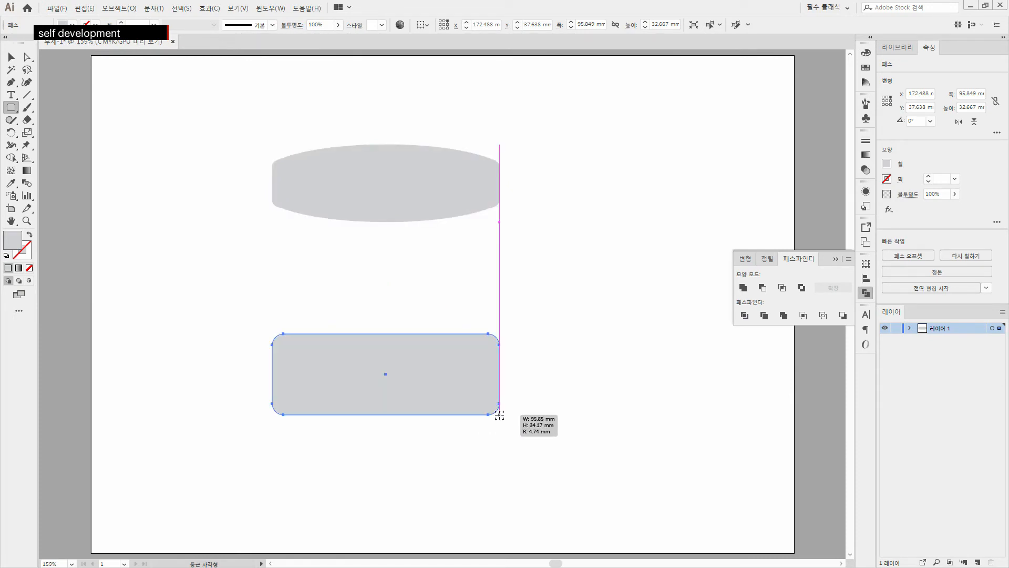
# Draw an ellipse about 112.27 by 54.14 mm from the centre of the new rounded rectangle
pyautogui.click(11, 107)
pyautogui.click(63, 135)
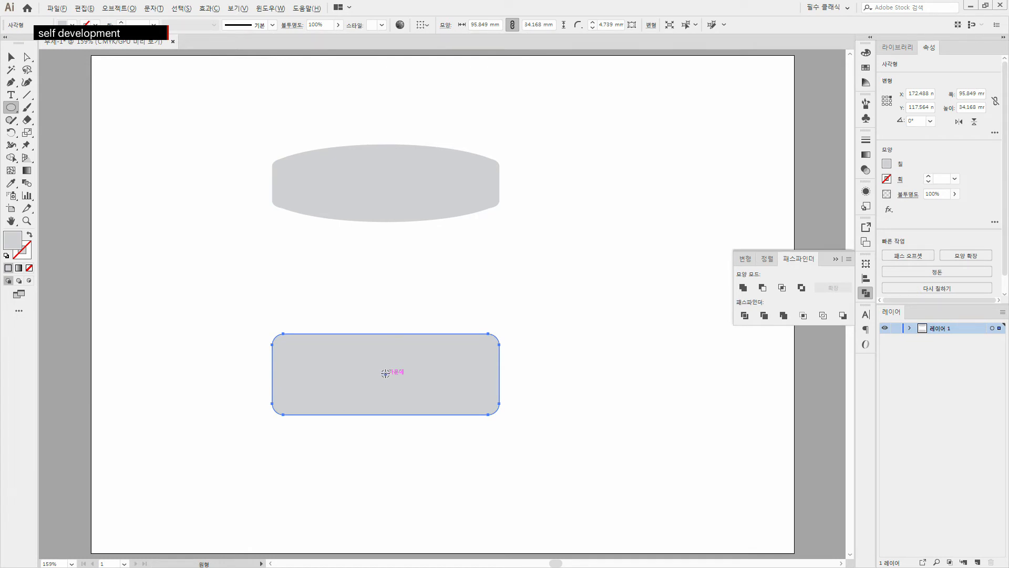
pyautogui.moveTo(395, 395); pyautogui.dragTo(502, 439)
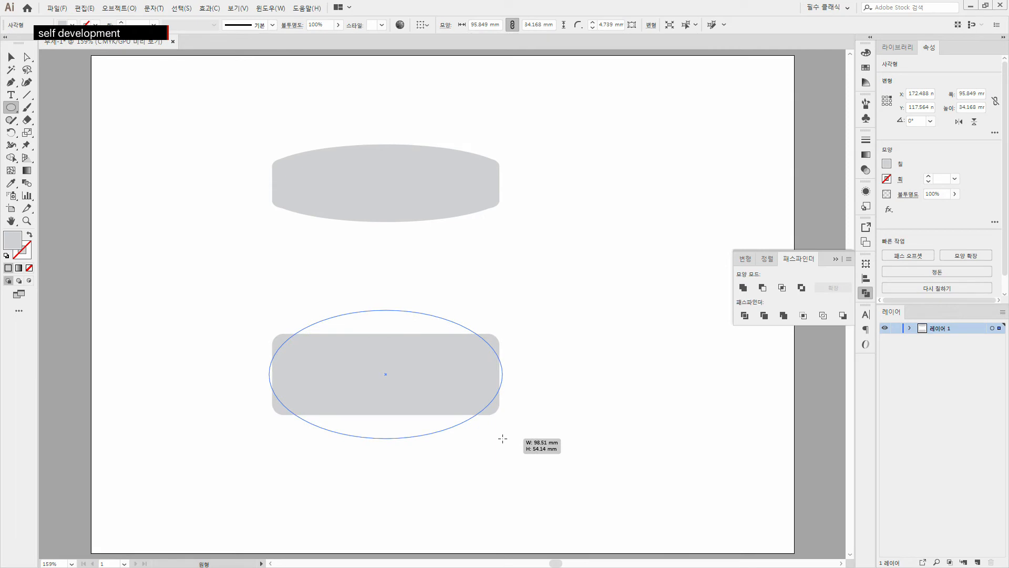
pyautogui.moveTo(503, 439); pyautogui.dragTo(519, 439)
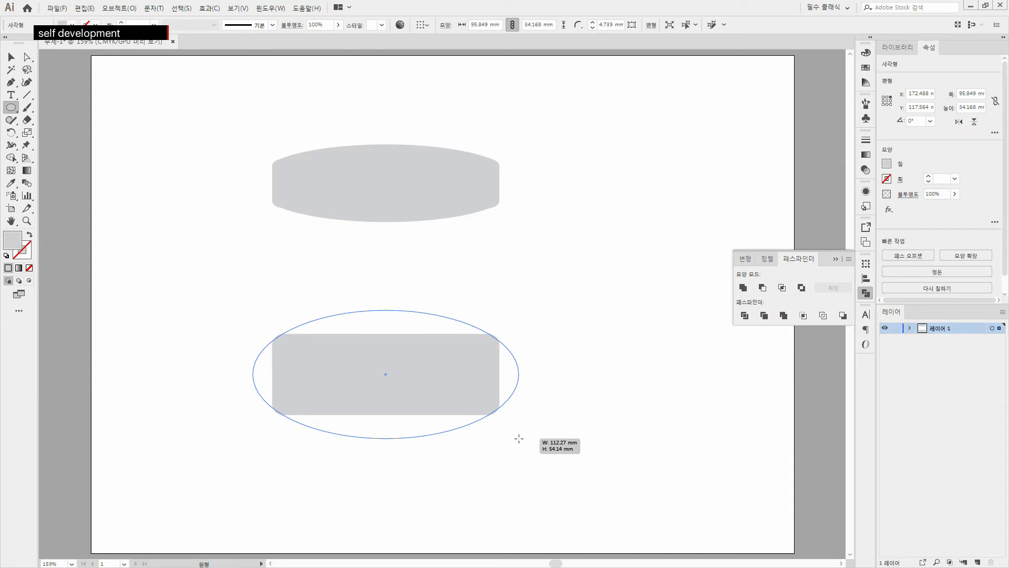
pyautogui.moveTo(519, 438); pyautogui.dragTo(519, 439)
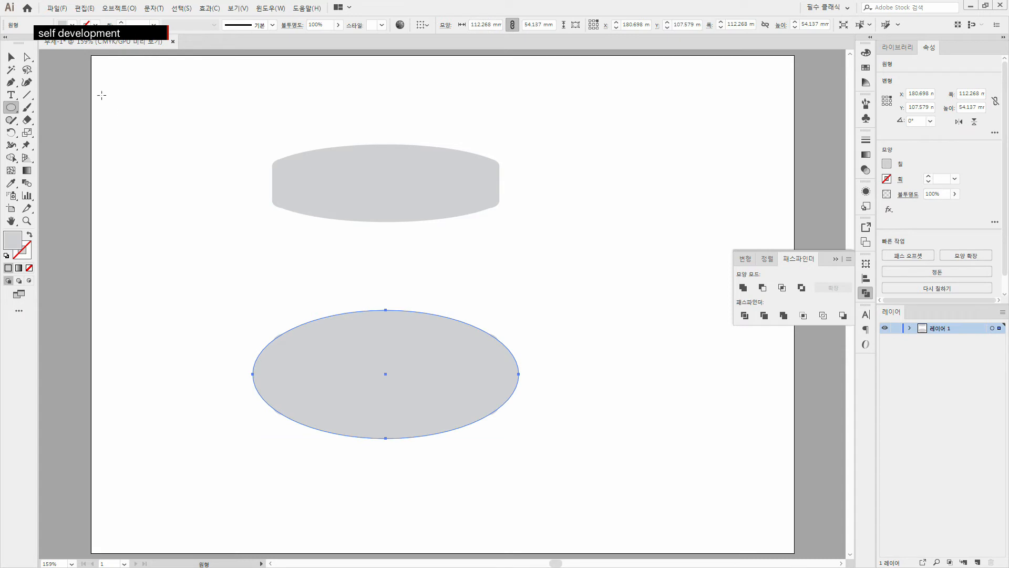
# Divide the lower ellipse and rounded rectangle along their overlaps with Pathfinder
pyautogui.click(11, 56)
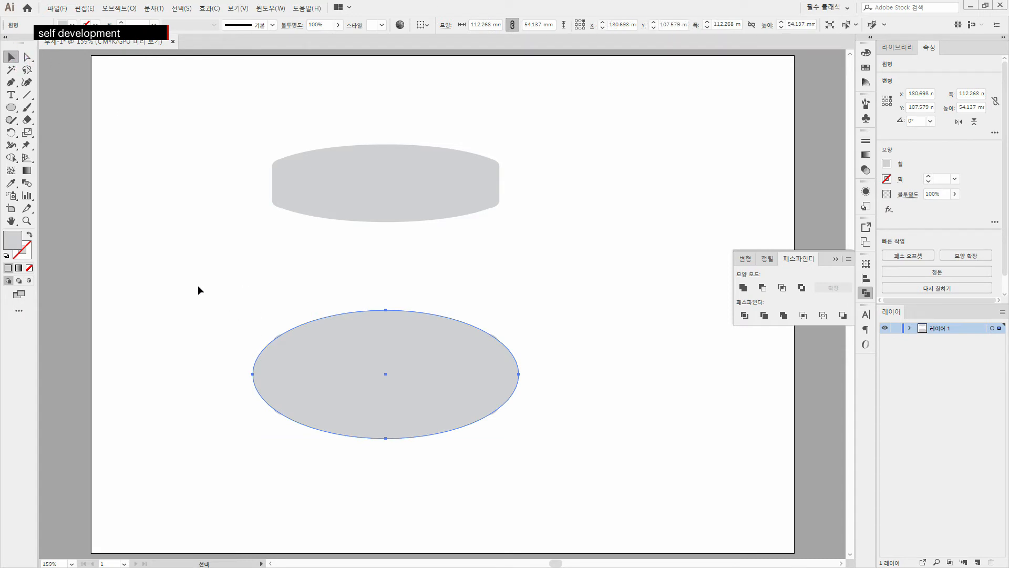
pyautogui.moveTo(184, 270); pyautogui.dragTo(555, 455)
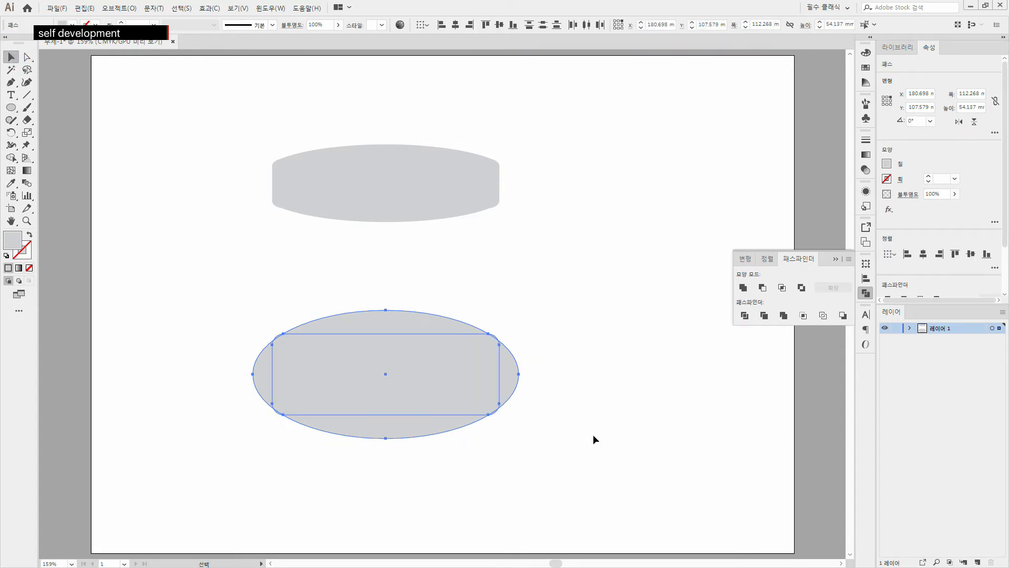
pyautogui.click(745, 316)
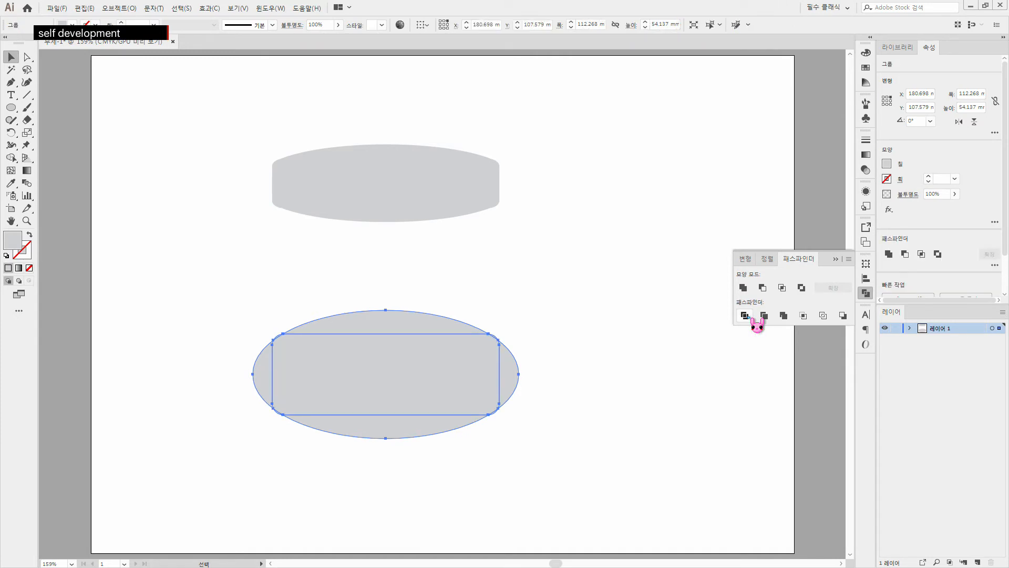
# In outline view, delete the divided ellipse's outer pieces on the rounded rectangle's right and left sides
pyautogui.hotkey('ctrl', 'y')
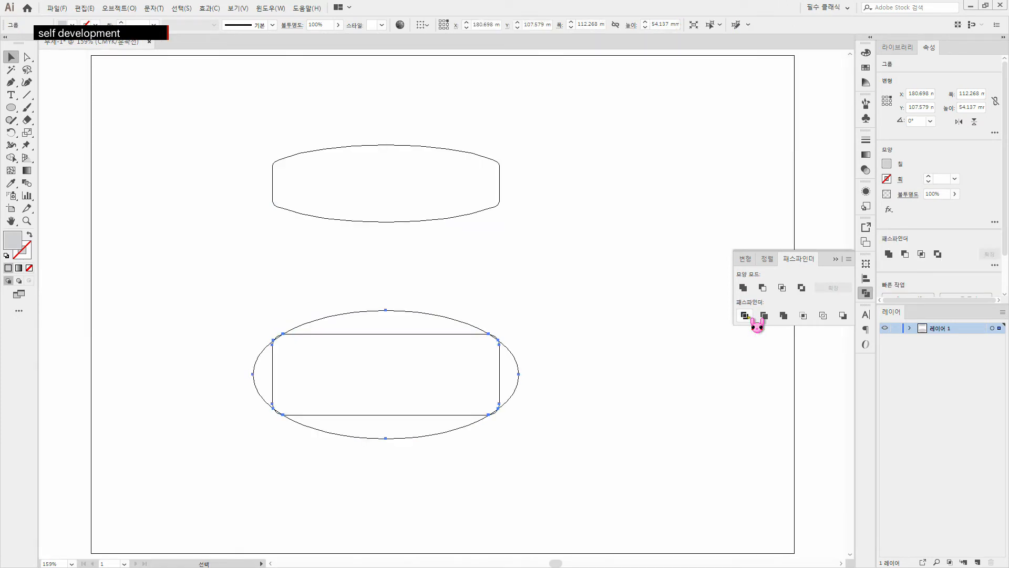
pyautogui.click(26, 56)
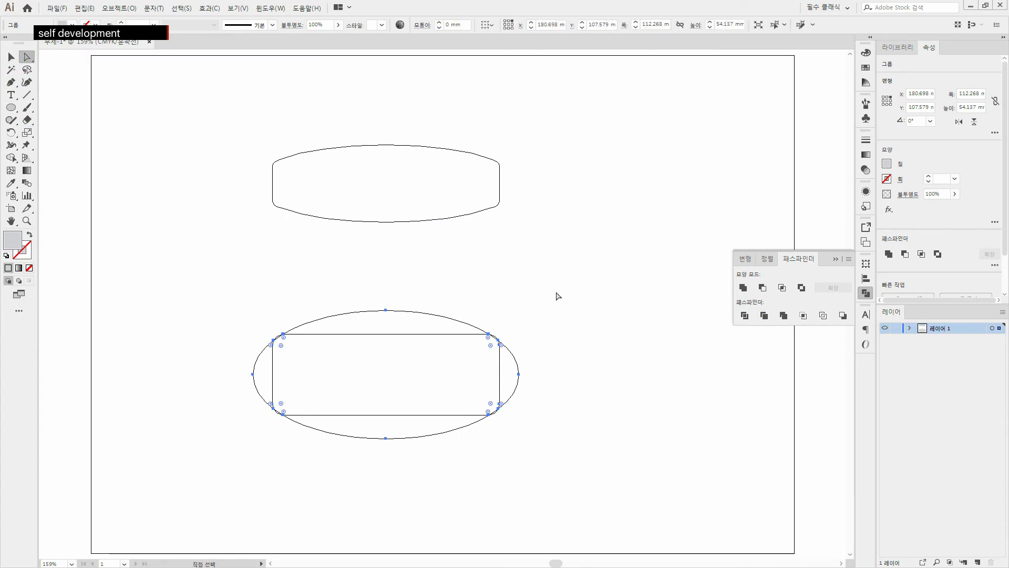
pyautogui.moveTo(548, 319); pyautogui.dragTo(509, 429)
pyautogui.press('Delete')
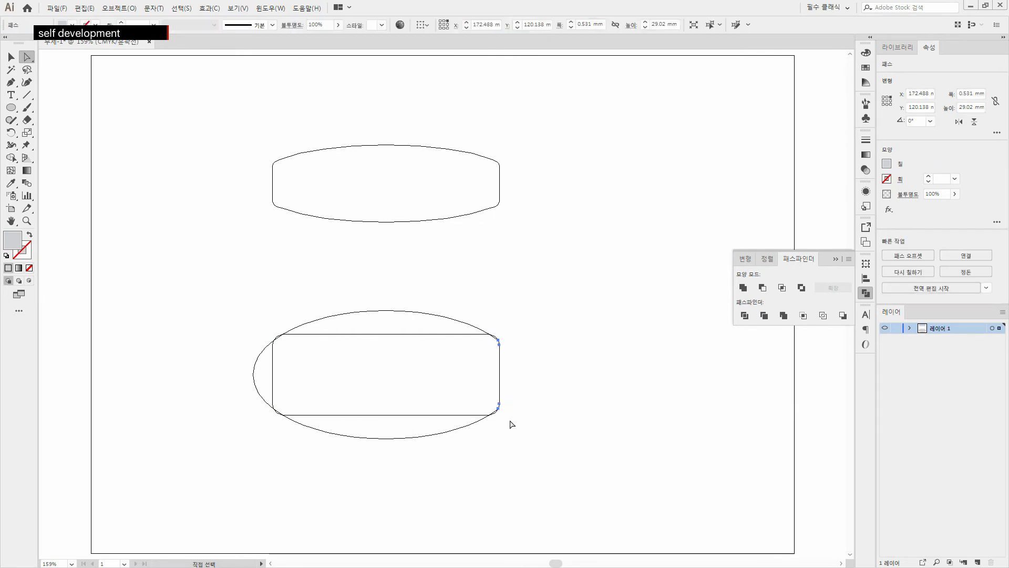
pyautogui.moveTo(217, 341); pyautogui.dragTo(262, 413)
pyautogui.press('Delete')
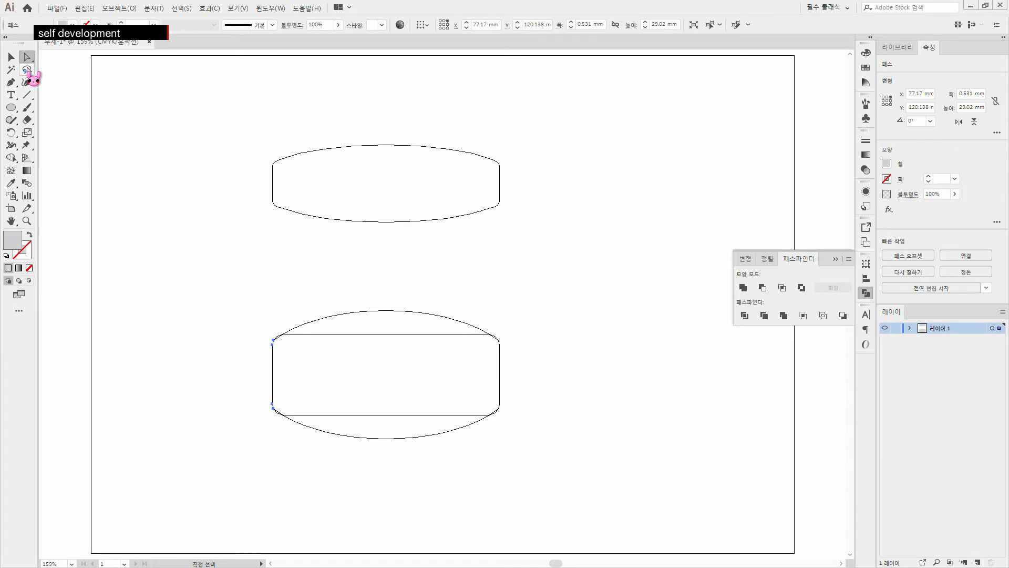
# Unite the remaining pieces of the lower figure into a single shape with Pathfinder
pyautogui.click(12, 58)
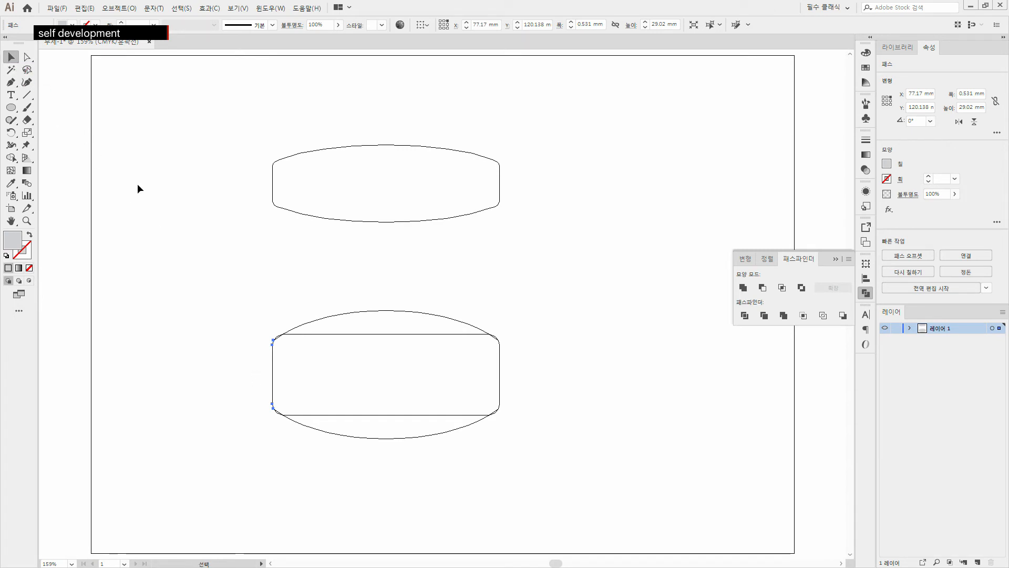
pyautogui.moveTo(212, 293); pyautogui.dragTo(562, 450)
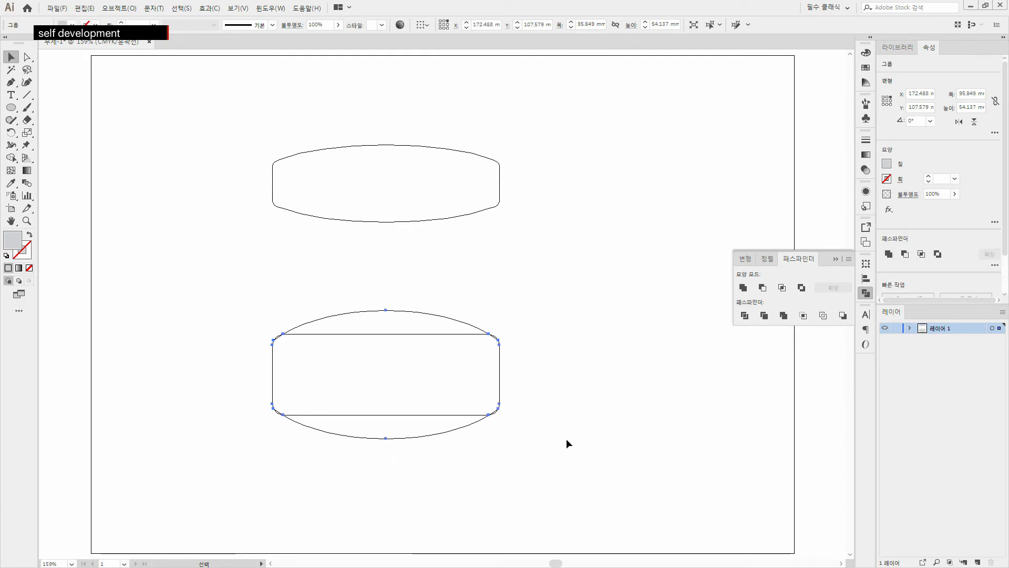
pyautogui.click(749, 293)
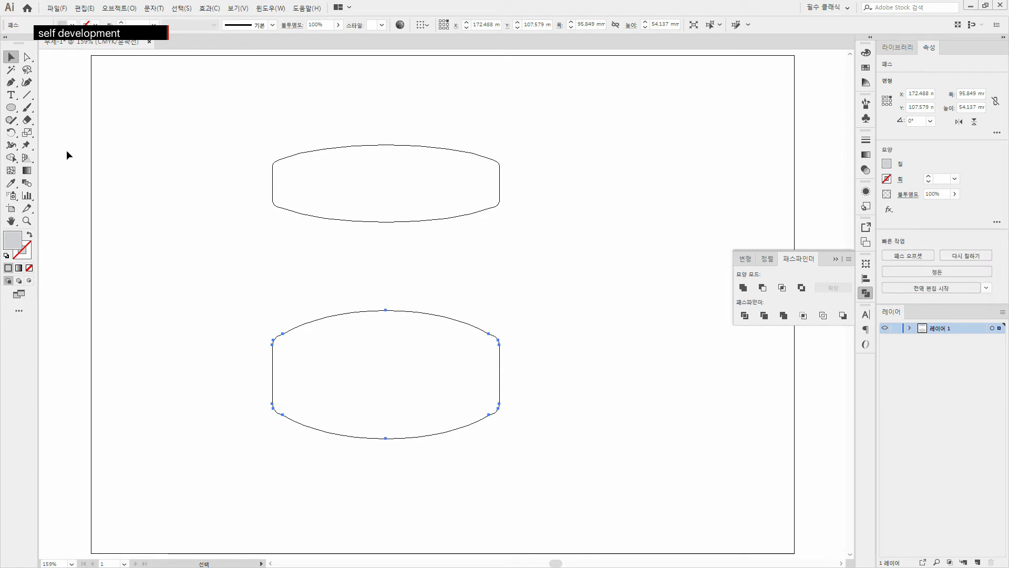
# Scale the lower shape's height to about 35.5 mm around its centre, restore the filled preview and deselect it
pyautogui.click(27, 133)
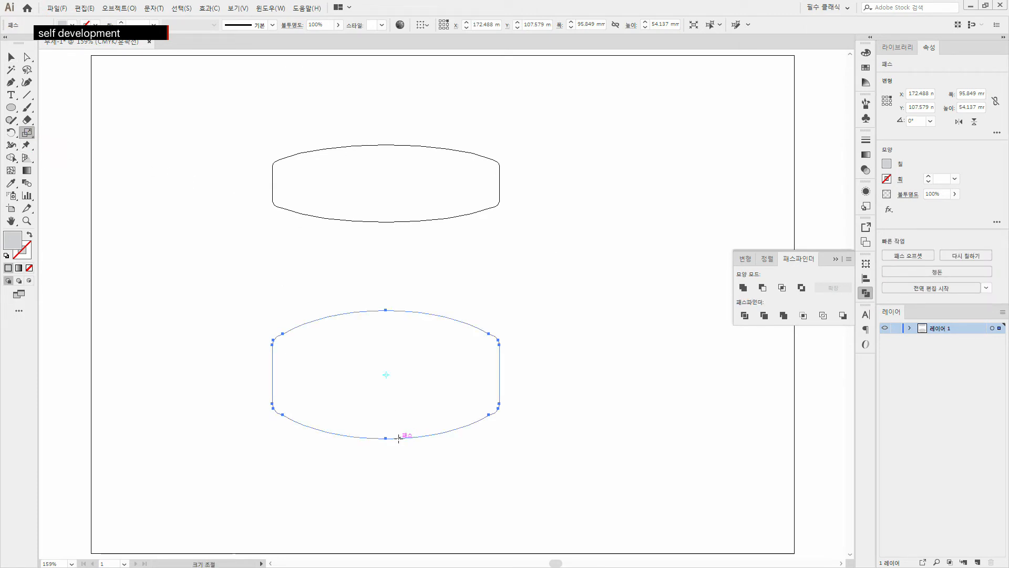
pyautogui.moveTo(383, 434); pyautogui.dragTo(381, 415)
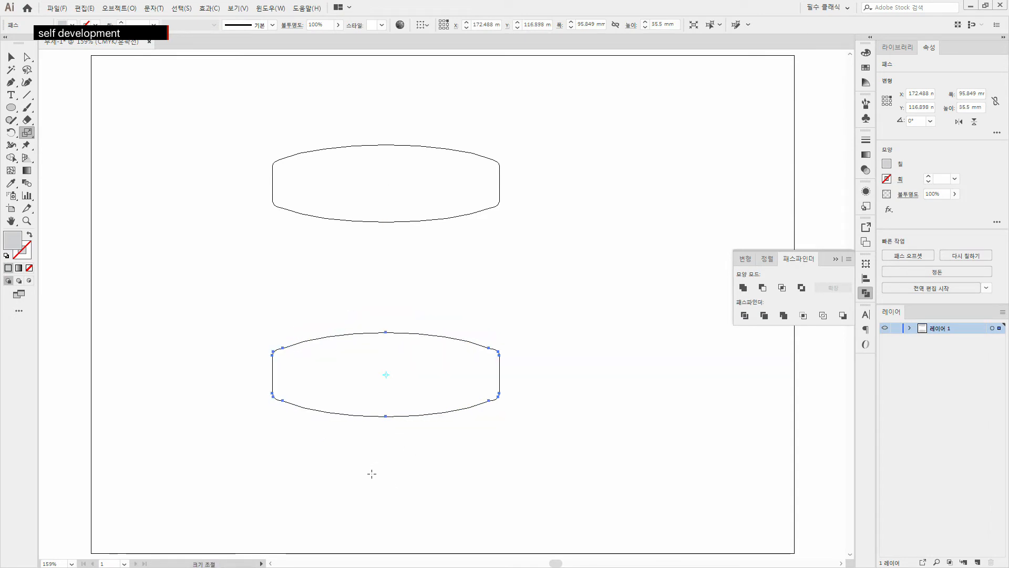
pyautogui.hotkey('ctrl', 'y')
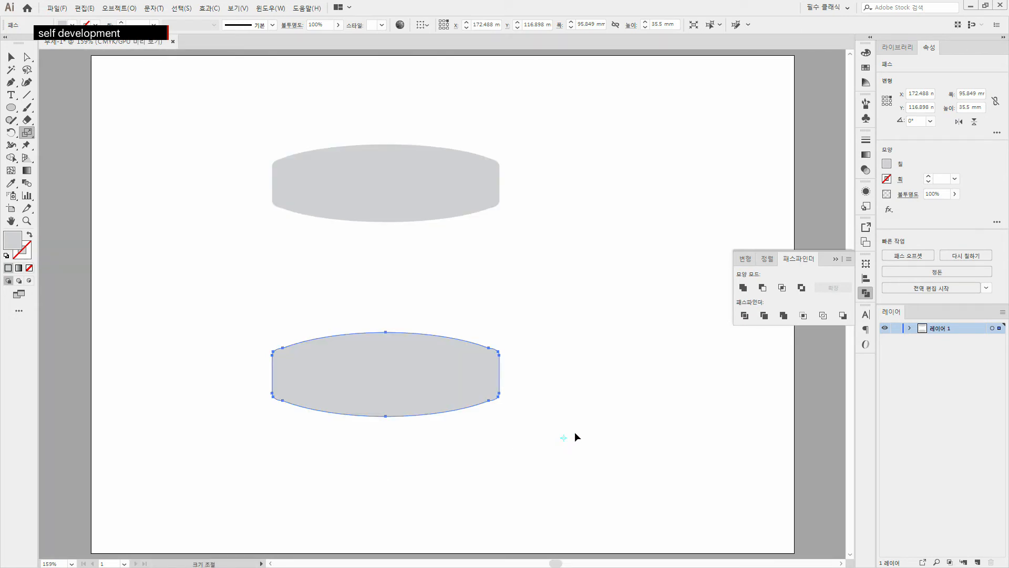
pyautogui.click(11, 57)
pyautogui.click(552, 380)
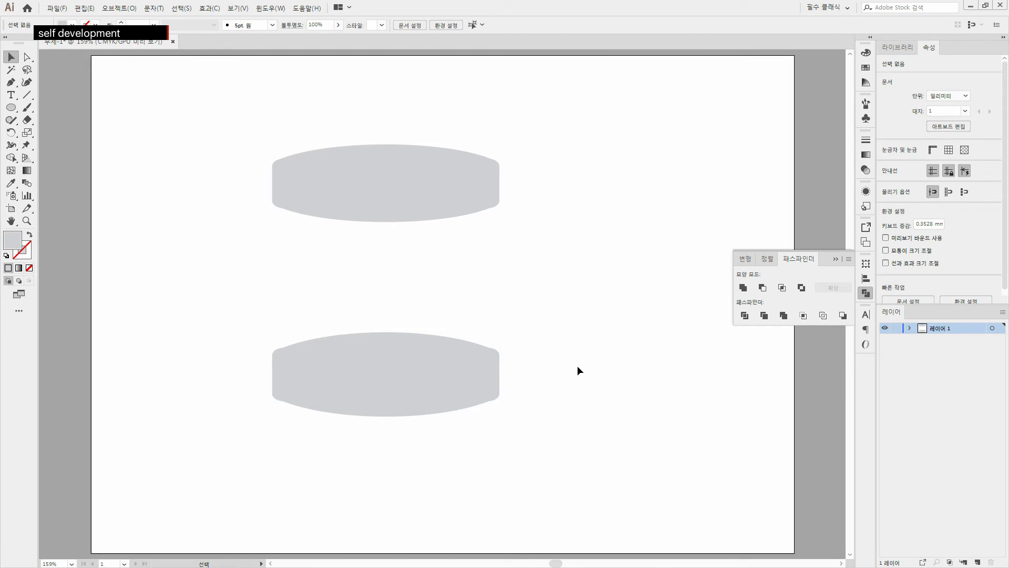
# Delete the lower barrel shape and move the remaining one down the artboard to about X 168.9 mm, Y 66.5 mm
pyautogui.moveTo(553, 304); pyautogui.dragTo(251, 433)
pyautogui.press('Delete')
pyautogui.click(424, 198)
pyautogui.moveTo(438, 266); pyautogui.dragTo(439, 267)
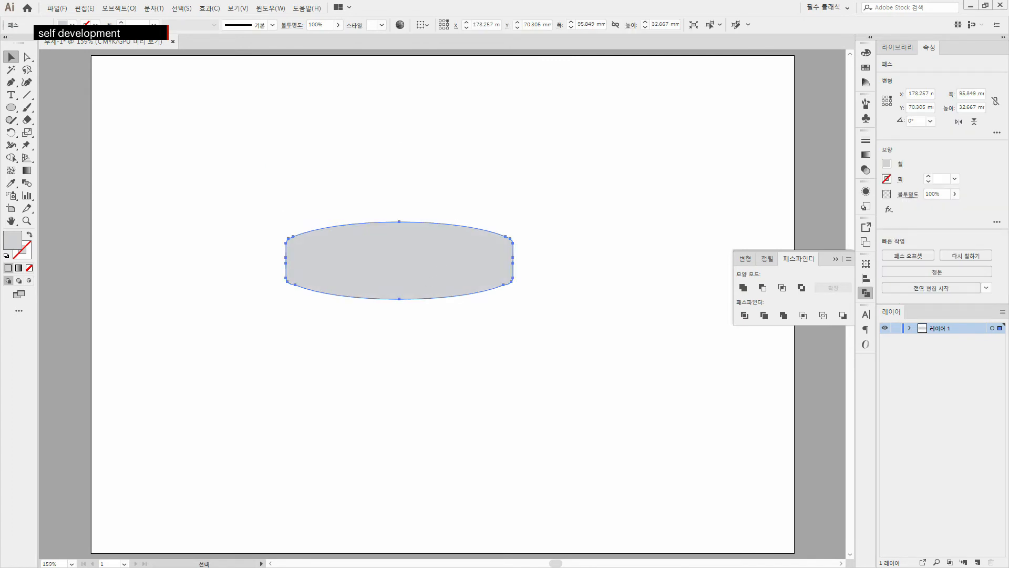
pyautogui.moveTo(446, 263); pyautogui.dragTo(423, 256)
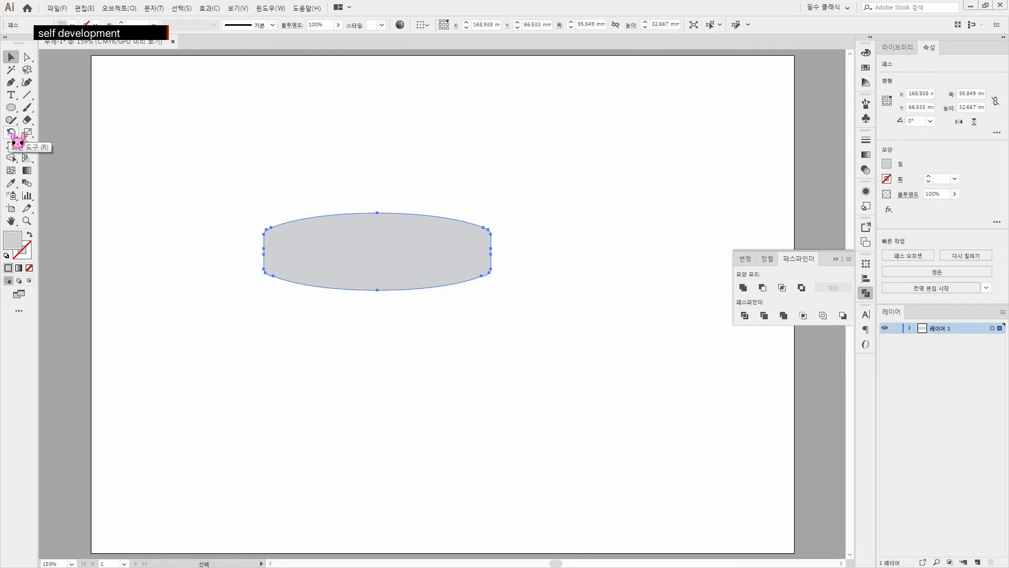
# Create a copy of the barrel shape rotated 60° about its centre, keeping the horizontal original
pyautogui.doubleClick(11, 132)
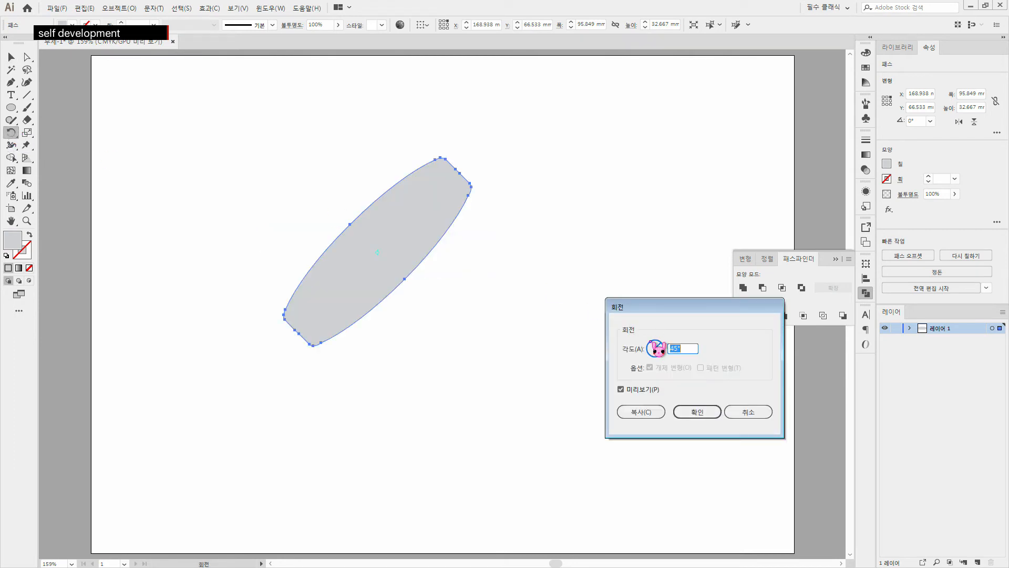
pyautogui.press('Return')
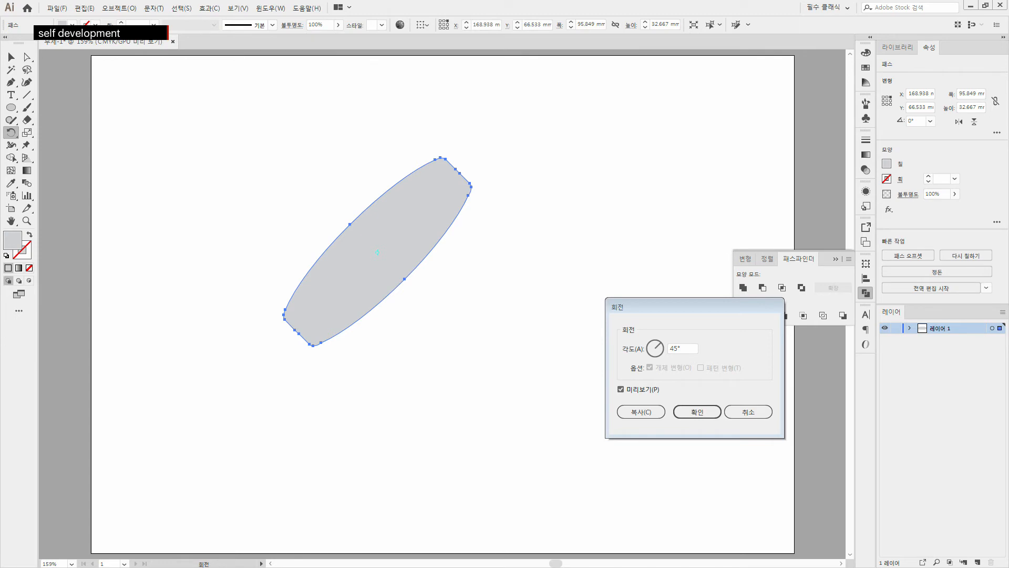
pyautogui.click(688, 347)
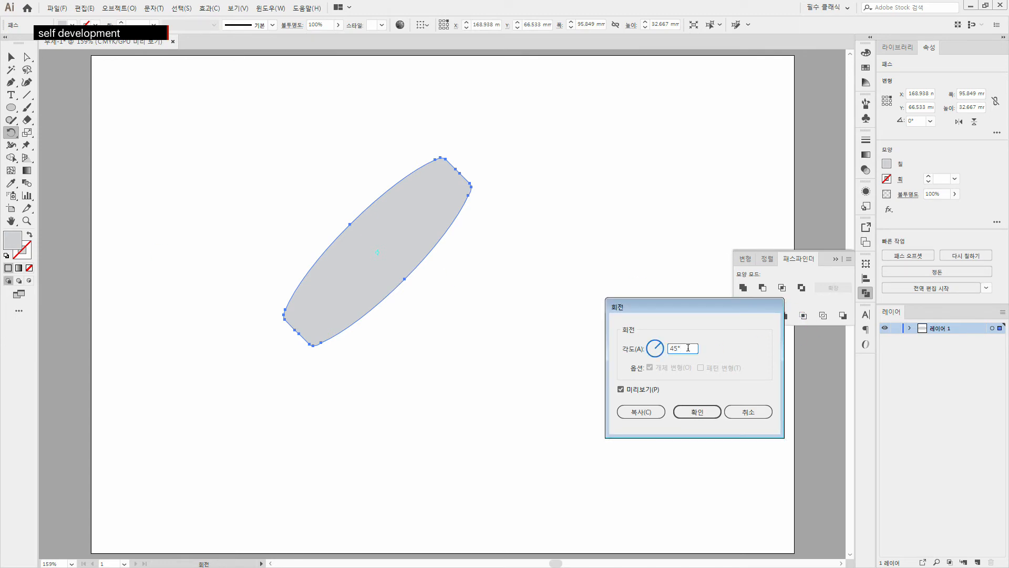
pyautogui.moveTo(688, 347); pyautogui.dragTo(604, 354)
pyautogui.write('60')
pyautogui.click(652, 390)
pyautogui.click(652, 390)
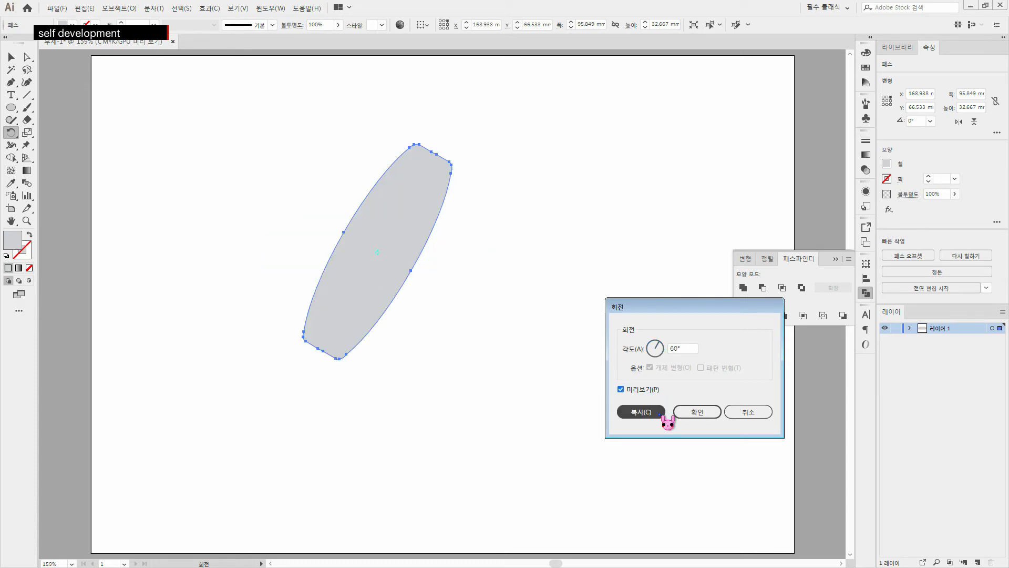
pyautogui.click(661, 415)
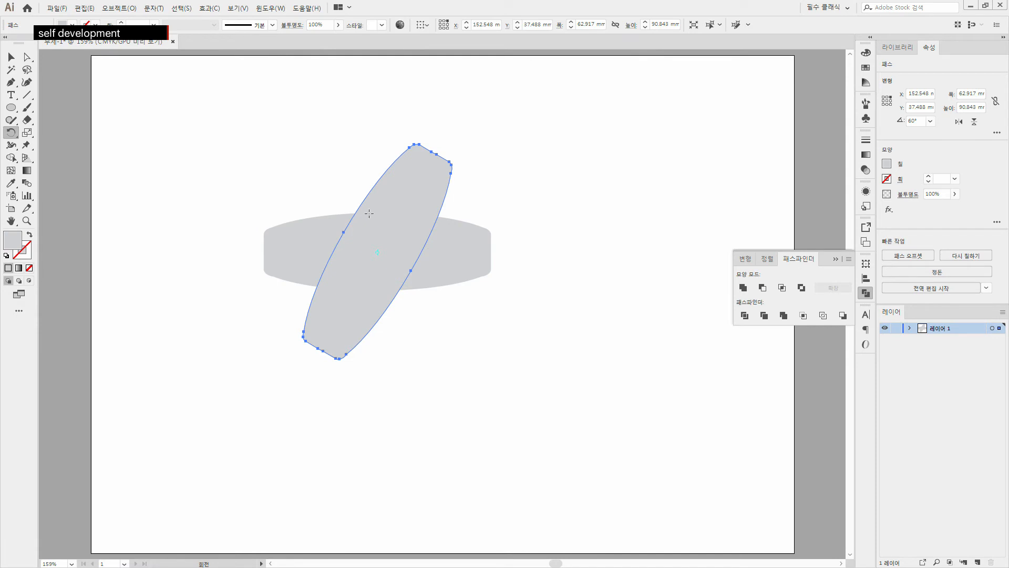
# Create a mirrored copy of the tilted barrel with the Reflect tool about the vertical axis
pyautogui.doubleClick(11, 133)
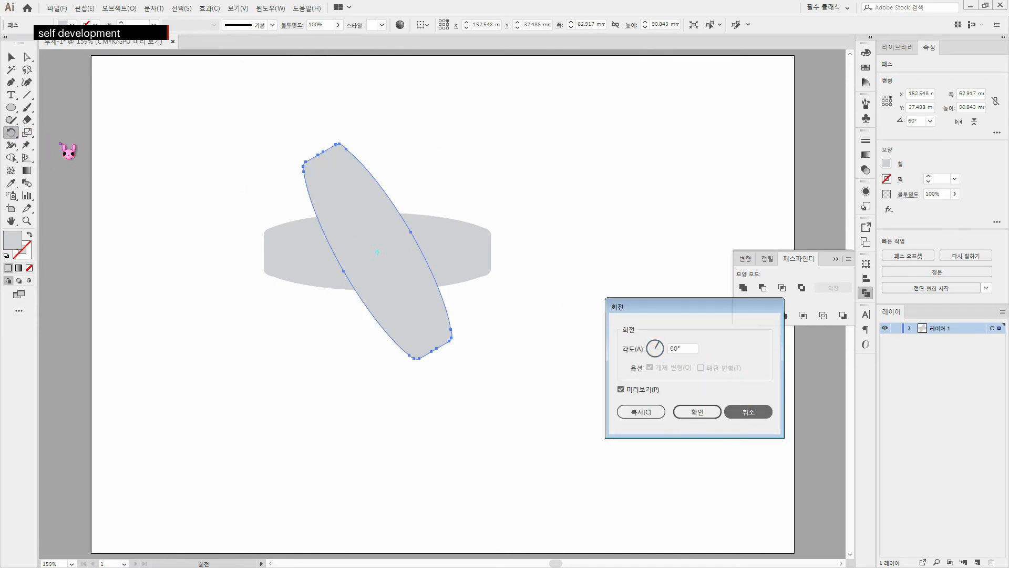
pyautogui.press('Escape')
pyautogui.click(11, 132)
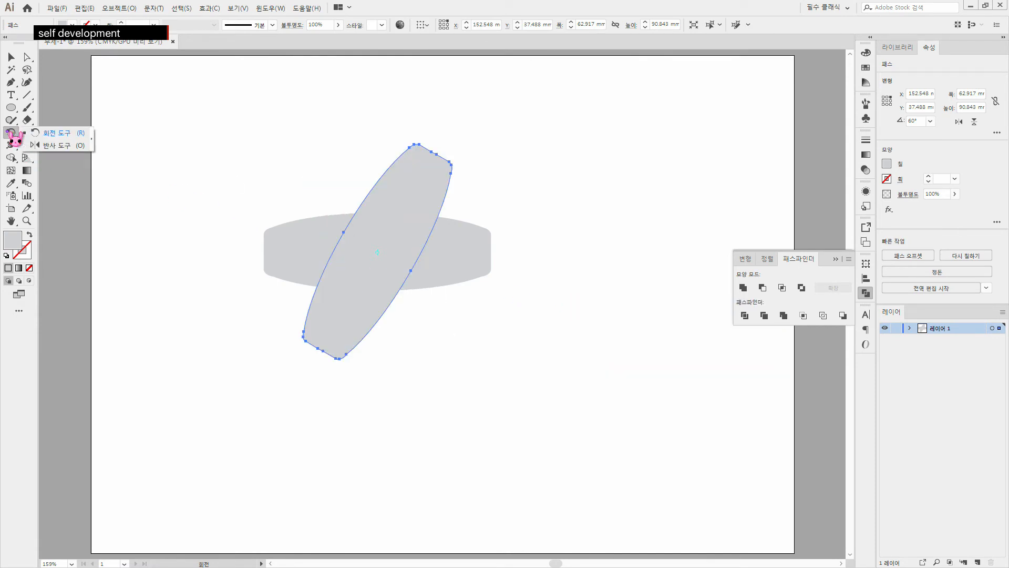
pyautogui.click(58, 146)
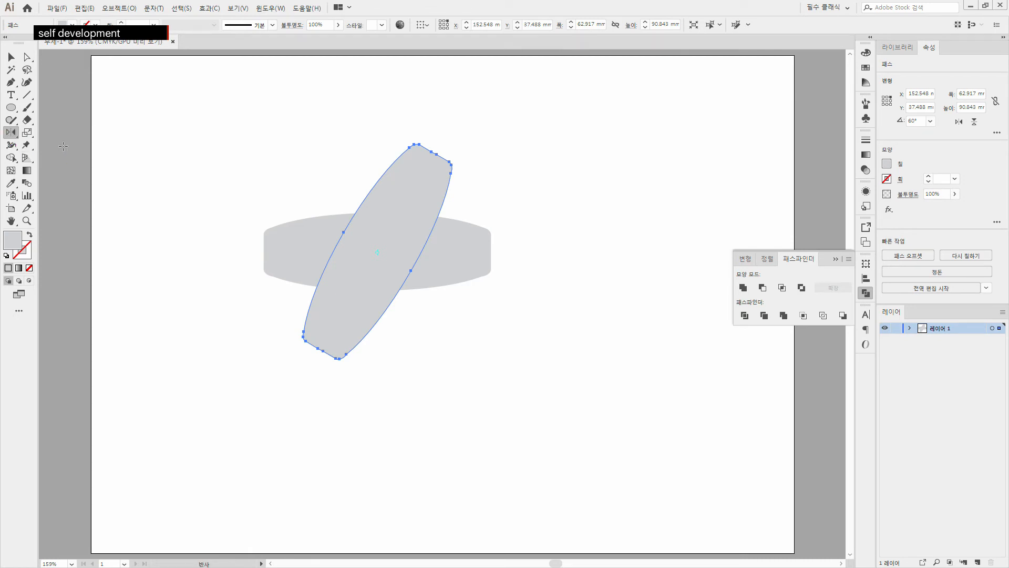
pyautogui.doubleClick(10, 132)
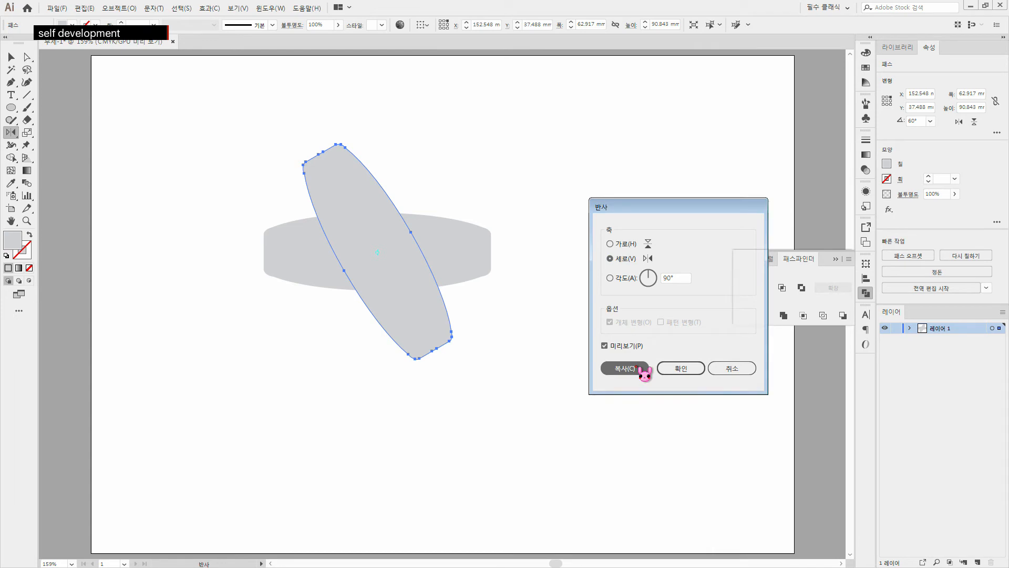
pyautogui.click(626, 368)
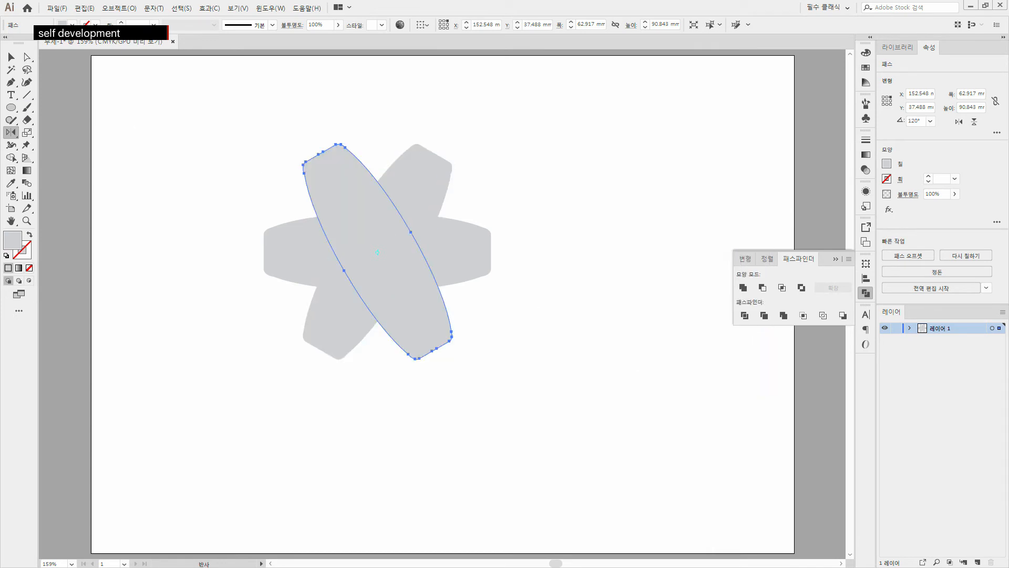
# Select all three crossing barrel shapes and unite them into one six-armed shape with Pathfinder
pyautogui.click(11, 57)
pyautogui.click(209, 185)
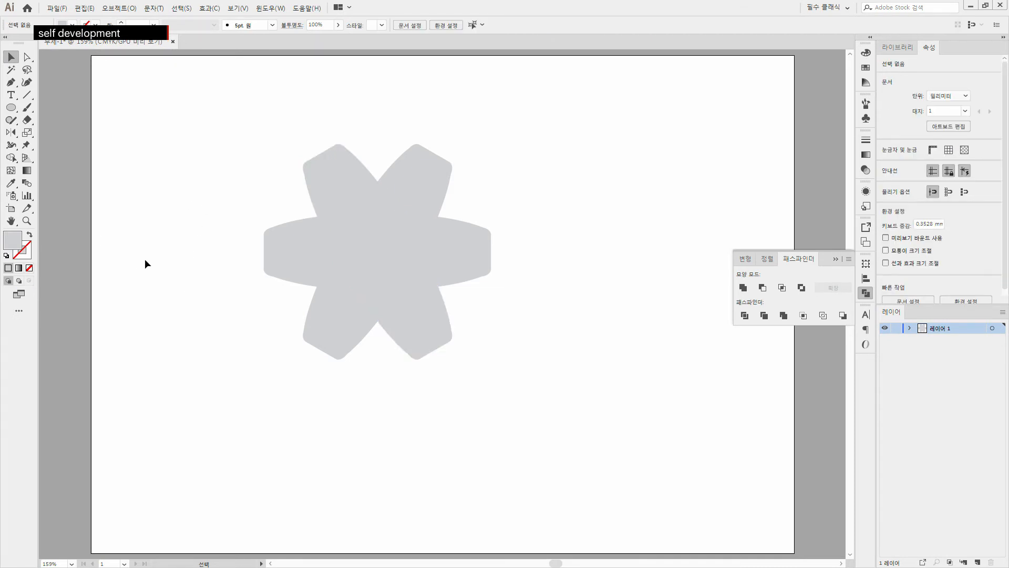
pyautogui.moveTo(214, 123); pyautogui.dragTo(561, 395)
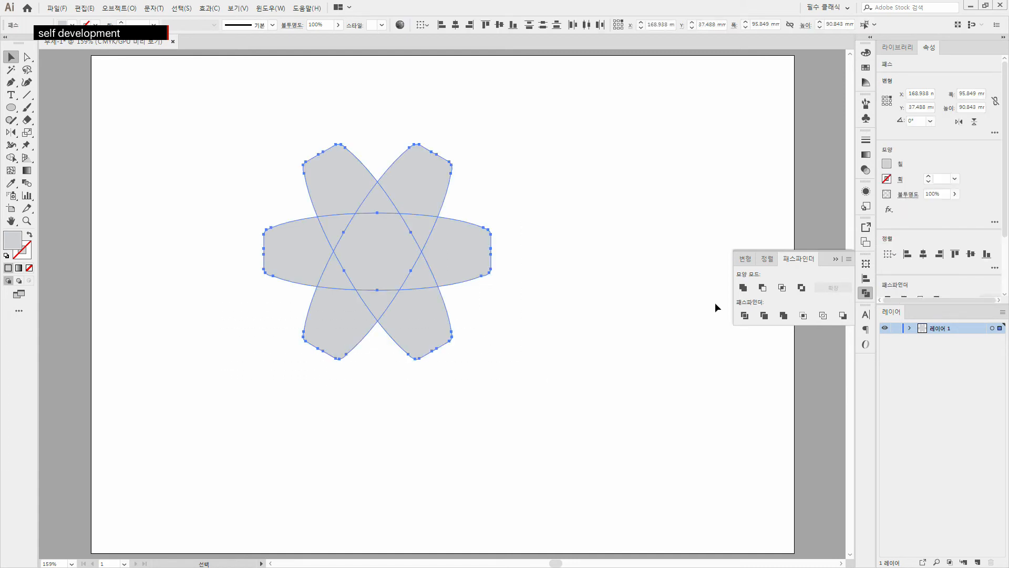
pyautogui.click(743, 287)
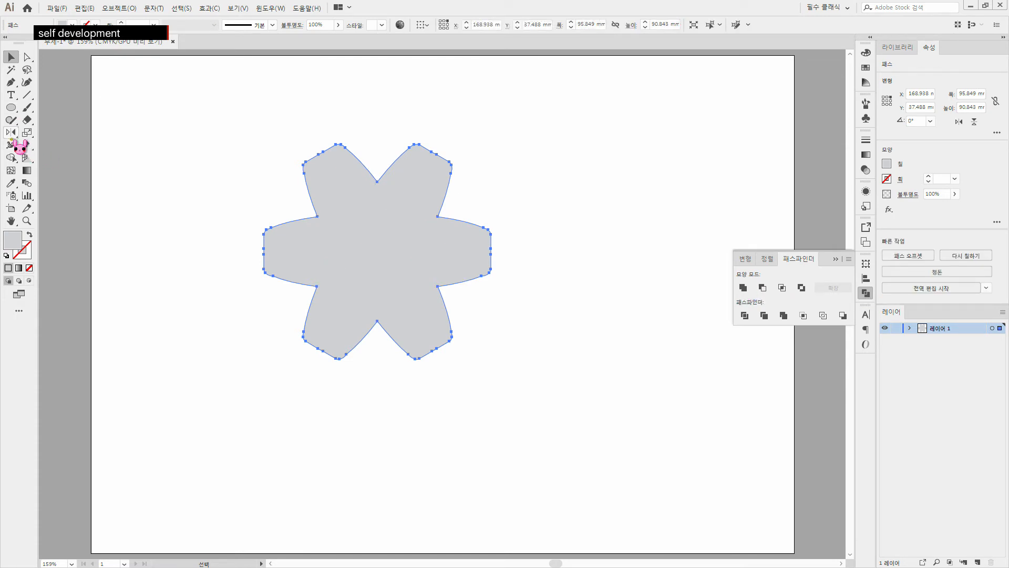
# Rotate the united six-armed shape by 90° about its centre and deselect it
pyautogui.moveTo(12, 133); pyautogui.dragTo(45, 133)
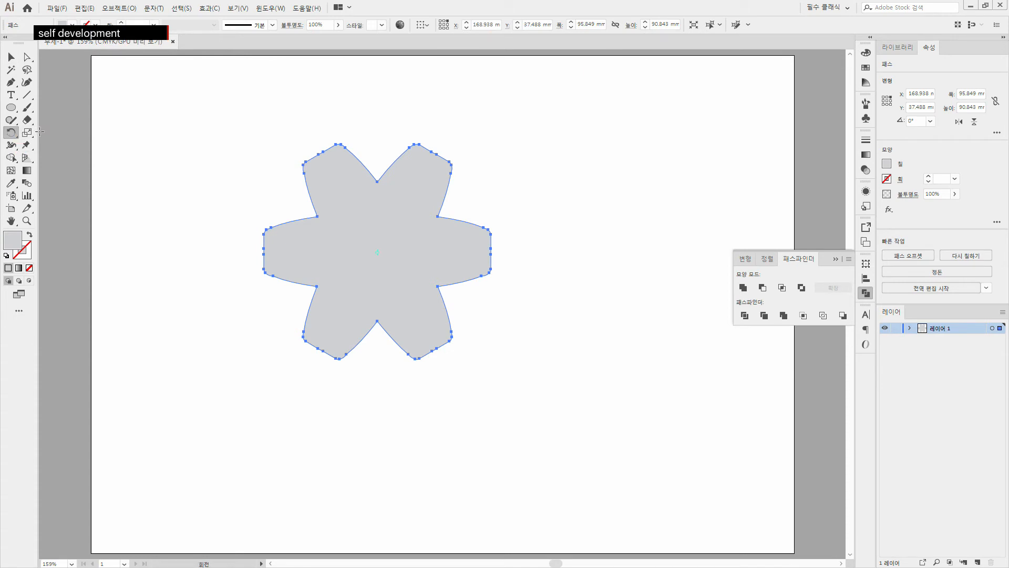
pyautogui.doubleClick(10, 133)
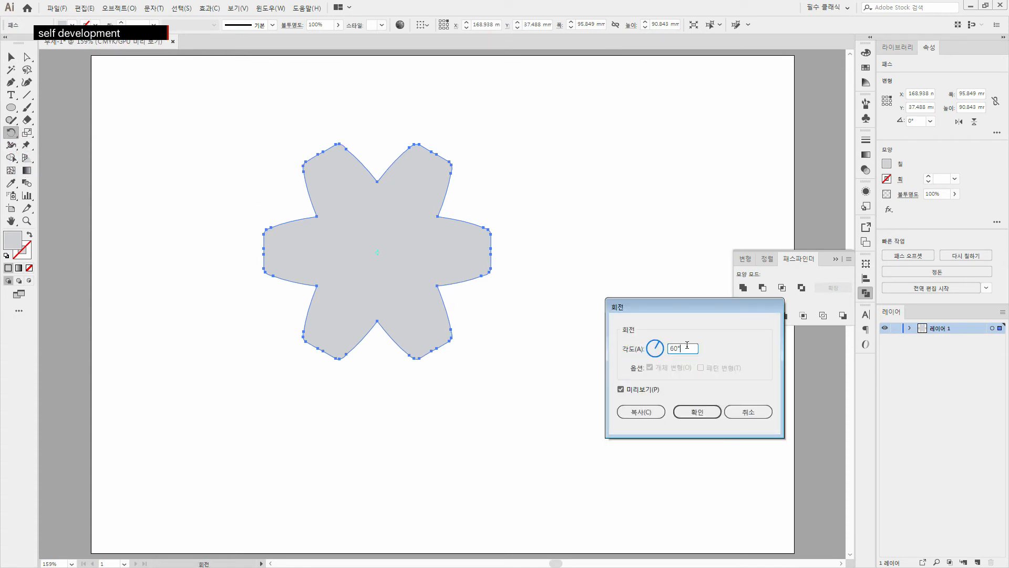
pyautogui.write('90')
pyautogui.click(652, 393)
pyautogui.click(653, 392)
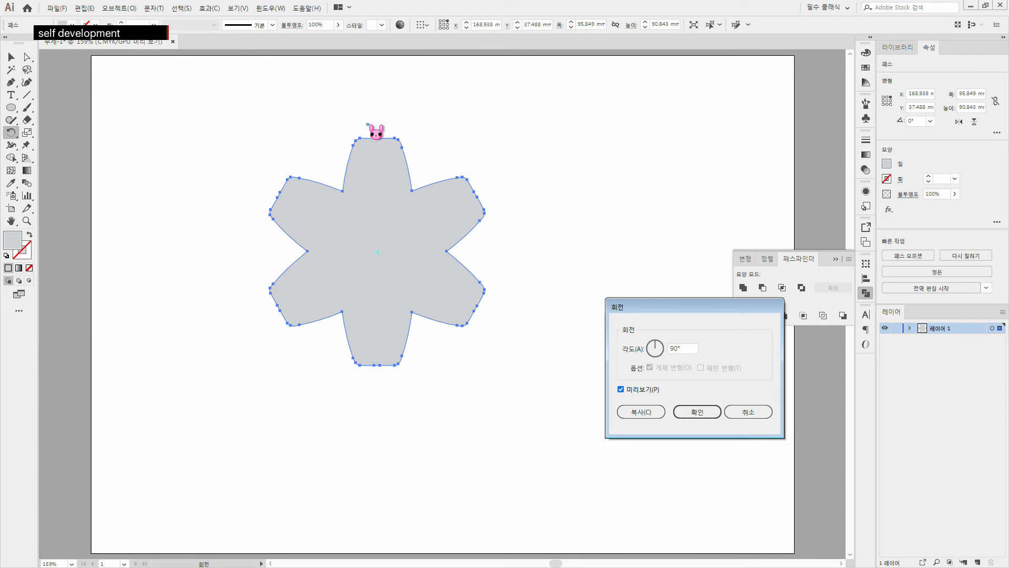
pyautogui.click(677, 409)
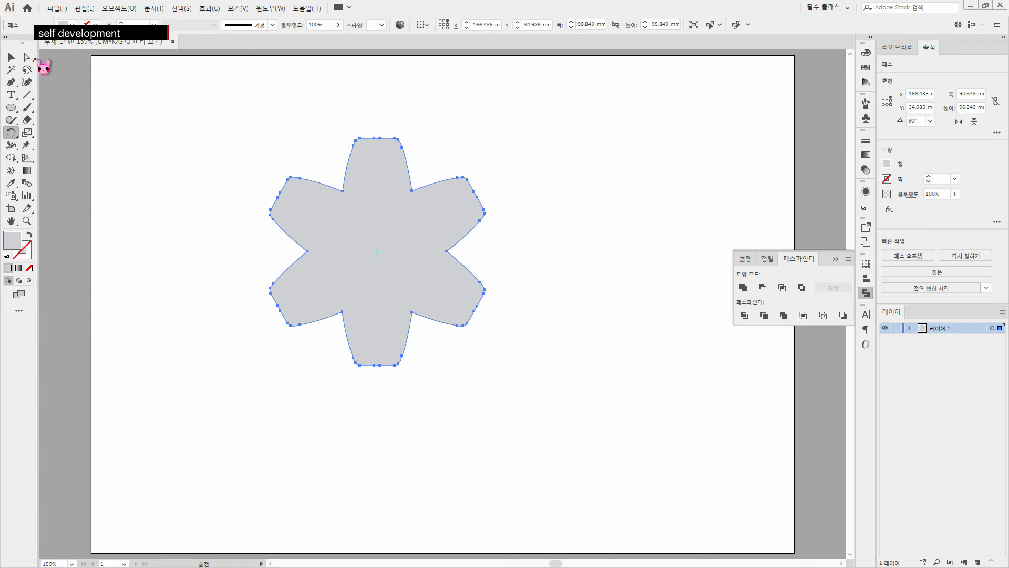
pyautogui.click(11, 57)
pyautogui.click(168, 216)
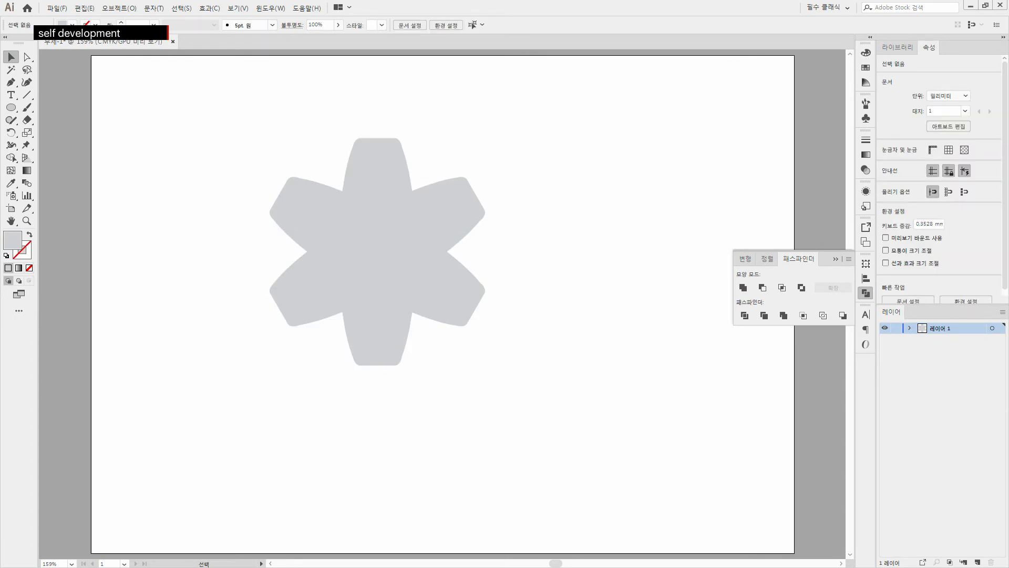
pyautogui.click(27, 94)
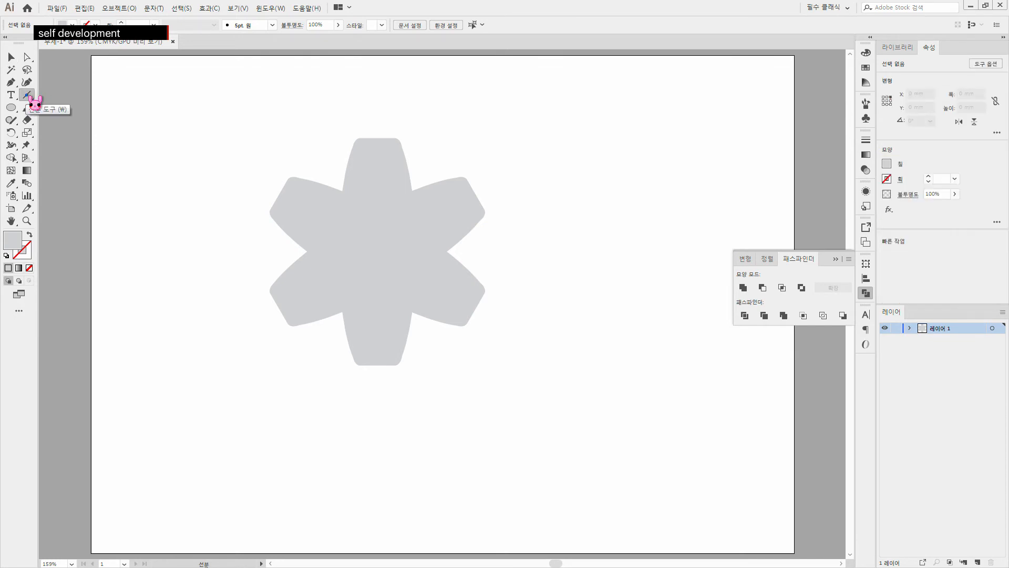
pyautogui.click(342, 170)
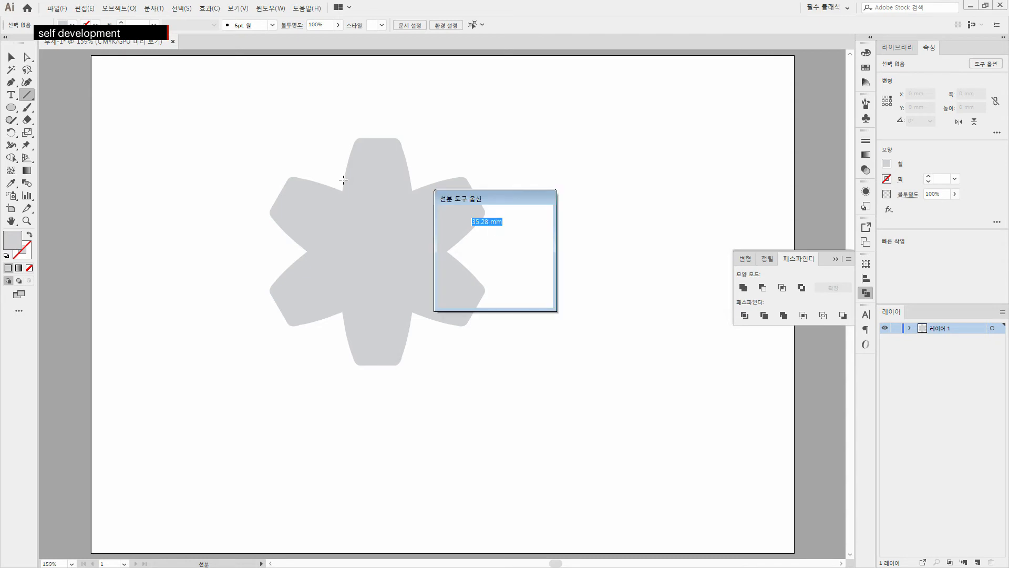
pyautogui.press('Escape')
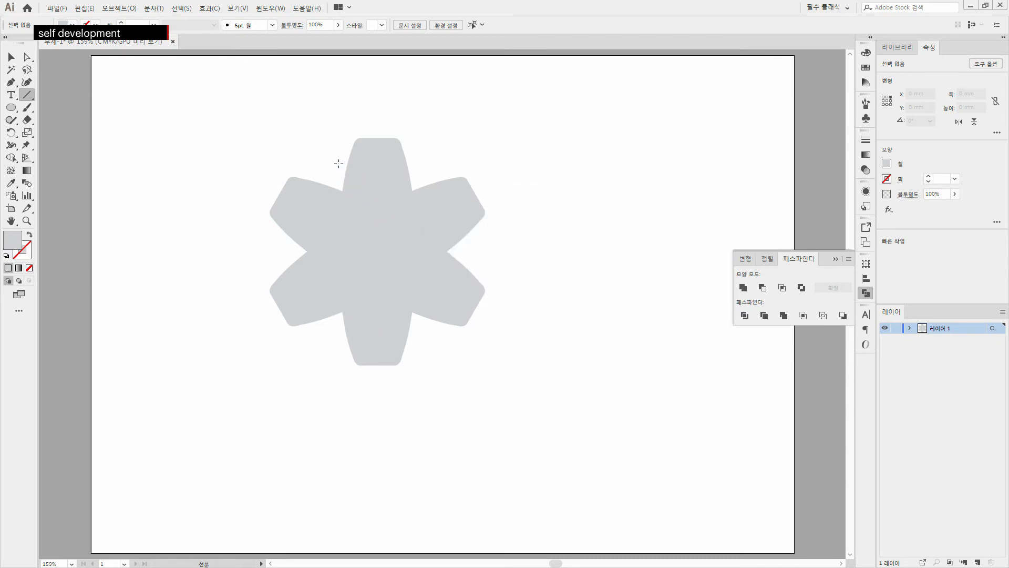
pyautogui.moveTo(341, 166); pyautogui.dragTo(304, 84)
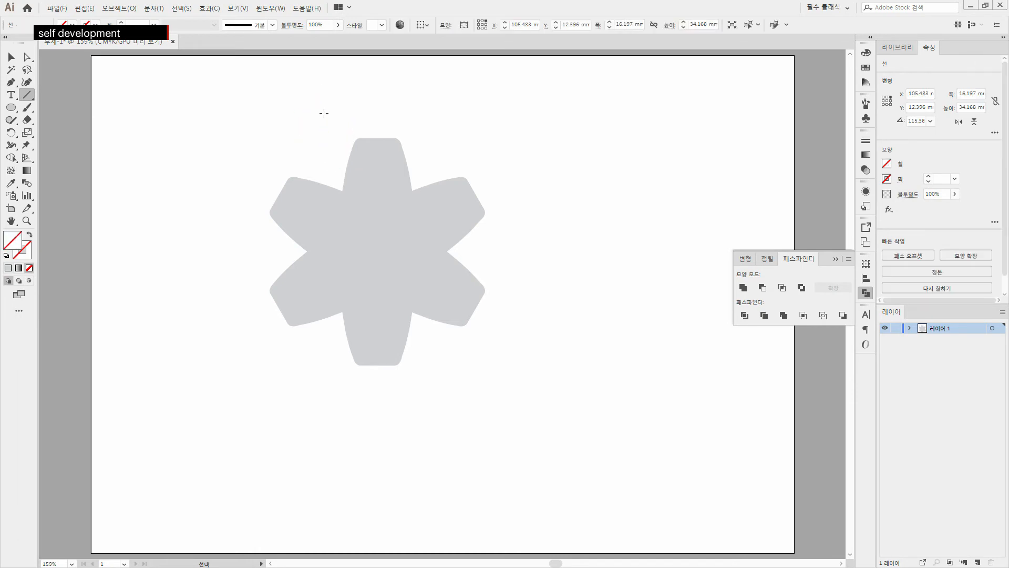
pyautogui.hotkey('ctrl', 'z')
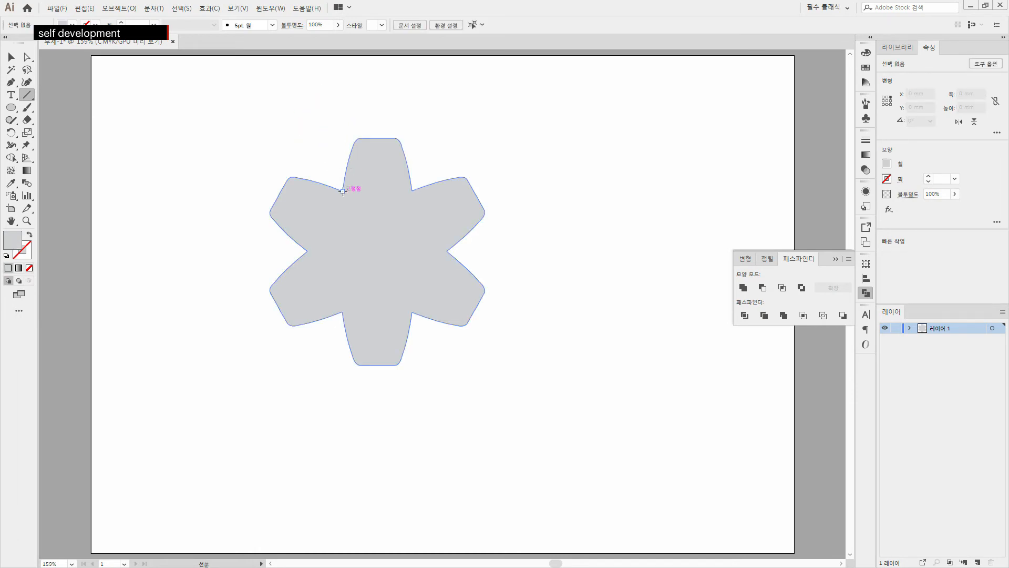
# Draw a vertical line about 50.8 mm long joining the notches left of the upright arms, and divide the shape along it with Pathfinder
pyautogui.moveTo(343, 191); pyautogui.dragTo(343, 311)
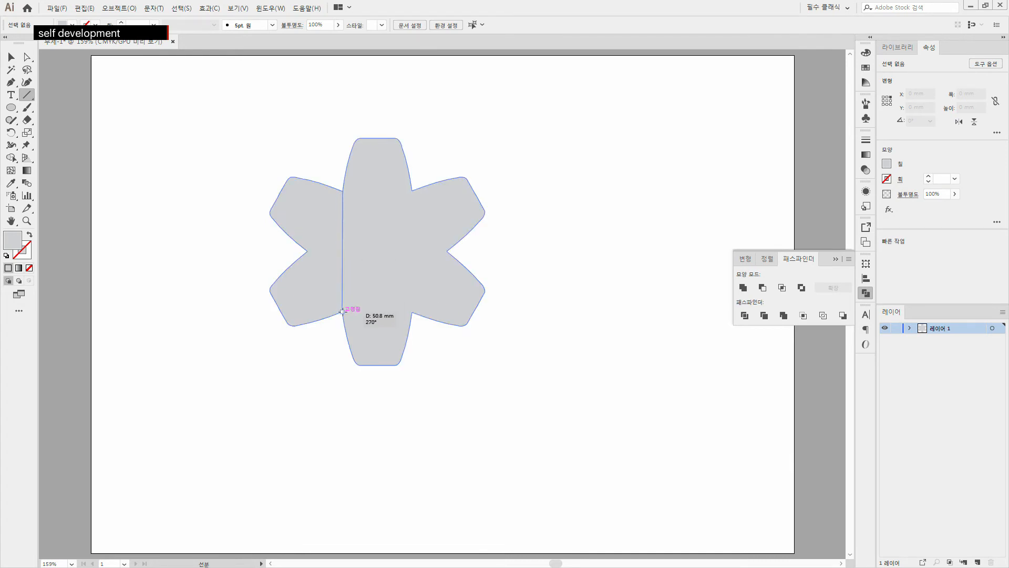
pyautogui.moveTo(343, 312); pyautogui.dragTo(343, 312)
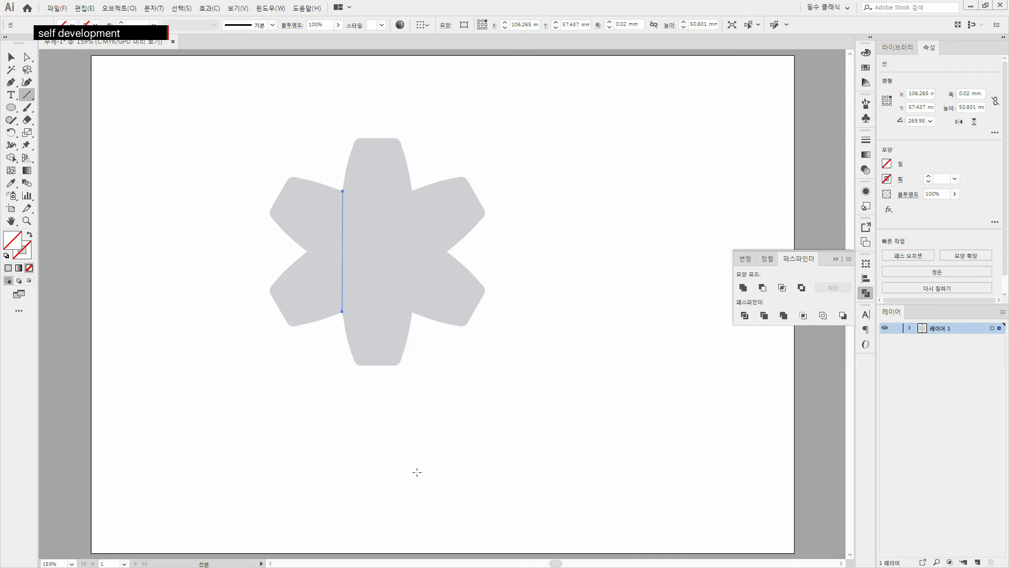
pyautogui.click(11, 56)
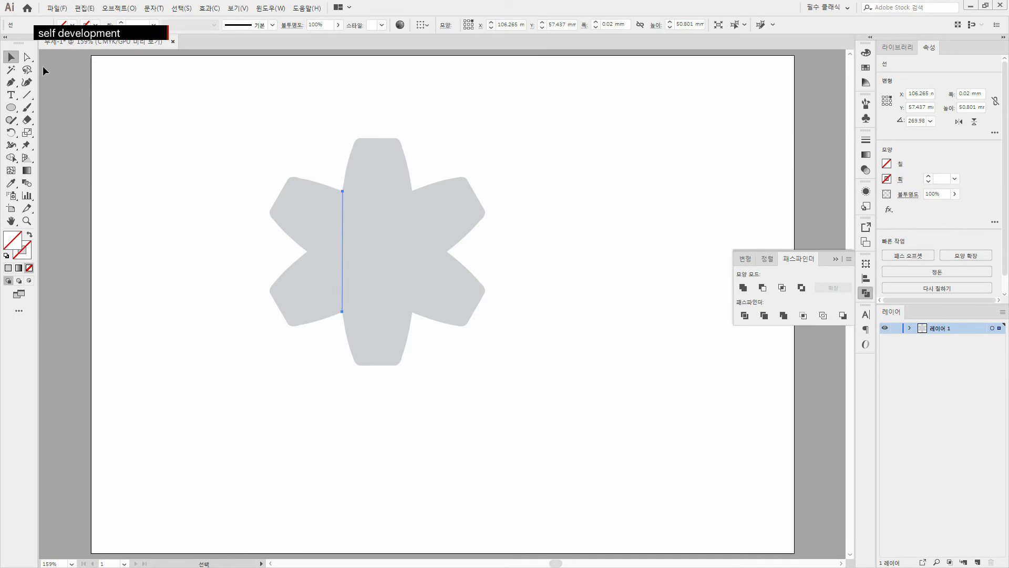
pyautogui.moveTo(245, 127); pyautogui.dragTo(552, 385)
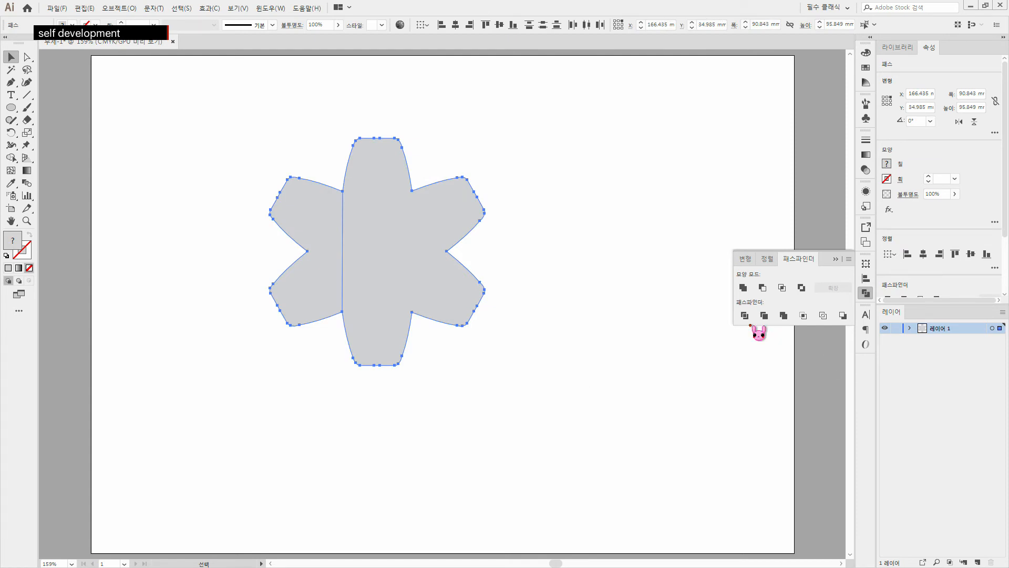
pyautogui.click(745, 316)
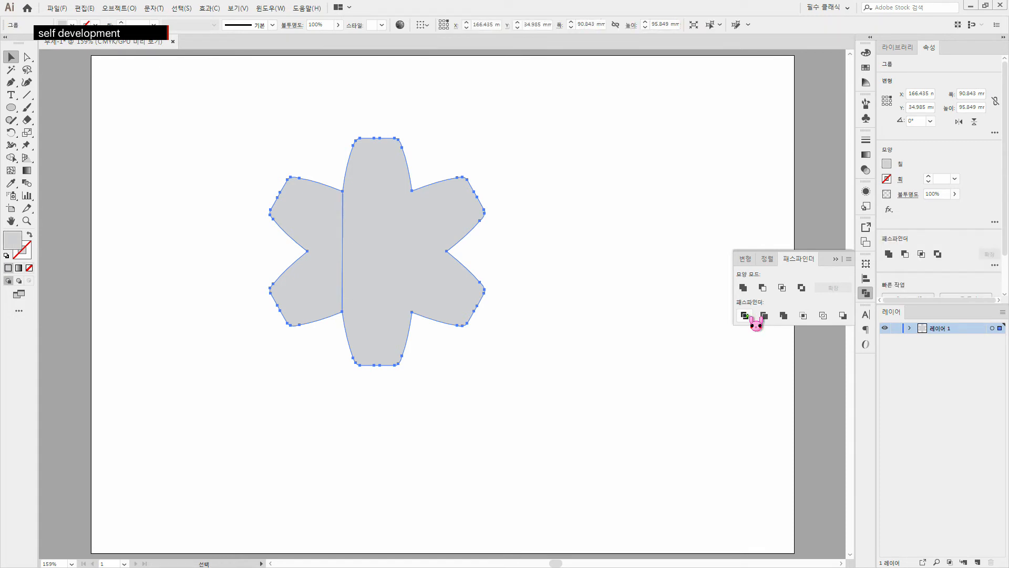
# Ungroup the divided shape into separate pieces and clear the selection
pyautogui.press('ctrl')
pyautogui.press('ctrl')
pyautogui.press('ctrl')
pyautogui.press('shift')
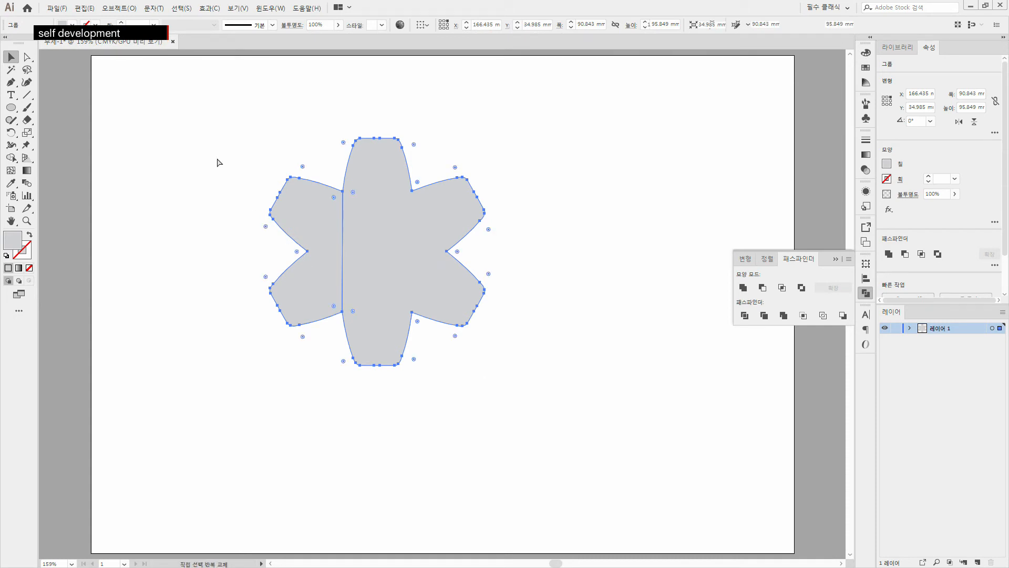
pyautogui.hotkey('ctrl', 'shift', 'g')
pyautogui.click(519, 459)
# Nudge the larger right-hand piece slightly to the right to open a narrow gap along the cut, and deselect it
pyautogui.click(420, 280)
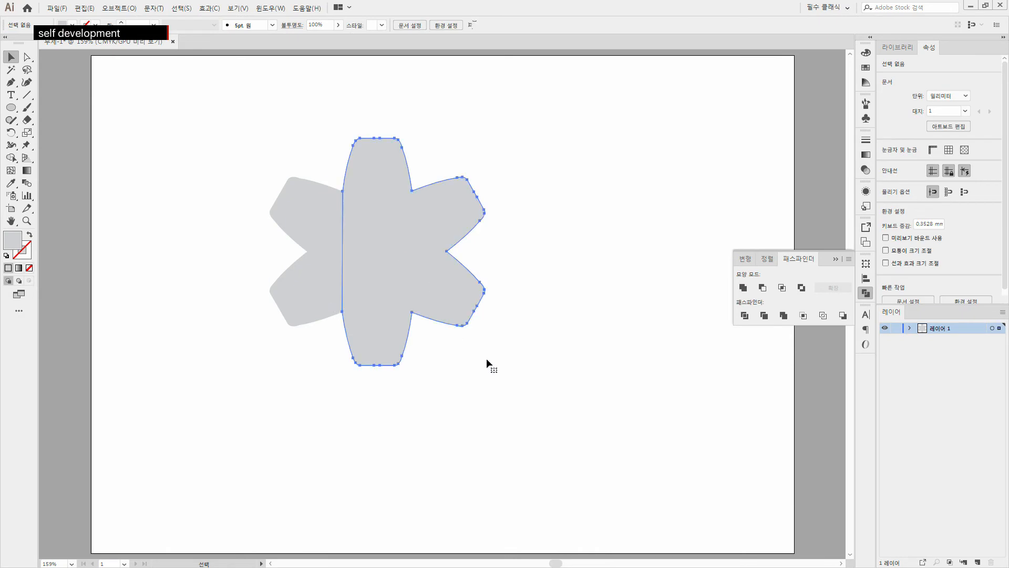
pyautogui.press('Right')
pyautogui.press('Right')
pyautogui.press('Right')
pyautogui.press('Right')
pyautogui.press('Right')
pyautogui.press('Right')
pyautogui.press('Right')
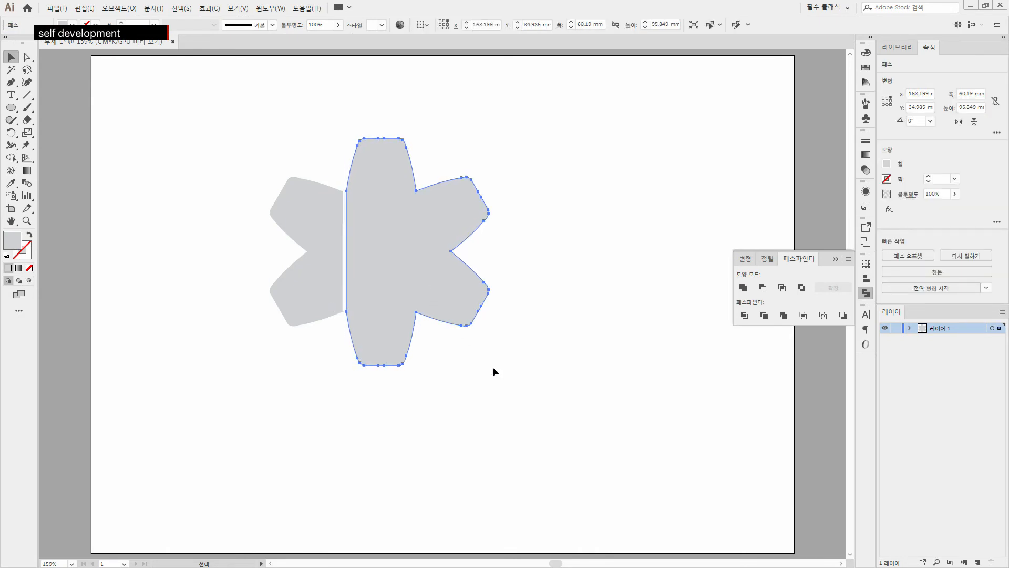
pyautogui.press('Right')
pyautogui.click(518, 402)
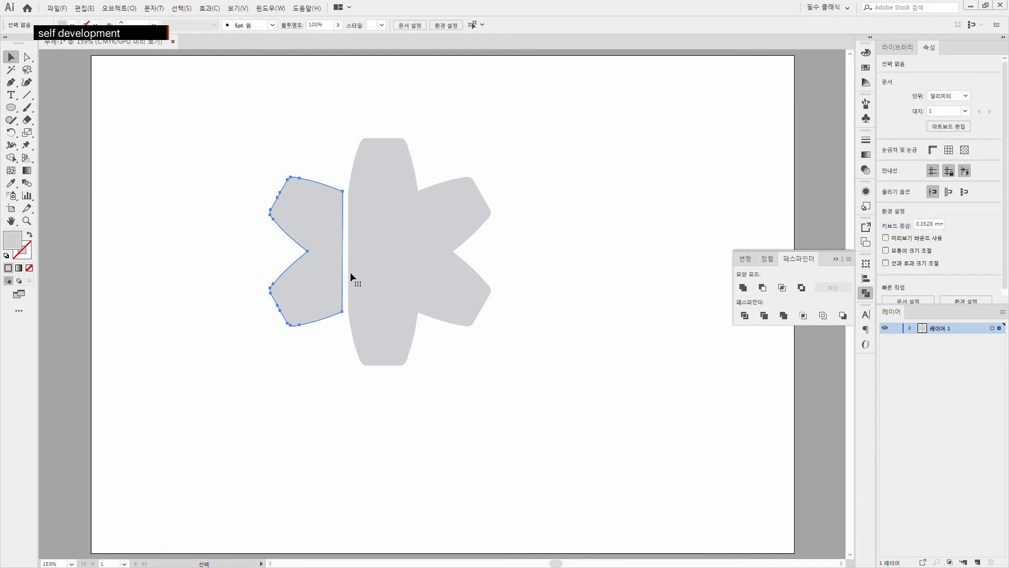
# Nudge the two-armed left-hand piece slightly left, away from the cut, and deselect it
pyautogui.click(323, 424)
pyautogui.click(320, 316)
pyautogui.press('Left')
pyautogui.press('Left')
pyautogui.press('Left')
pyautogui.press('Left')
pyautogui.press('Left')
pyautogui.press('Left')
pyautogui.press('Left')
pyautogui.click(314, 336)
pyautogui.moveTo(317, 296)
pyautogui.mouseDown()
pyautogui.moveTo(360, 295)
pyautogui.moveTo(322, 297)
pyautogui.mouseUp()
pyautogui.click(725, 317)
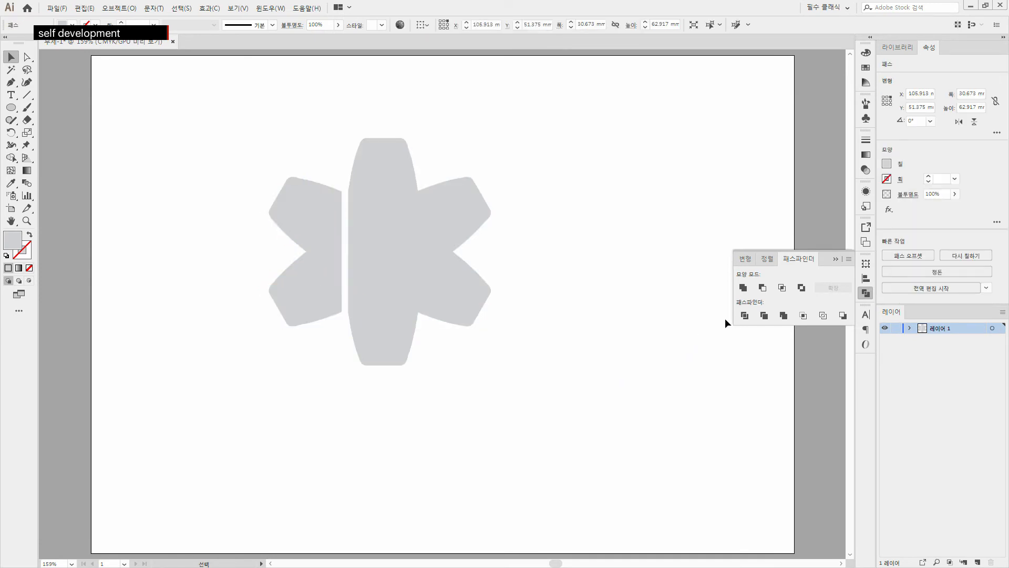
pyautogui.click(746, 315)
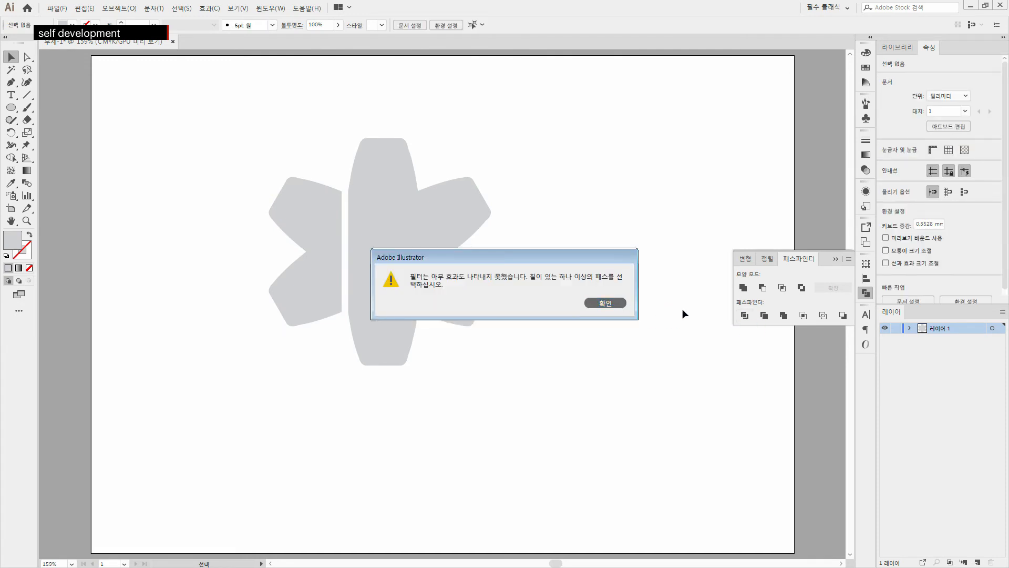
pyautogui.press('Return')
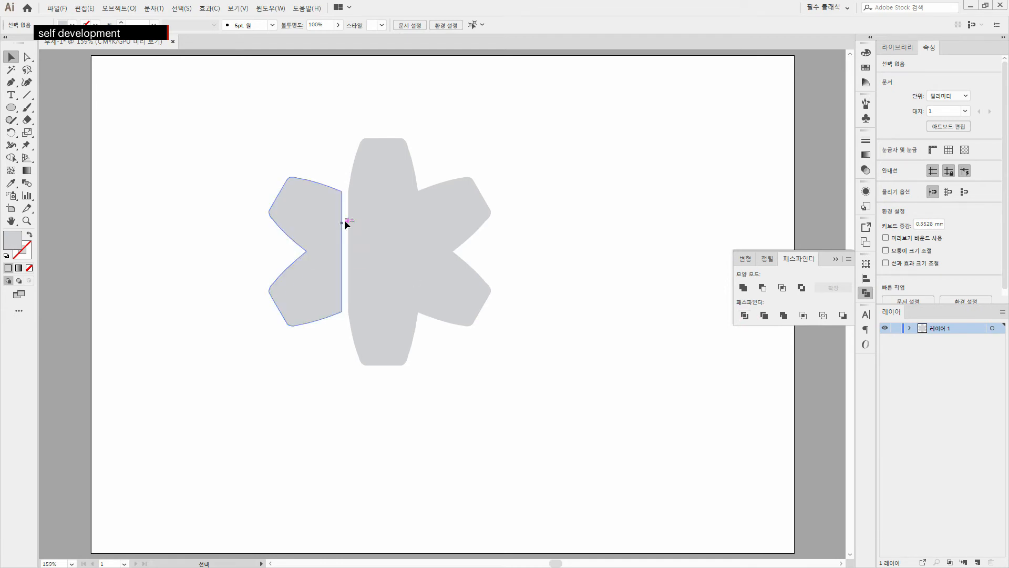
pyautogui.click(349, 199)
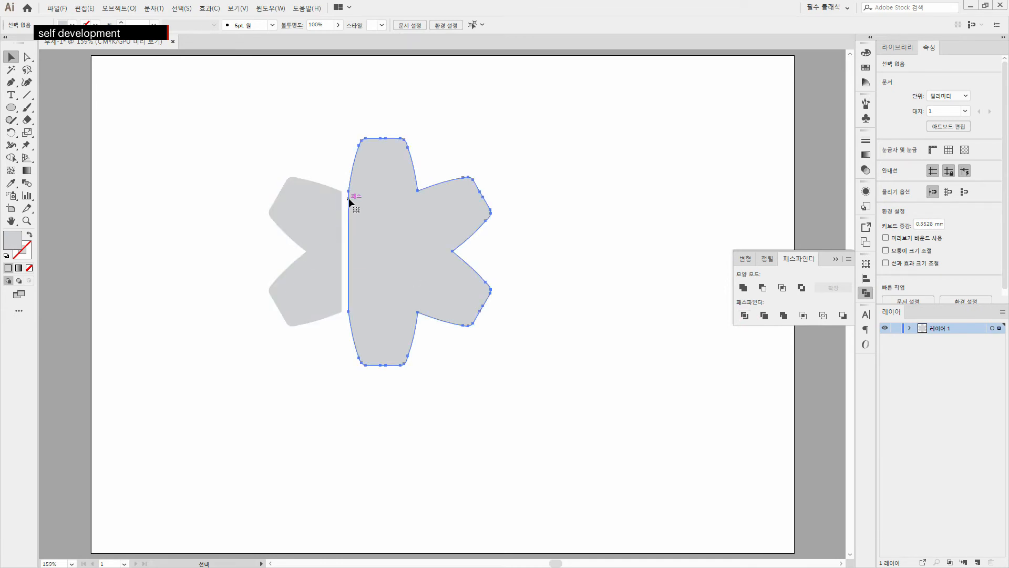
pyautogui.click(333, 375)
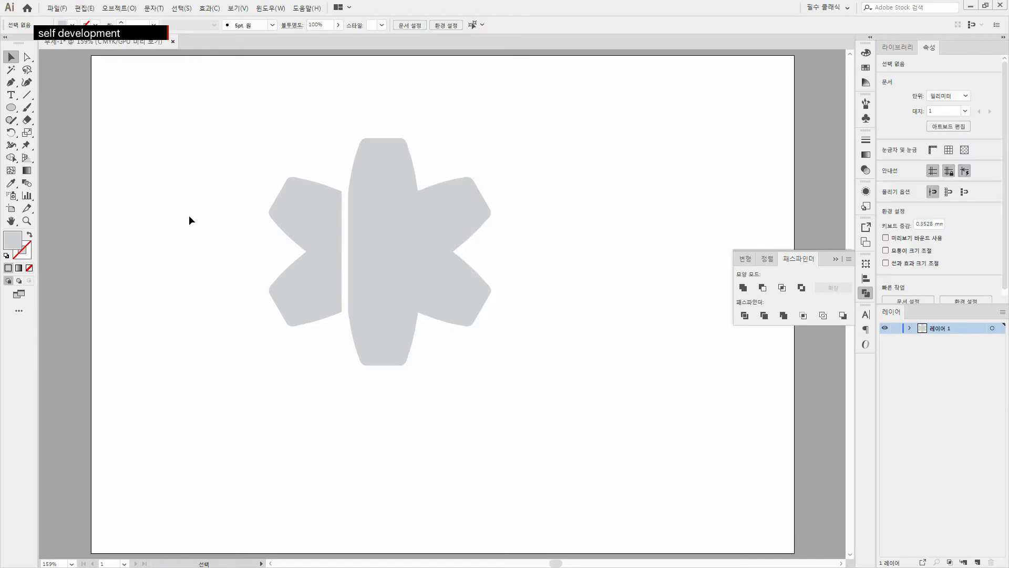
# Move both pieces of the split six-armed shape to the left part of the artboard and deselect them
pyautogui.moveTo(208, 114); pyautogui.dragTo(575, 408)
pyautogui.moveTo(409, 265); pyautogui.dragTo(264, 249)
pyautogui.click(57, 135)
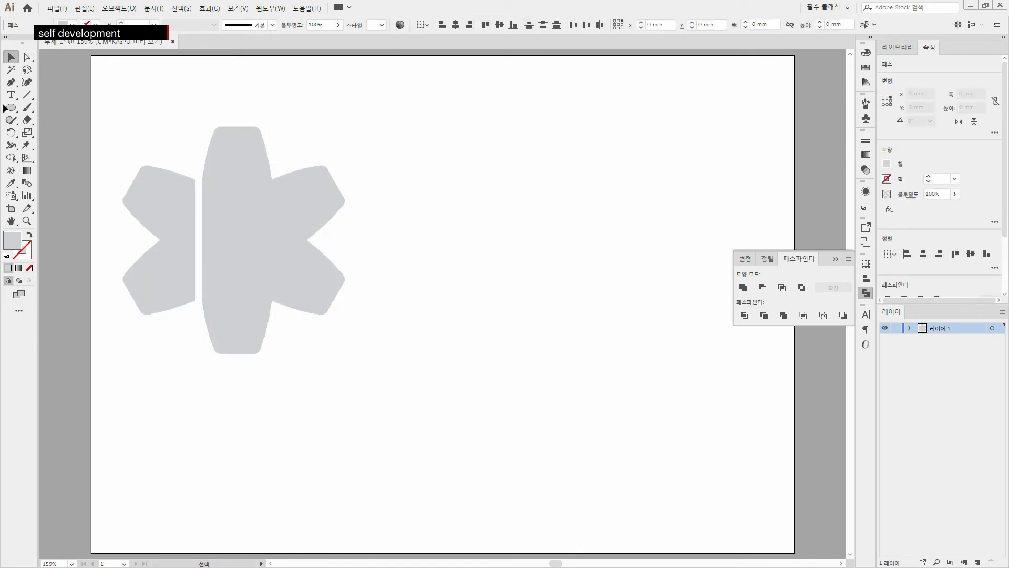
# Draw an ellipse about 41.7 × 35.3 mm in the artboard's empty right area and a five-pointed star about 80.6 × 80.8 mm overlapping it
pyautogui.click(11, 107)
pyautogui.moveTo(480, 166); pyautogui.dragTo(579, 249)
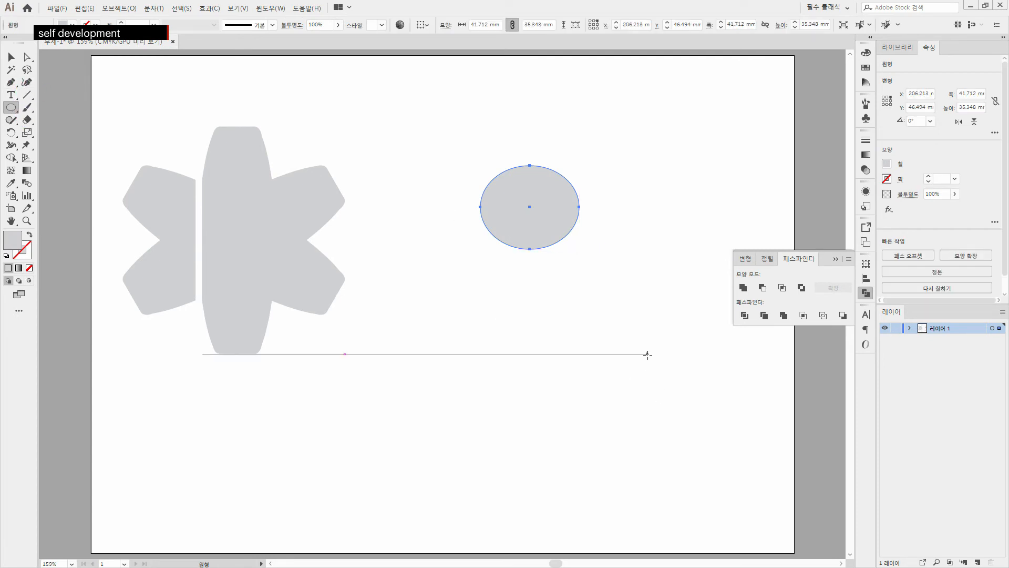
pyautogui.rightClick(12, 110)
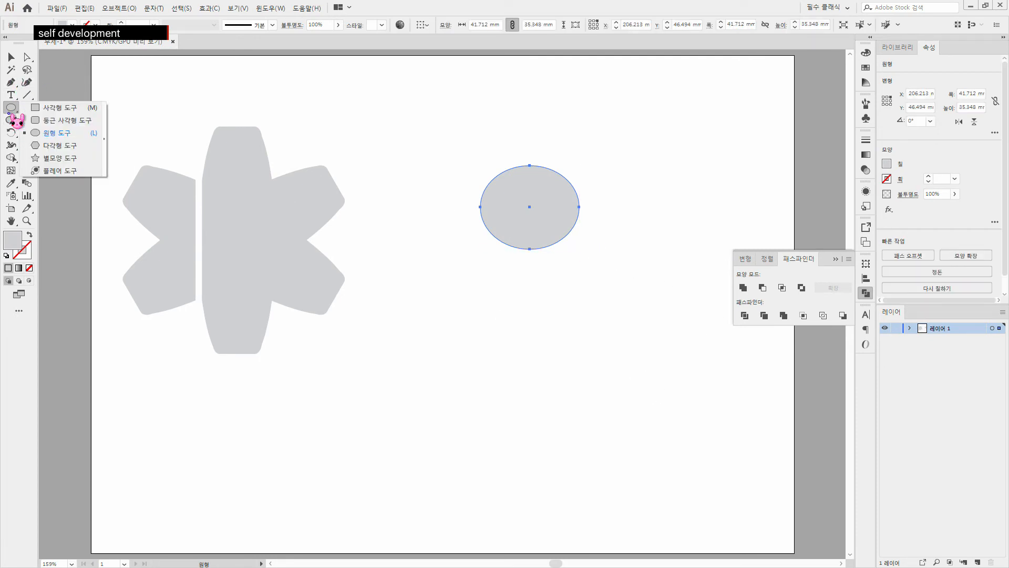
pyautogui.click(61, 157)
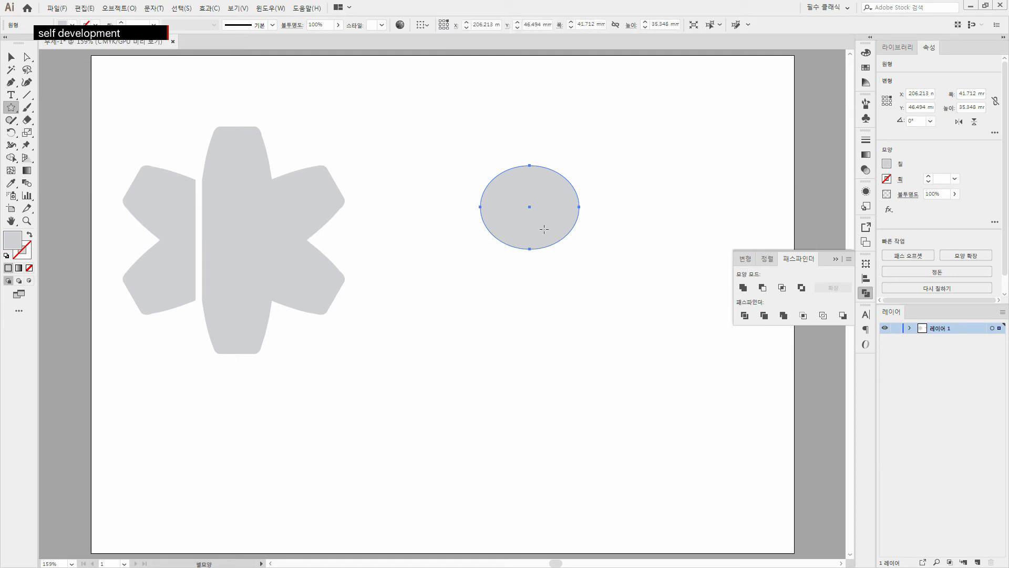
pyautogui.moveTo(565, 258)
pyautogui.mouseDown()
pyautogui.moveTo(614, 310)
pyautogui.moveTo(611, 348)
pyautogui.mouseUp()
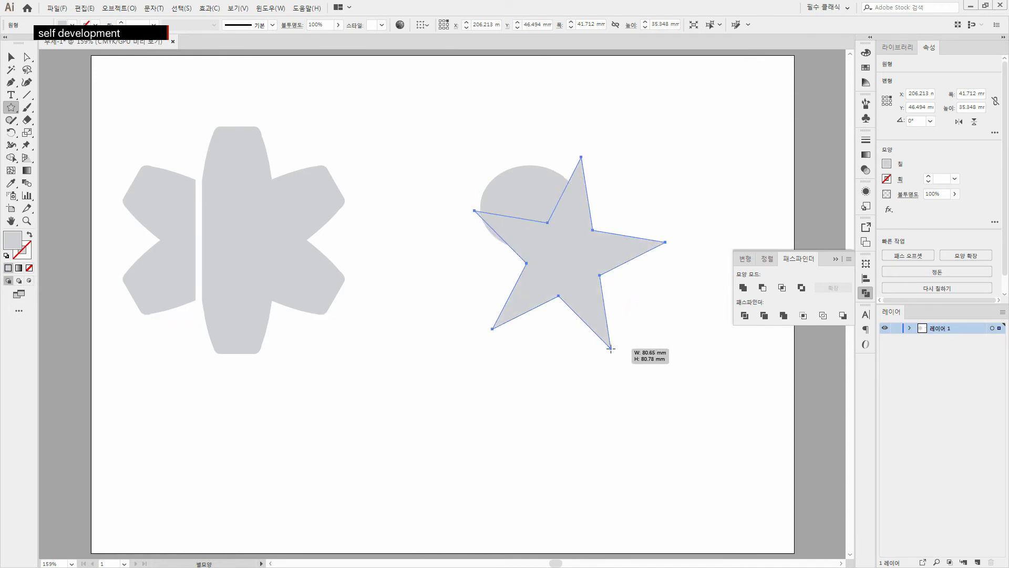
# Divide the overlapping ellipse and star with Pathfinder, and ungroup the result into separate pieces
pyautogui.click(11, 57)
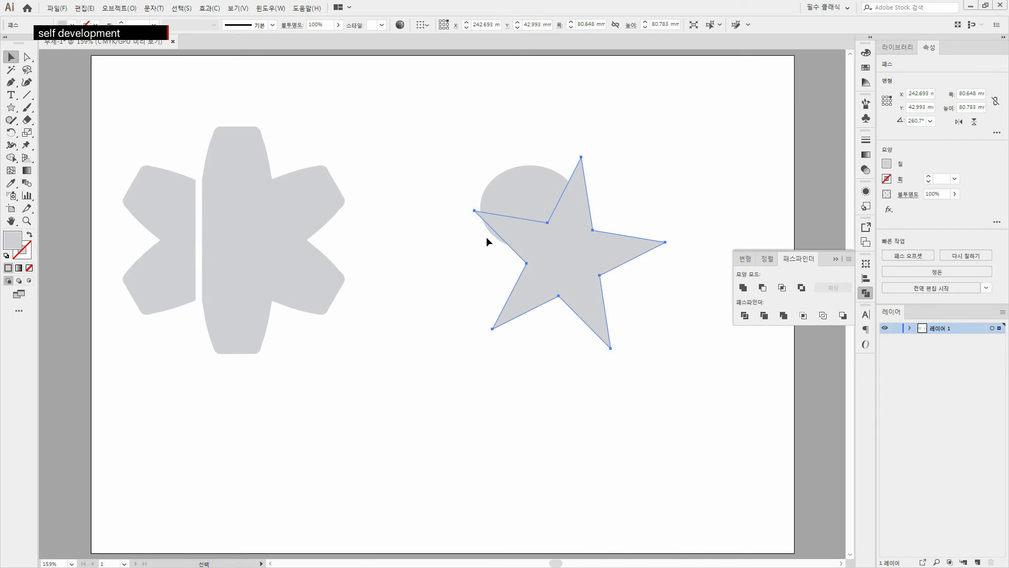
pyautogui.moveTo(466, 153); pyautogui.dragTo(706, 403)
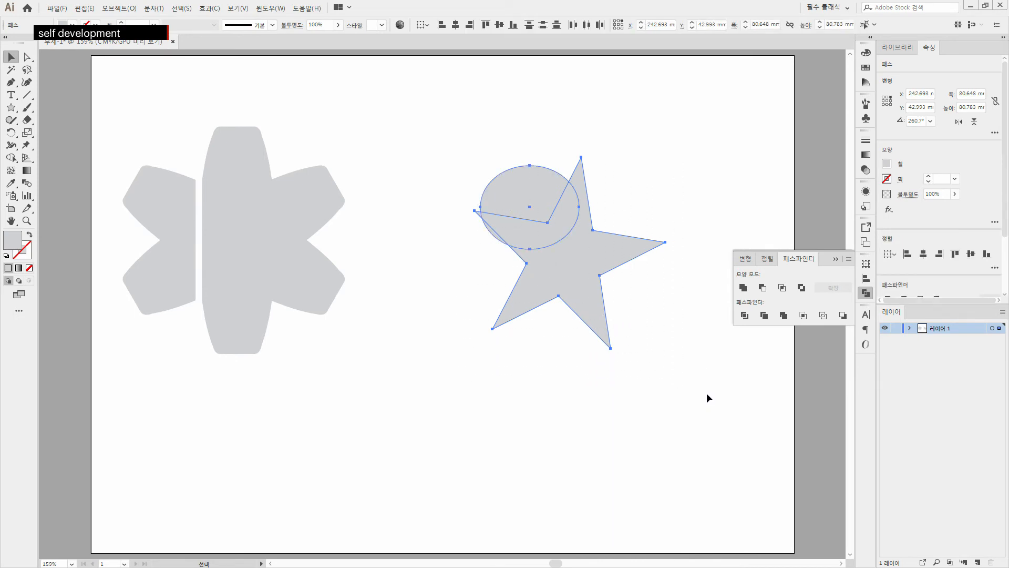
pyautogui.click(745, 314)
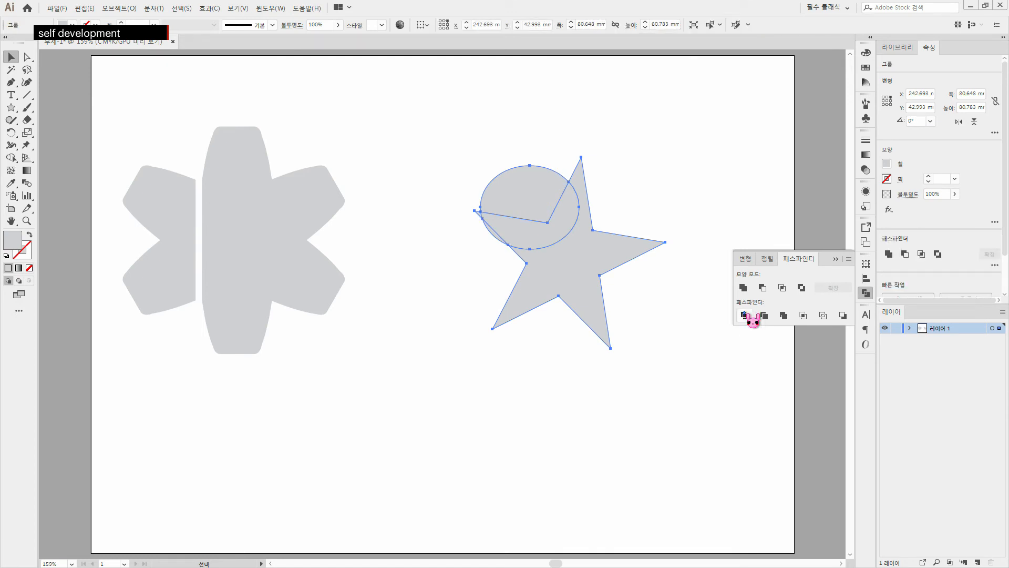
pyautogui.moveTo(597, 253)
pyautogui.mouseDown()
pyautogui.moveTo(654, 302)
pyautogui.moveTo(593, 269)
pyautogui.mouseUp()
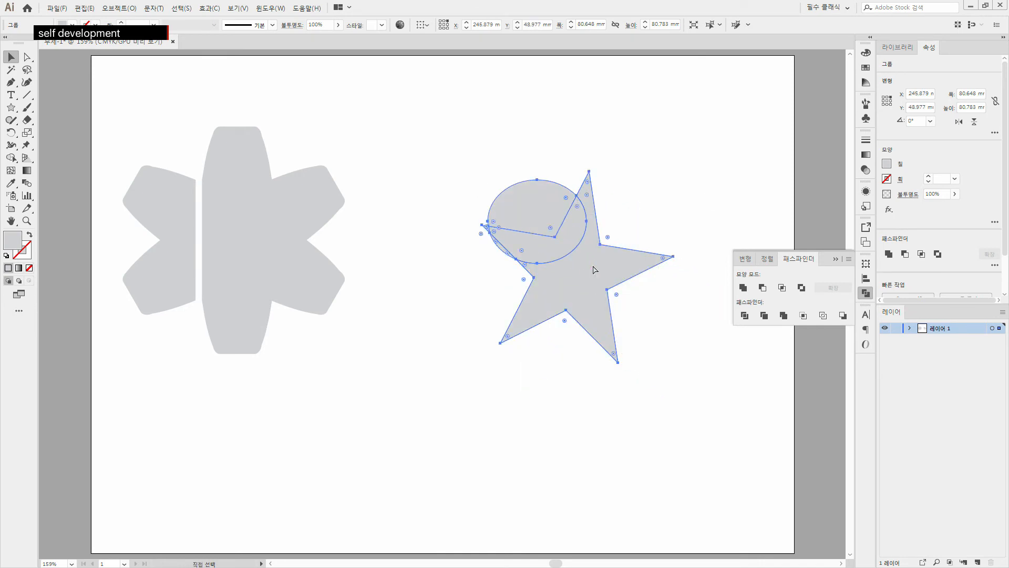
pyautogui.hotkey('ctrl', 'shift', 'g')
pyautogui.click(649, 410)
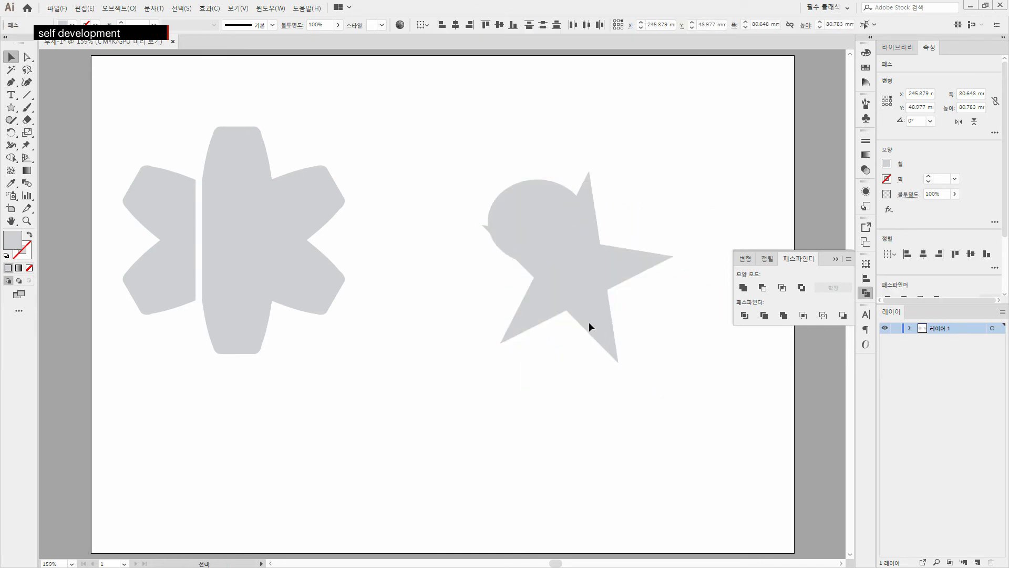
# Move the divided pieces of the ellipse and star apart, and delete all of them
pyautogui.moveTo(605, 320); pyautogui.dragTo(658, 365)
pyautogui.click(549, 232)
pyautogui.moveTo(554, 244); pyautogui.dragTo(594, 271)
pyautogui.click(496, 247)
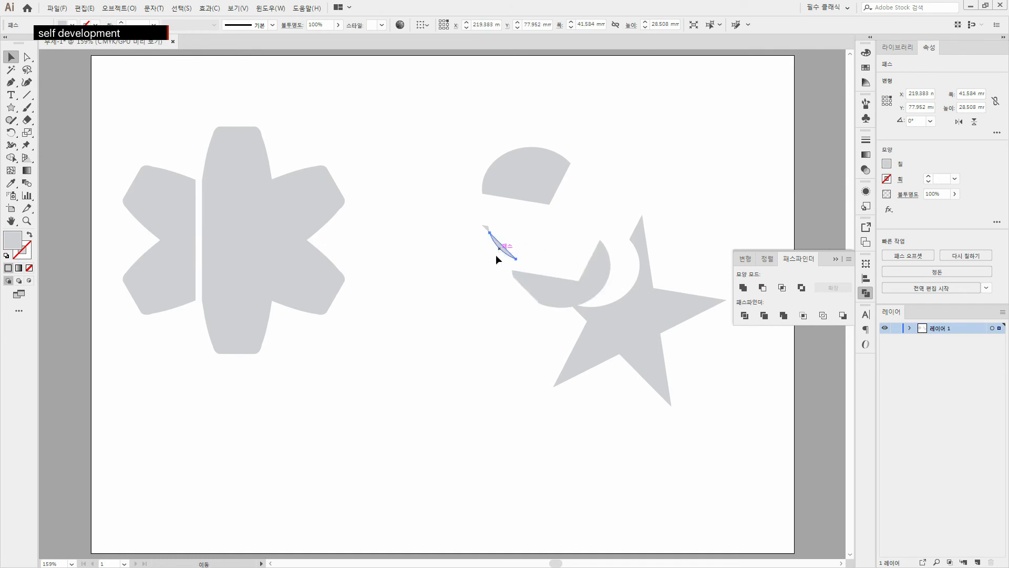
pyautogui.moveTo(487, 230); pyautogui.dragTo(493, 225)
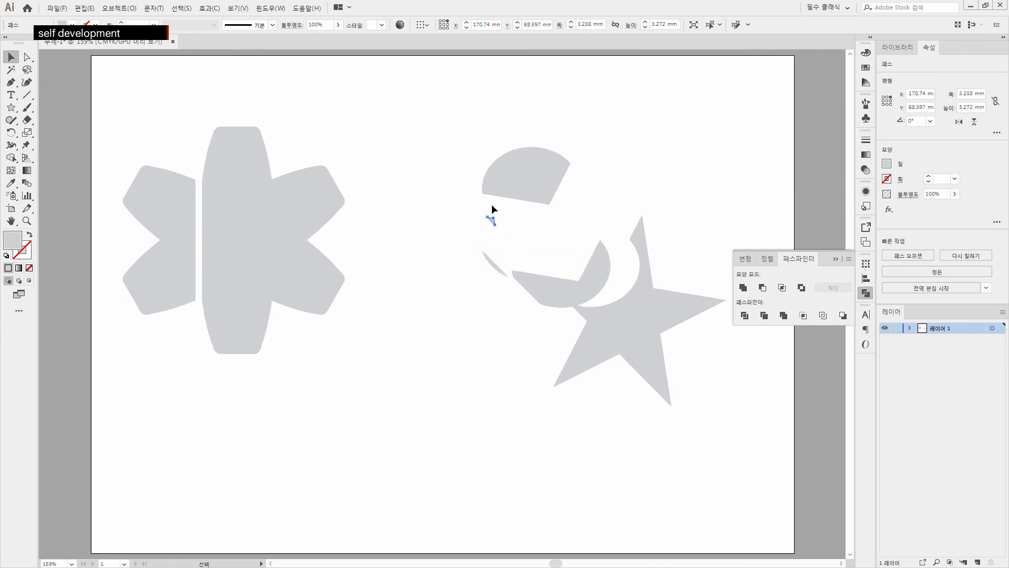
pyautogui.moveTo(443, 115); pyautogui.dragTo(750, 443)
pyautogui.press('Delete')
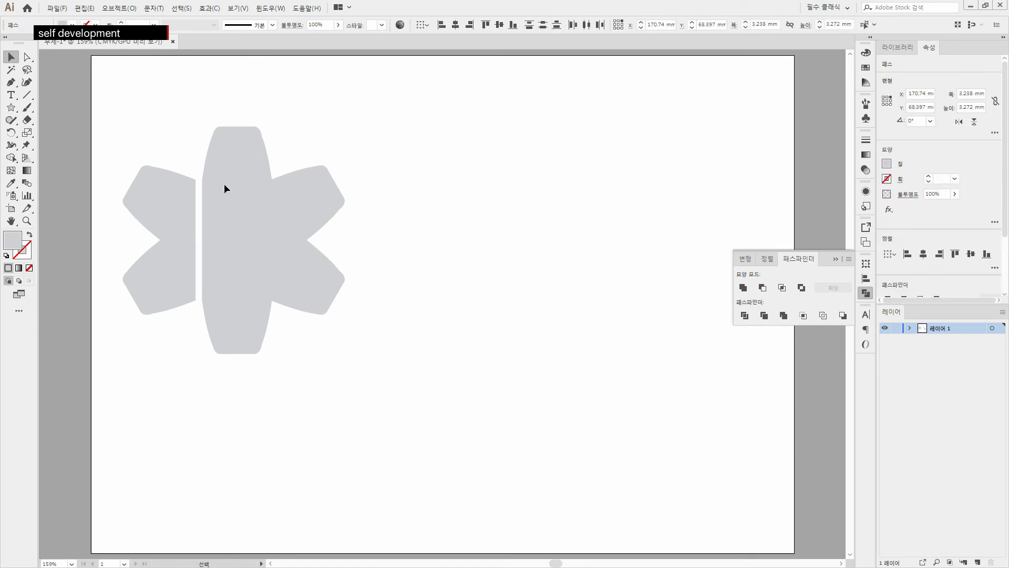
# Move both pieces of the six-armed shape together back toward the middle of the artboard
pyautogui.moveTo(97, 107); pyautogui.dragTo(336, 318)
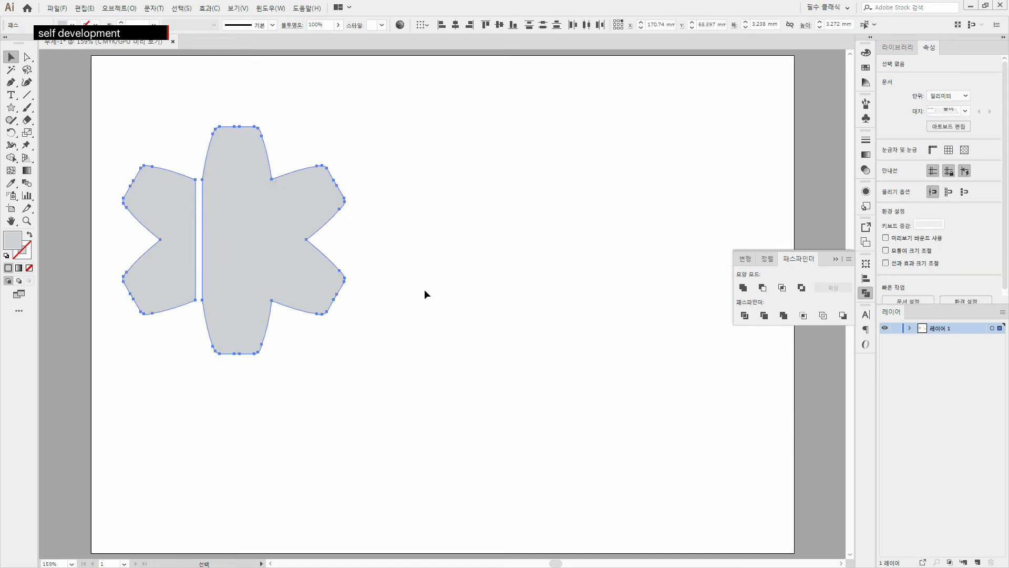
pyautogui.moveTo(286, 270); pyautogui.dragTo(436, 284)
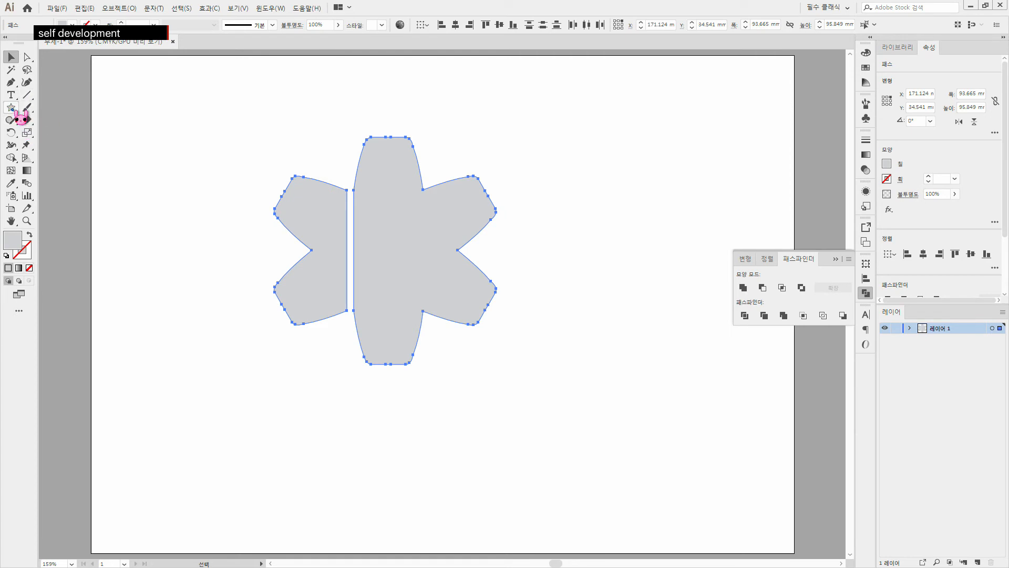
# Draw an upright rectangle about 19.5 × 73.7 mm left of the six-armed shape and fill it with a linear gradient
pyautogui.moveTo(15, 111); pyautogui.dragTo(42, 107)
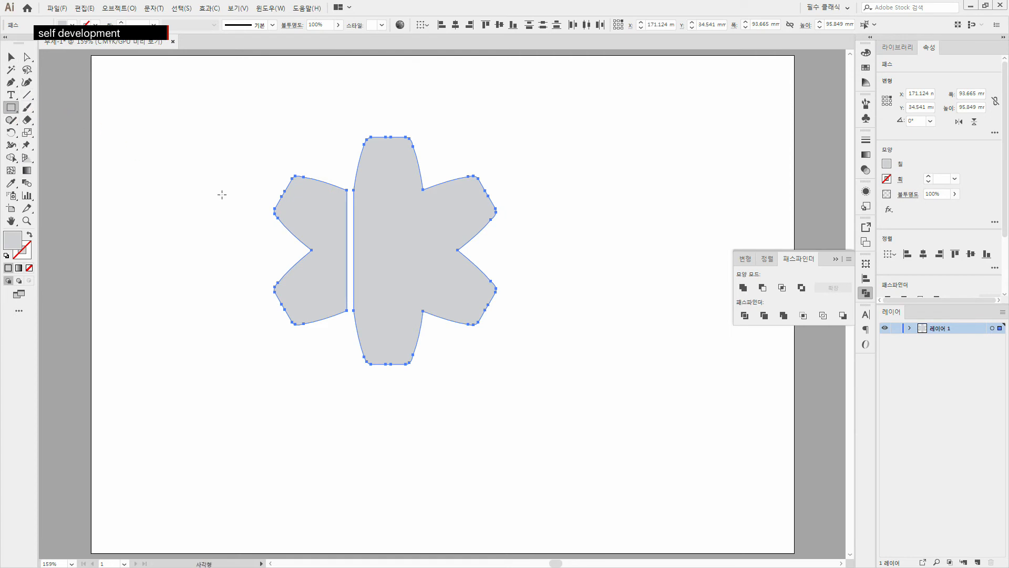
pyautogui.moveTo(236, 168); pyautogui.dragTo(190, 343)
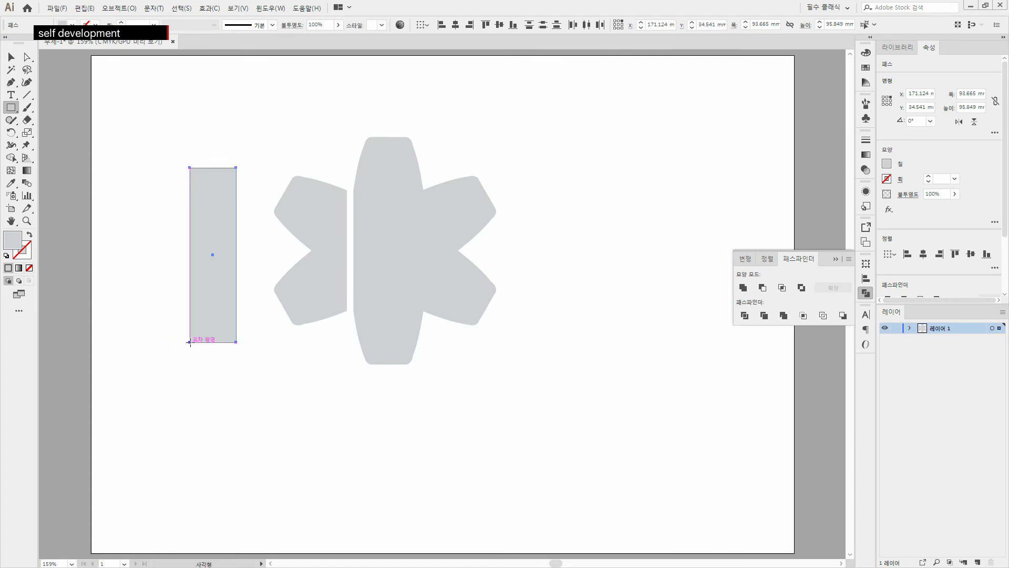
pyautogui.click(26, 171)
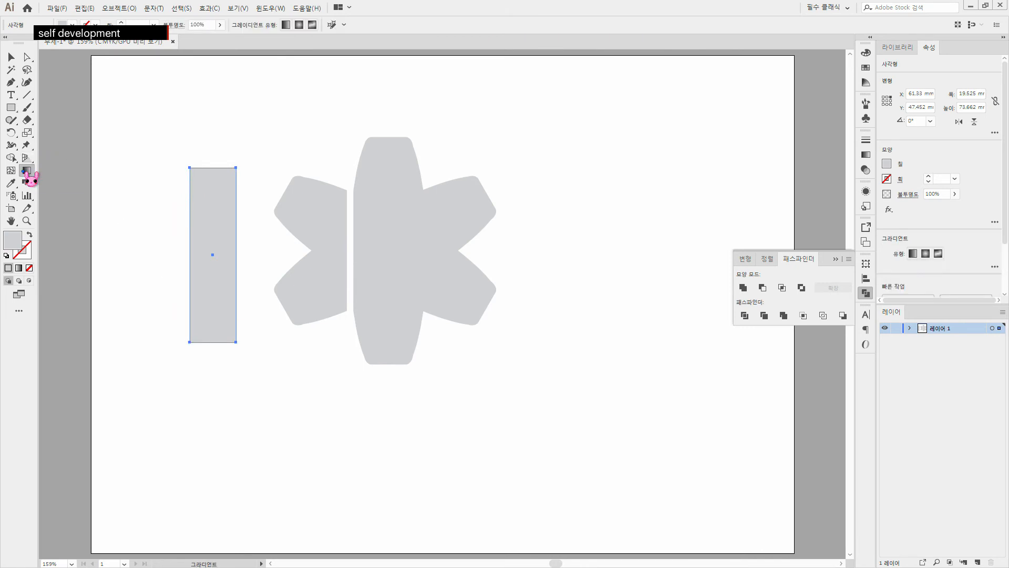
pyautogui.click(866, 156)
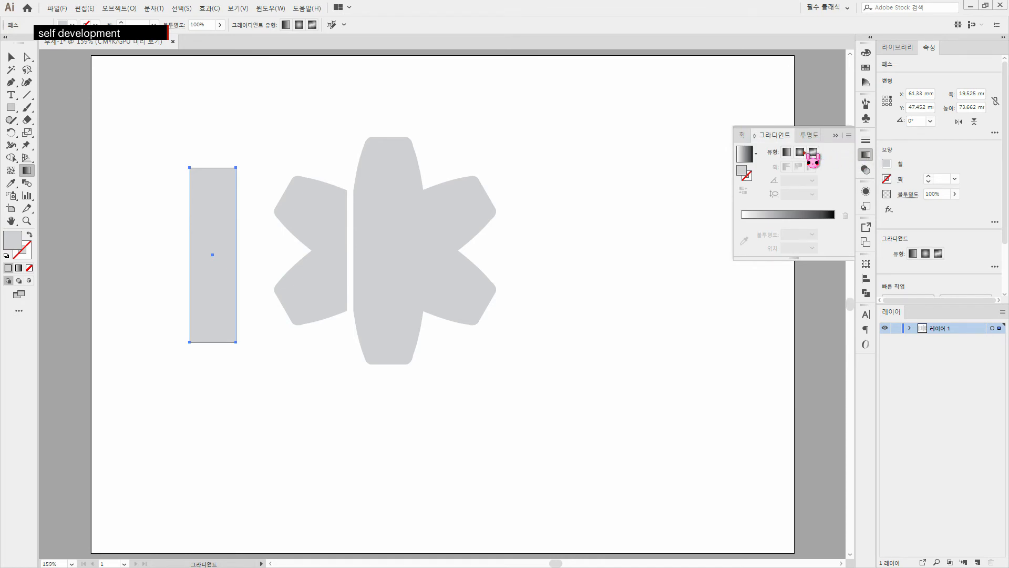
pyautogui.click(787, 152)
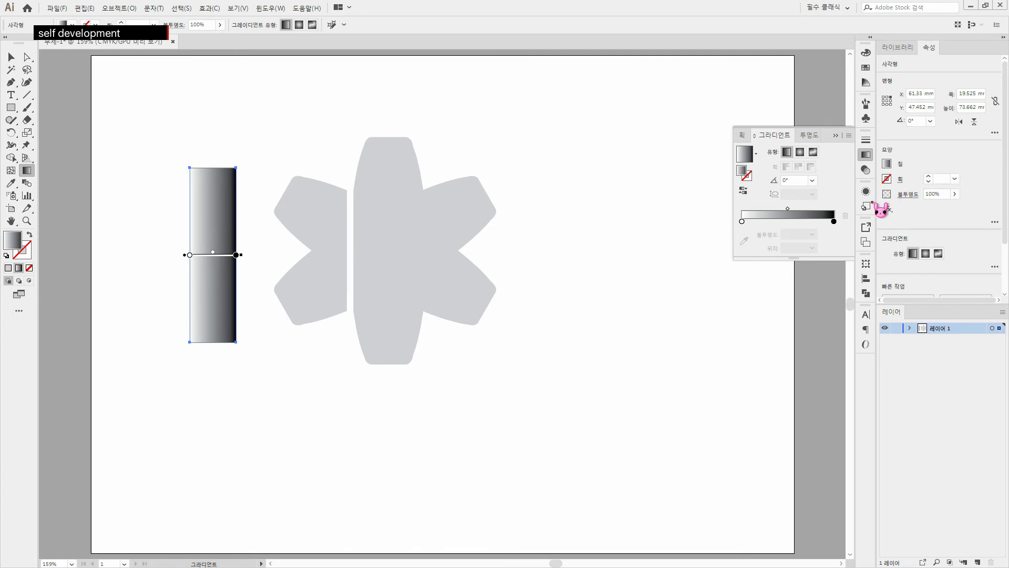
# Set the starting colour stop of the rectangle's gradient to black, and check the end stop's colour
pyautogui.click(742, 221)
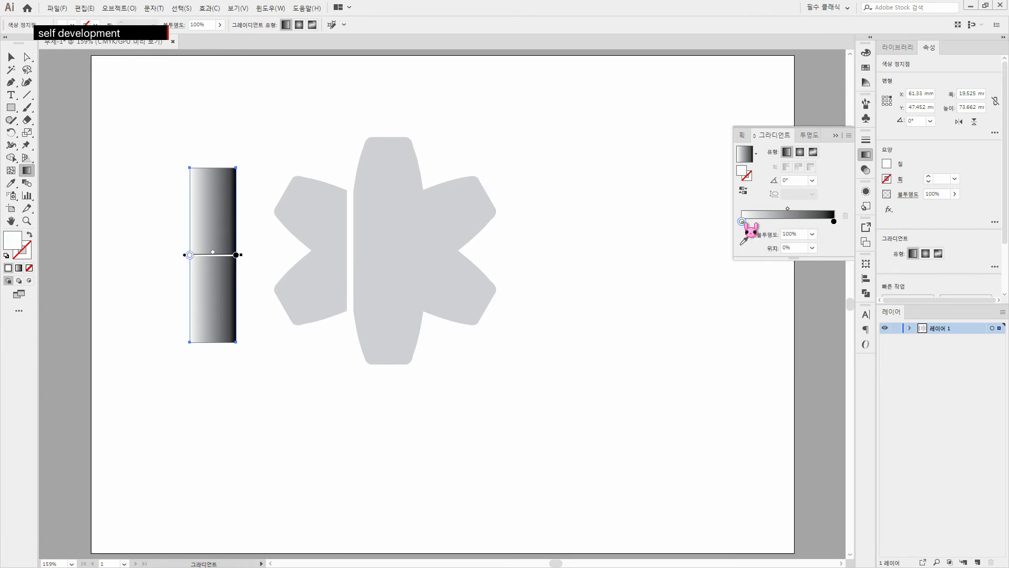
pyautogui.doubleClick(742, 221)
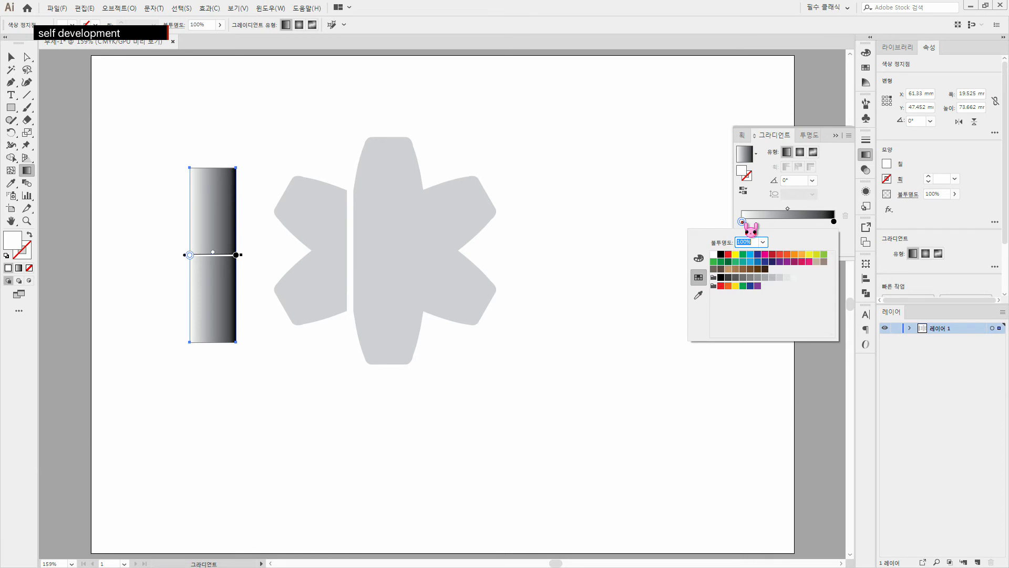
pyautogui.click(721, 254)
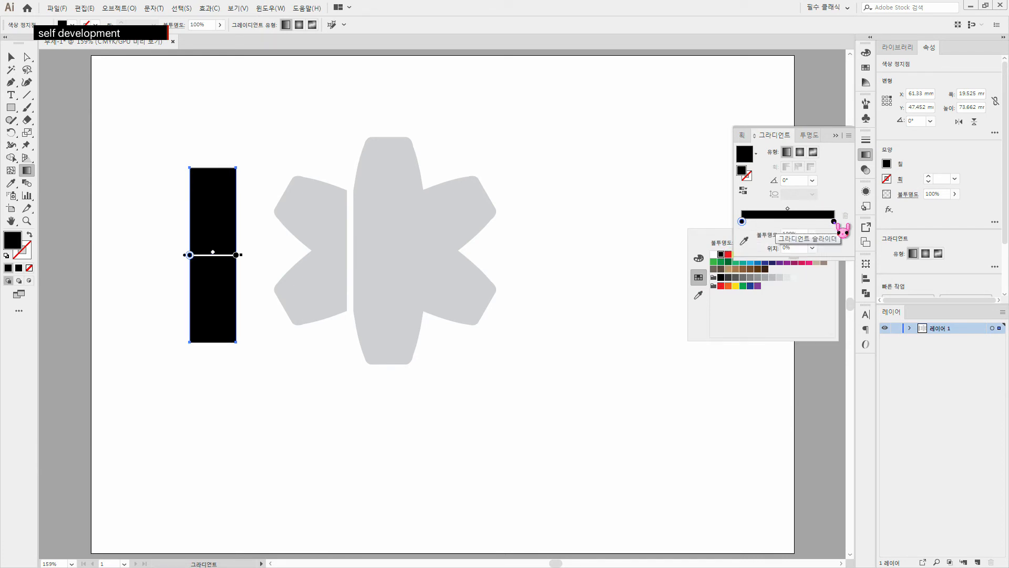
pyautogui.doubleClick(834, 221)
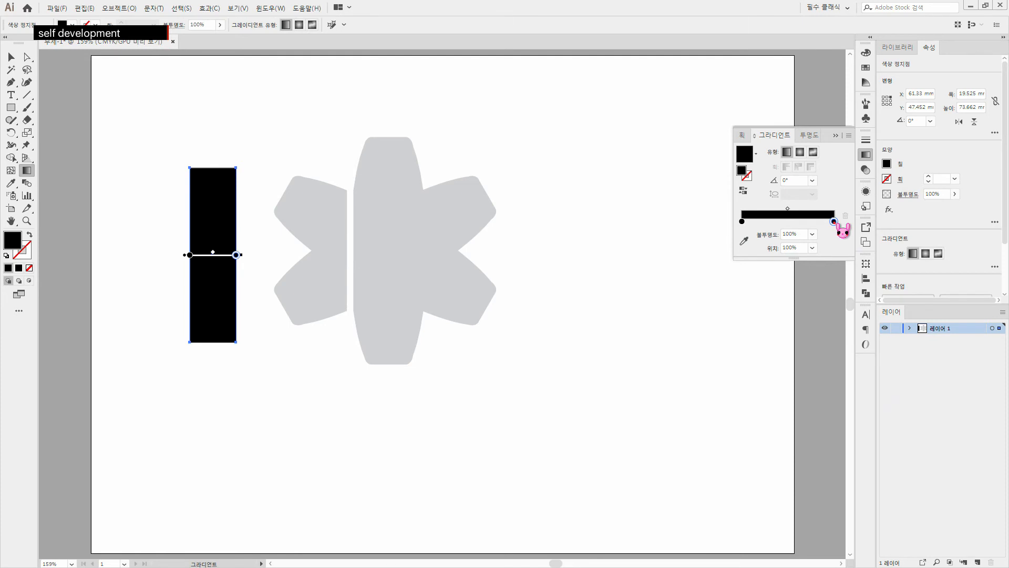
pyautogui.doubleClick(834, 222)
pyautogui.doubleClick(834, 221)
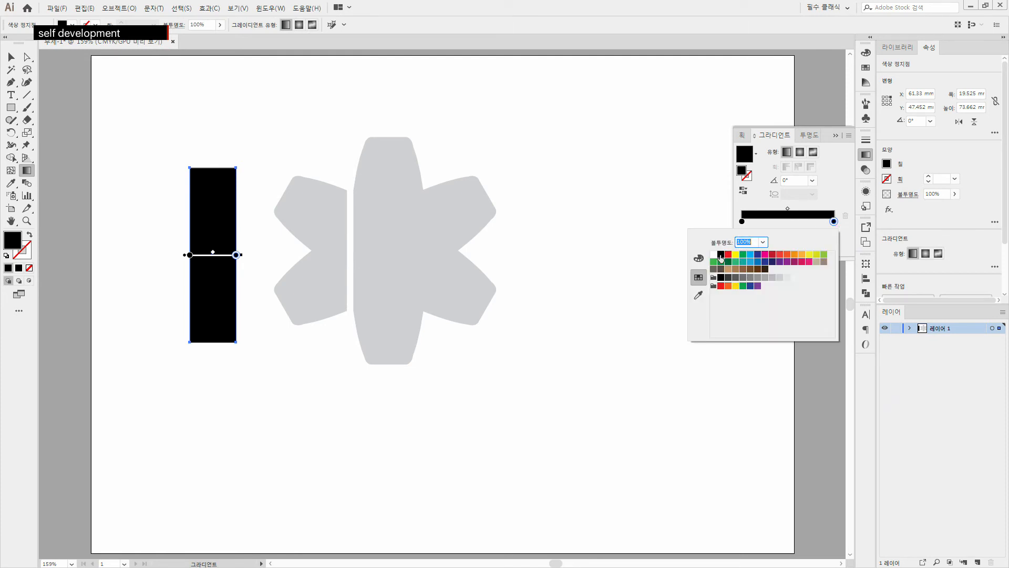
pyautogui.click(848, 241)
# Set the gradient's starting stop to 0% opacity, and move the rectangle over the two-armed piece with its dark edge along the cut
pyautogui.click(742, 221)
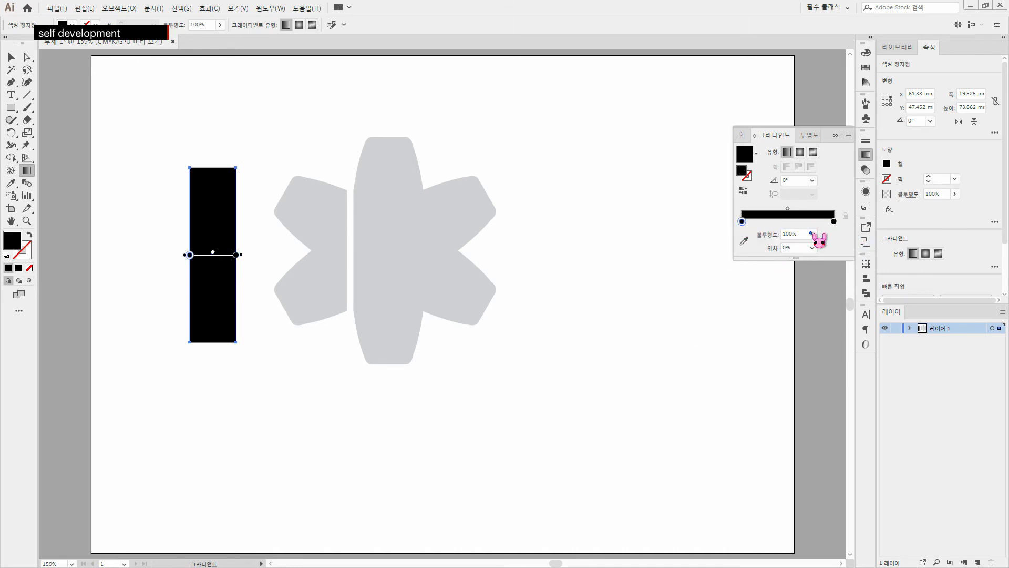
pyautogui.click(813, 234)
pyautogui.click(826, 245)
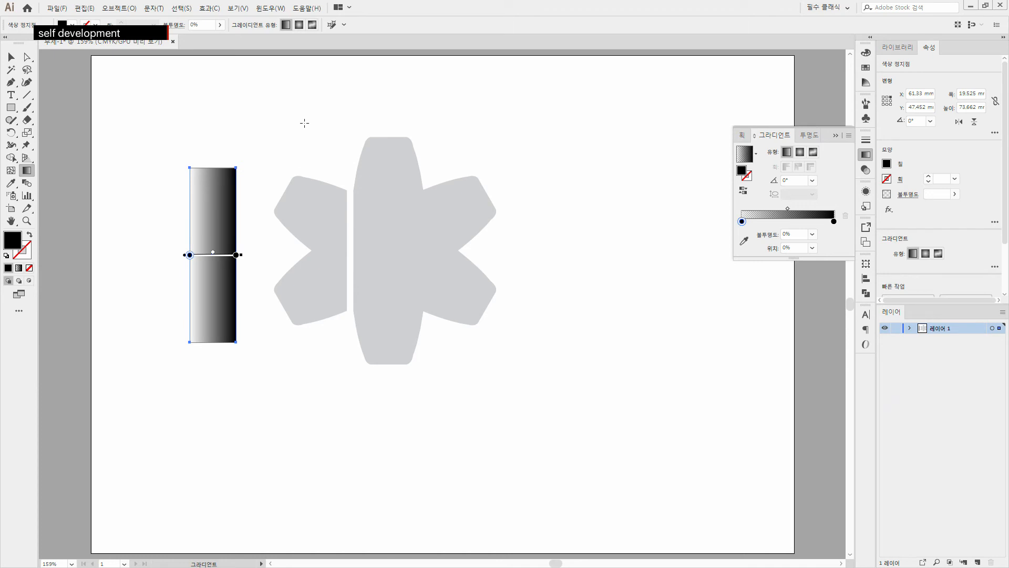
pyautogui.click(11, 57)
pyautogui.moveTo(217, 226); pyautogui.dragTo(329, 222)
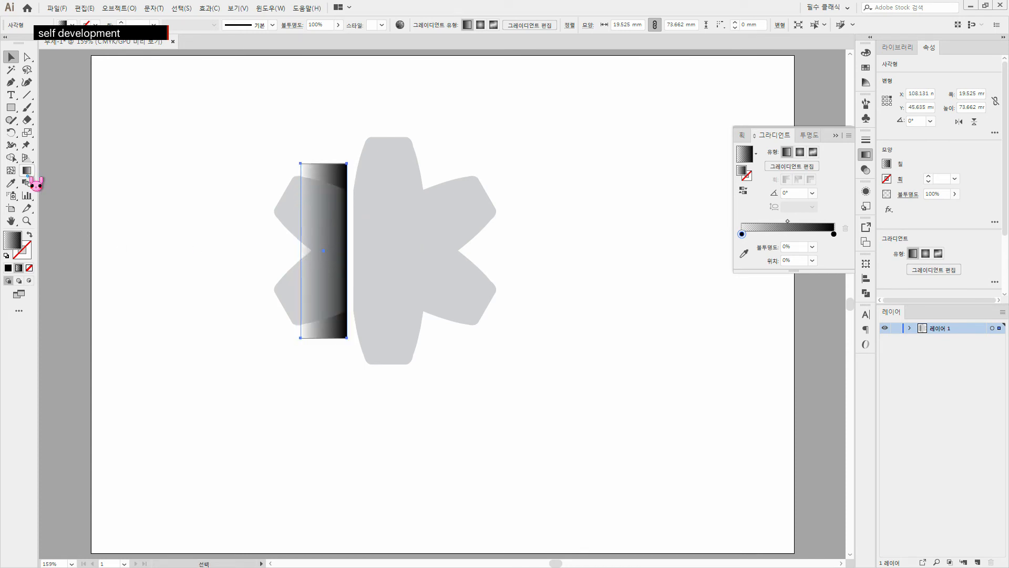
# Try to scale the gradient rectangle's height from a reference point on its lower edge
pyautogui.click(29, 133)
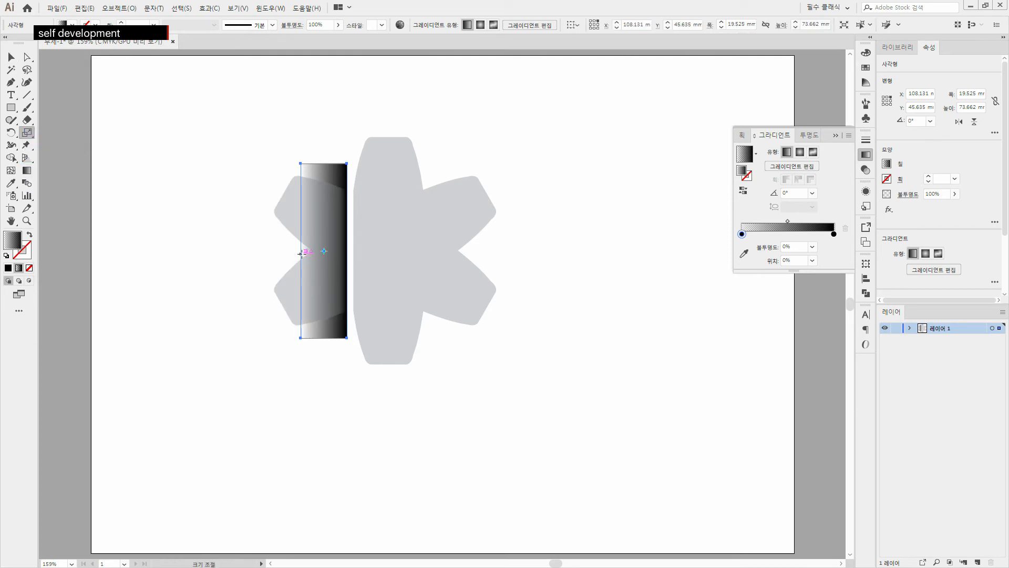
pyautogui.moveTo(300, 251)
pyautogui.mouseDown()
pyautogui.moveTo(334, 253)
pyautogui.moveTo(299, 252)
pyautogui.mouseUp()
pyautogui.moveTo(300, 338)
pyautogui.mouseDown()
pyautogui.moveTo(309, 341)
pyautogui.moveTo(300, 333)
pyautogui.mouseUp()
pyautogui.hotkey('ctrl', 'z')
pyautogui.keyDown('alt'); pyautogui.click(309, 337); pyautogui.keyUp('alt')
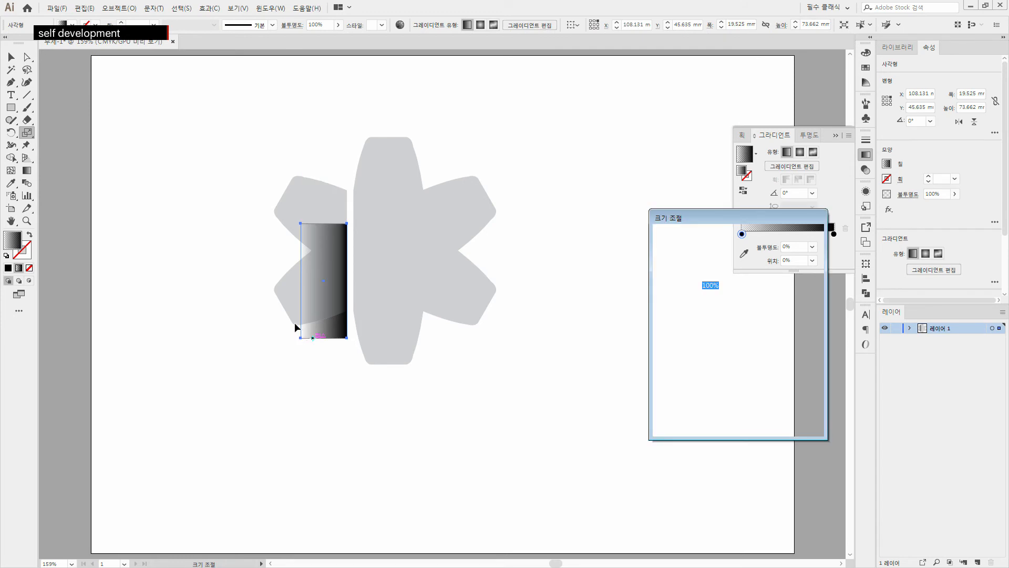
pyautogui.click(791, 414)
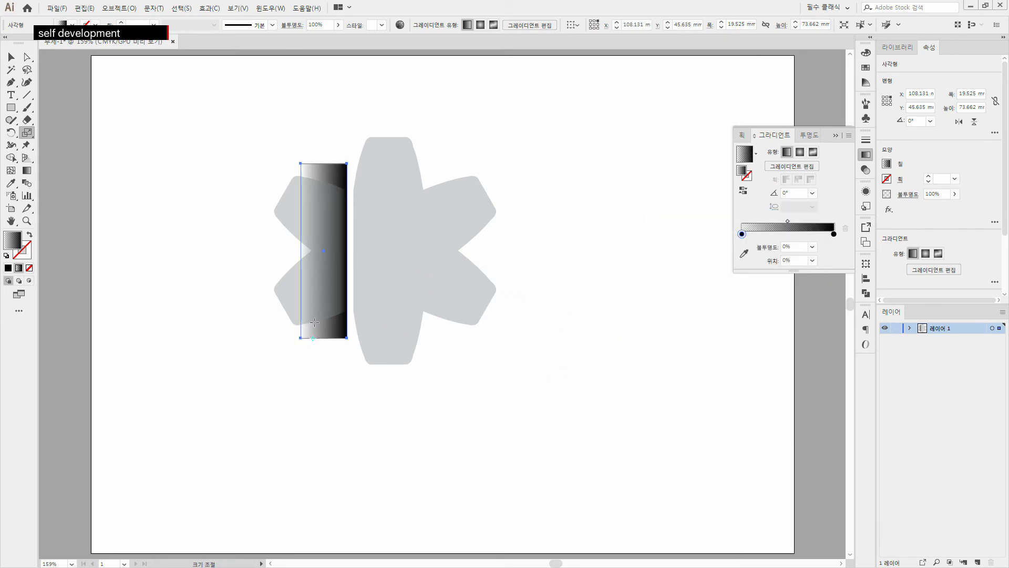
pyautogui.moveTo(303, 339); pyautogui.dragTo(317, 337)
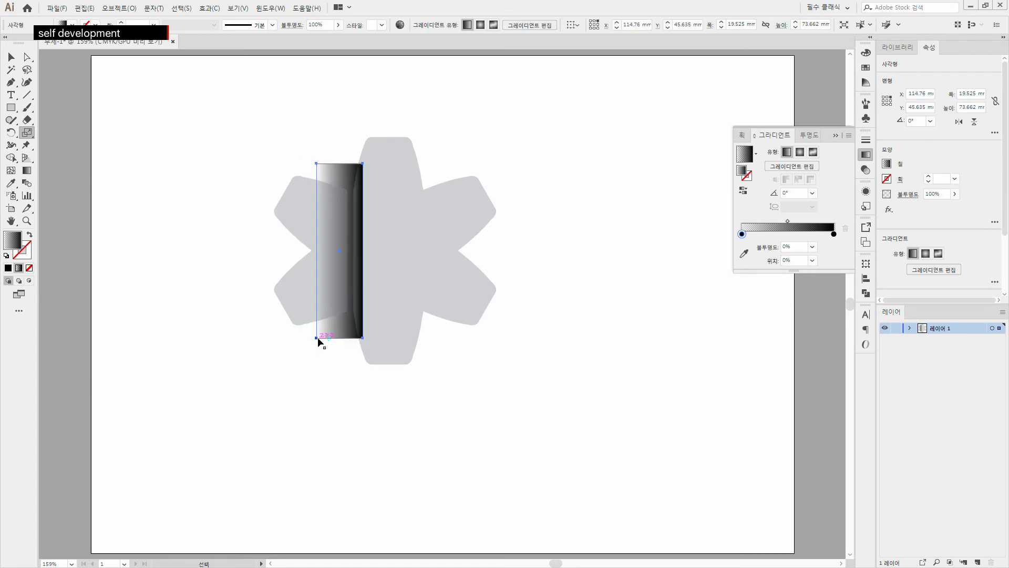
pyautogui.hotkey('ctrl', 'z')
pyautogui.hotkey('ctrl', 'z')
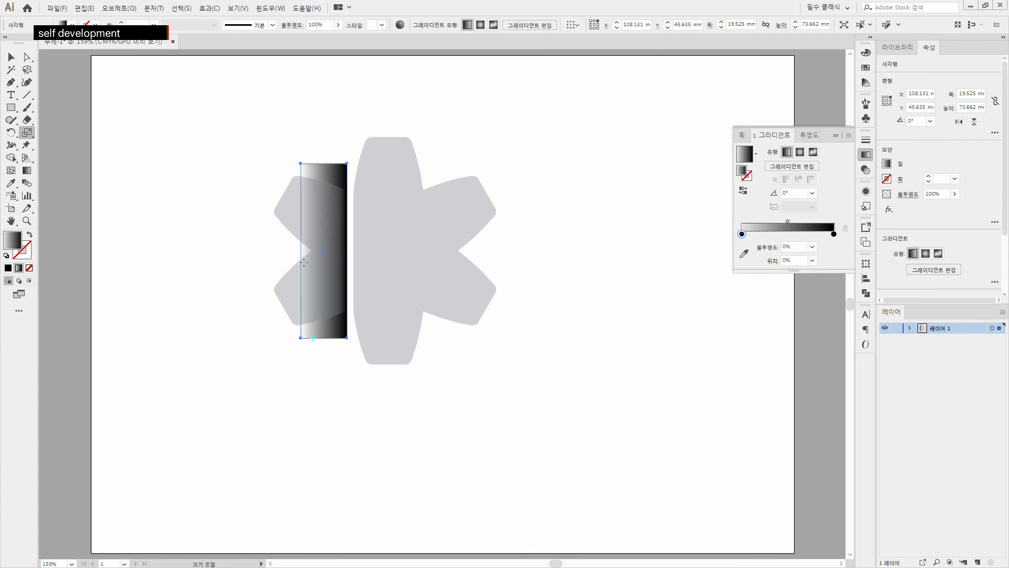
# Scale the gradient rectangle to about 11.9 mm wide and 74.3 mm high
pyautogui.moveTo(300, 250); pyautogui.dragTo(307, 253)
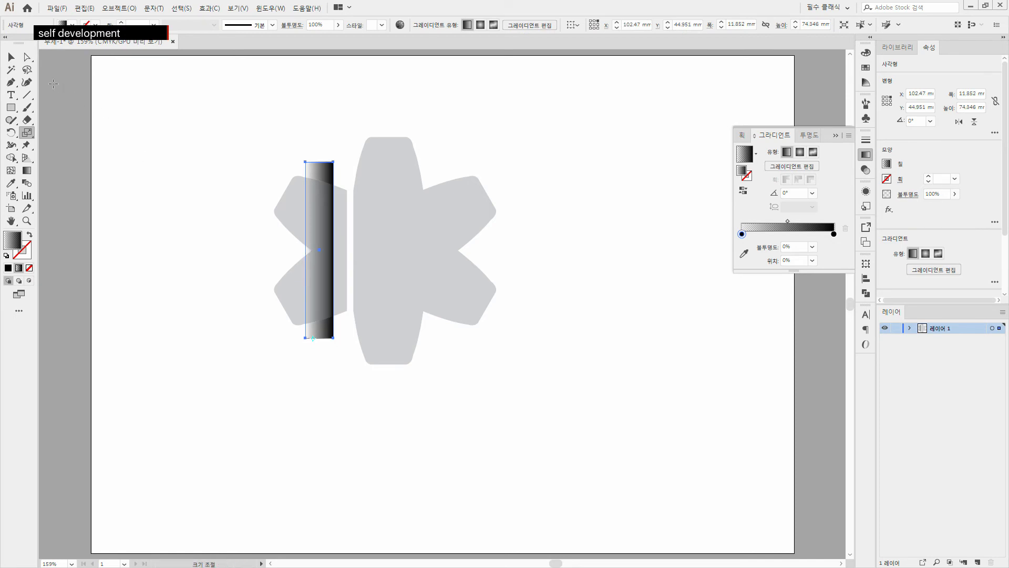
pyautogui.doubleClick(27, 134)
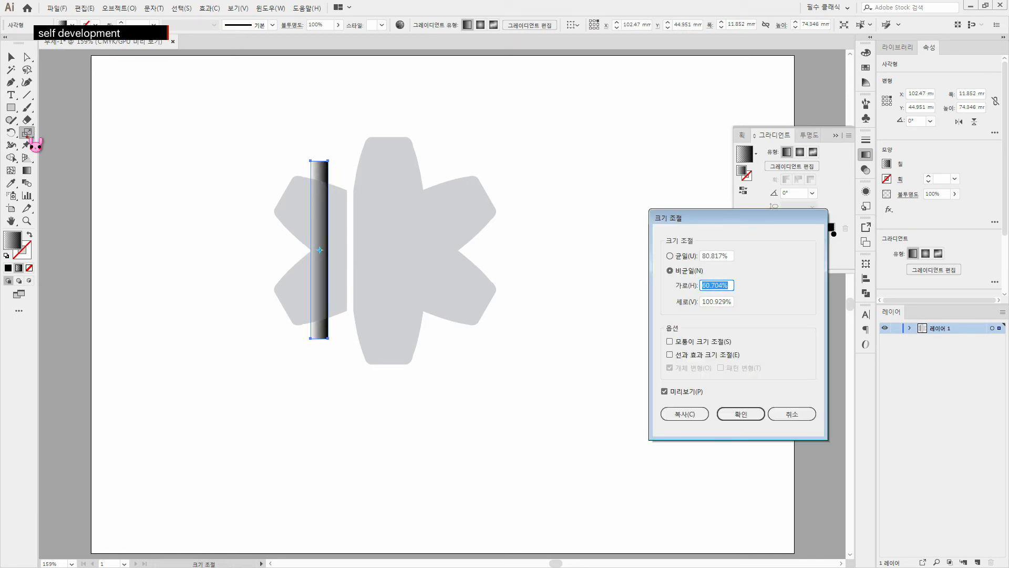
pyautogui.click(791, 413)
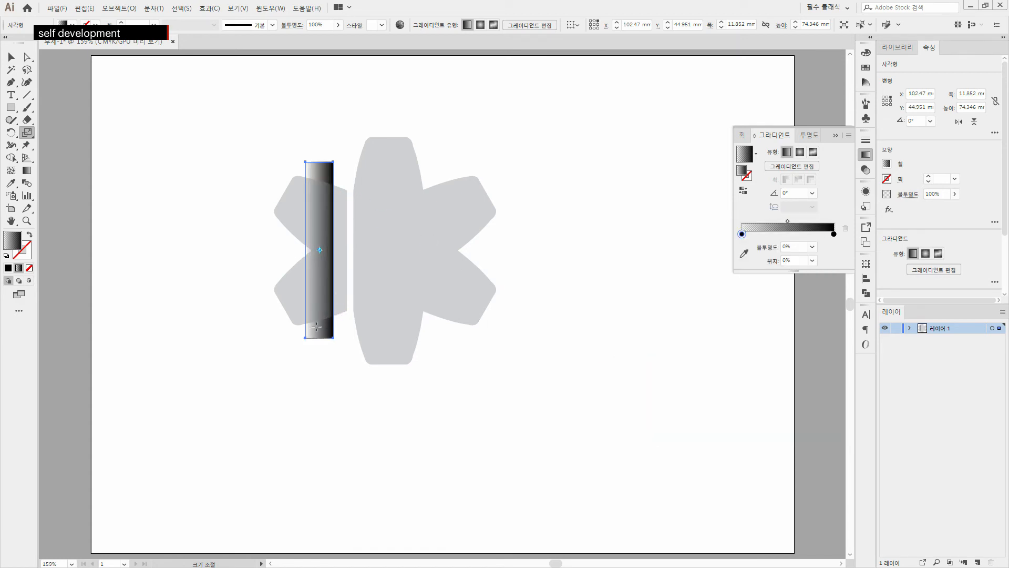
# Nudge the narrowed gradient rectangle right until its dark edge lies along the cut edge of the two-armed piece
pyautogui.press('Right')
pyautogui.press('Right')
pyautogui.press('Right')
pyautogui.press('Right')
pyautogui.press('Right')
pyautogui.press('Right')
pyautogui.press('Right')
pyautogui.press('Right')
pyautogui.press('Right')
pyautogui.press('Right')
pyautogui.press('Right')
pyautogui.press('Right')
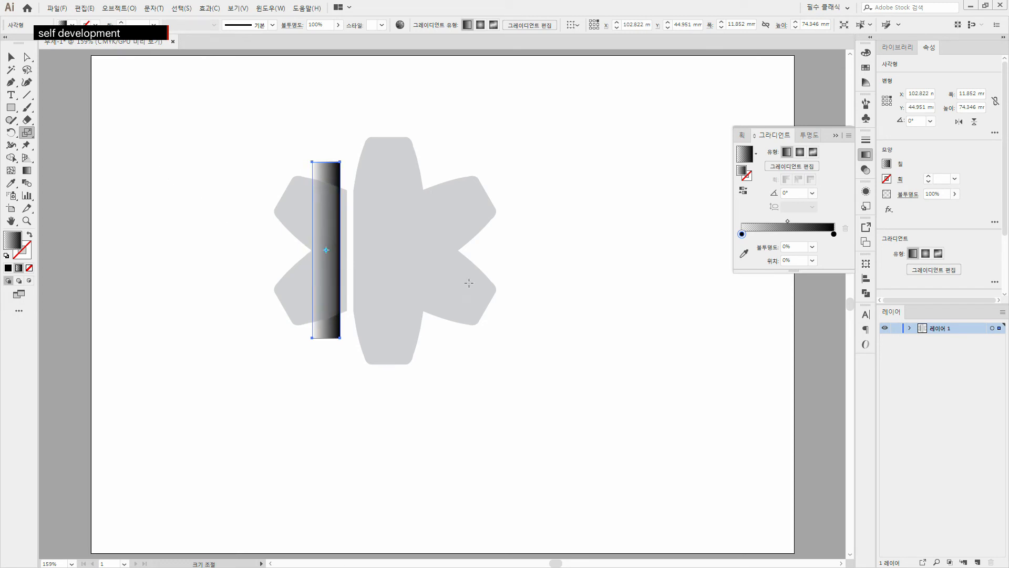
pyautogui.press('Right')
pyautogui.press('Right')
pyautogui.press('Right')
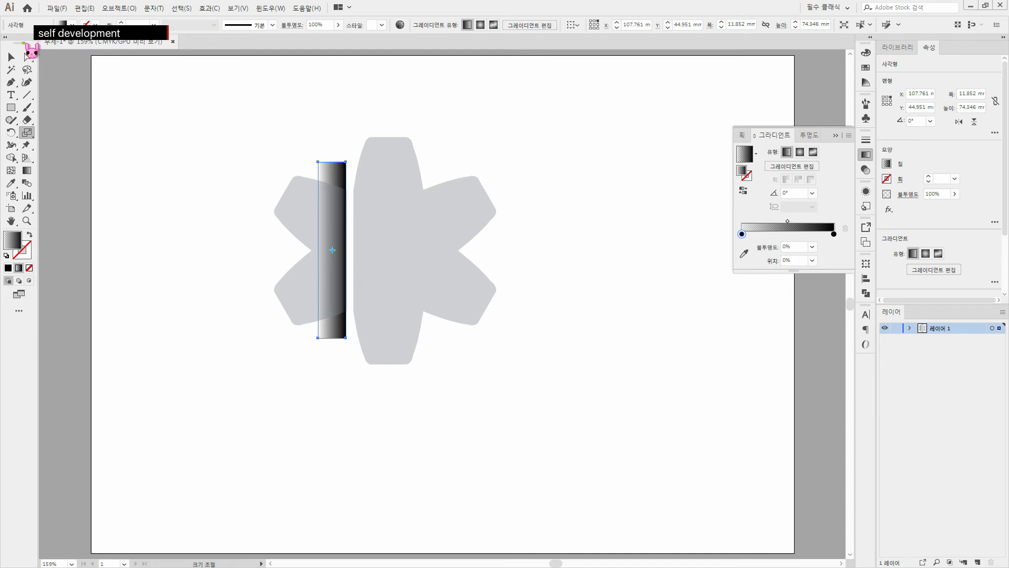
# Try to make a clipping mask from the two-armed piece with the gradient rectangle in front of it
pyautogui.click(11, 57)
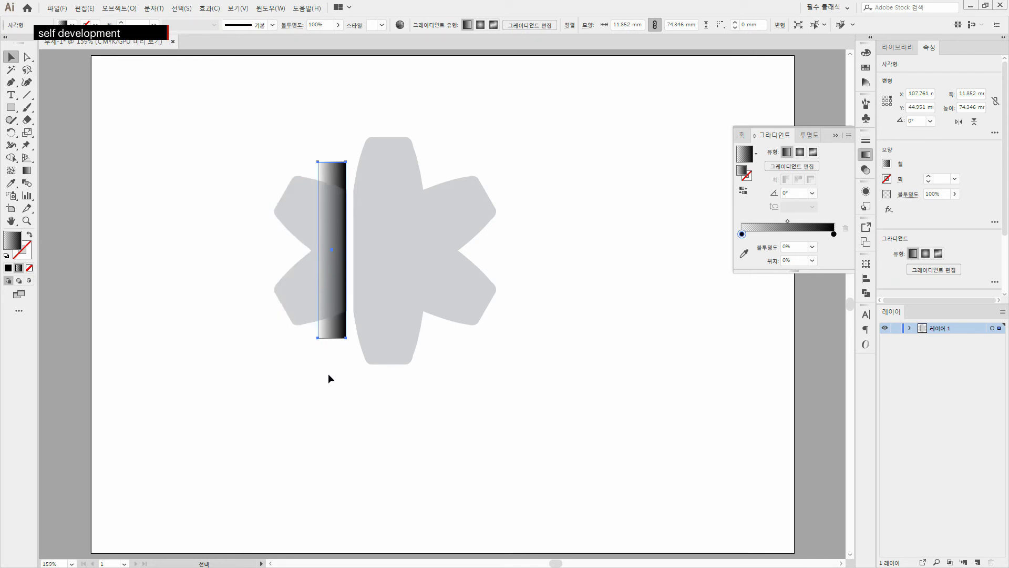
pyautogui.moveTo(269, 178); pyautogui.dragTo(351, 372)
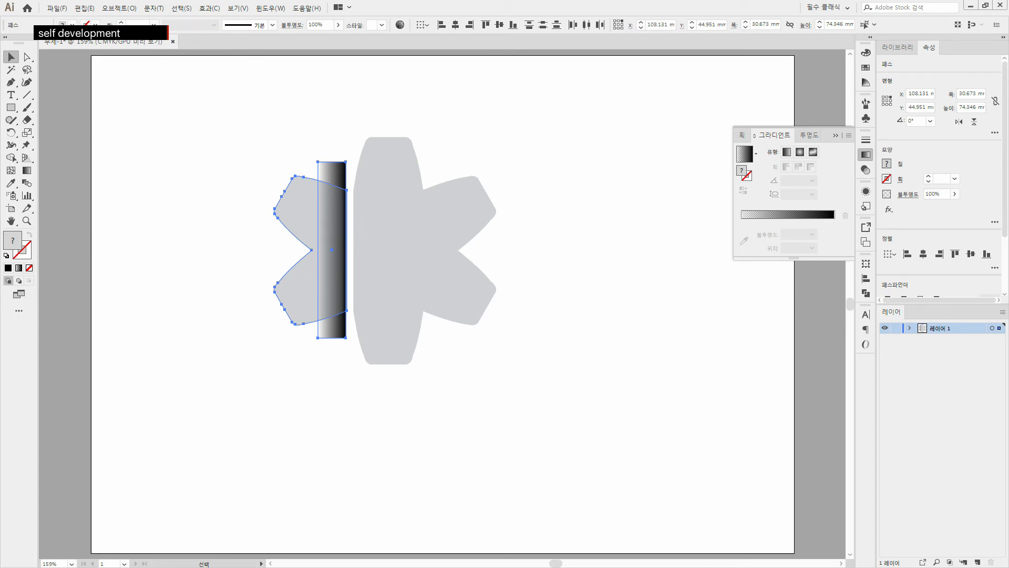
pyautogui.click(119, 8)
pyautogui.moveTo(185, 369)
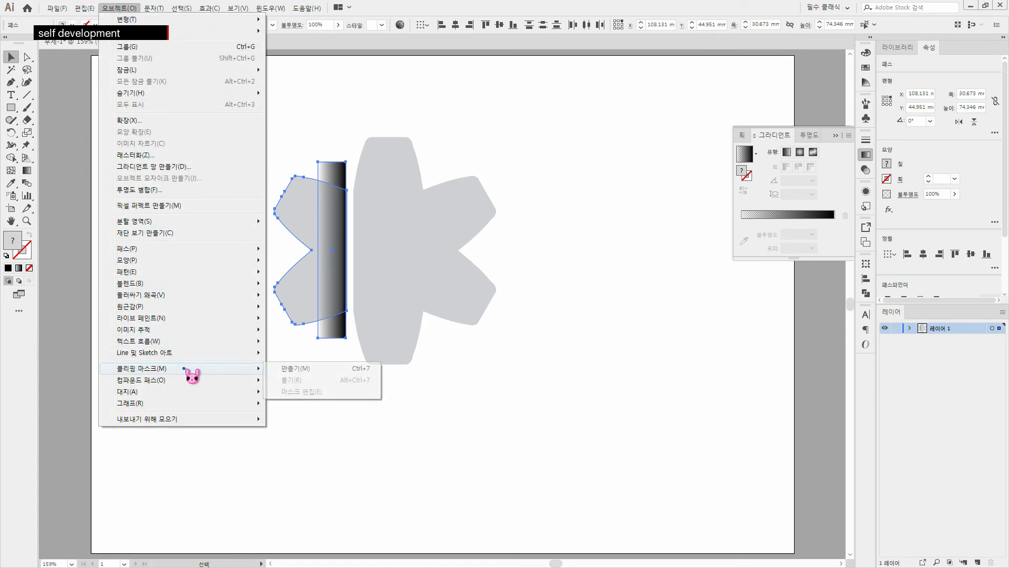
pyautogui.click(298, 368)
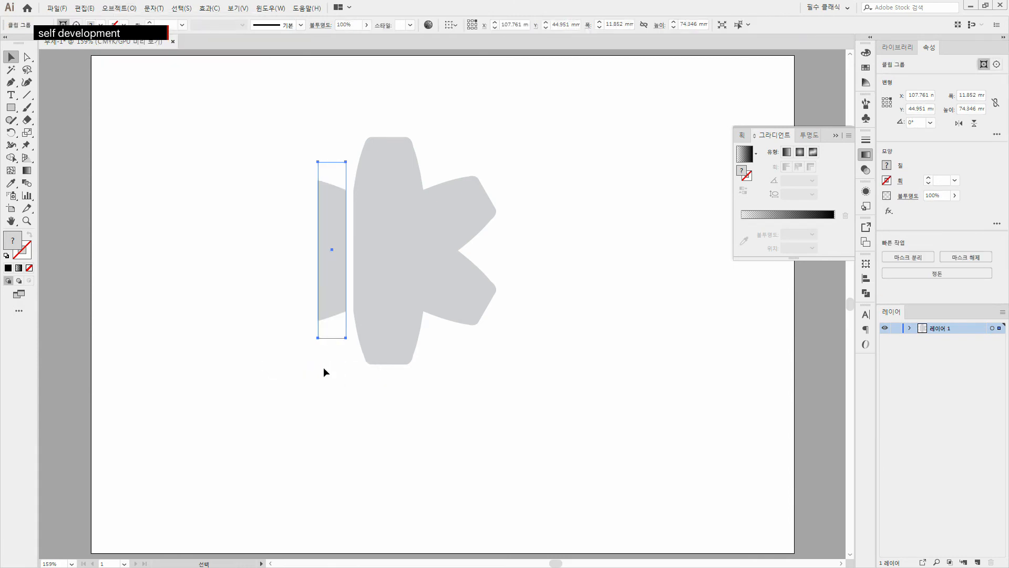
pyautogui.hotkey('ctrl', 'z')
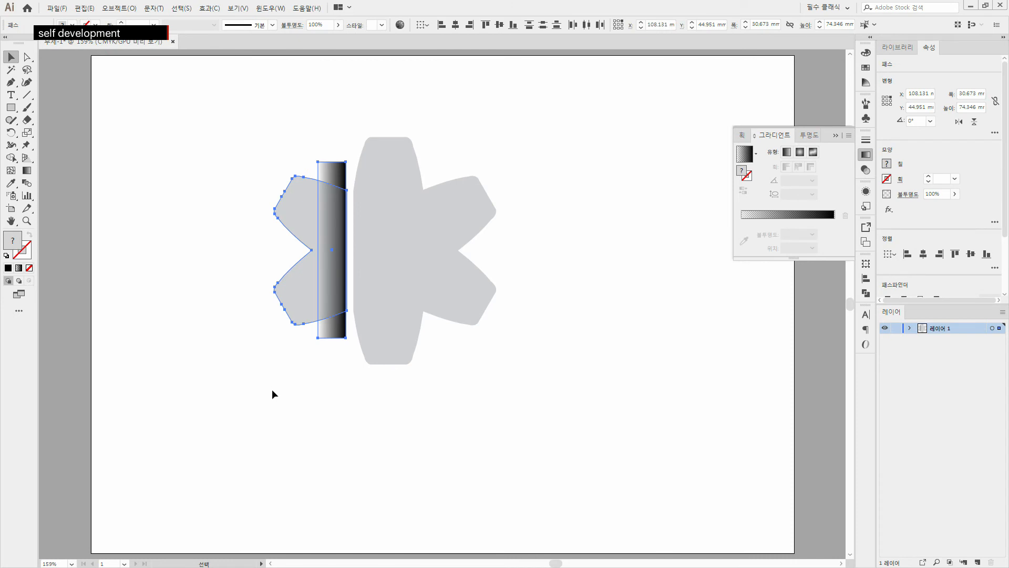
# Cut the gradient rectangle and paste it in place behind the two-armed piece
pyautogui.click(344, 332)
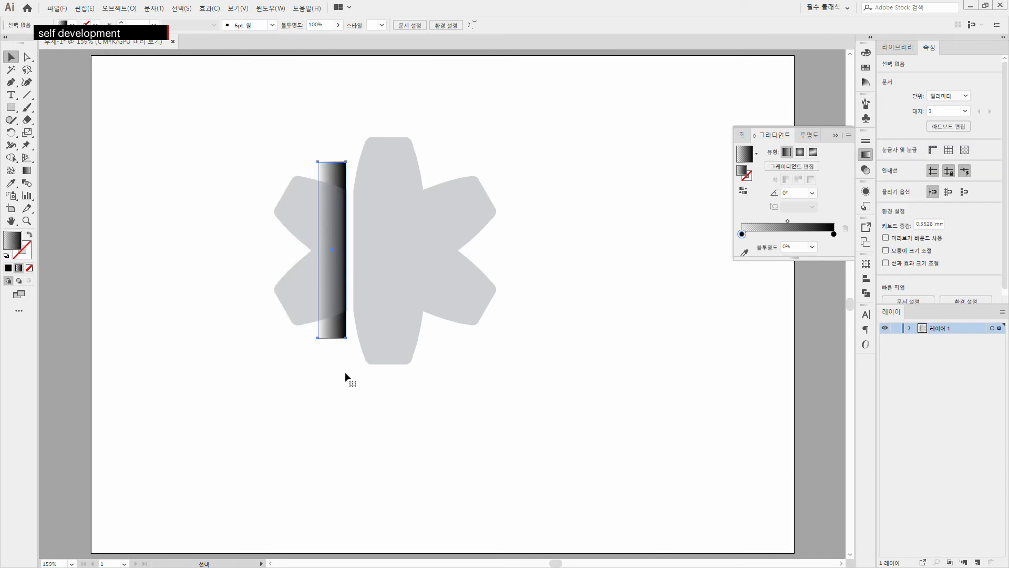
pyautogui.hotkey('ctrl', 'x')
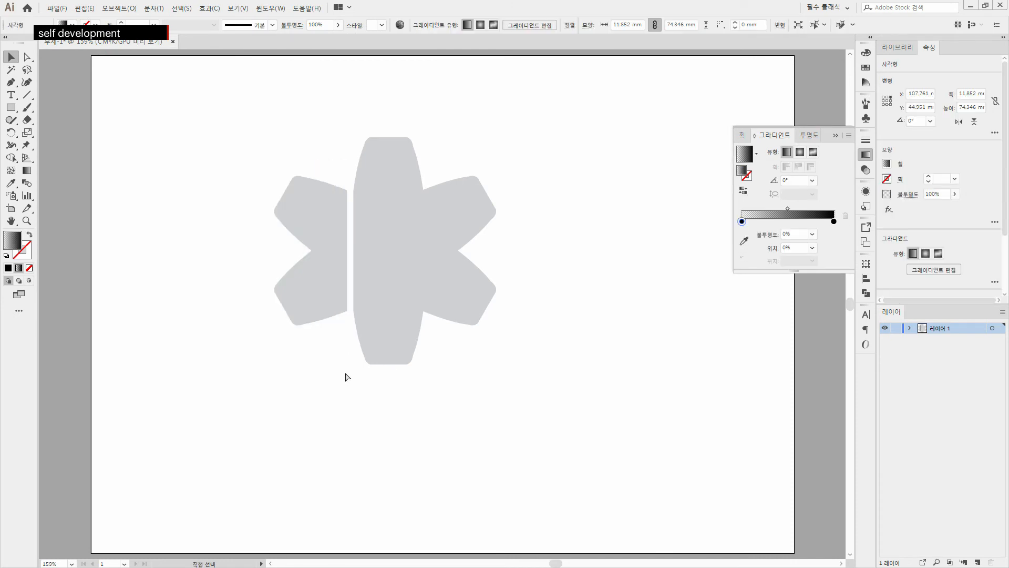
pyautogui.click(317, 300)
pyautogui.hotkey('ctrl', 'b')
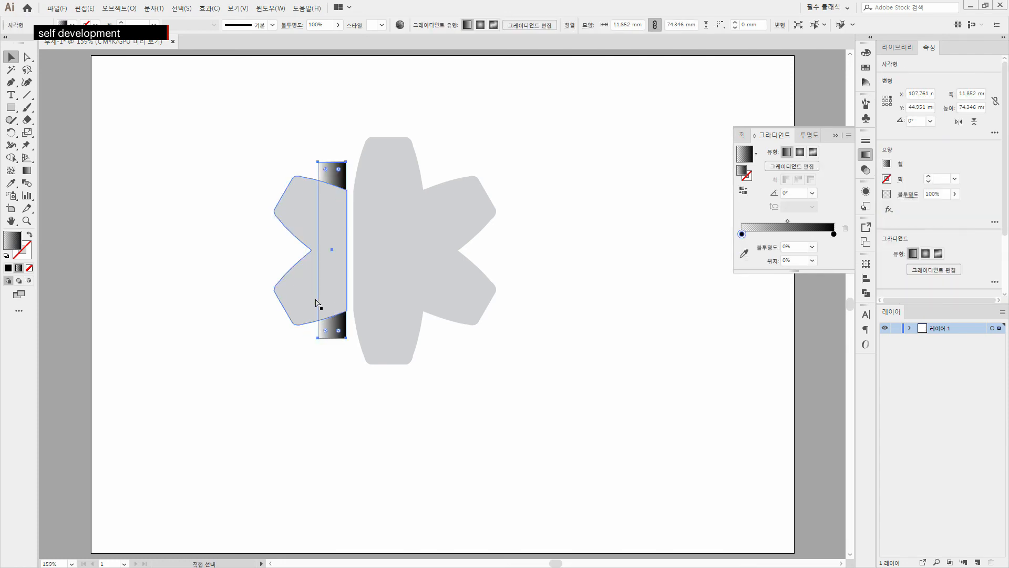
# Try to clip the gradient rectangle to the outline of the two-armed piece with a clipping mask
pyautogui.click(306, 407)
pyautogui.moveTo(246, 129); pyautogui.dragTo(351, 384)
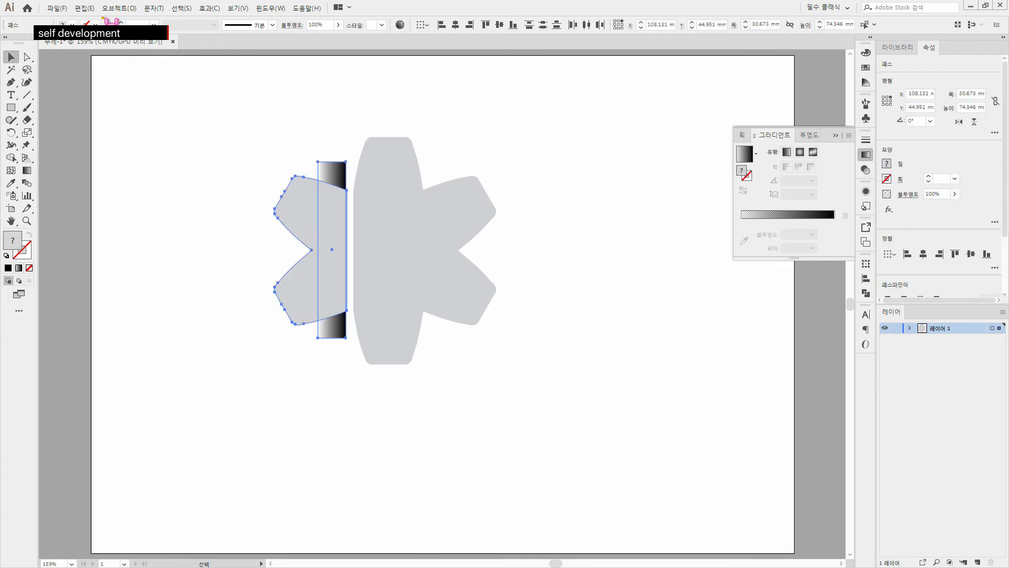
pyautogui.click(119, 7)
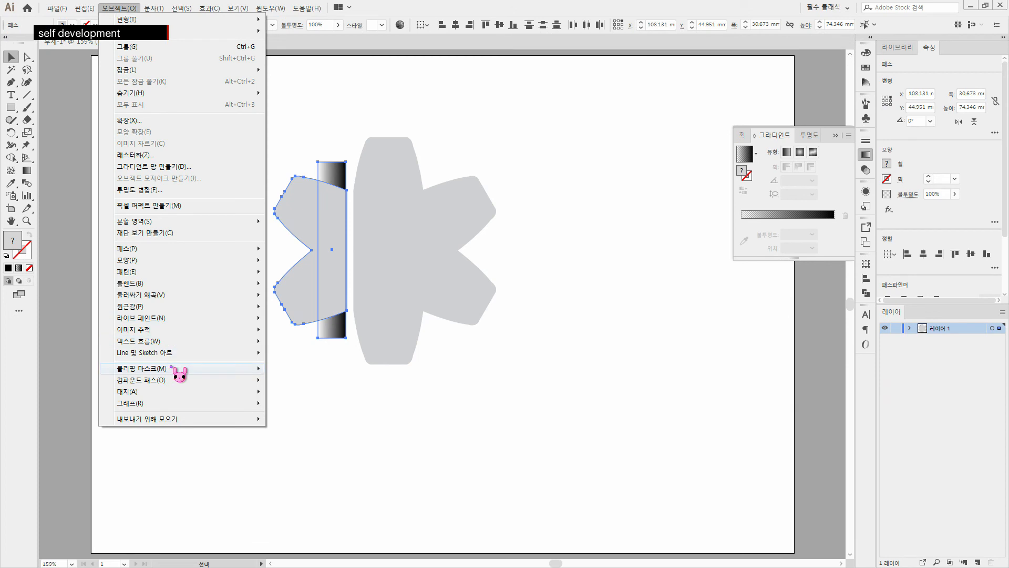
pyautogui.moveTo(172, 367)
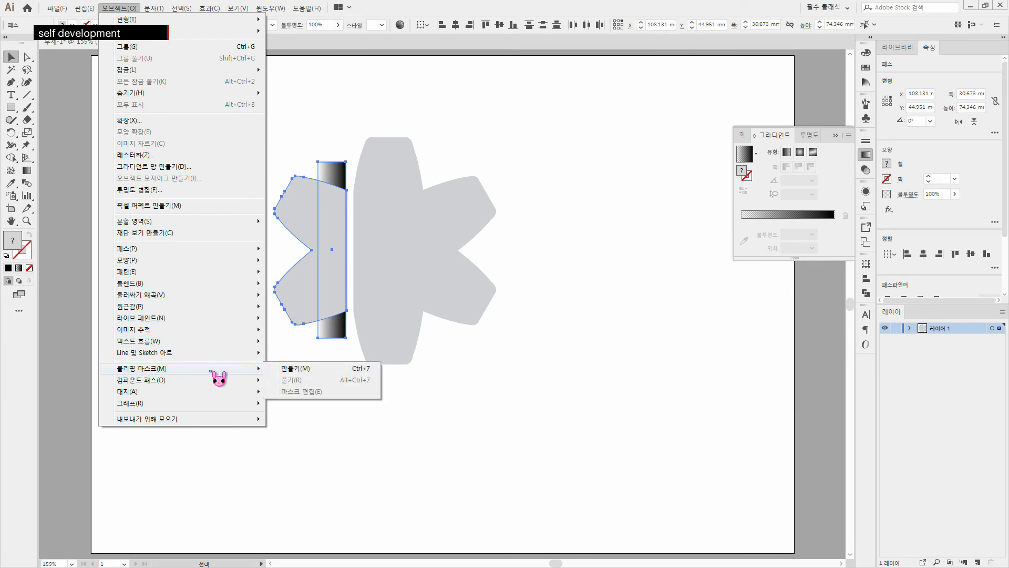
pyautogui.click(315, 368)
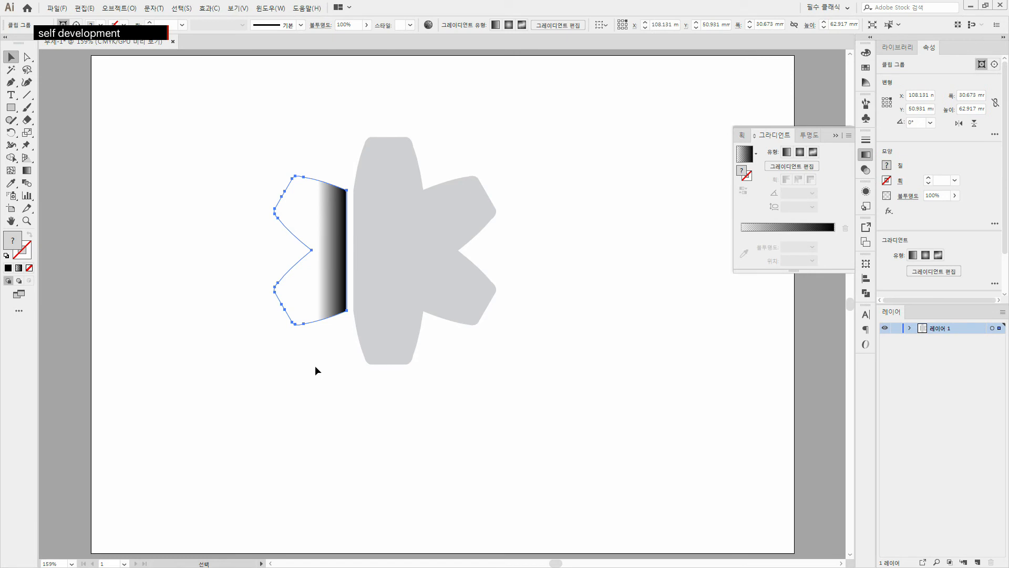
pyautogui.click(315, 370)
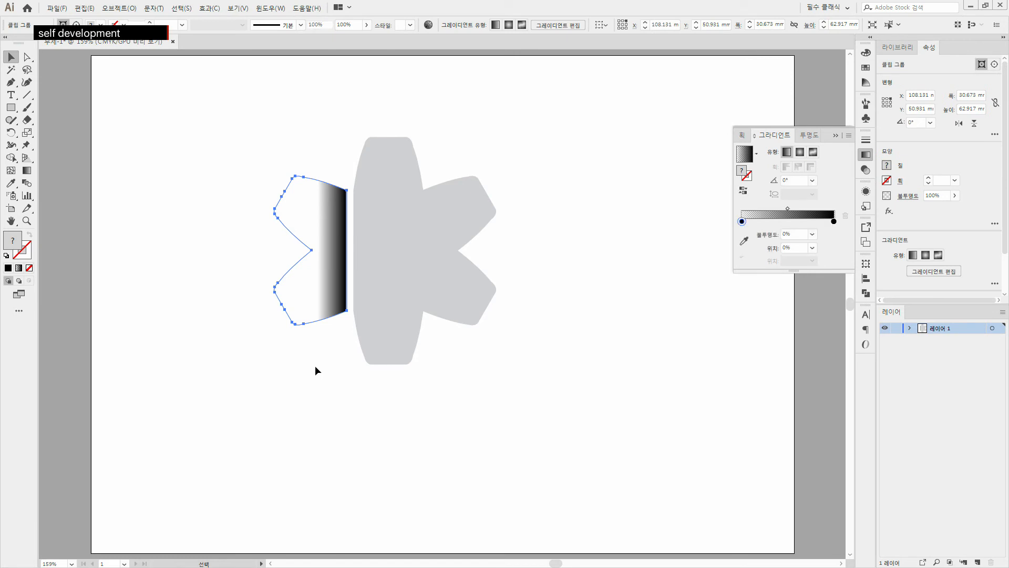
pyautogui.click(325, 303)
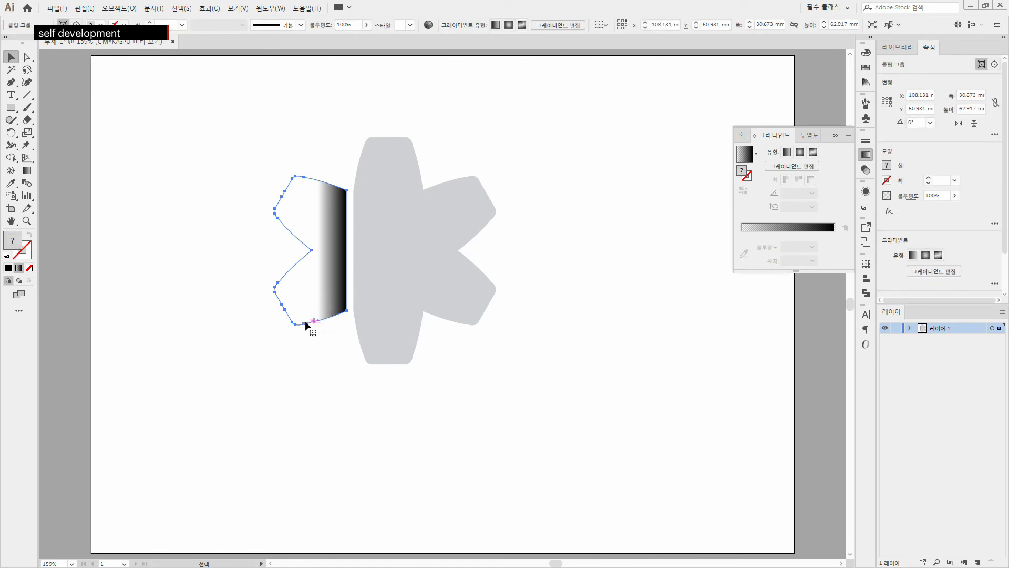
pyautogui.click(313, 375)
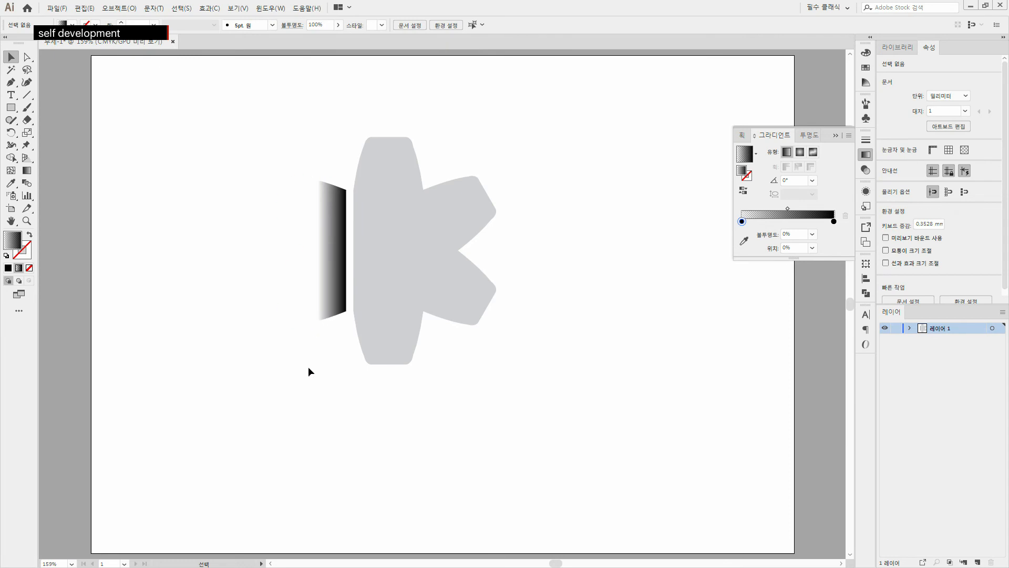
pyautogui.click(307, 325)
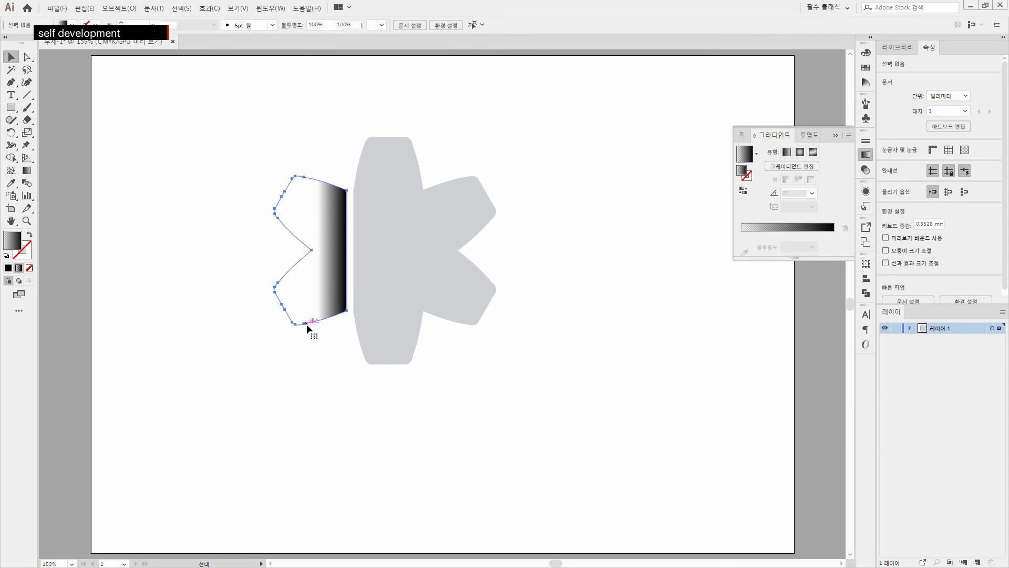
pyautogui.hotkey('ctrl', 'z')
pyautogui.click(261, 459)
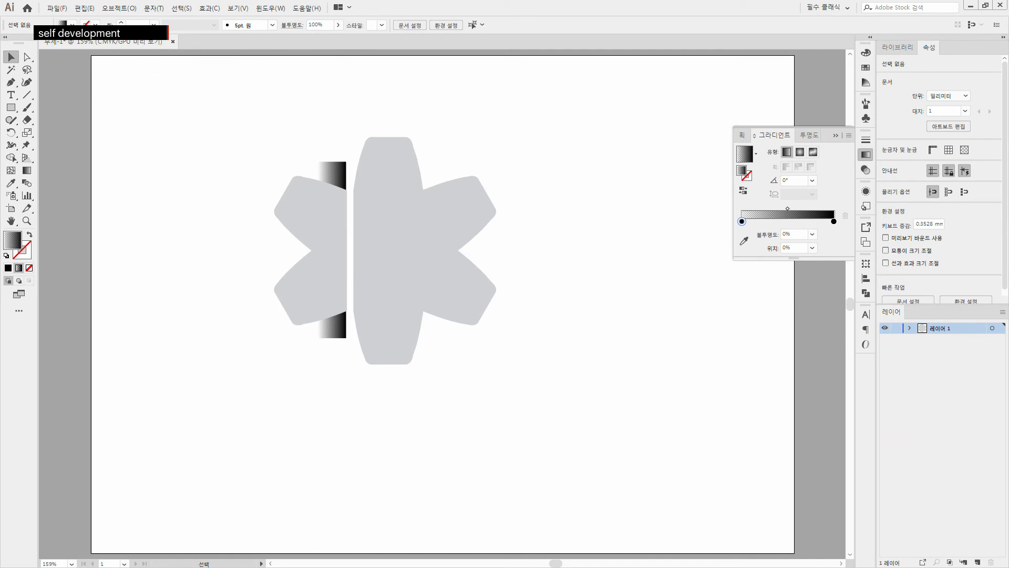
# Cut the gradient rectangle from behind the two-armed piece and paste it back in front
pyautogui.click(336, 332)
pyautogui.press('ctrl')
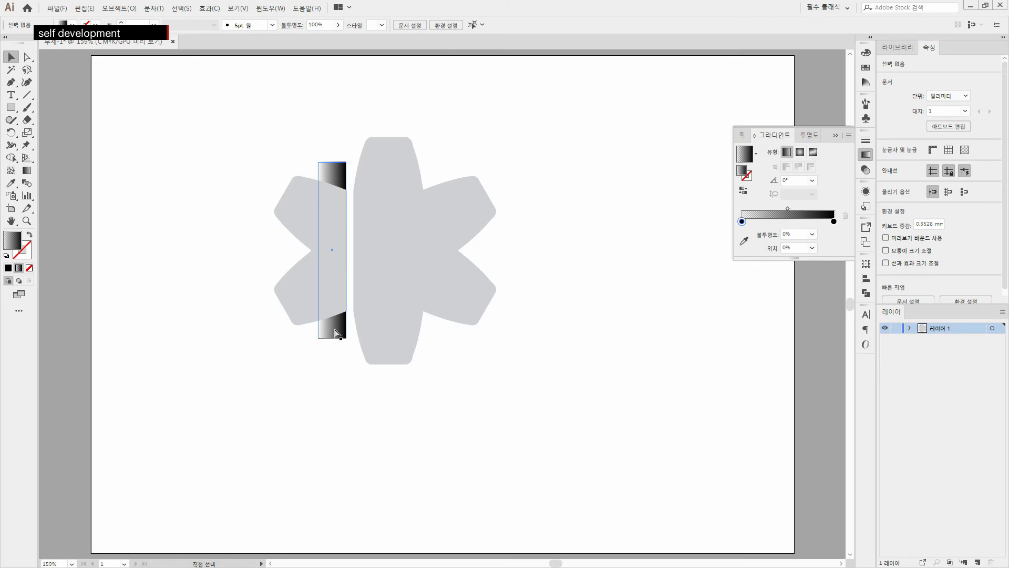
pyautogui.click(333, 352)
pyautogui.click(330, 336)
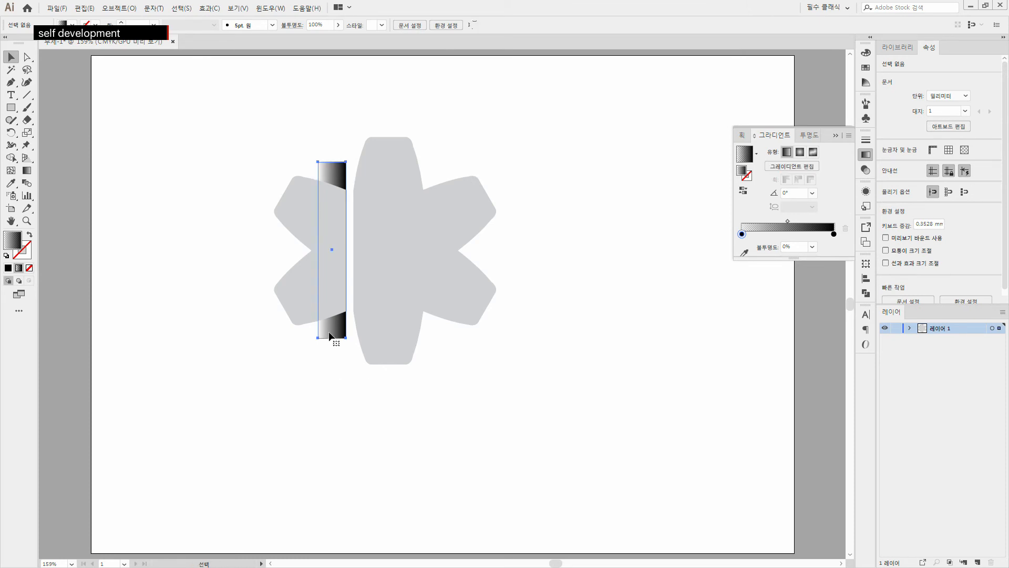
pyautogui.hotkey('ctrl', 'x')
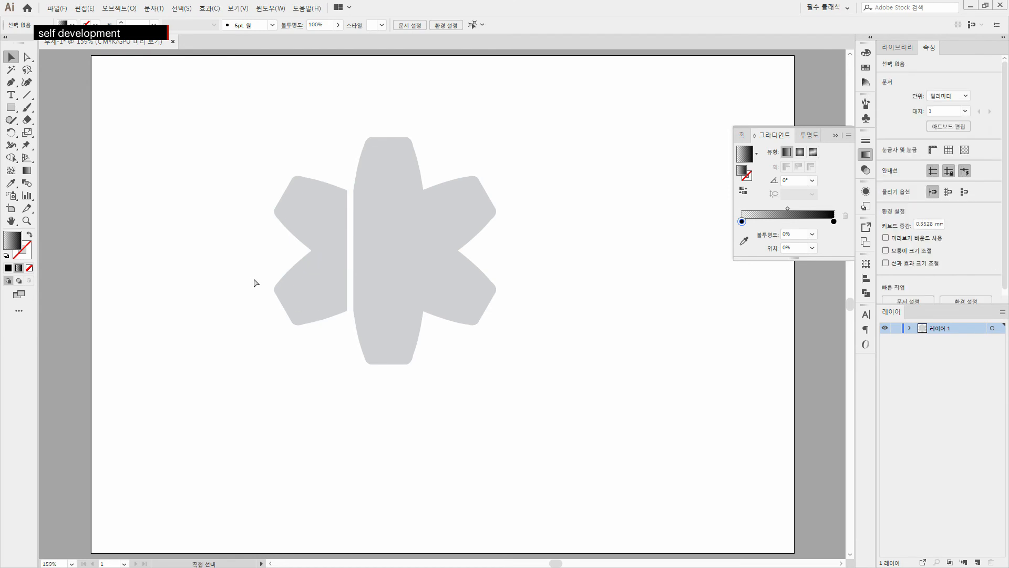
pyautogui.hotkey('ctrl', 'f')
# Align the gradient rectangle's dark edge flush with the two-armed piece's cut edge and fine-tune its vertical position
pyautogui.moveTo(440, 361); pyautogui.dragTo(331, 331)
pyautogui.press('Up')
pyautogui.press('Up')
pyautogui.press('Up')
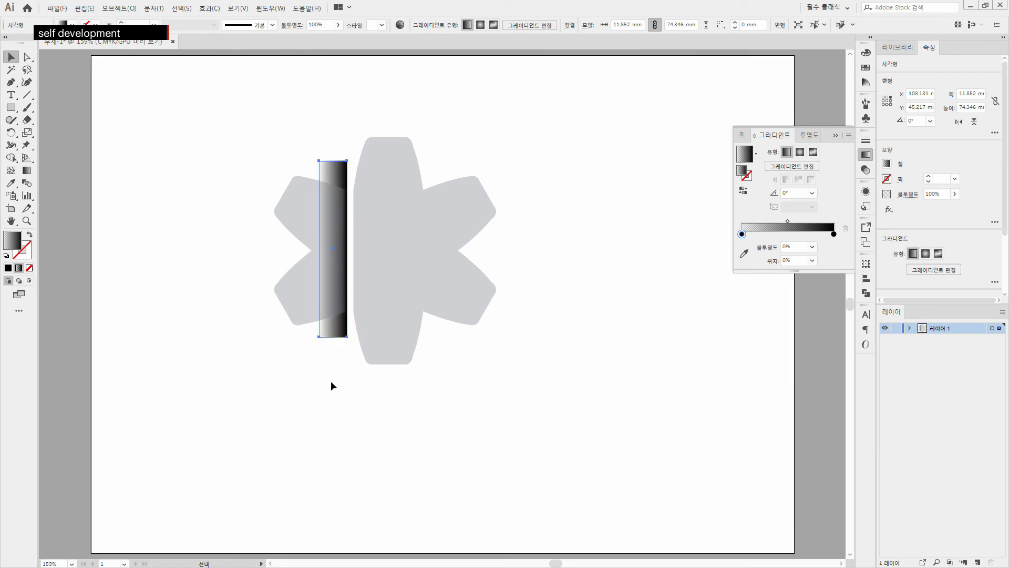
pyautogui.press('Down')
pyautogui.press('Down')
pyautogui.click(326, 389)
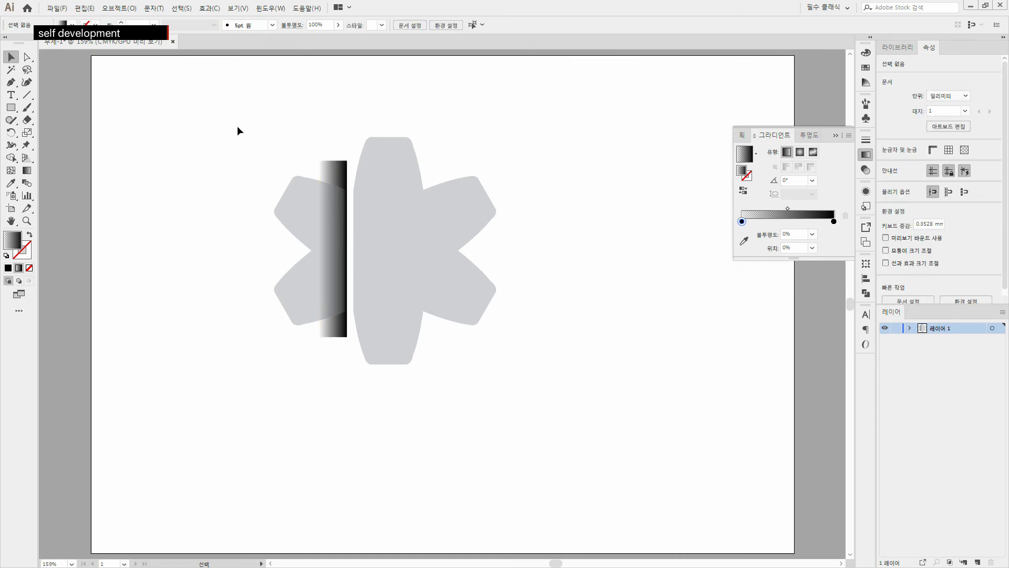
# Divide the two-armed piece and the gradient rectangle with Pathfinder Divide, and ungroup the resulting pieces
pyautogui.moveTo(239, 128); pyautogui.dragTo(349, 358)
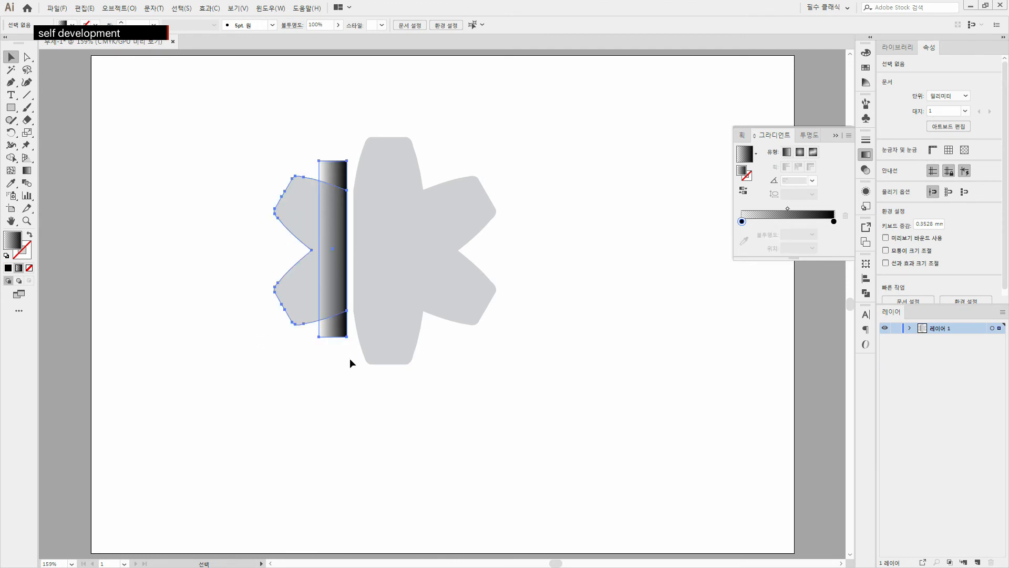
pyautogui.click(866, 293)
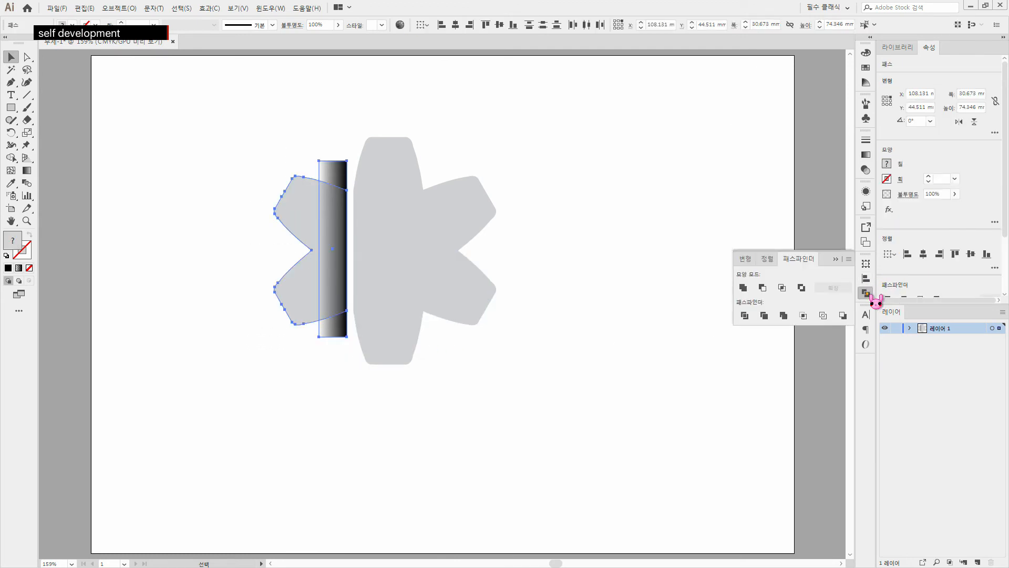
pyautogui.click(744, 315)
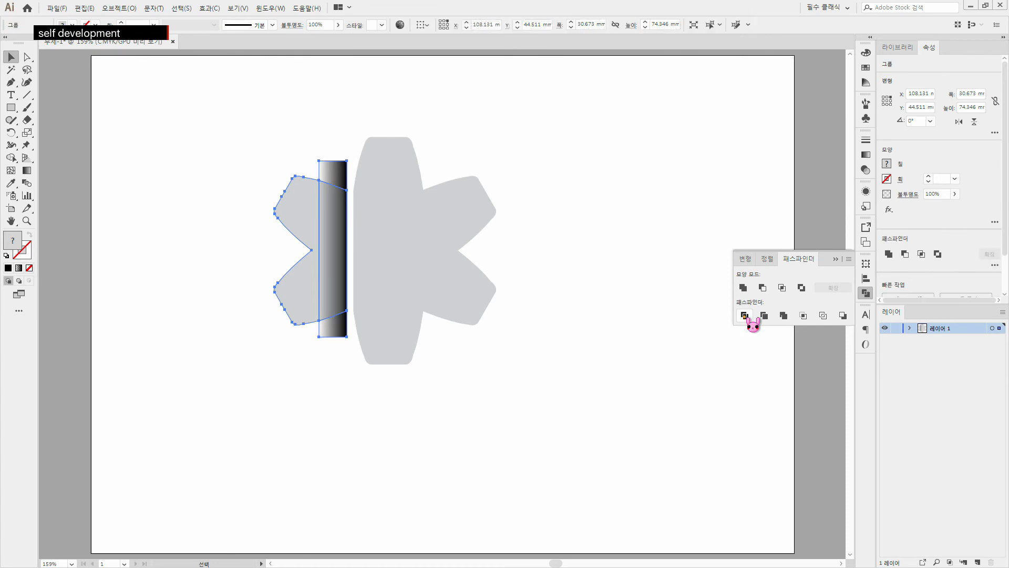
pyautogui.click(215, 350)
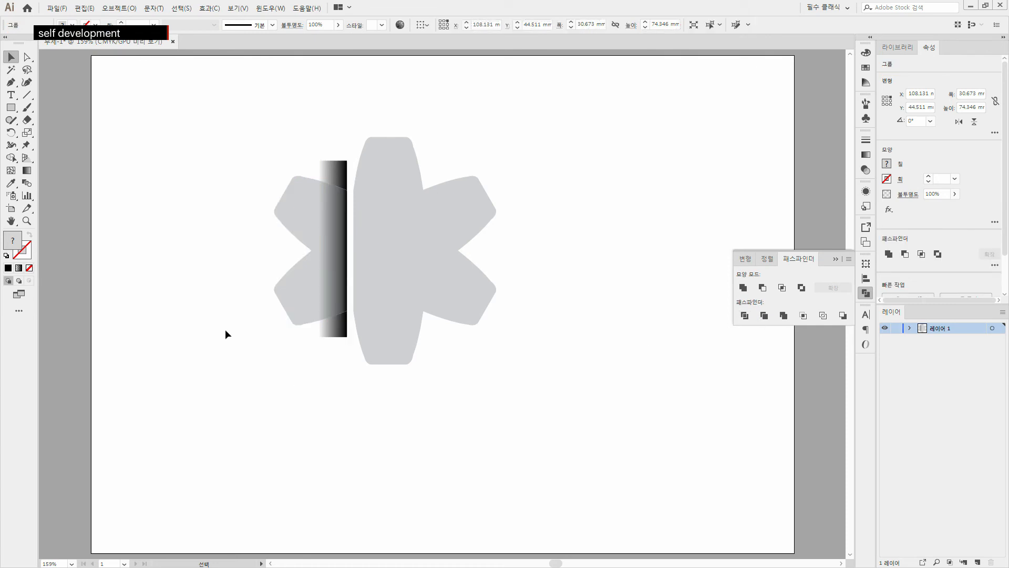
pyautogui.moveTo(258, 158); pyautogui.dragTo(349, 365)
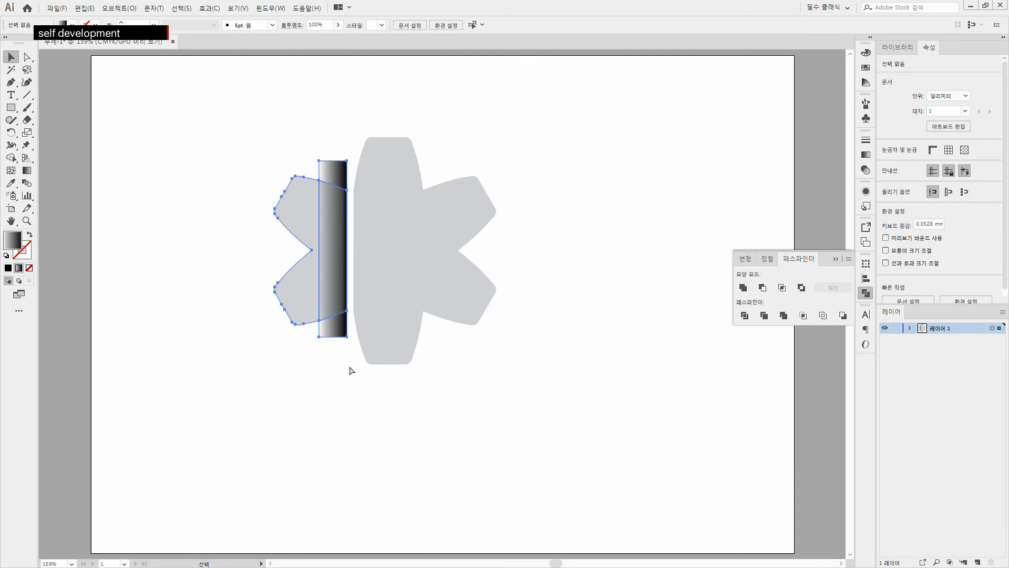
pyautogui.hotkey('ctrl', 'shift', 'g')
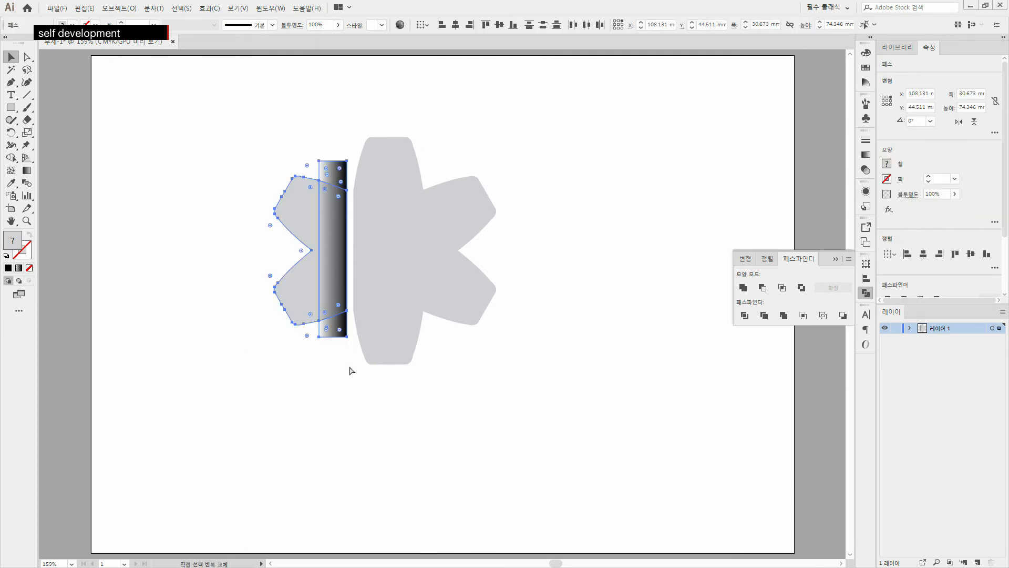
# Pull the leftover gradient pieces above and below the two-armed piece away from its outline and delete them
pyautogui.click(300, 403)
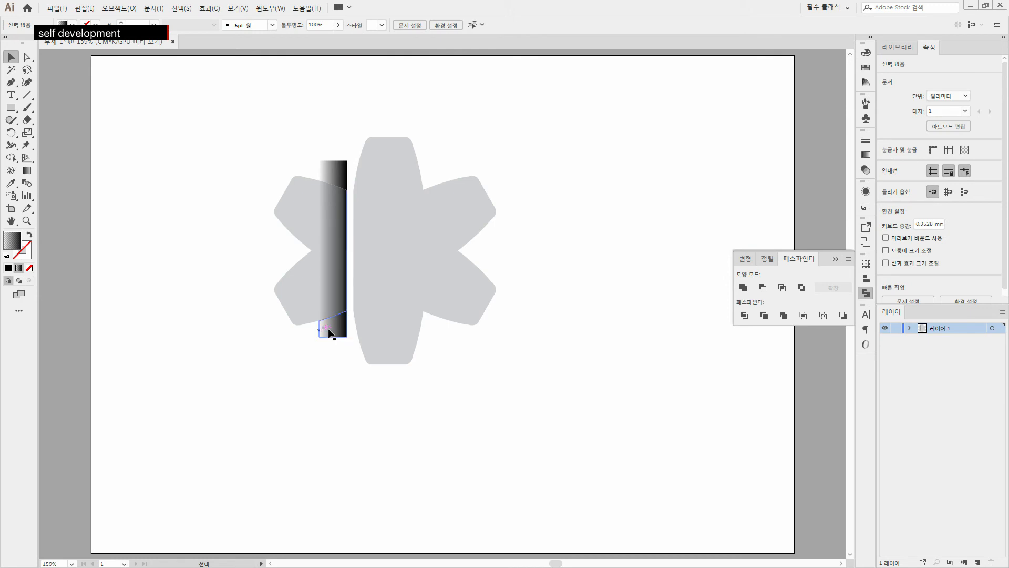
pyautogui.moveTo(346, 337); pyautogui.dragTo(336, 340)
pyautogui.click(326, 164)
pyautogui.press('Up')
pyautogui.press('Up')
pyautogui.press('Up')
pyautogui.press('Up')
pyautogui.press('Up')
pyautogui.press('Up')
pyautogui.press('Up')
pyautogui.press('Up')
pyautogui.press('Up')
pyautogui.moveTo(342, 342); pyautogui.dragTo(208, 398)
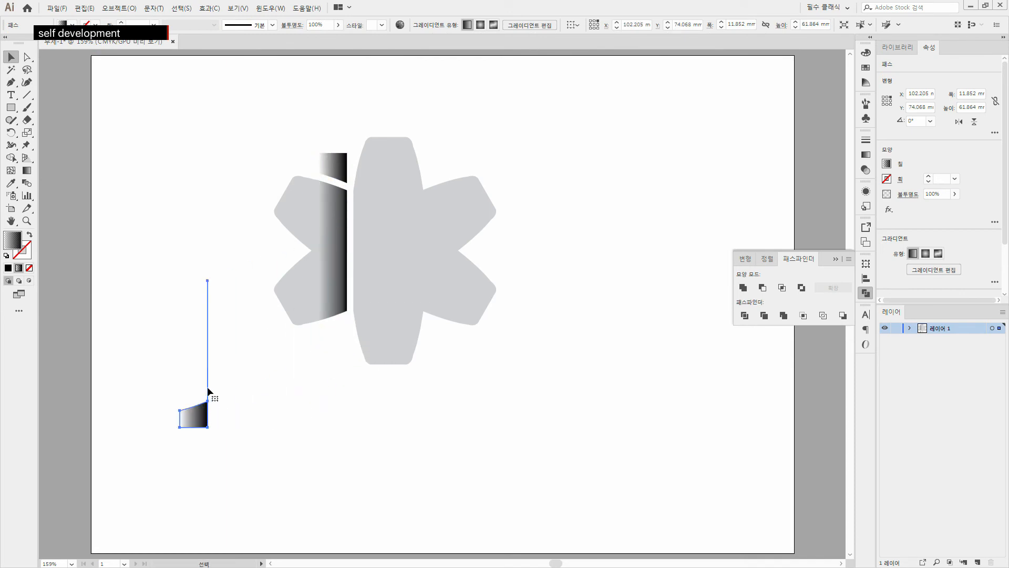
pyautogui.moveTo(209, 340); pyautogui.dragTo(223, 359)
pyautogui.click(285, 406)
pyautogui.moveTo(333, 176); pyautogui.dragTo(196, 375)
pyautogui.click(251, 445)
pyautogui.moveTo(225, 448); pyautogui.dragTo(149, 331)
# Group the grey two-armed part with its gradient strip and nudge the group slightly toward the main piece
pyautogui.moveTo(192, 370); pyautogui.dragTo(339, 287)
pyautogui.click(308, 304)
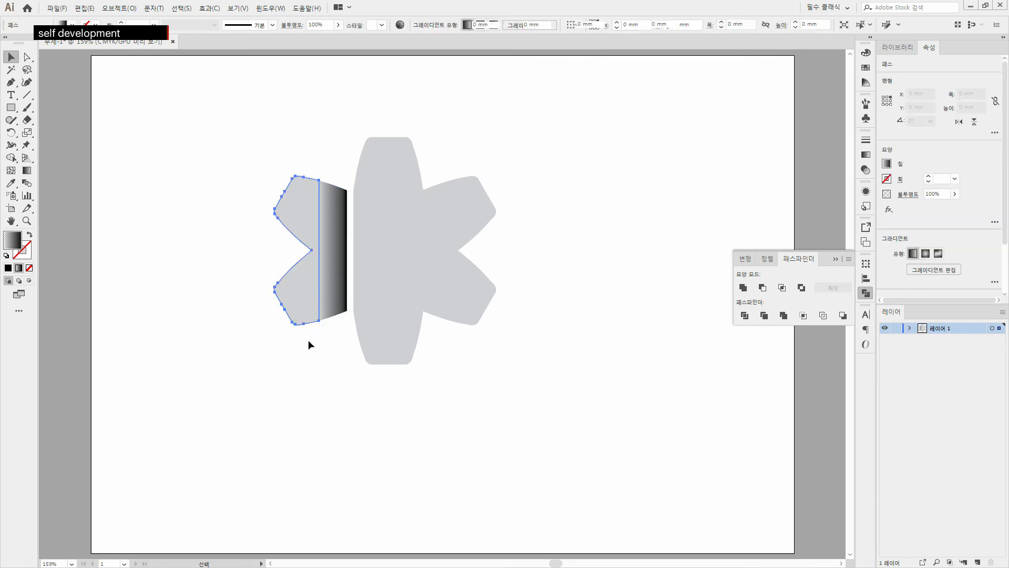
pyautogui.moveTo(250, 164); pyautogui.dragTo(345, 377)
pyautogui.press('a')
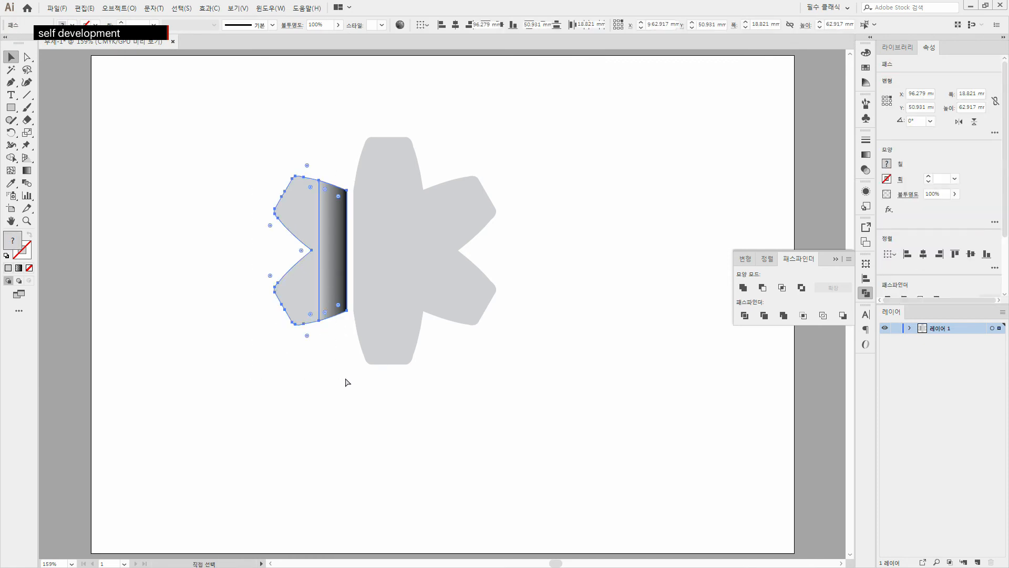
pyautogui.click(345, 385)
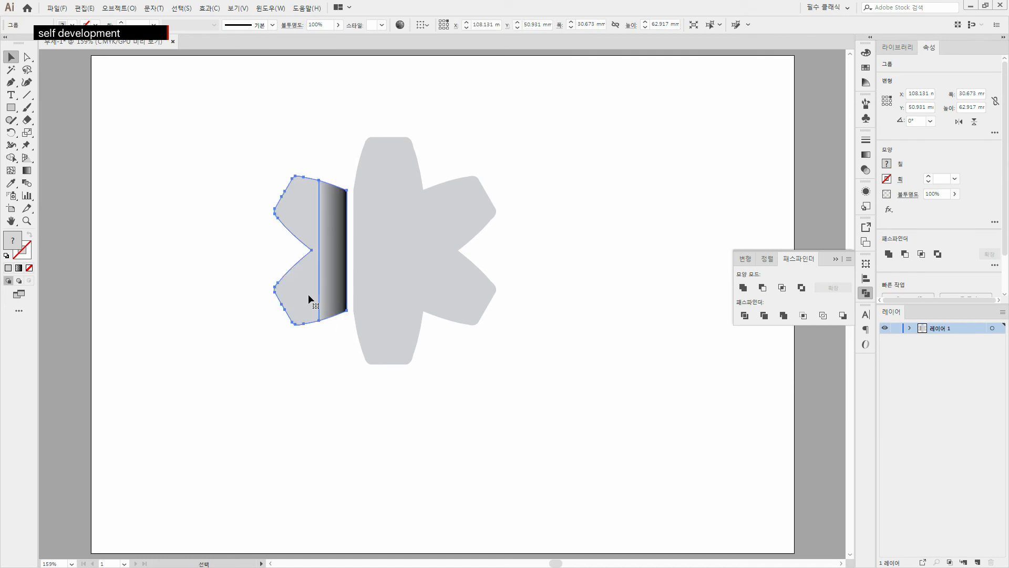
pyautogui.press('Right')
pyautogui.press('Right')
pyautogui.press('Right')
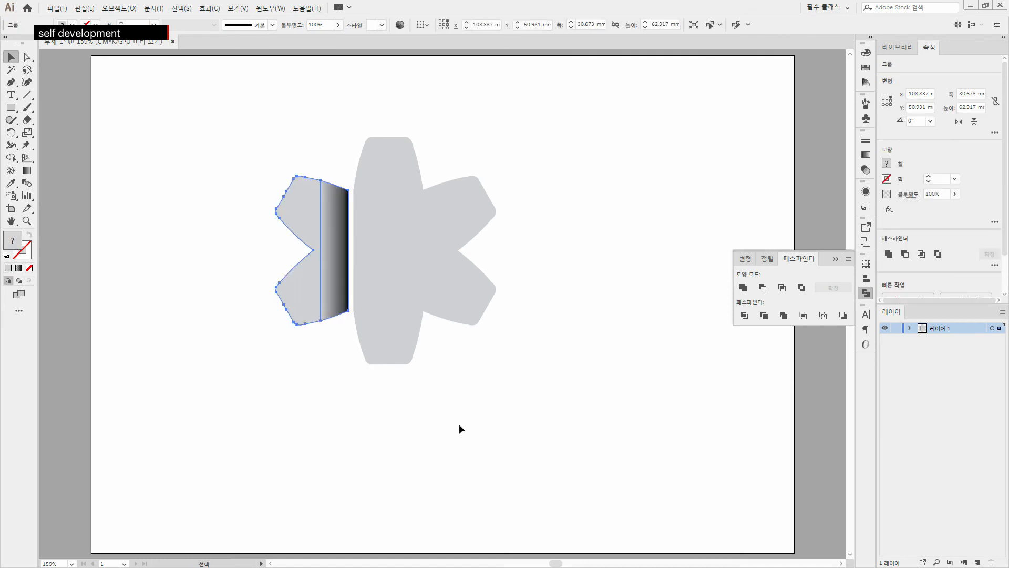
pyautogui.click(512, 413)
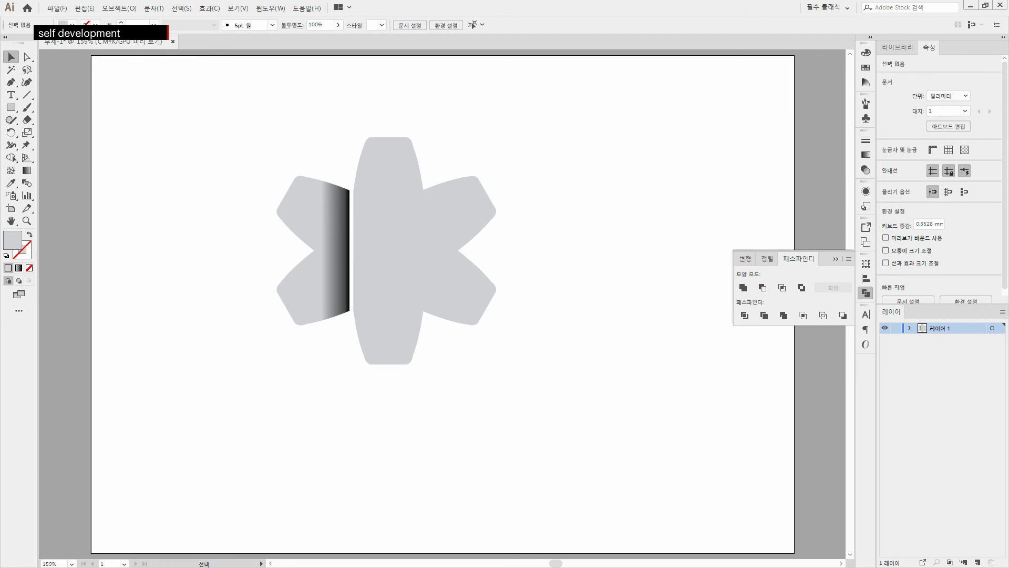
# Draw a five-pointed star about 50 mm wide over the middle of the four-armed piece
pyautogui.moveTo(535, 416); pyautogui.dragTo(245, 99)
pyautogui.click(14, 107)
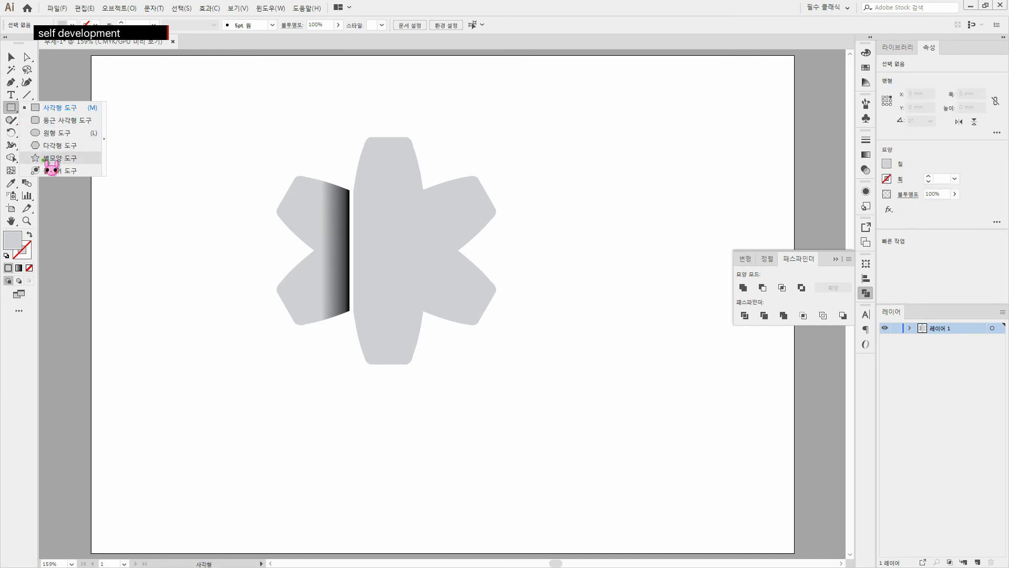
pyautogui.click(52, 158)
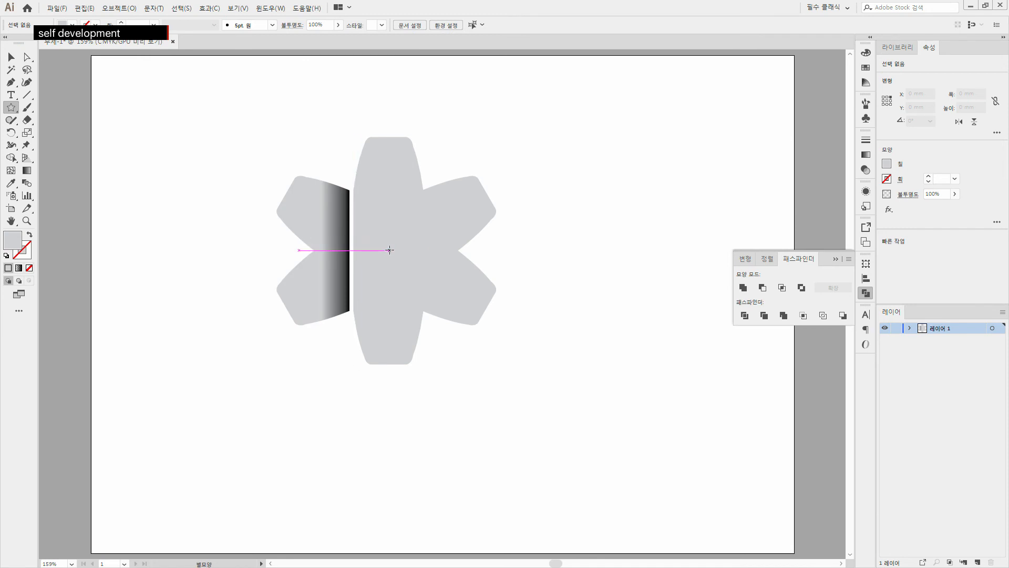
pyautogui.moveTo(389, 250); pyautogui.dragTo(436, 295)
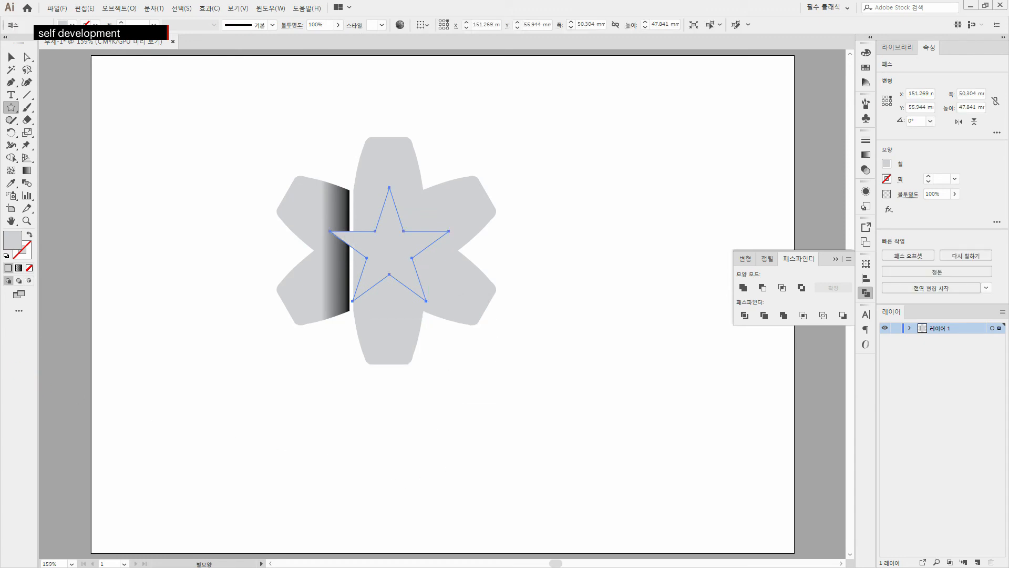
# Try to fill the star with yellow FFF200
pyautogui.doubleClick(15, 243)
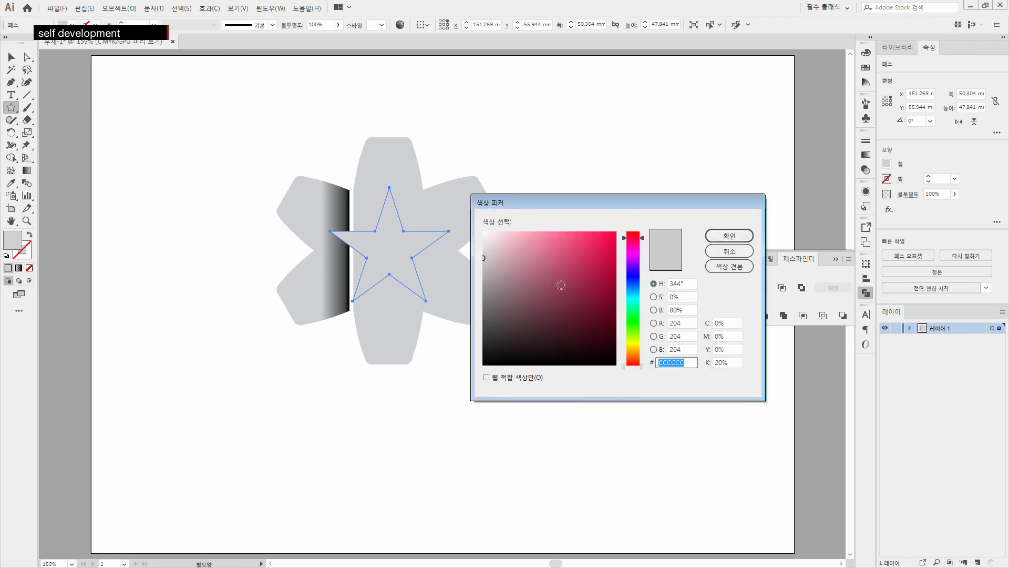
pyautogui.click(639, 343)
pyautogui.write('FFF200')
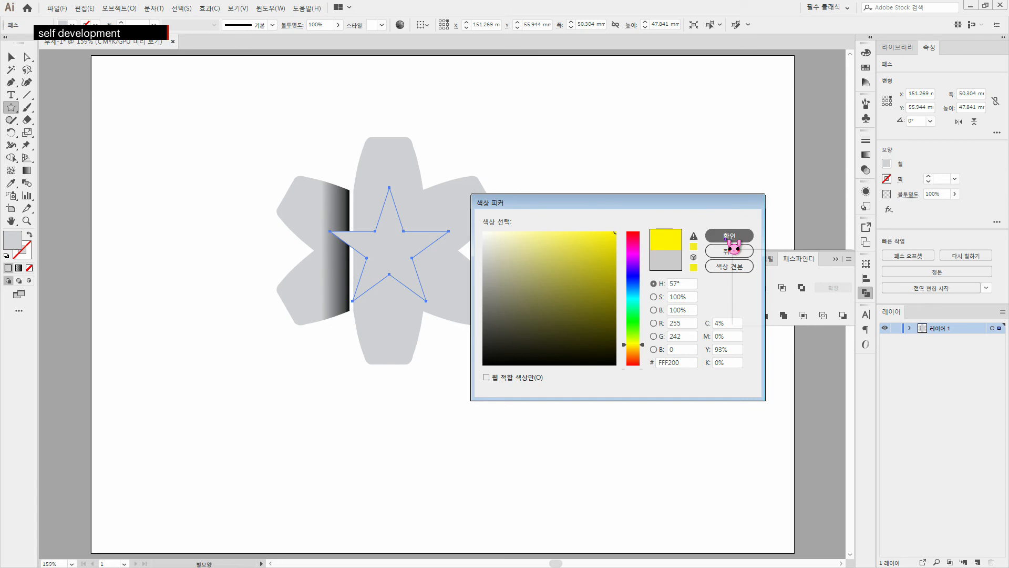
pyautogui.click(726, 236)
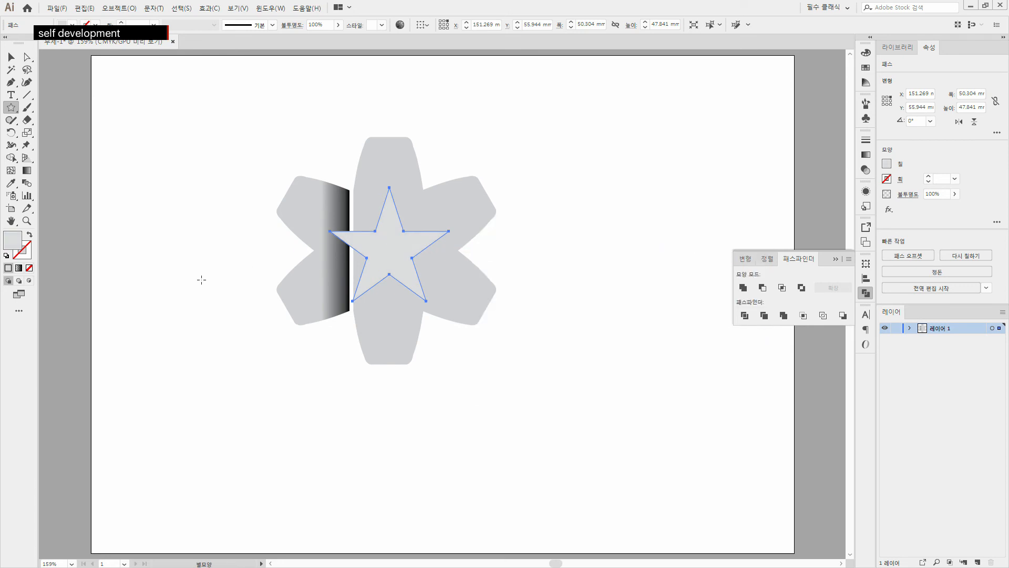
pyautogui.doubleClick(21, 245)
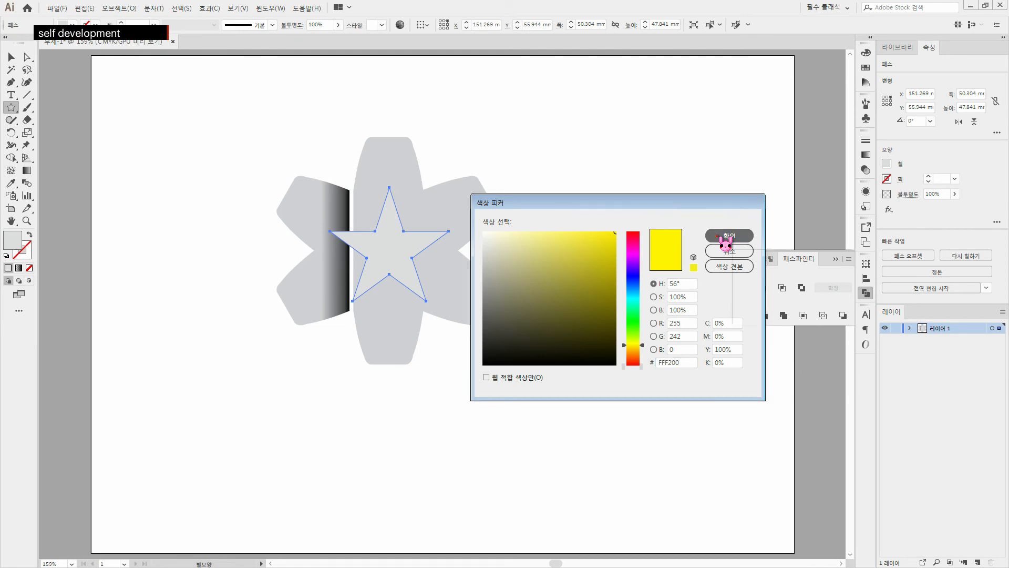
pyautogui.click(727, 237)
# Move the star to the empty area below the two-armed piece and try to fill it with yellow FFEC06
pyautogui.click(11, 57)
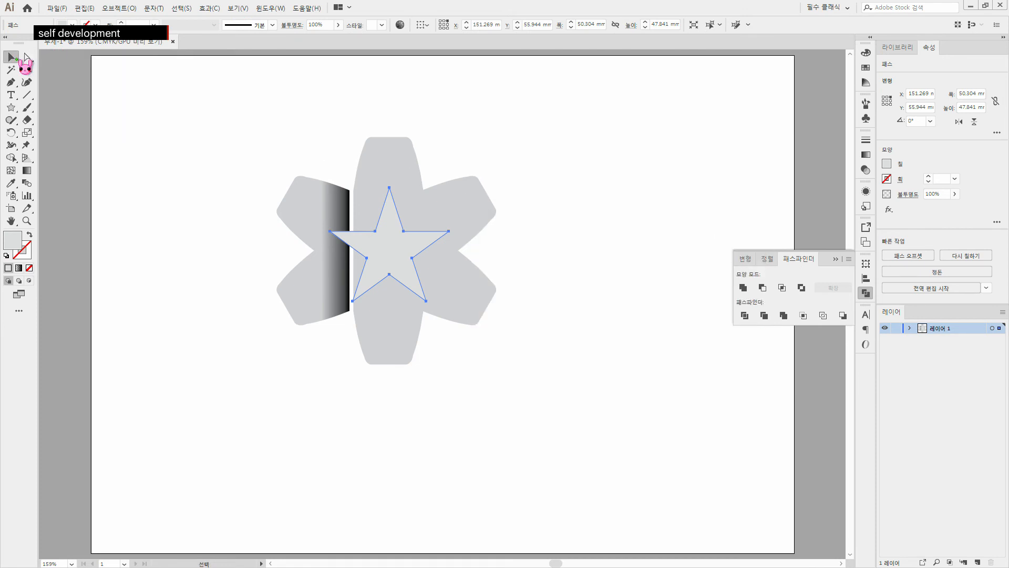
pyautogui.keyDown('shift'); pyautogui.click(360, 218); pyautogui.keyUp('shift')
pyautogui.moveTo(398, 259); pyautogui.dragTo(242, 429)
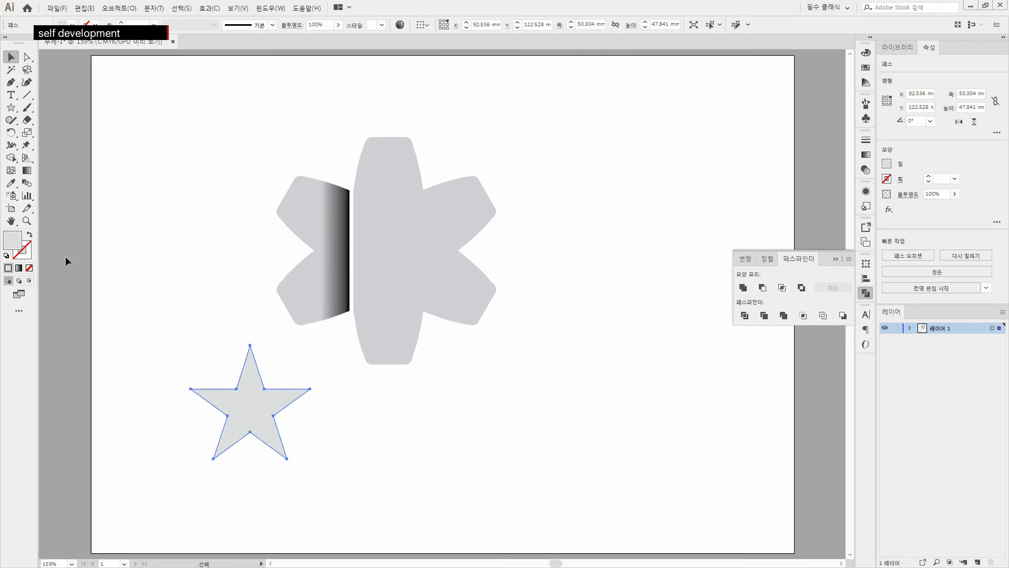
pyautogui.doubleClick(16, 243)
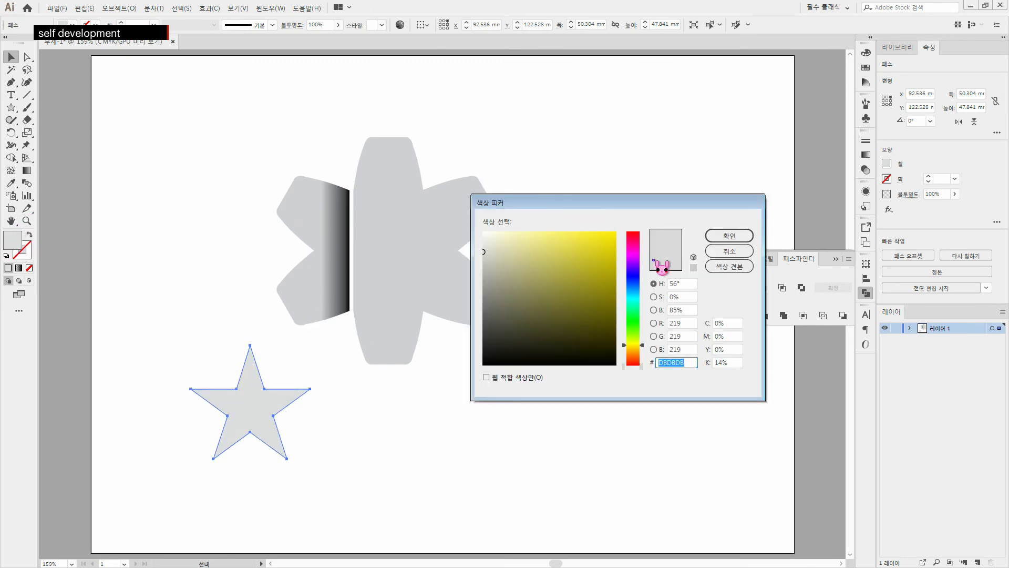
pyautogui.moveTo(591, 276); pyautogui.dragTo(614, 231)
pyautogui.click(733, 235)
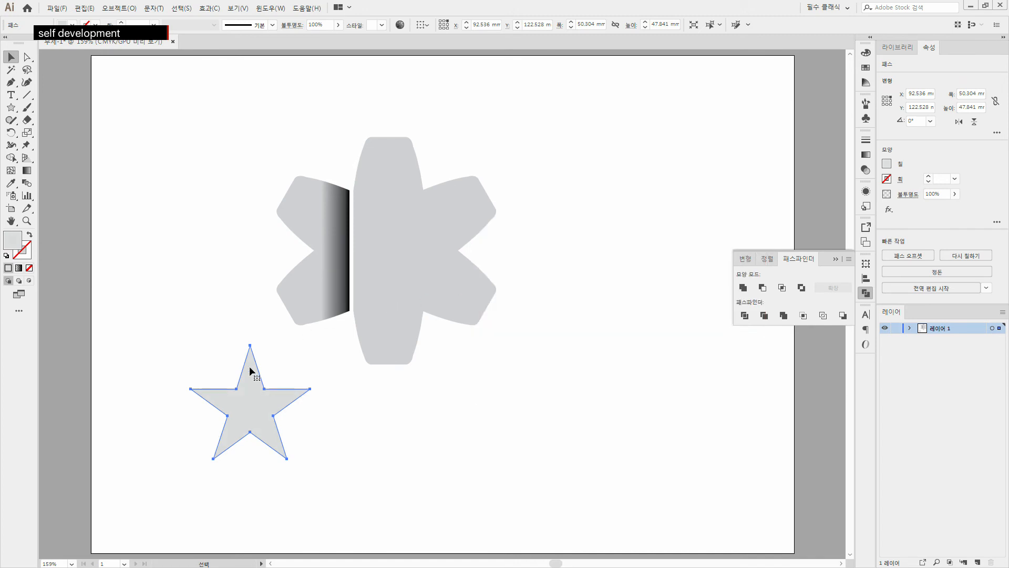
# Try to fill the star with purple DA08FF by shifting the hue in the Color Picker
pyautogui.doubleClick(15, 243)
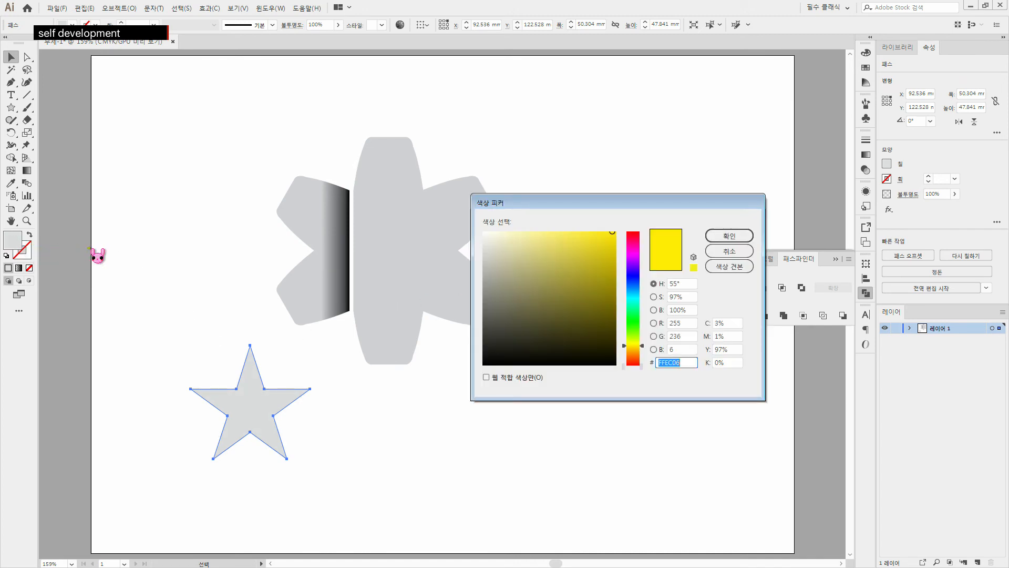
pyautogui.click(654, 297)
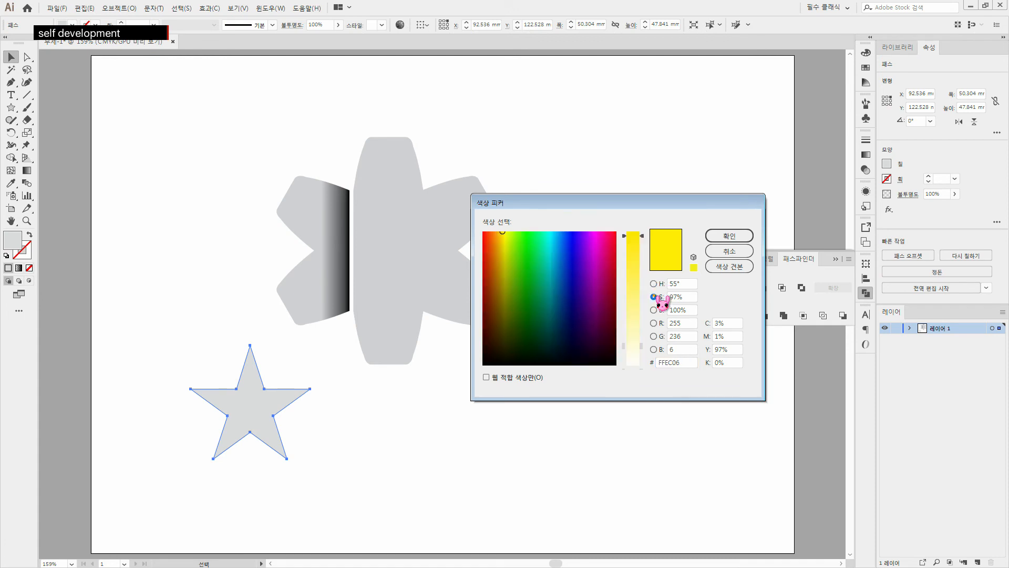
pyautogui.click(655, 284)
pyautogui.moveTo(638, 270); pyautogui.dragTo(637, 257)
pyautogui.click(735, 239)
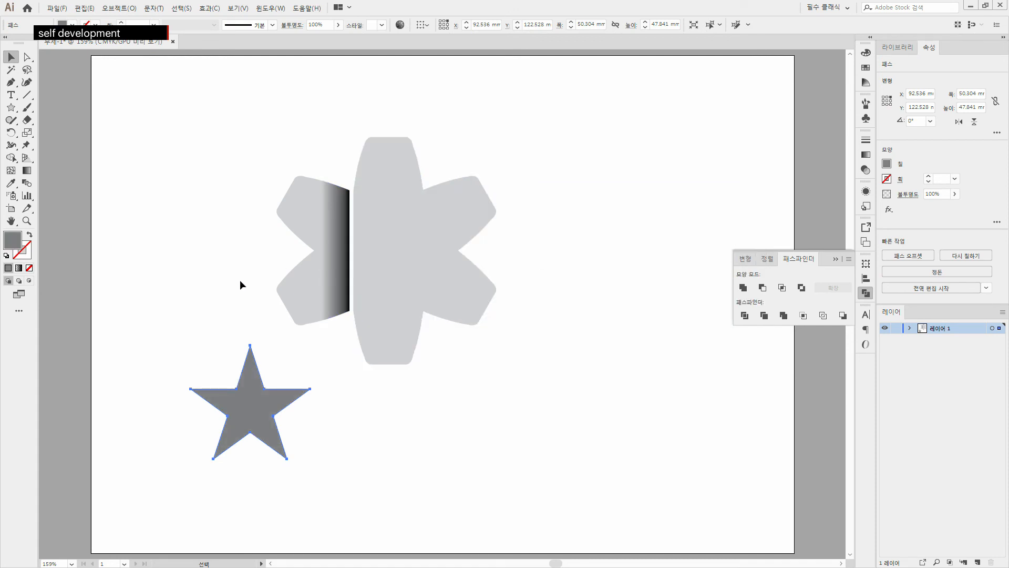
# Check the Color Picker's saturation, brightness and hue modes and reapply purple DA08FF to the star
pyautogui.doubleClick(12, 243)
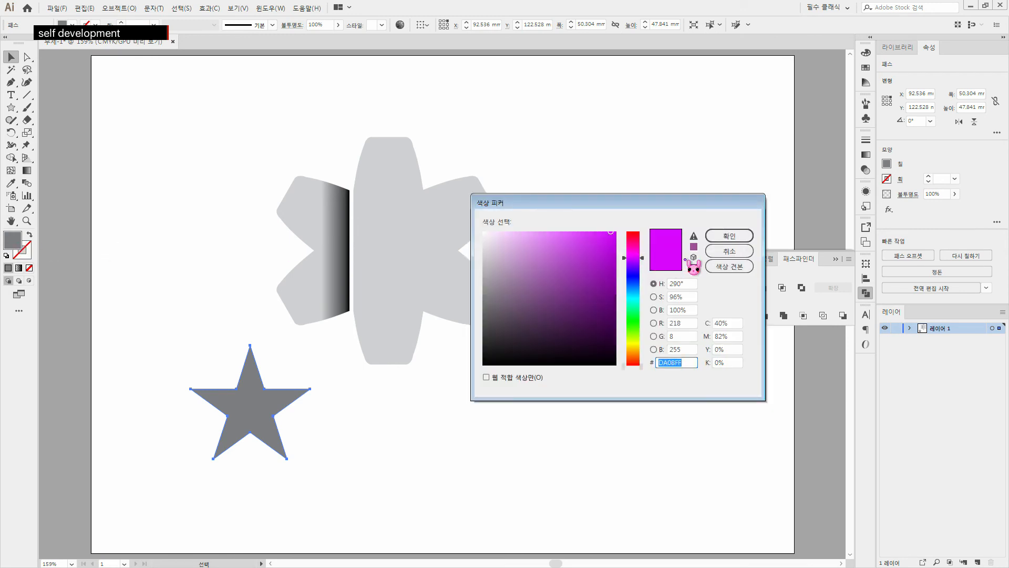
pyautogui.click(655, 298)
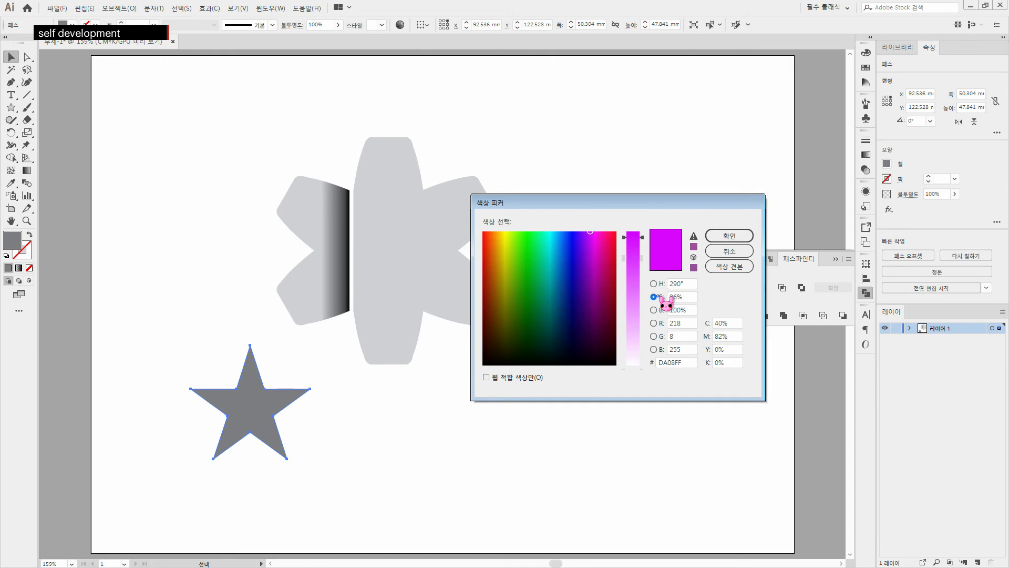
pyautogui.click(654, 309)
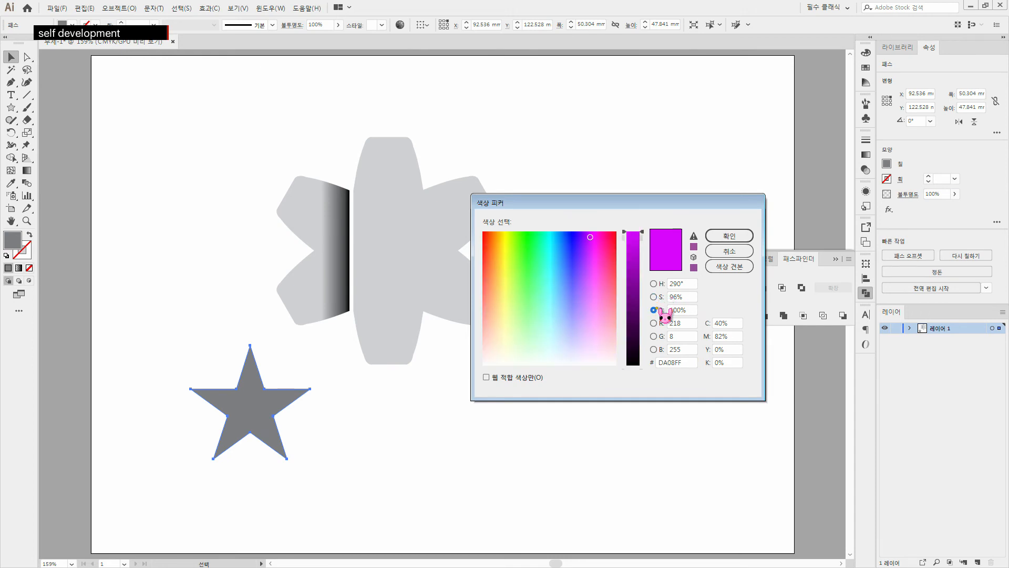
pyautogui.click(654, 284)
pyautogui.click(729, 236)
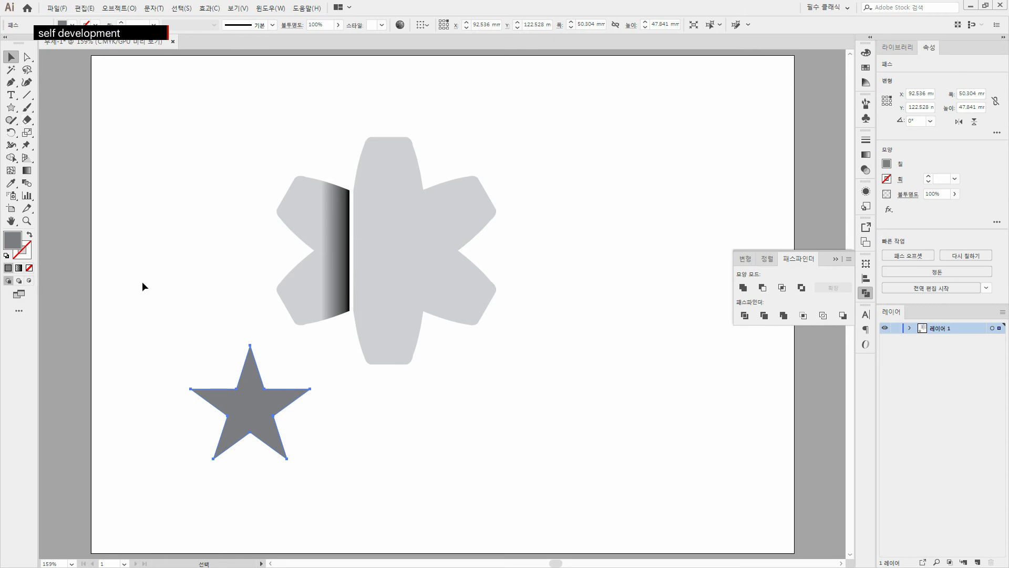
# Delete the star and draw a tilted five-pointed star about 63 mm wide in the empty area beside the four-armed piece
pyautogui.moveTo(235, 391); pyautogui.dragTo(193, 365)
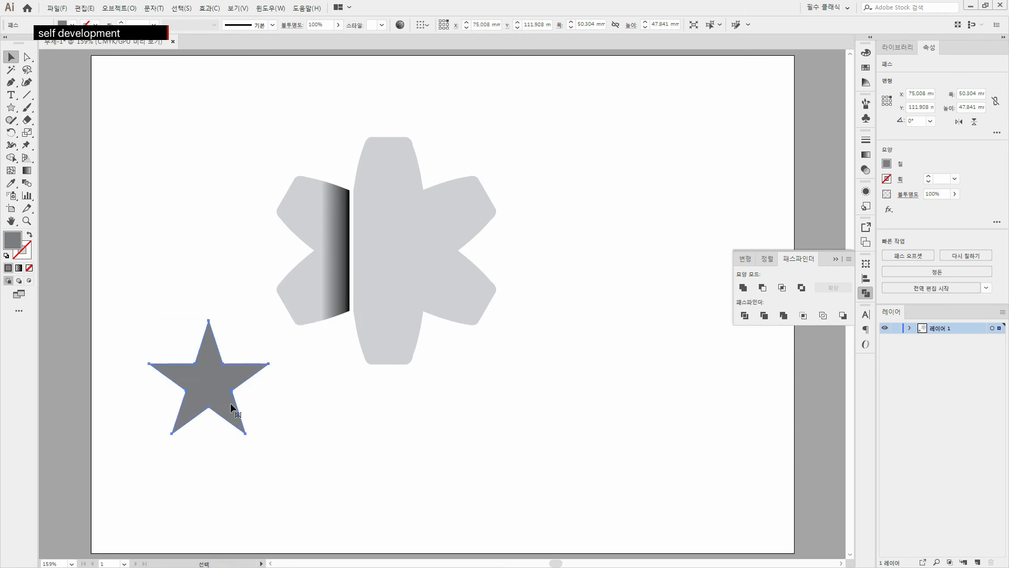
pyautogui.press('Delete')
pyautogui.click(11, 107)
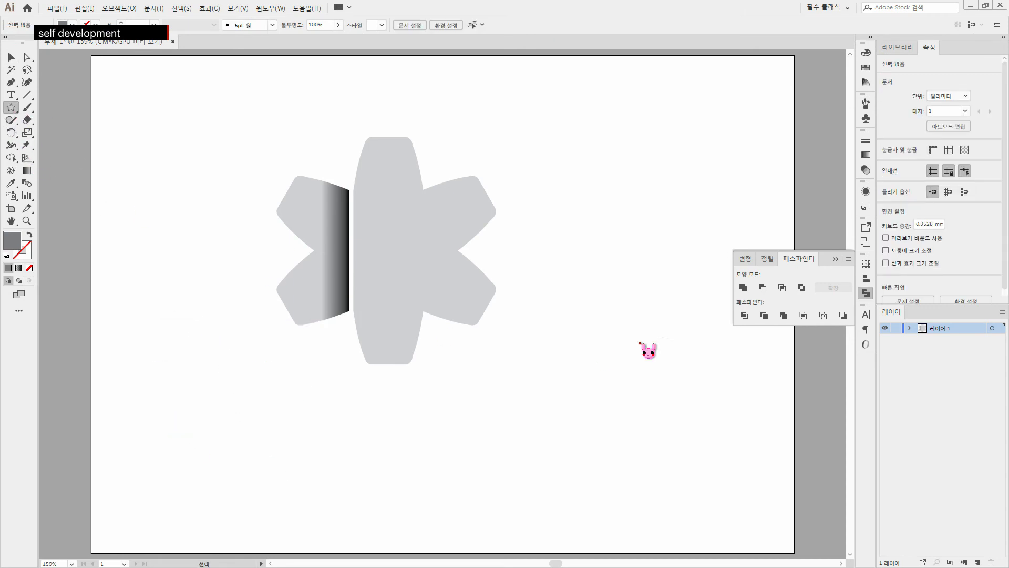
pyautogui.moveTo(602, 355); pyautogui.dragTo(661, 409)
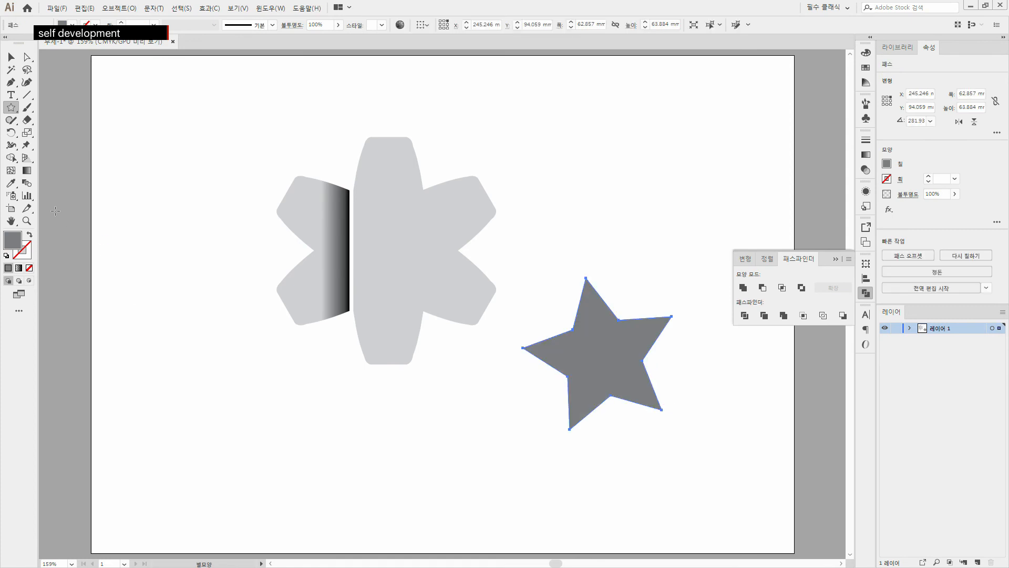
# Try to fill the tilted star with a purple shade picked in the Color Picker
pyautogui.doubleClick(23, 237)
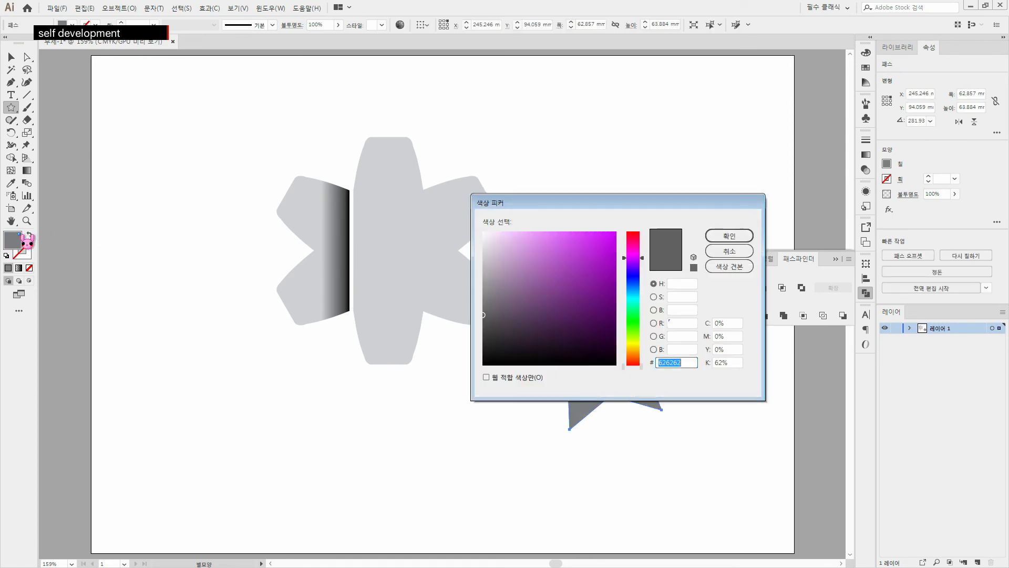
pyautogui.click(558, 268)
pyautogui.click(605, 252)
pyautogui.click(734, 240)
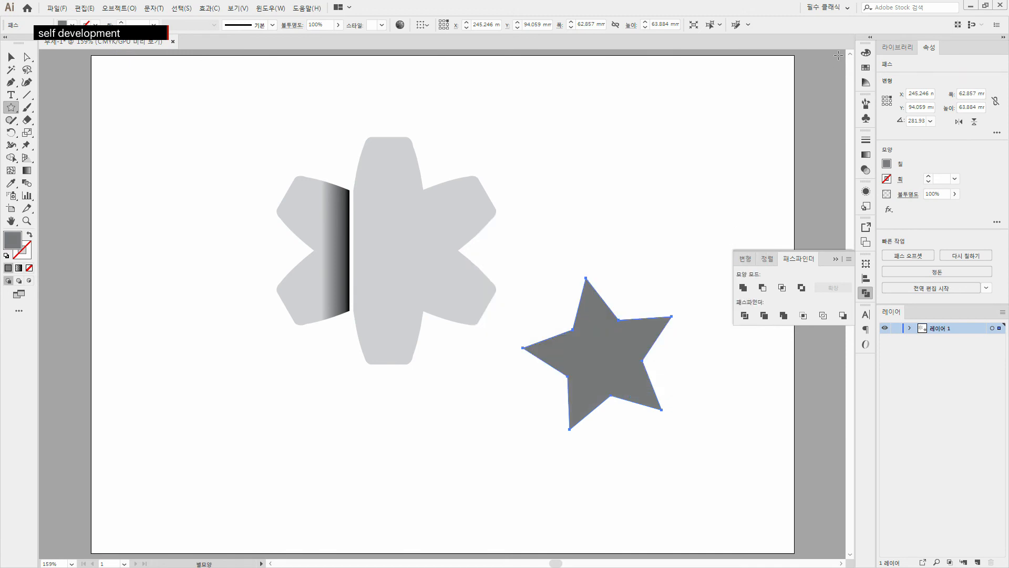
# Examine the tilted star's fill in the Color panel and the colour modes available for it
pyautogui.click(865, 54)
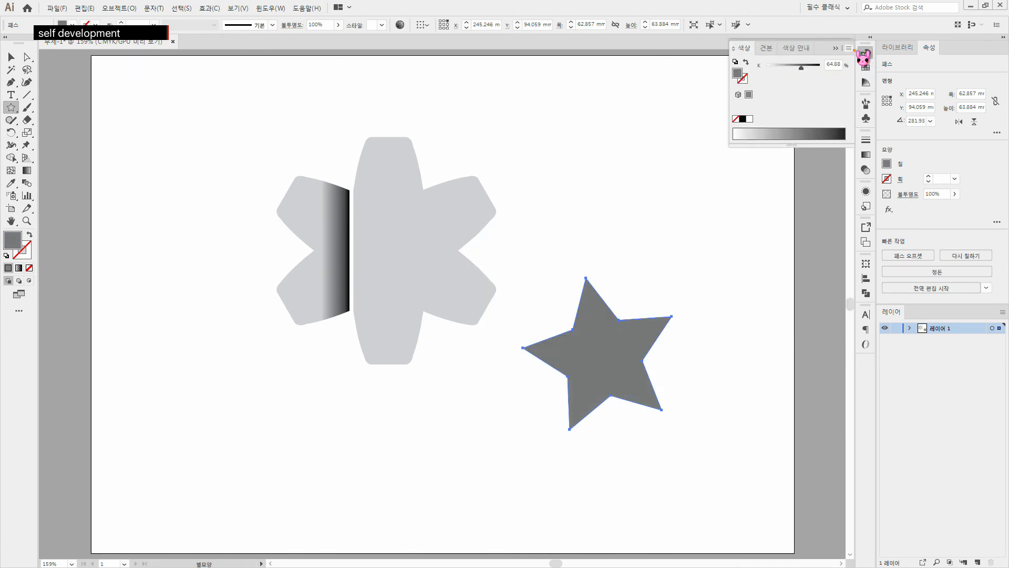
pyautogui.click(767, 48)
pyautogui.click(743, 48)
pyautogui.click(848, 48)
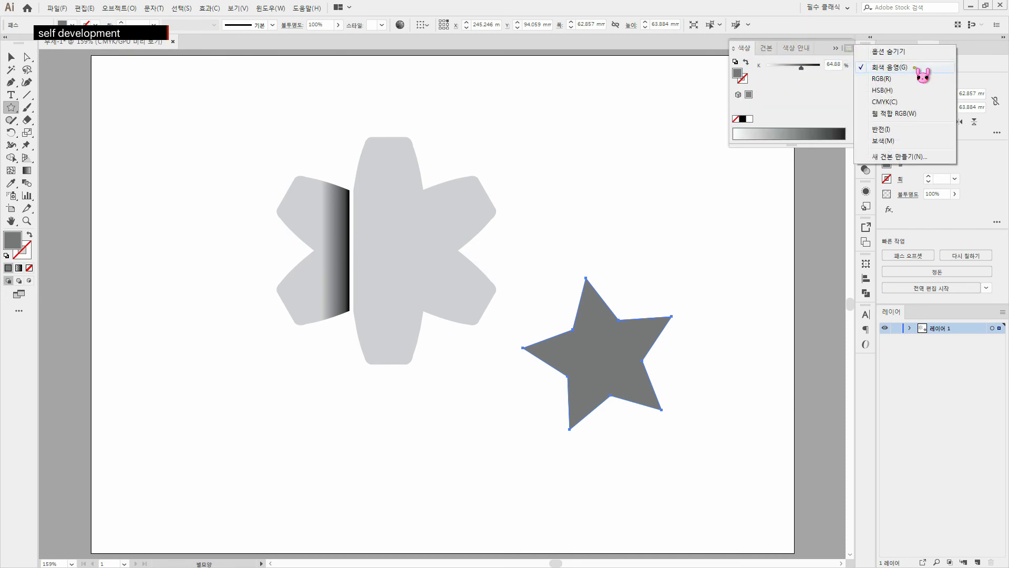
pyautogui.moveTo(806, 188); pyautogui.dragTo(808, 187)
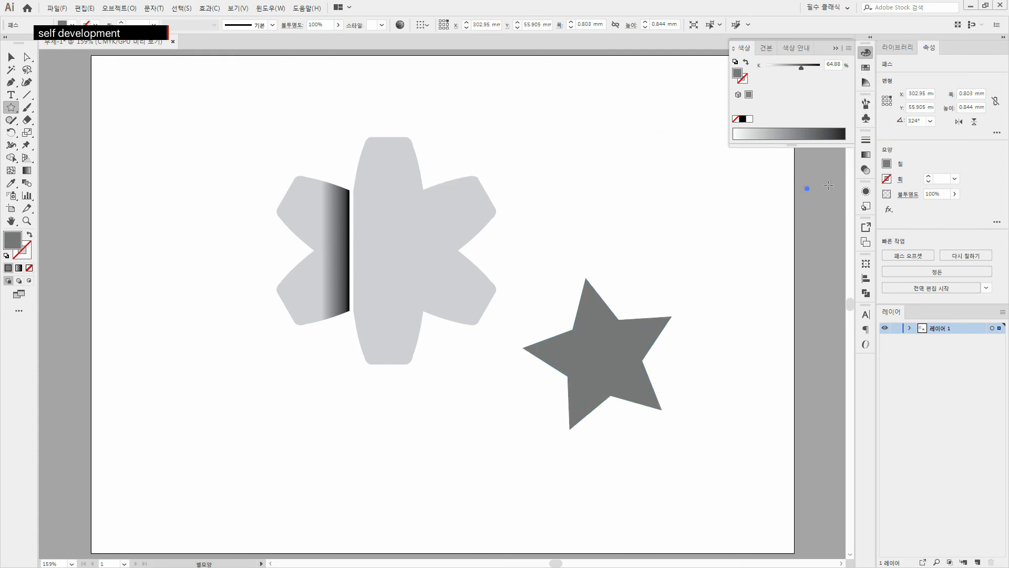
pyautogui.click(828, 186)
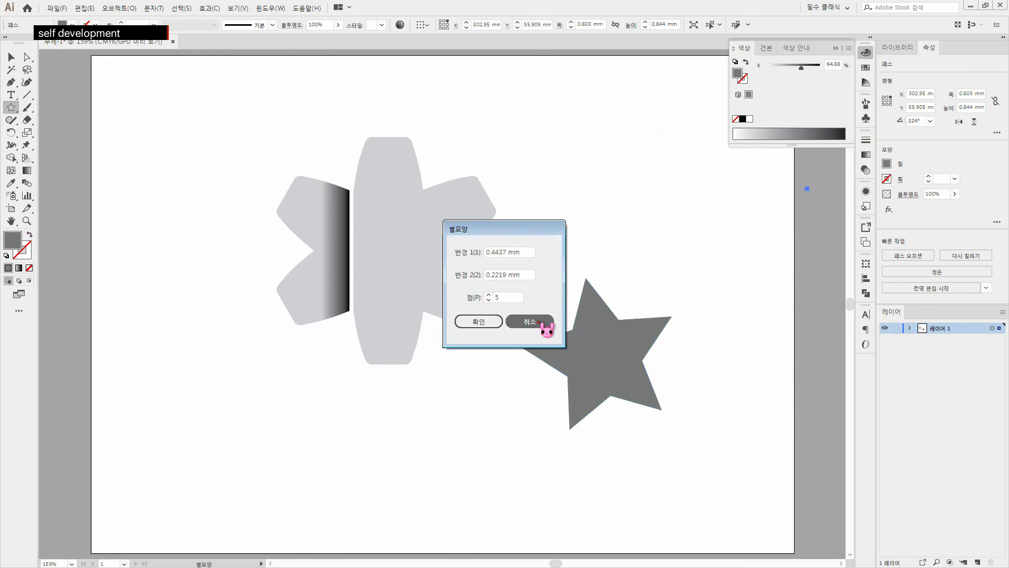
pyautogui.click(541, 322)
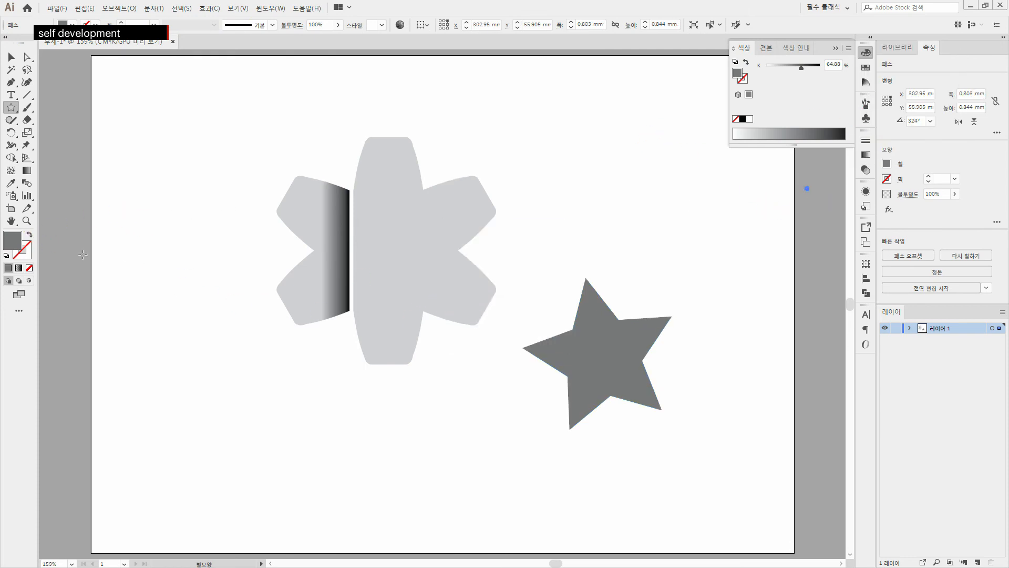
# Examine the Color Picker's list of colour swatches for the current fill
pyautogui.doubleClick(16, 243)
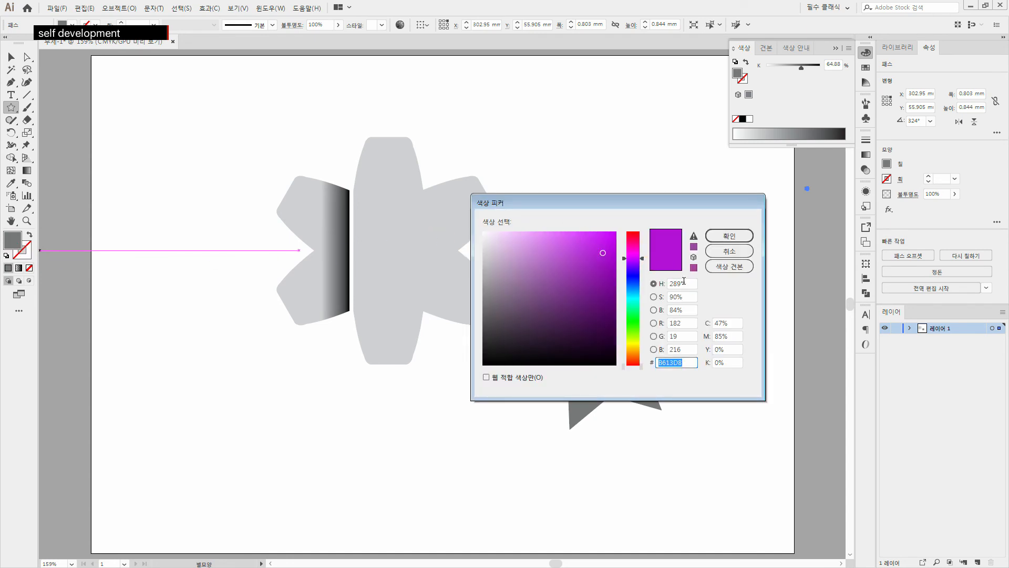
pyautogui.click(741, 266)
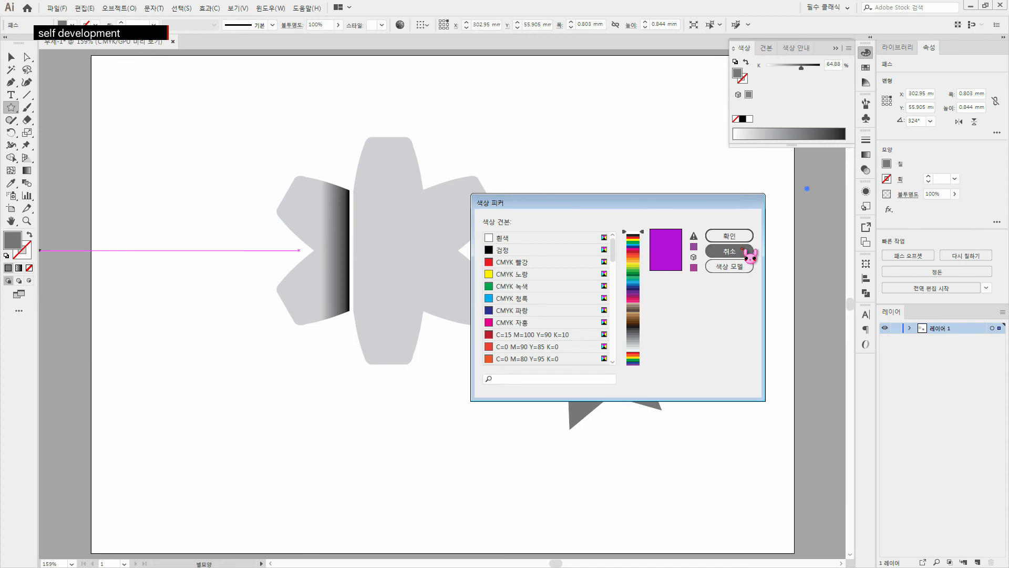
pyautogui.click(747, 251)
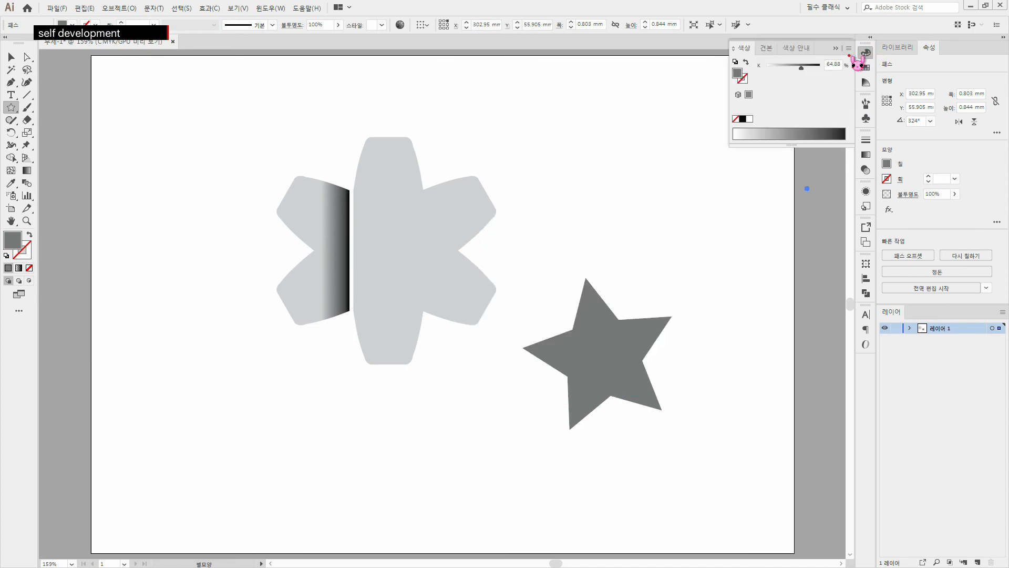
# Try to switch the fill's colour mode from grayscale to RGB with the tiny off-artboard shape selected
pyautogui.click(742, 49)
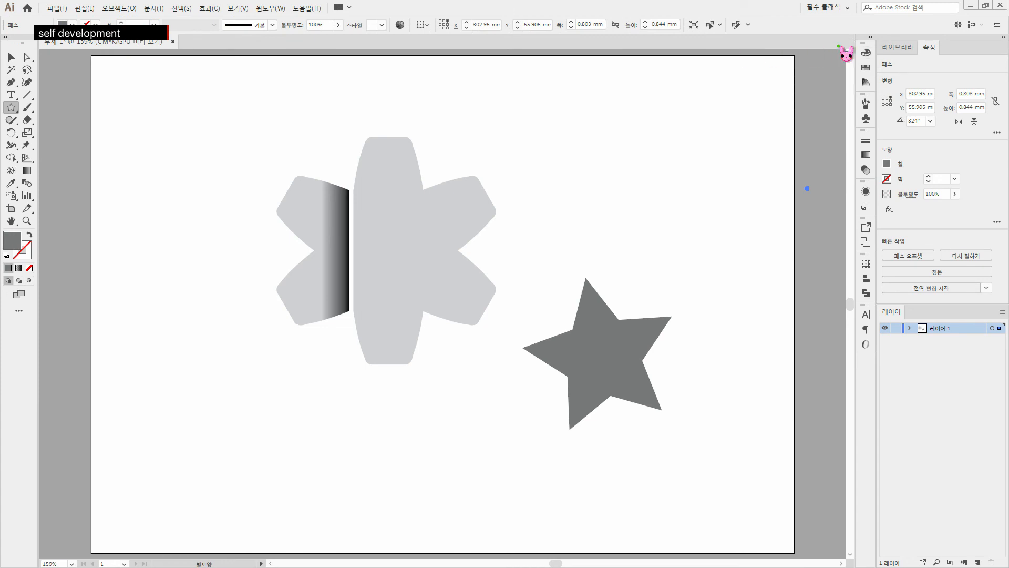
pyautogui.click(865, 53)
pyautogui.click(849, 48)
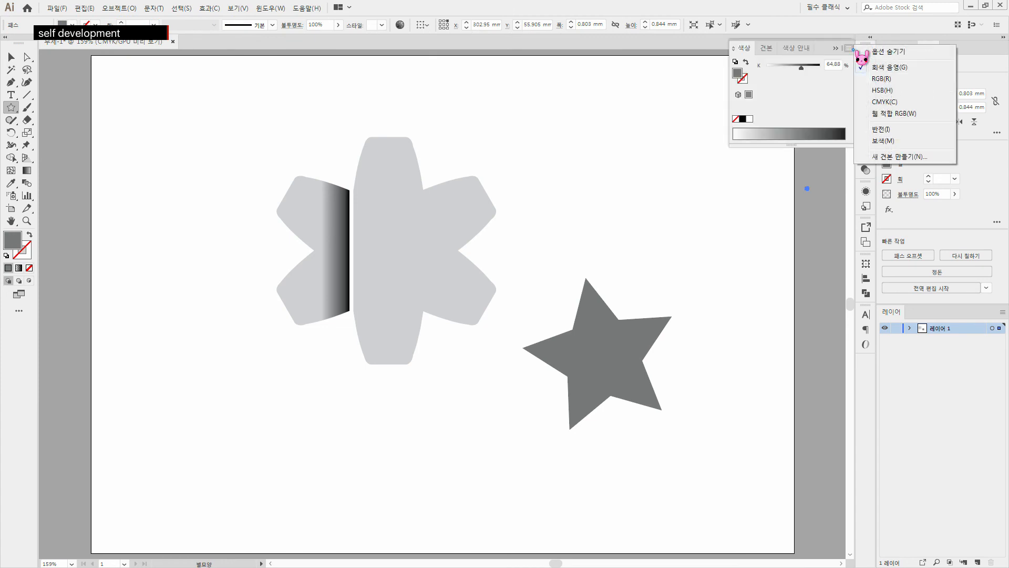
pyautogui.click(900, 80)
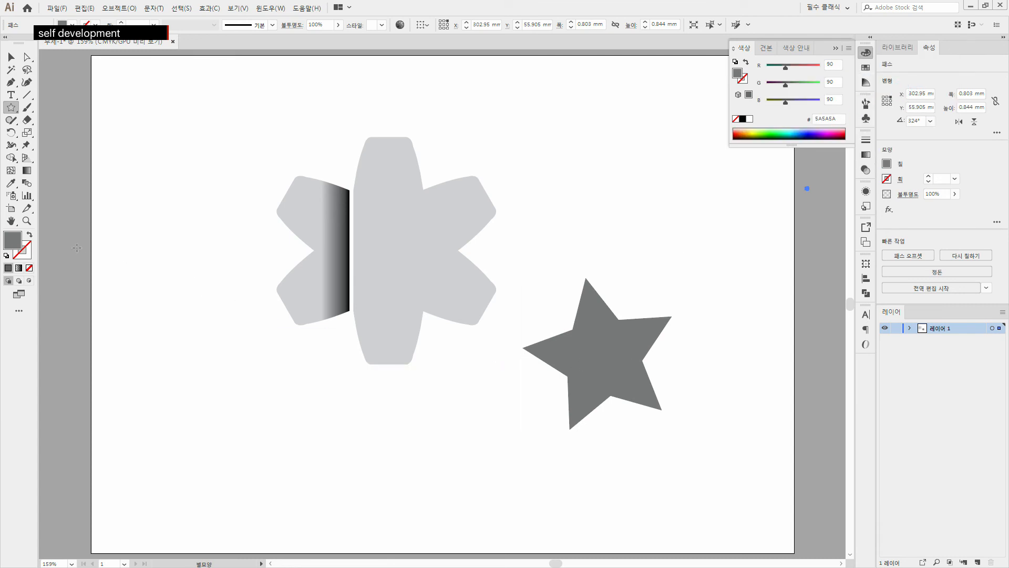
# Select the large tilted star, switch its colour mode to RGB and fill it with light green 73FF93
pyautogui.click(11, 56)
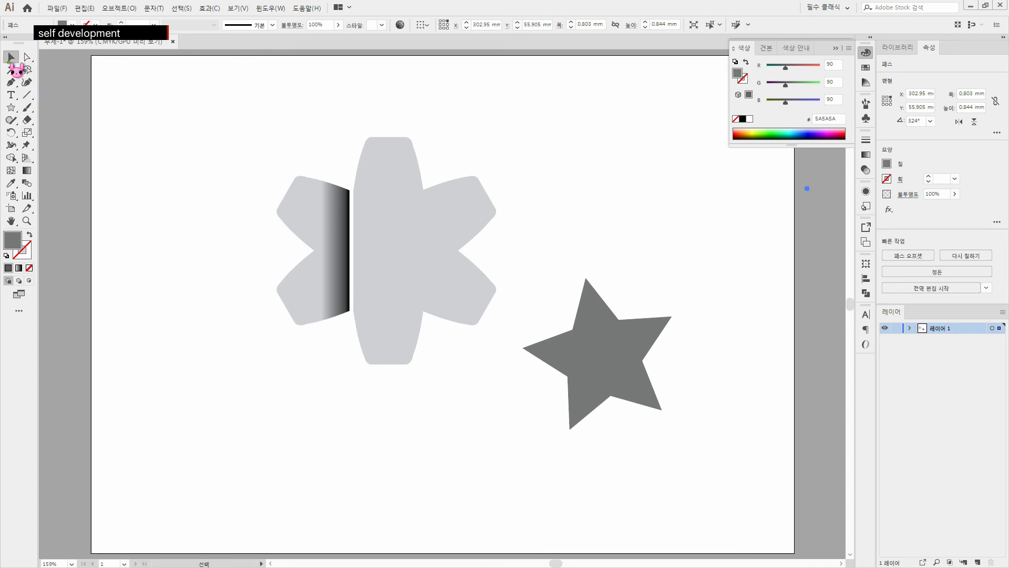
pyautogui.click(620, 371)
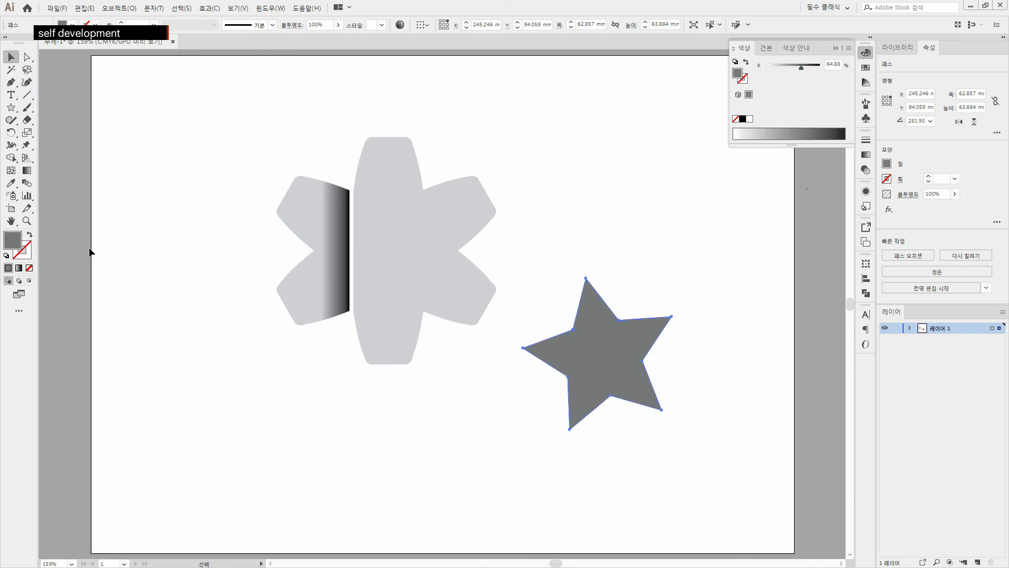
pyautogui.click(849, 48)
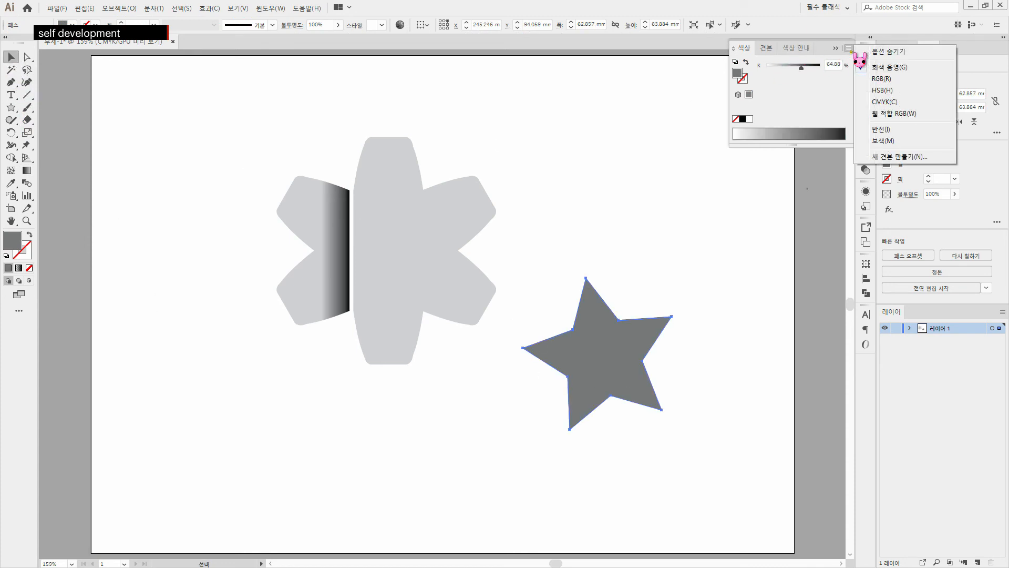
pyautogui.click(893, 79)
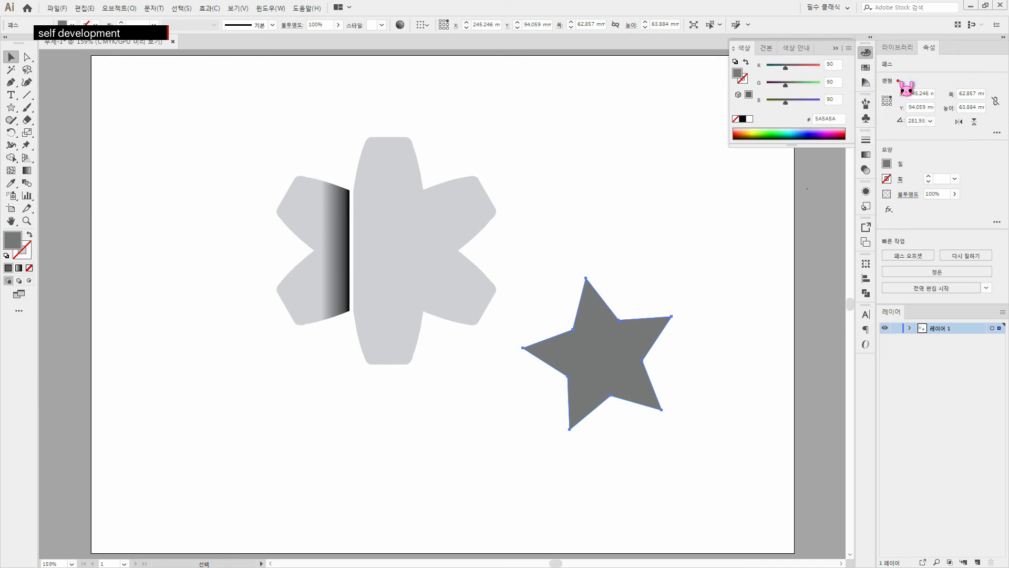
pyautogui.click(776, 129)
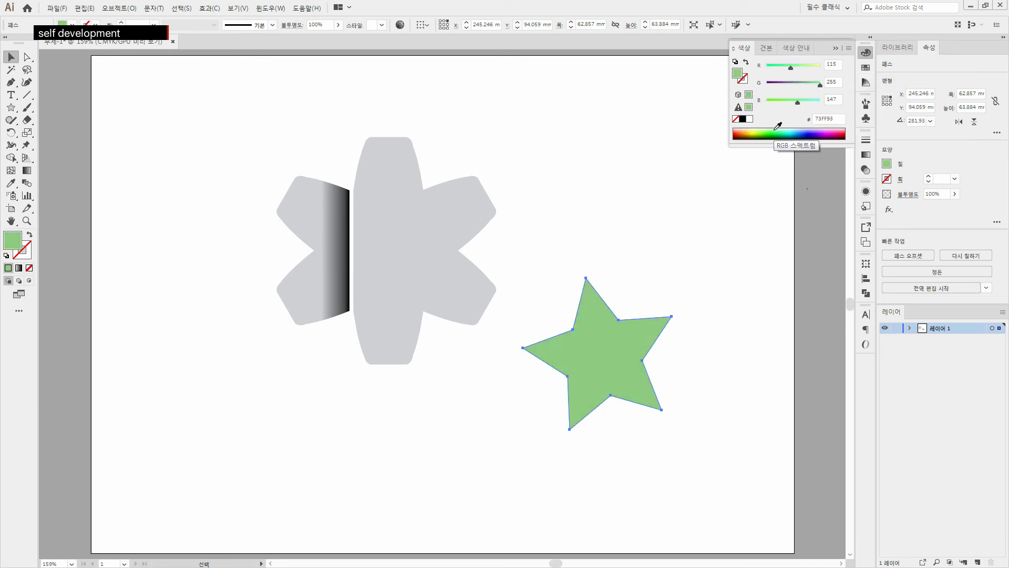
# Change the tilted star's fill to bright yellow FFFF00 in the Color Picker
pyautogui.doubleClick(15, 241)
pyautogui.click(641, 340)
pyautogui.moveTo(639, 340); pyautogui.dragTo(641, 343)
pyautogui.click(615, 232)
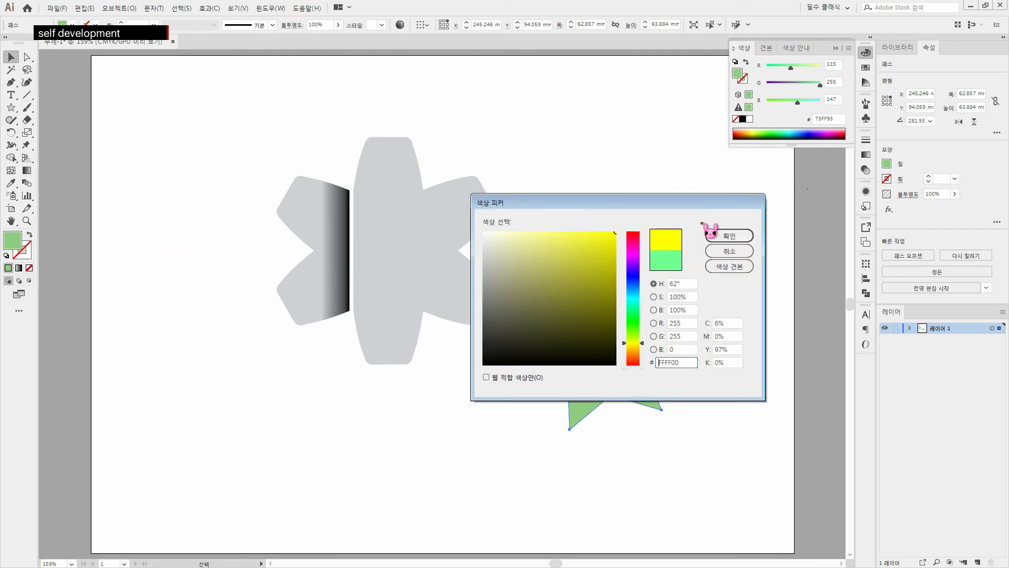
pyautogui.click(719, 233)
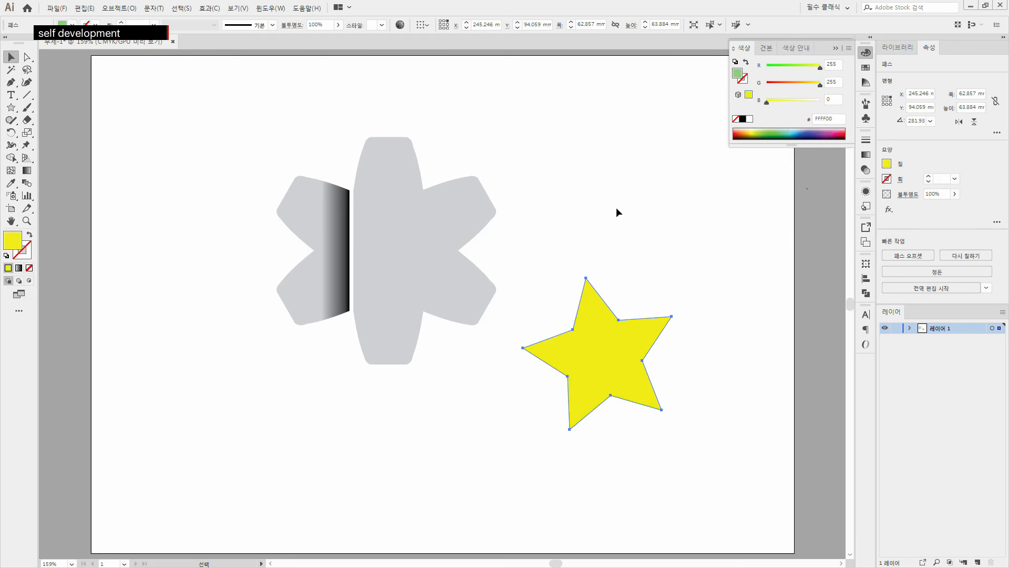
# Delete the tilted star and draw an upright yellow five-pointed star about 58 mm wide over the centre of the six-armed shape
pyautogui.moveTo(595, 357); pyautogui.dragTo(645, 390)
pyautogui.press('Delete')
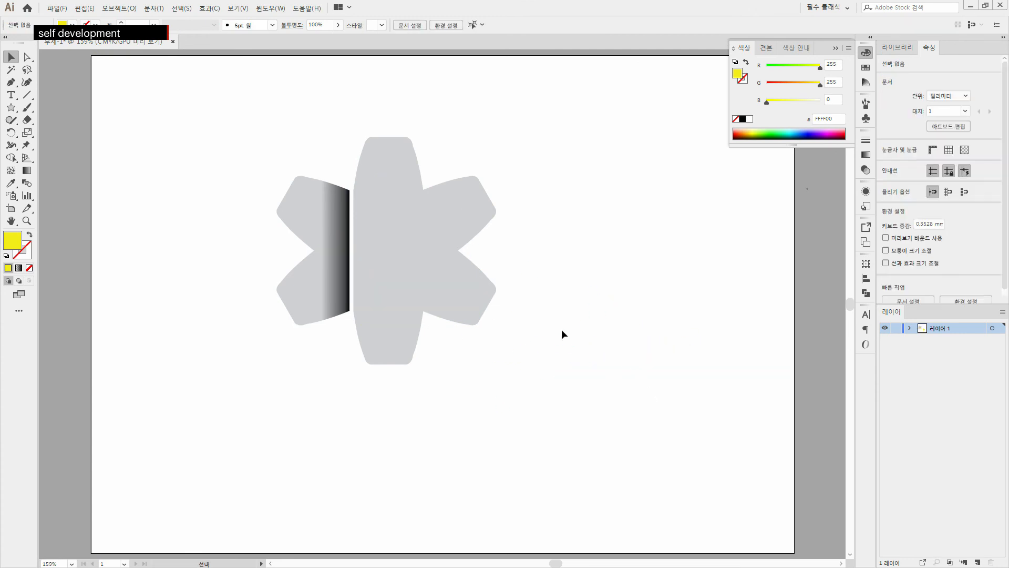
pyautogui.click(12, 108)
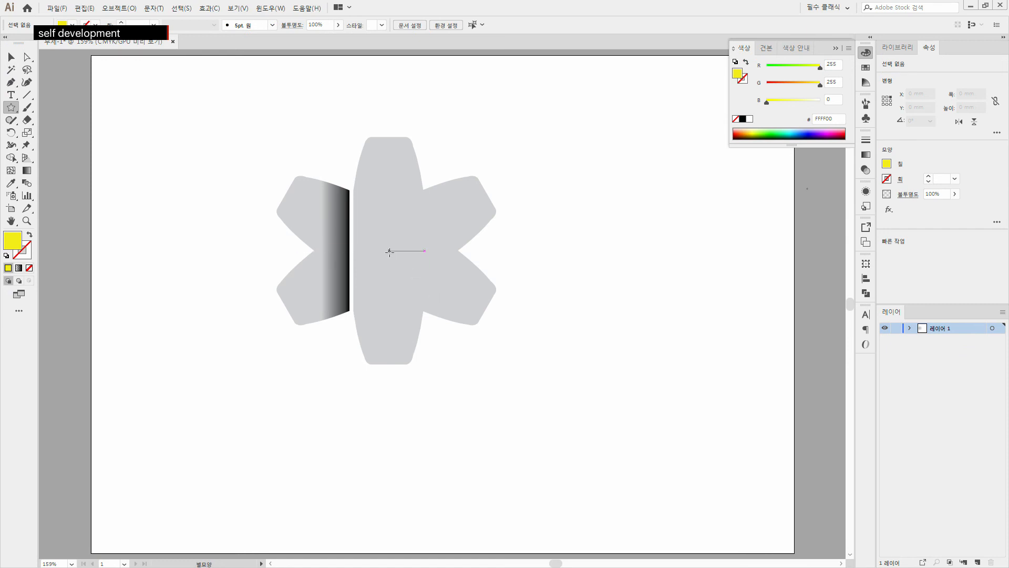
pyautogui.moveTo(390, 251); pyautogui.dragTo(442, 297)
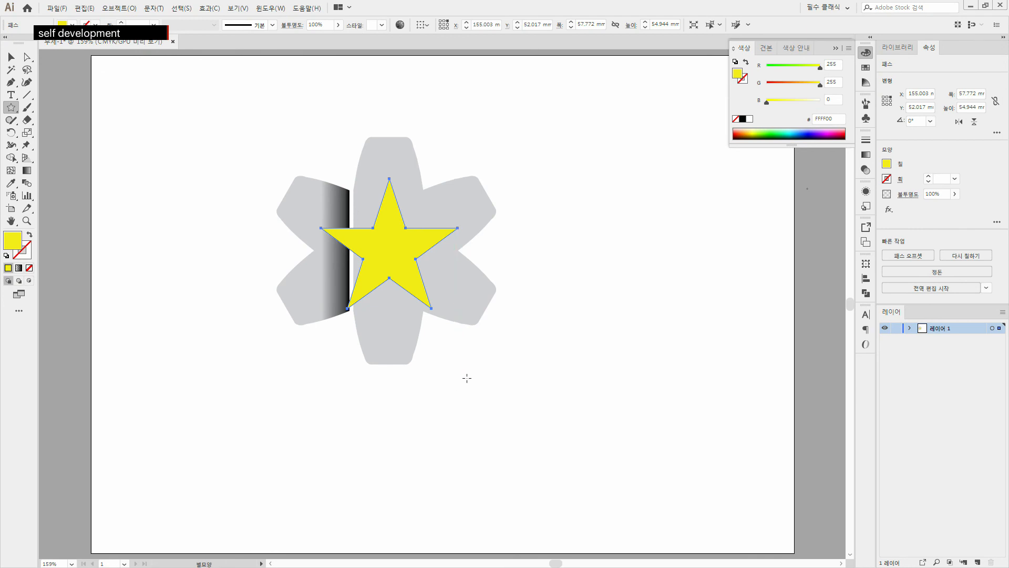
# Duplicate the yellow star with an offset of about 1.55 mm to the right and 2.9 mm down
pyautogui.click(12, 57)
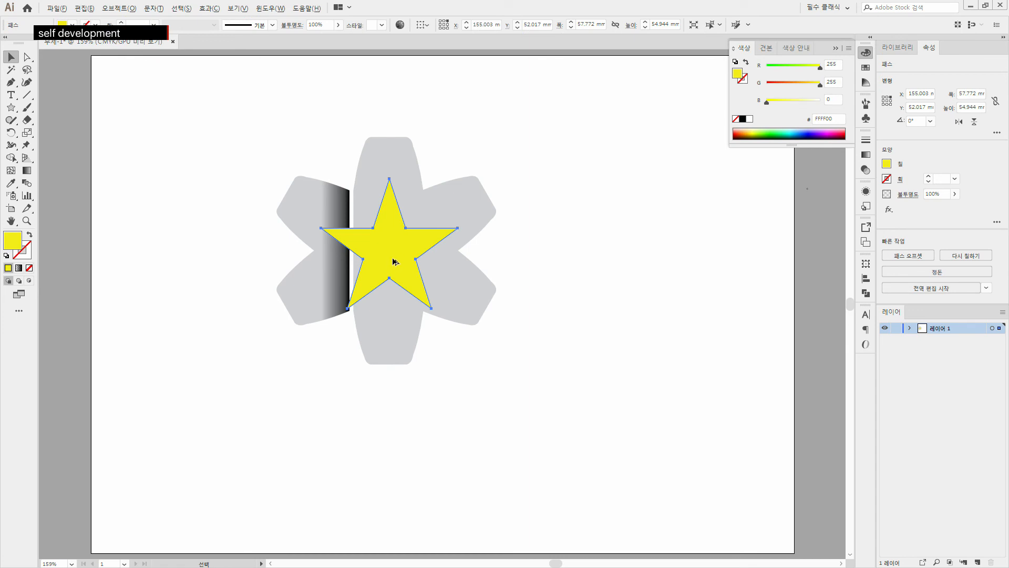
pyautogui.moveTo(391, 259); pyautogui.dragTo(395, 266)
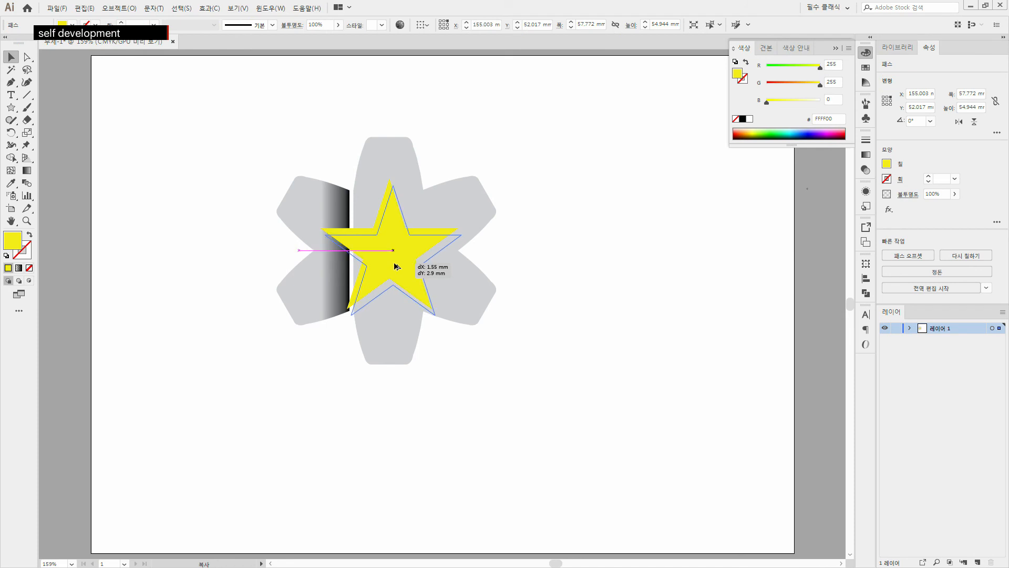
pyautogui.moveTo(396, 266); pyautogui.dragTo(396, 266)
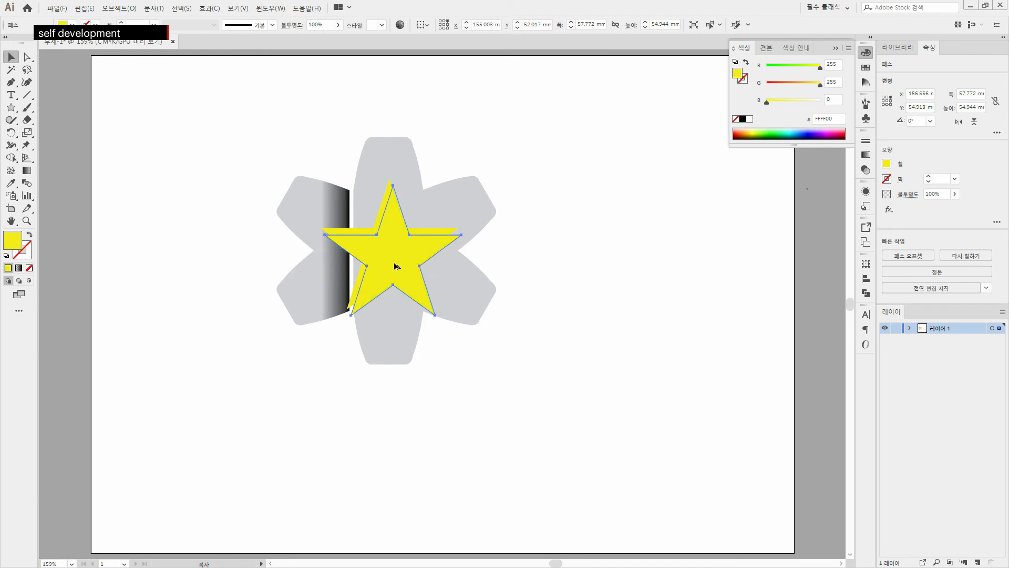
# Darken the duplicate star's fill to C9C300 by lowering its brightness to 79%
pyautogui.doubleClick(13, 241)
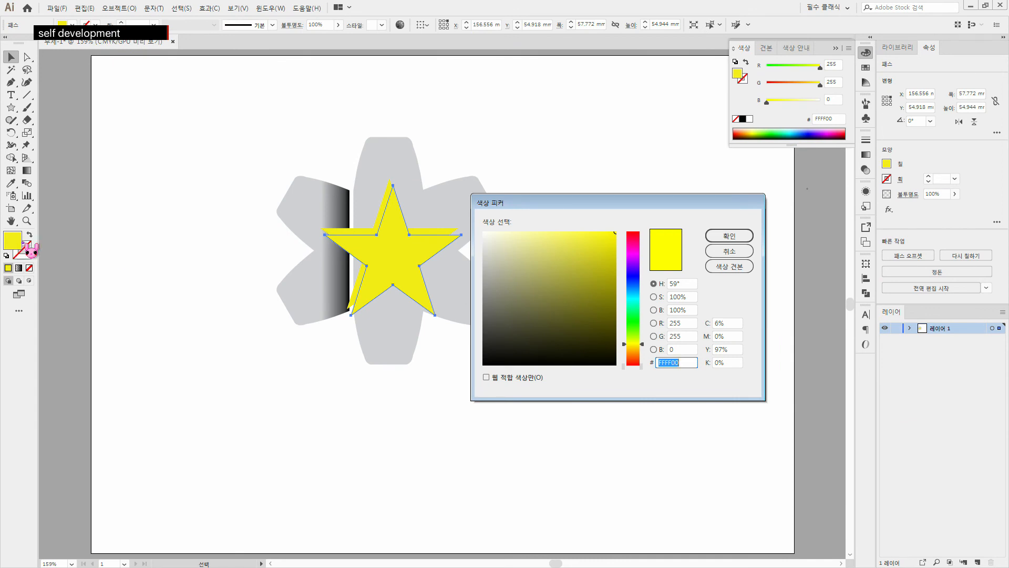
pyautogui.click(654, 297)
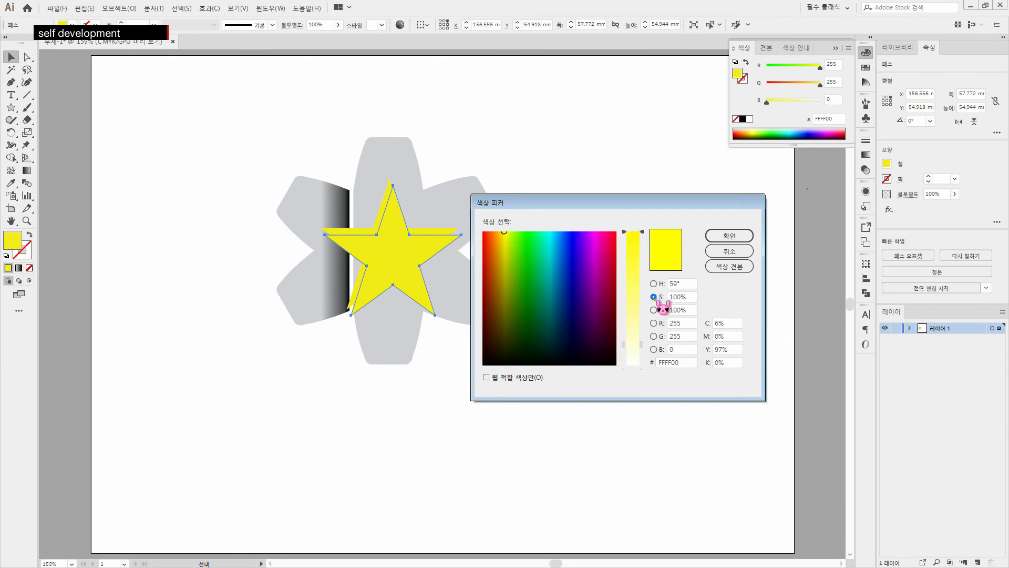
pyautogui.click(656, 310)
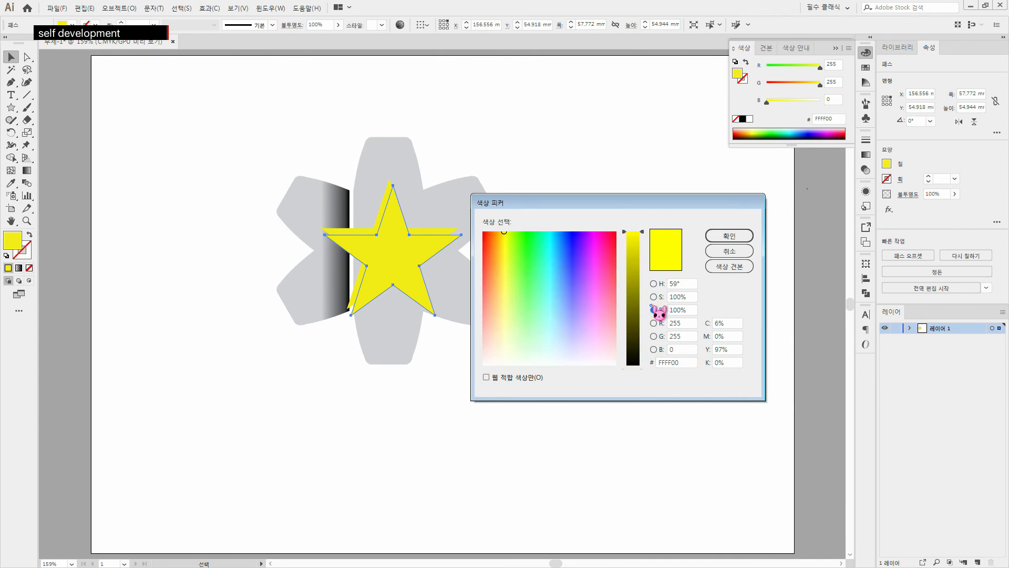
pyautogui.click(640, 254)
pyautogui.moveTo(637, 255); pyautogui.dragTo(638, 259)
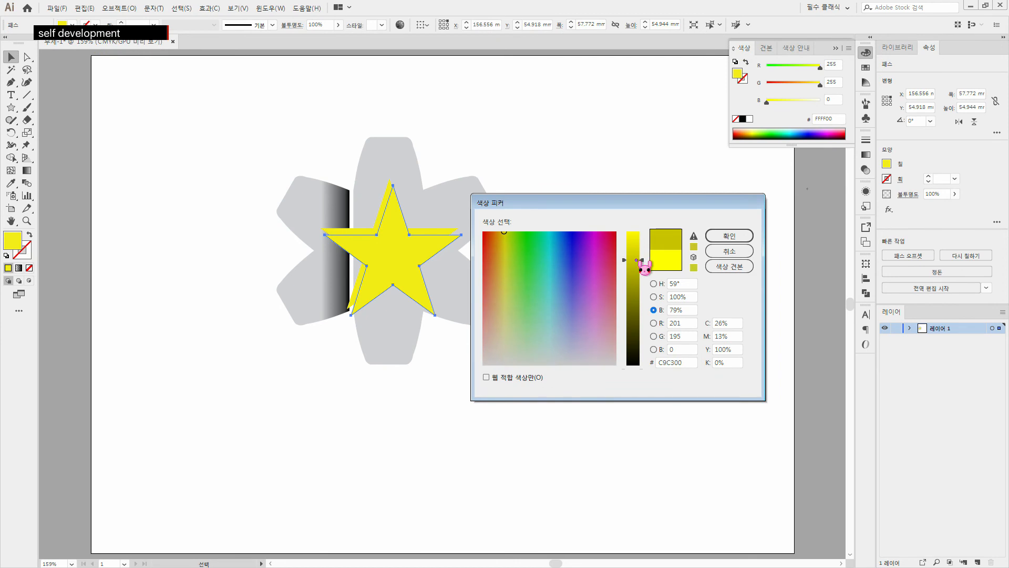
pyautogui.click(730, 236)
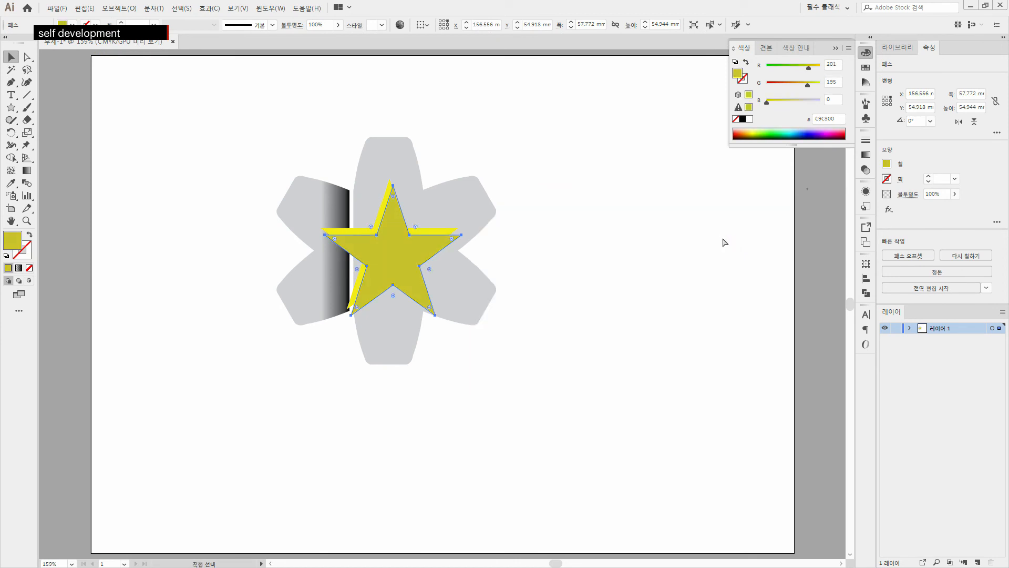
# Cut the darker star and paste it directly behind the yellow star
pyautogui.hotkey('ctrl', 'x')
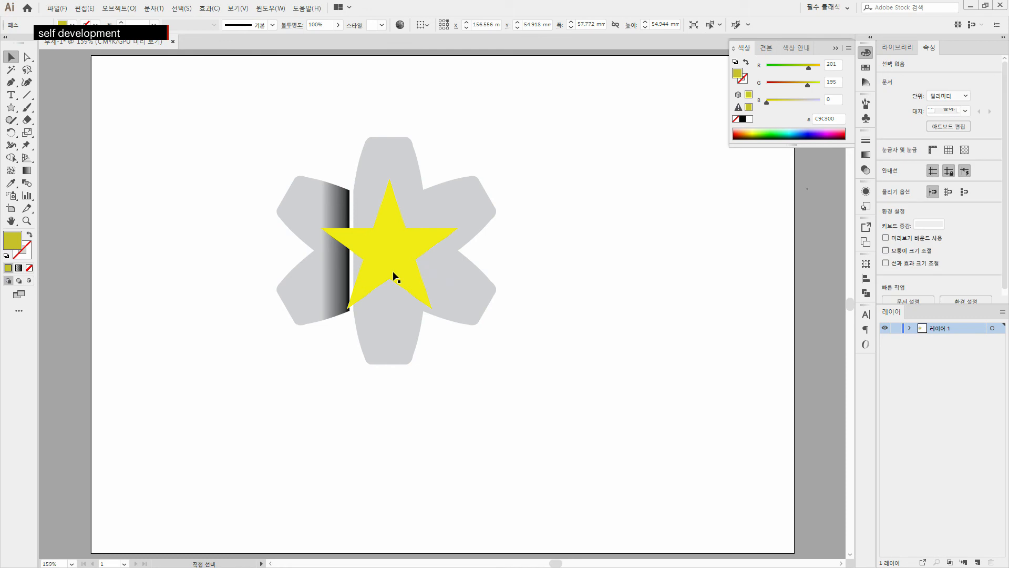
pyautogui.click(388, 257)
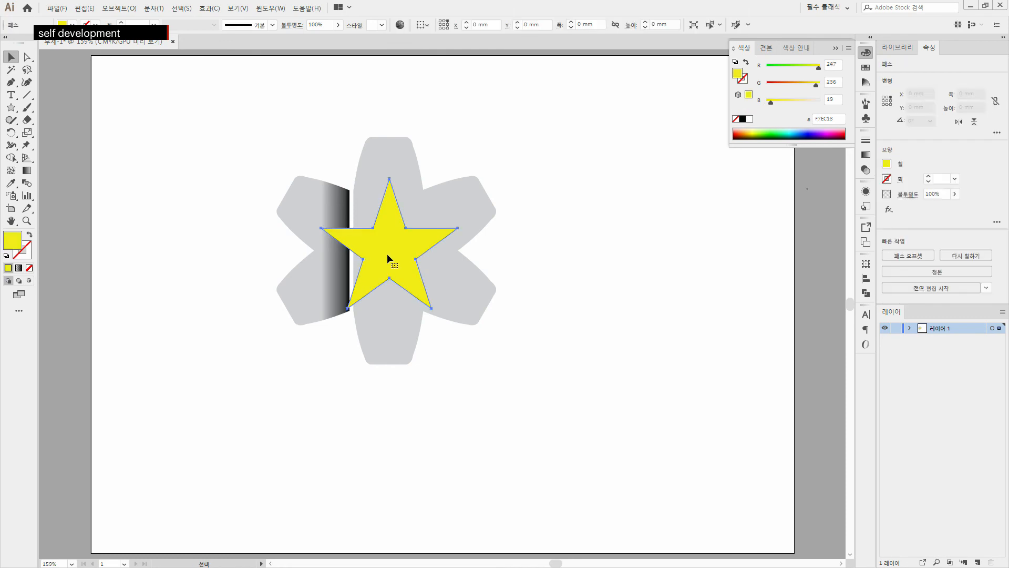
pyautogui.hotkey('ctrl', 'b')
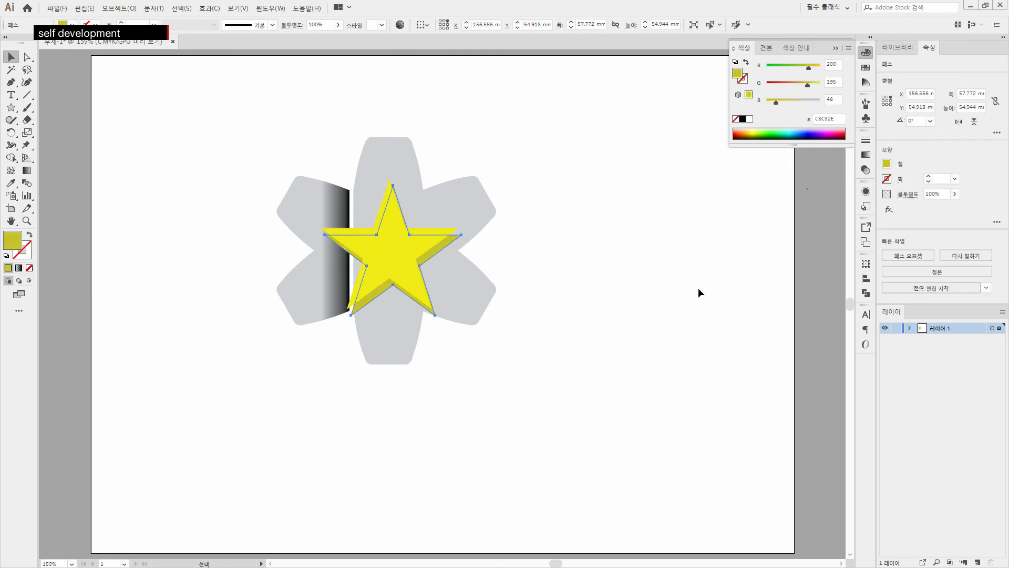
# Nudge the darker star up and slightly right to leave a narrow shadow along the yellow star's right and lower edges
pyautogui.click(667, 361)
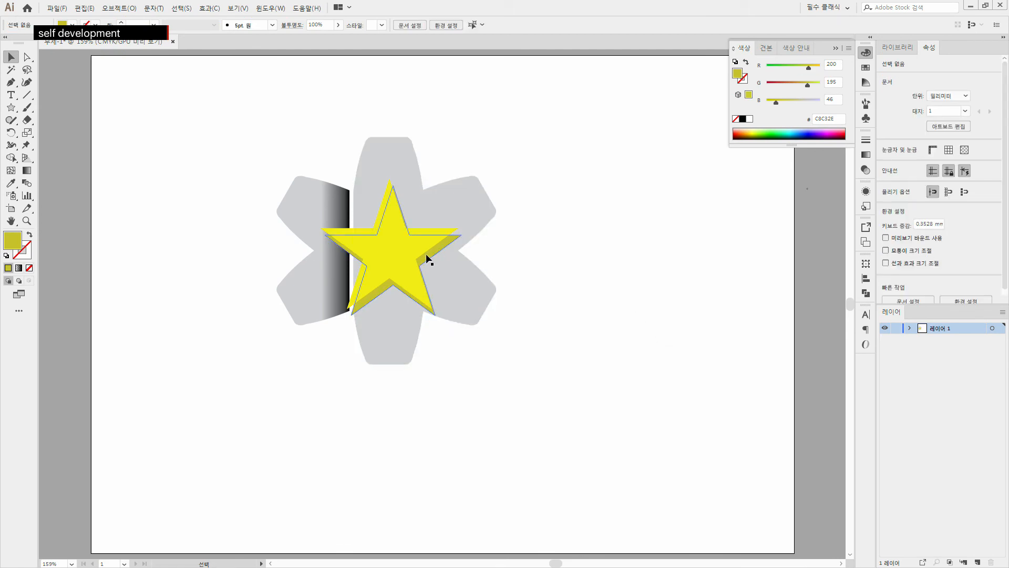
pyautogui.press('Up')
pyautogui.press('Up')
pyautogui.press('Left')
pyautogui.press('Up')
pyautogui.press('Up')
pyautogui.press('Up')
pyautogui.press('Right')
pyautogui.press('Right')
pyautogui.press('Right')
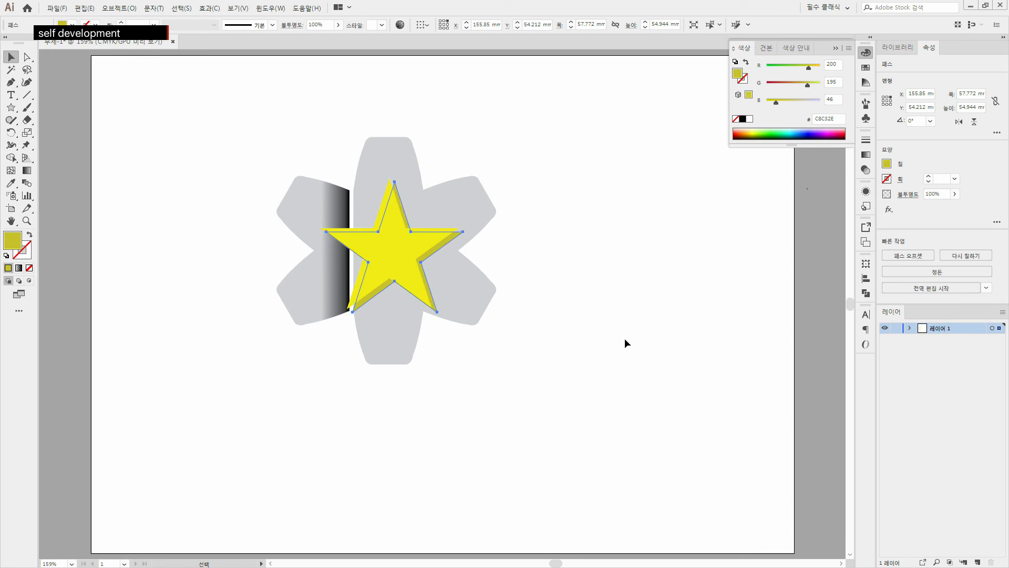
pyautogui.press('Up')
pyautogui.press('Up')
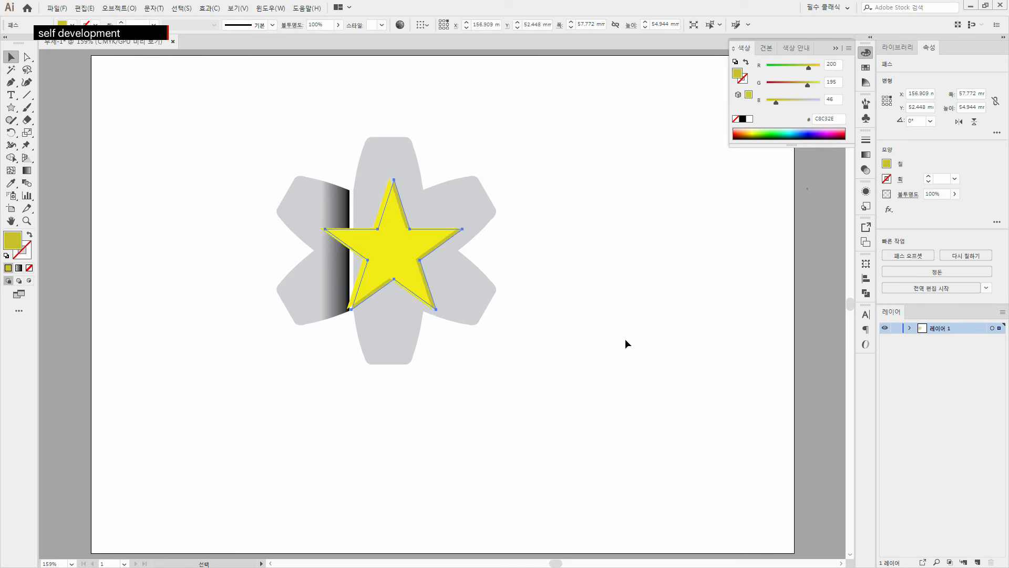
pyautogui.press('Left')
pyautogui.press('Down')
pyautogui.click(626, 343)
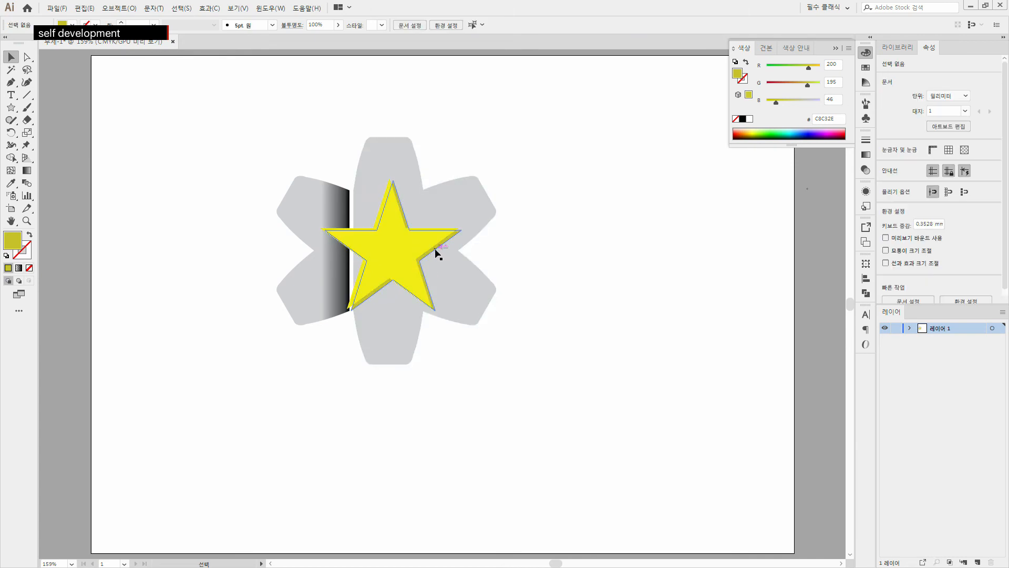
pyautogui.press('Right')
pyautogui.press('Up')
pyautogui.press('Up')
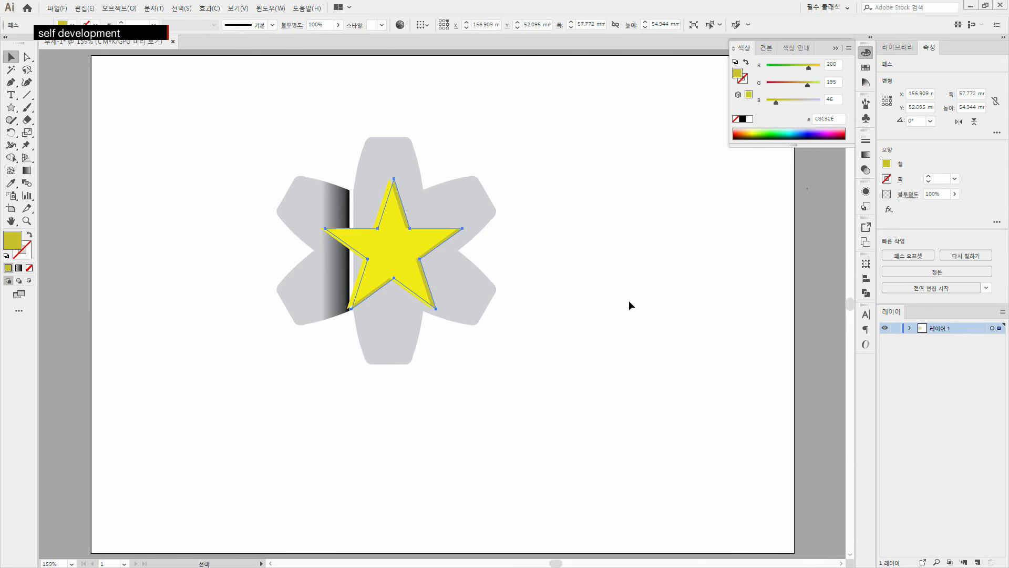
pyautogui.press('Up')
pyautogui.press('Down')
pyautogui.press('Down')
pyautogui.click(643, 331)
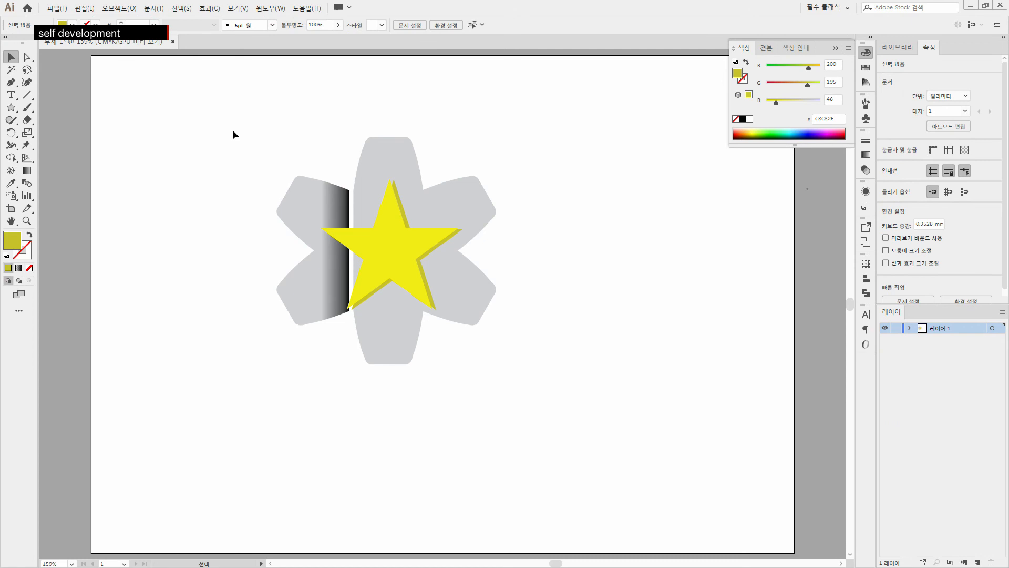
# Delete the six-armed shape and both stars from the artboard, and activate the Ellipse tool
pyautogui.moveTo(537, 399); pyautogui.dragTo(227, 110)
pyautogui.press('Delete')
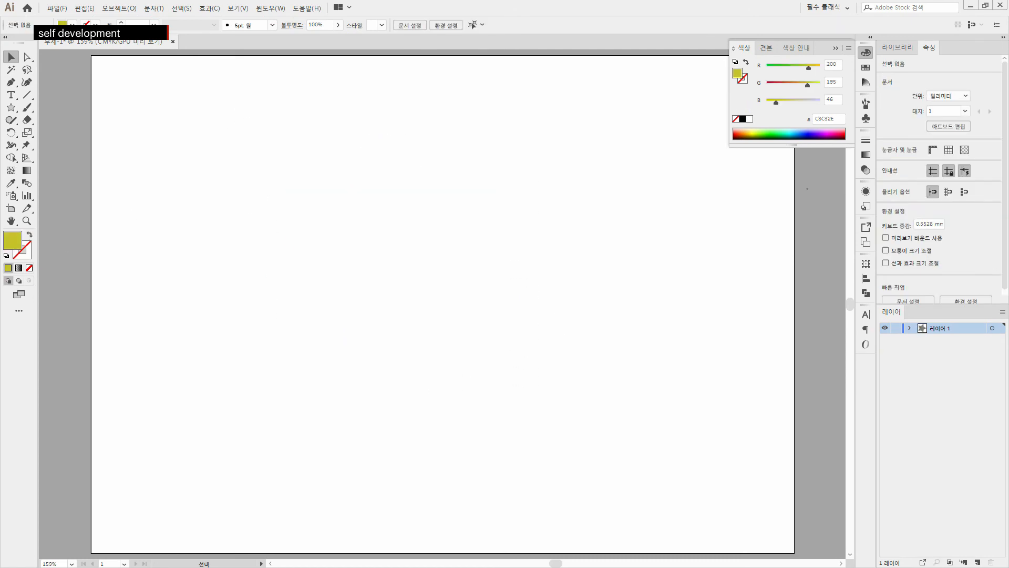
pyautogui.click(11, 108)
pyautogui.moveTo(13, 109); pyautogui.dragTo(58, 134)
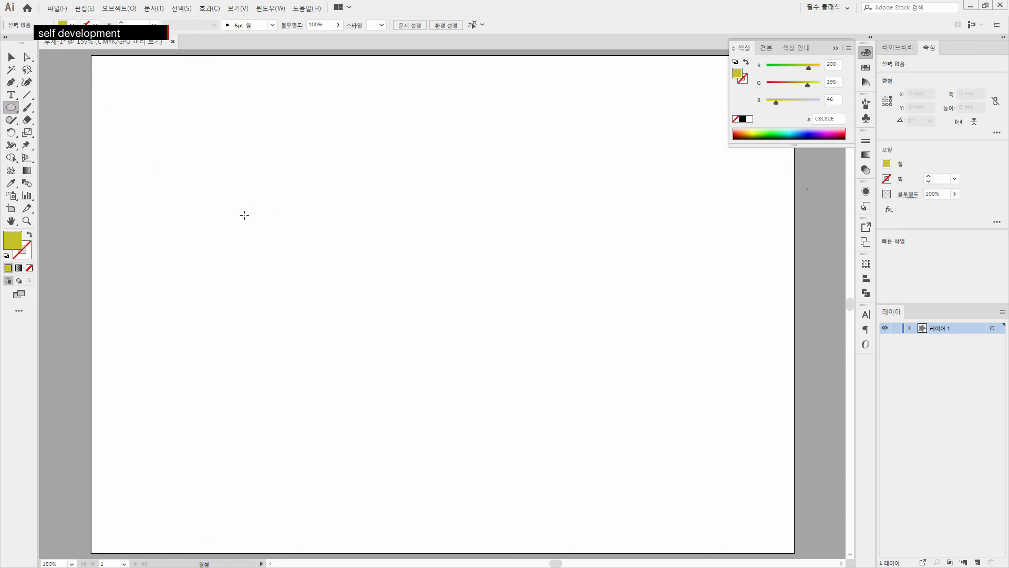
# Draw a circle about 47.5 mm in diameter in the artboard's upper-left area and swap its fill and stroke
pyautogui.moveTo(235, 194); pyautogui.dragTo(288, 250)
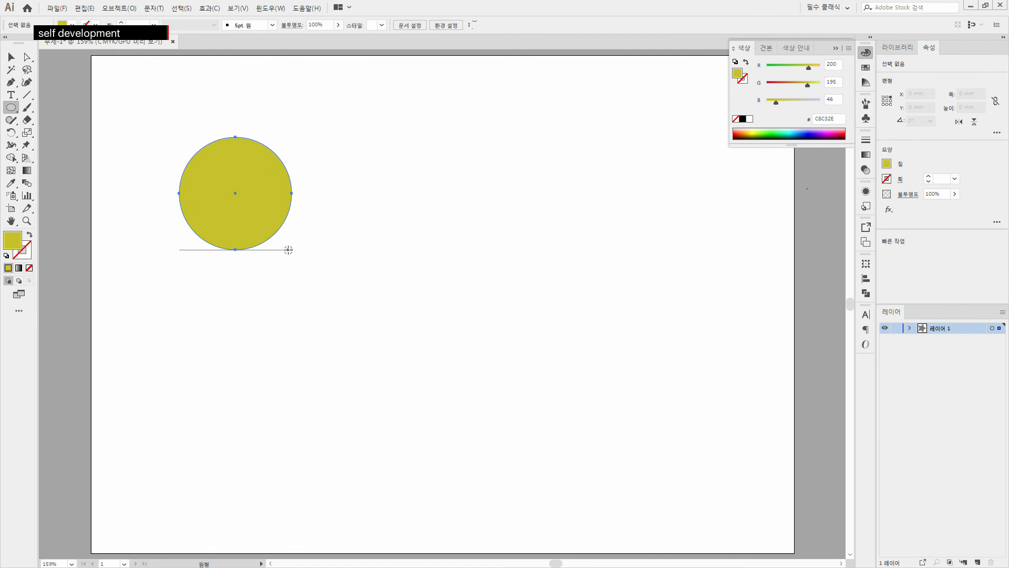
pyautogui.click(30, 234)
pyautogui.click(24, 256)
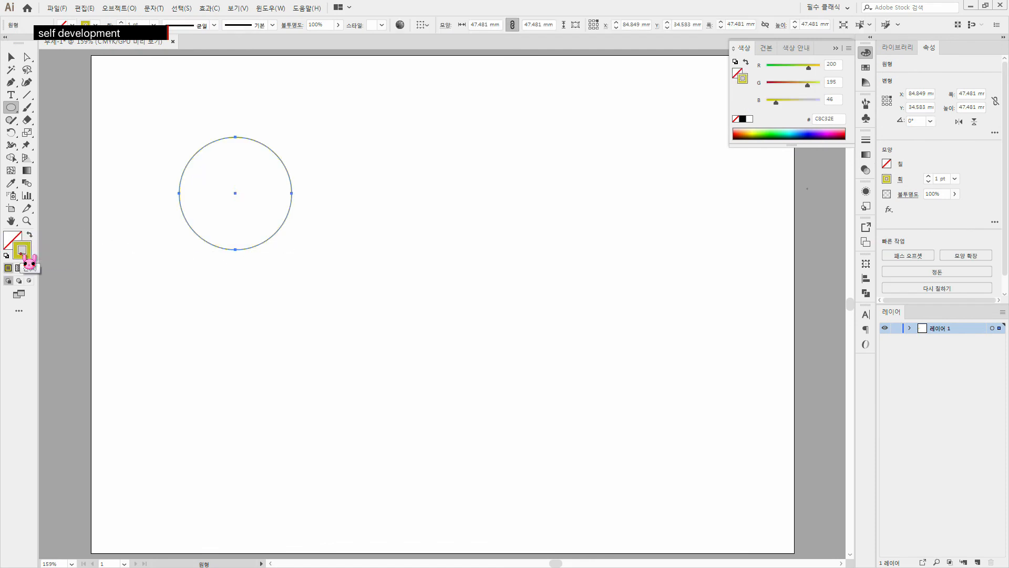
# Set the circle's stroke color to purple 9B00FF, using the hue-based color picker
pyautogui.doubleClick(24, 255)
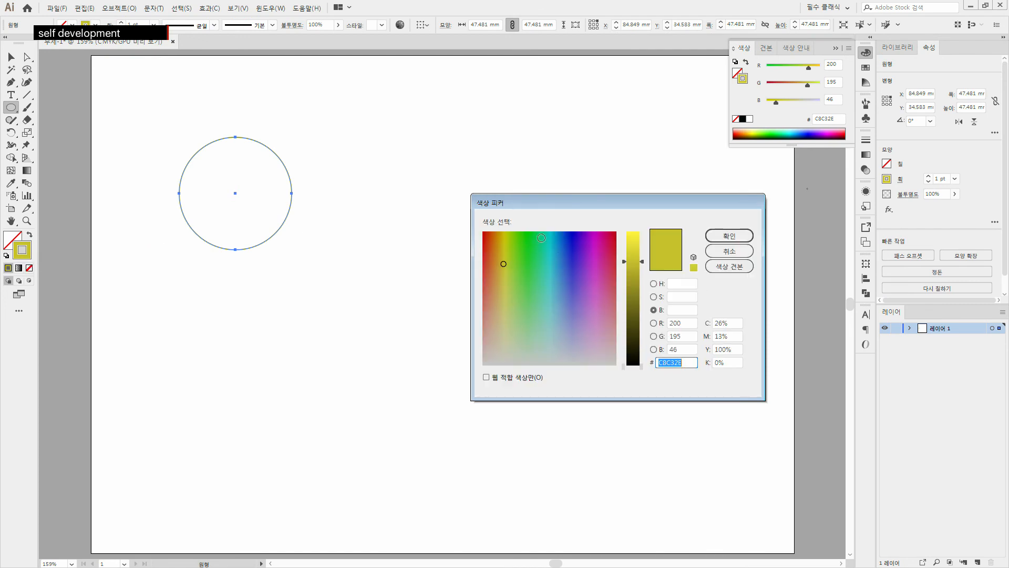
pyautogui.click(653, 283)
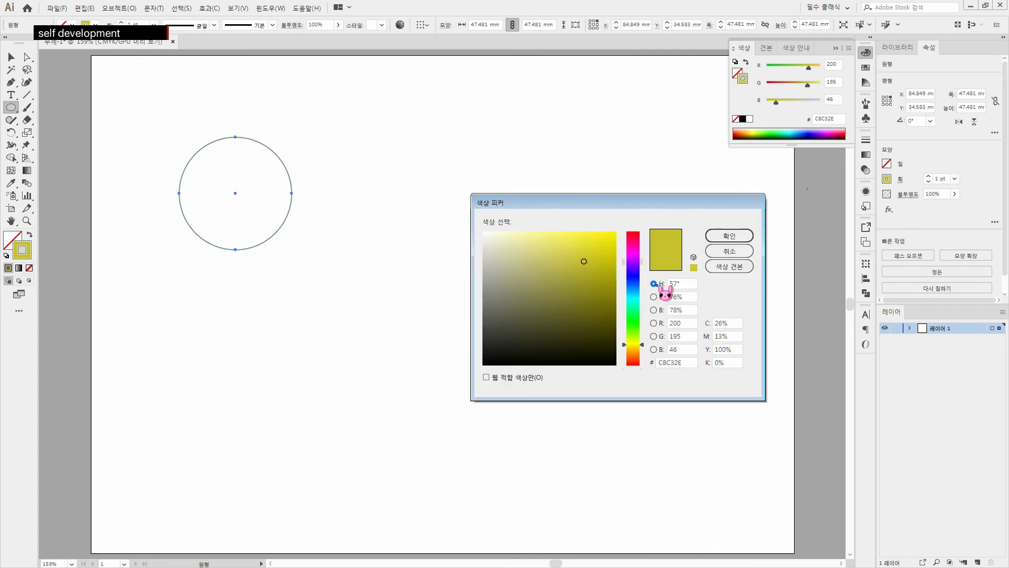
pyautogui.click(638, 262)
pyautogui.click(617, 232)
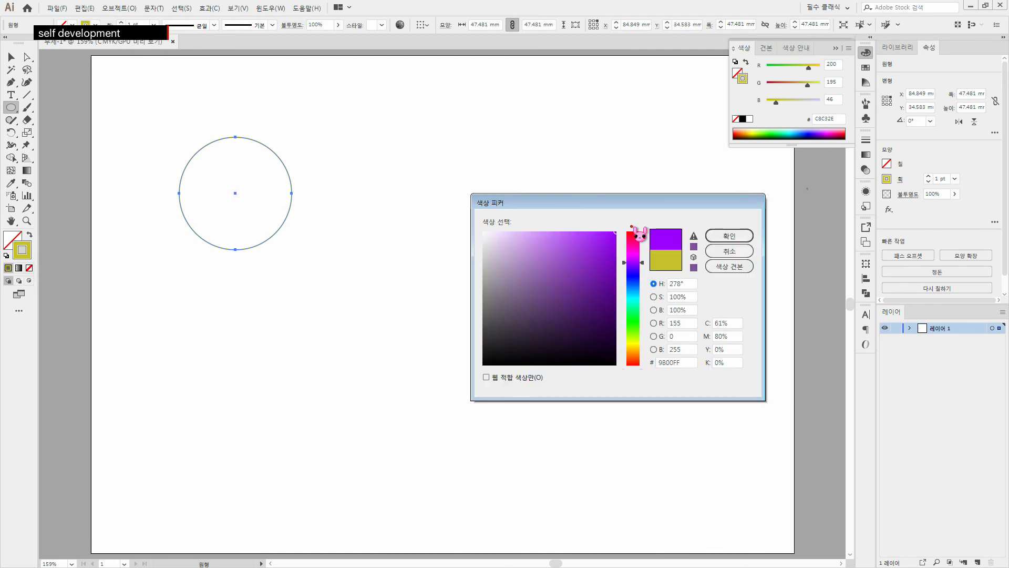
pyautogui.click(729, 236)
# Increase the circle's stroke weight to 10 pt
pyautogui.click(928, 177)
pyautogui.click(929, 178)
pyautogui.click(929, 177)
pyautogui.click(928, 177)
pyautogui.click(928, 177)
pyautogui.click(929, 177)
pyautogui.click(929, 177)
pyautogui.click(928, 177)
pyautogui.click(929, 177)
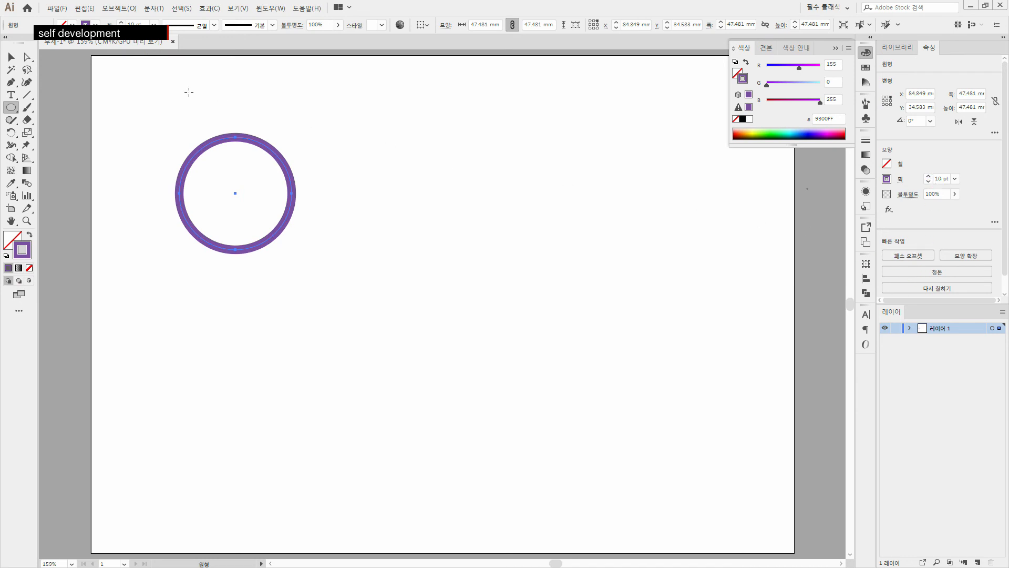
# Duplicate the purple ring twice to the right, forming a level row of three rings with small equal gaps
pyautogui.click(11, 57)
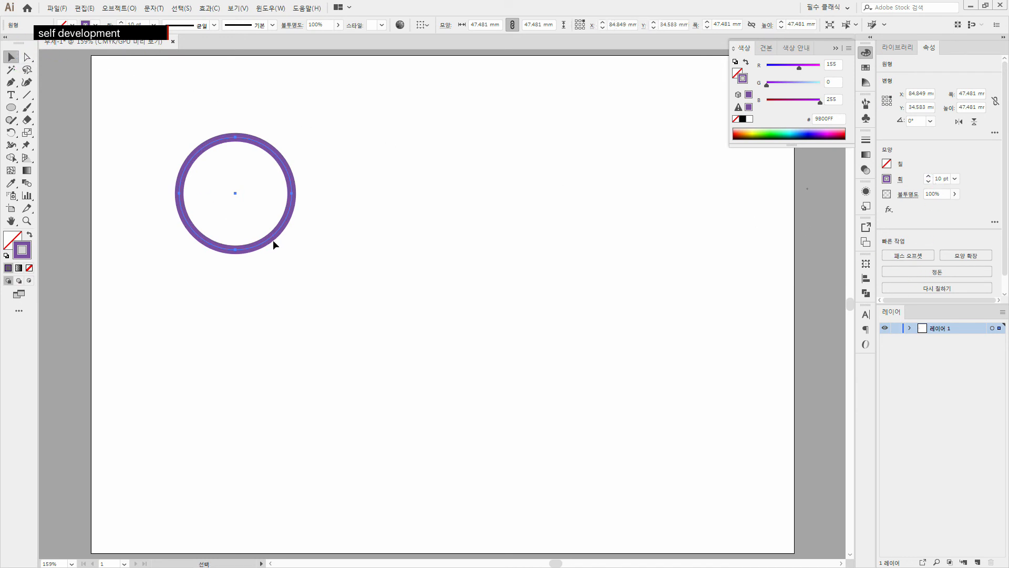
pyautogui.moveTo(274, 239); pyautogui.dragTo(395, 240)
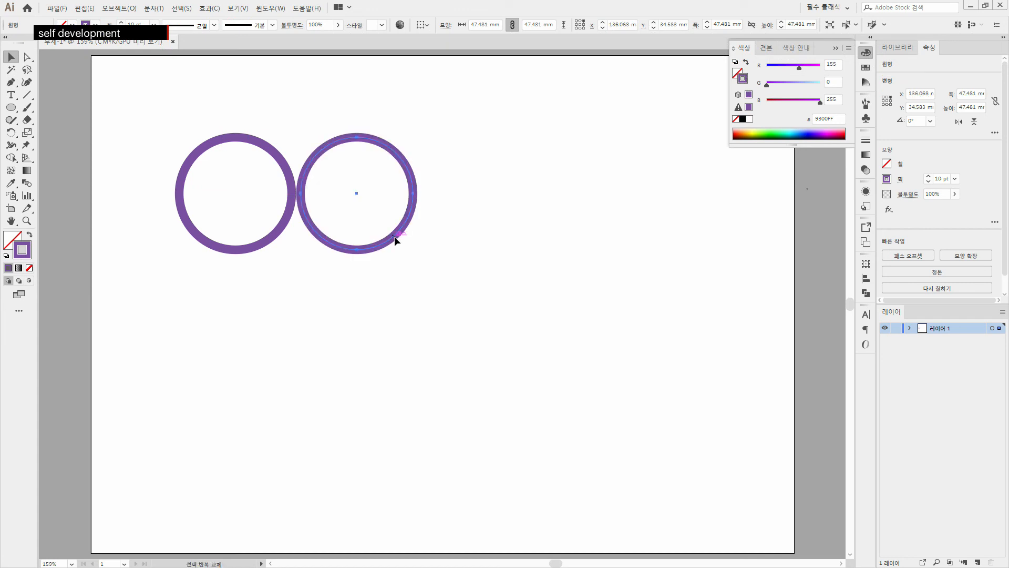
pyautogui.press('Right')
pyautogui.press('Right')
pyautogui.press('Right')
pyautogui.press('Right')
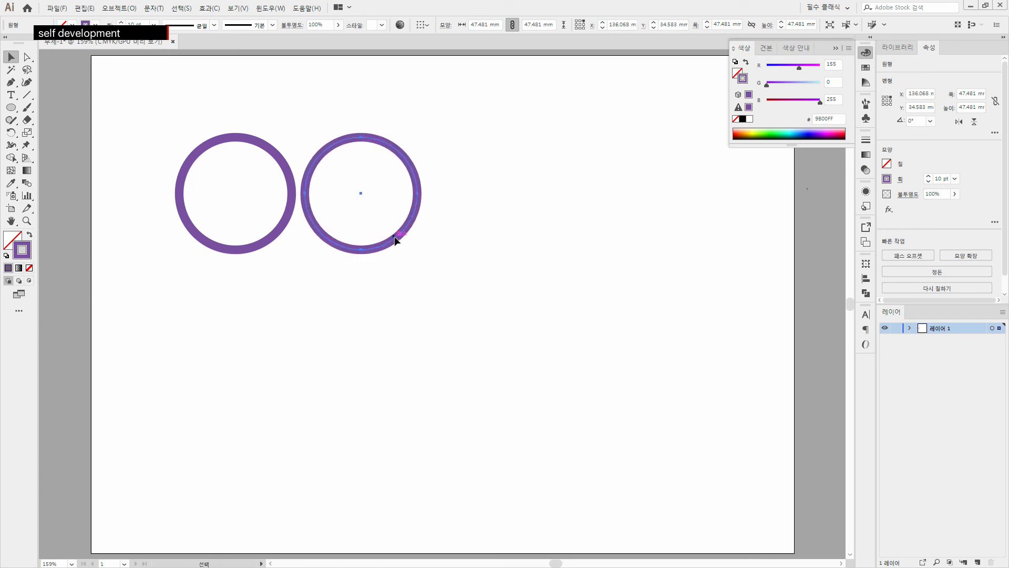
pyautogui.moveTo(395, 240); pyautogui.dragTo(522, 241)
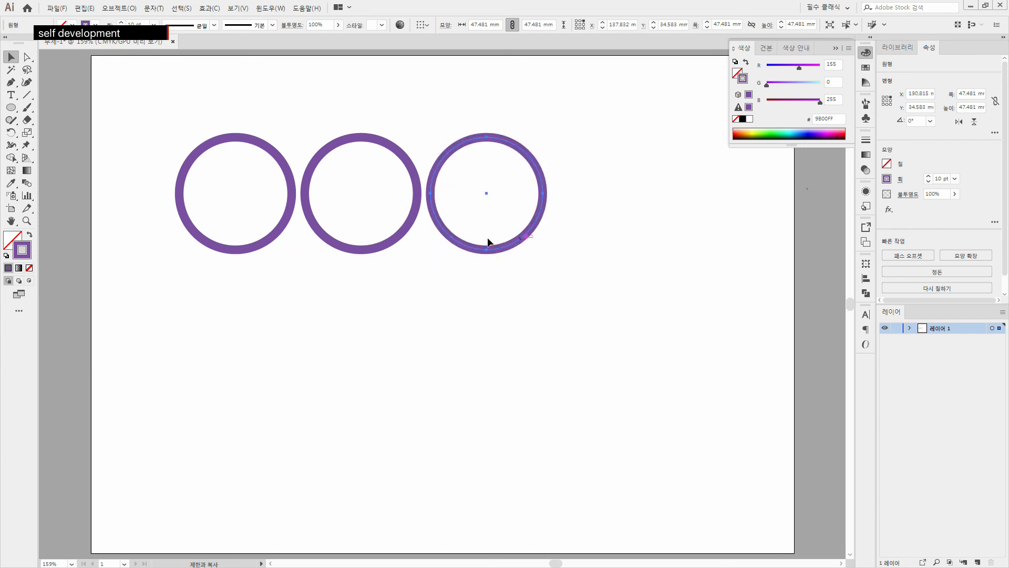
# Duplicate two rings into a lower row, centered beneath the gaps and overlapping the upper rings
pyautogui.moveTo(384, 248); pyautogui.dragTo(318, 306)
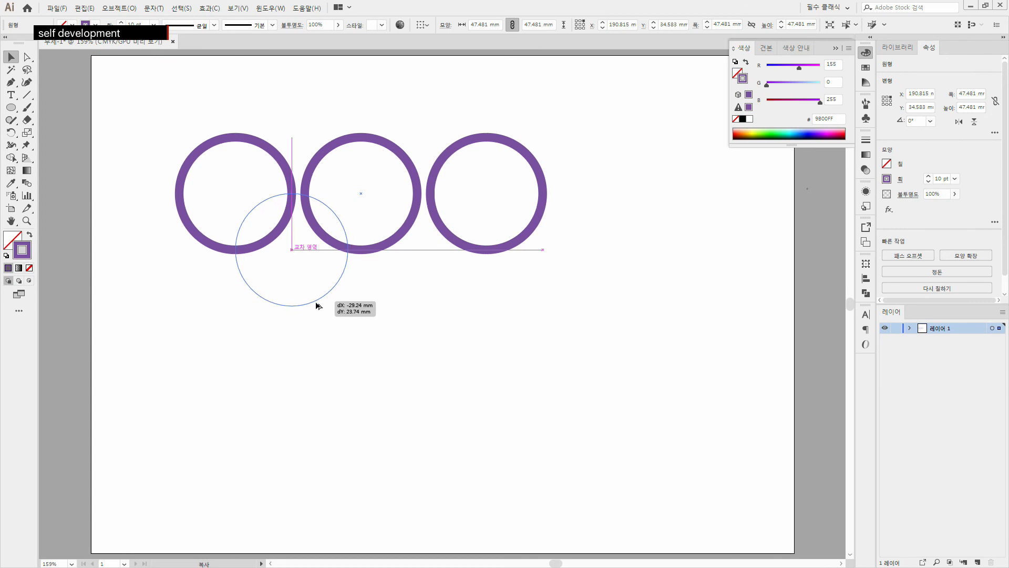
pyautogui.moveTo(318, 305); pyautogui.dragTo(451, 311)
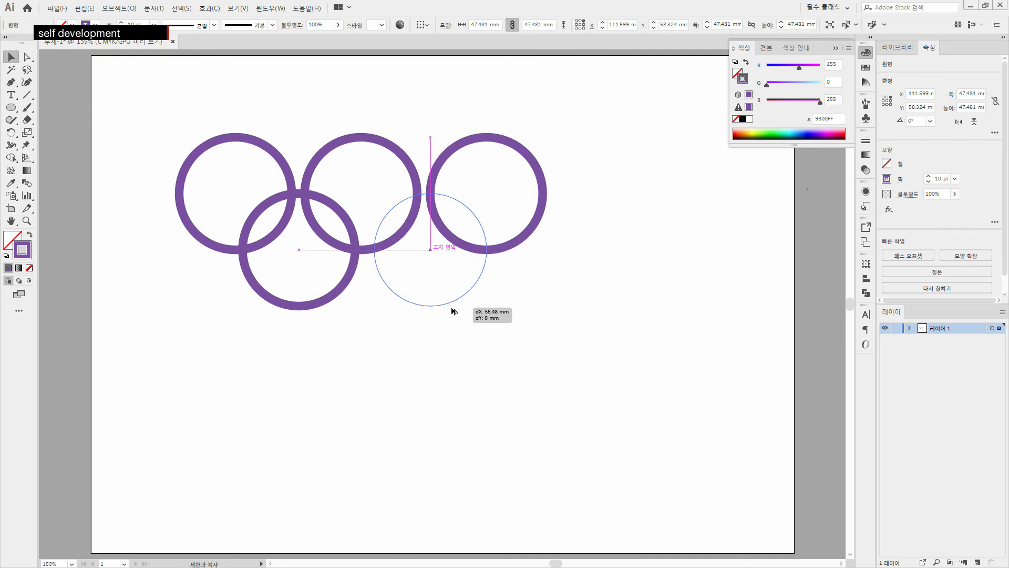
pyautogui.moveTo(452, 311); pyautogui.dragTo(447, 312)
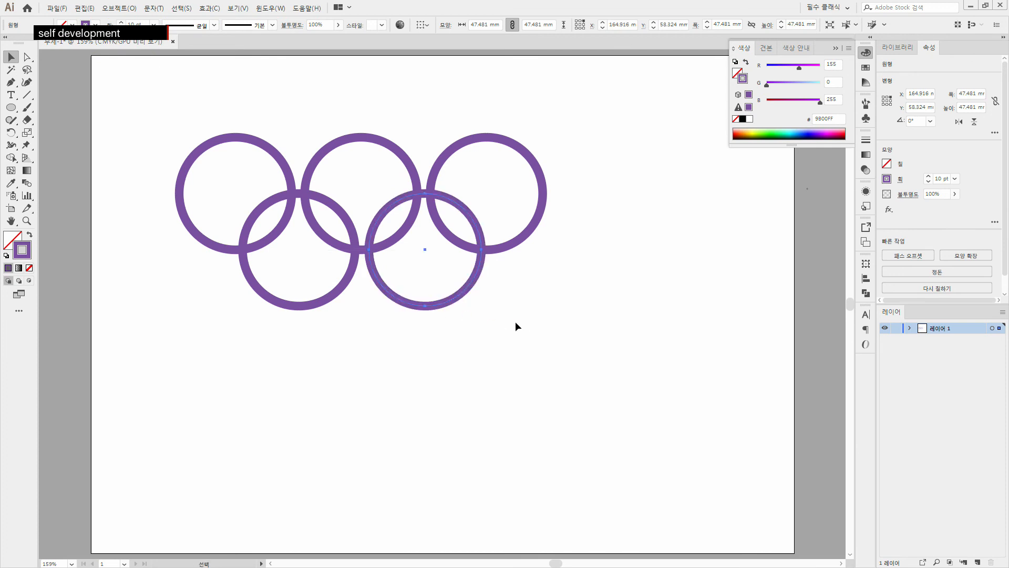
# Change the lower-left ring's stroke color to yellow F9FF00
pyautogui.click(270, 305)
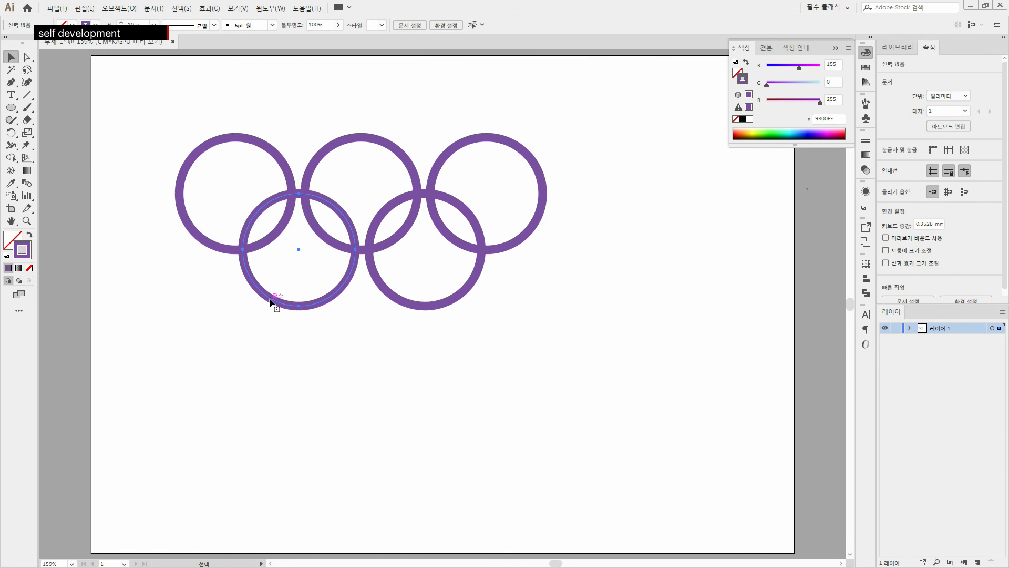
pyautogui.click(270, 302)
pyautogui.click(258, 368)
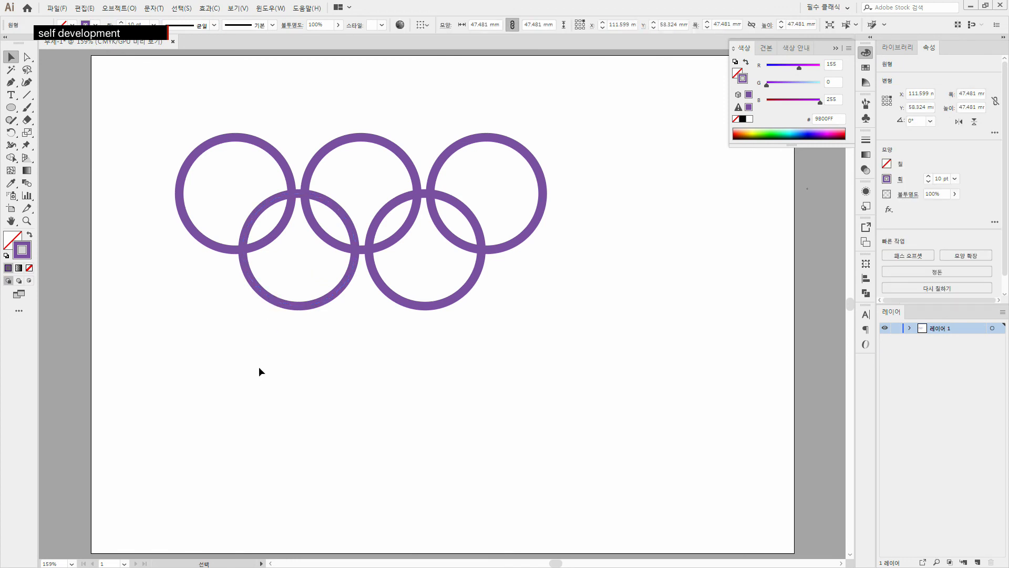
pyautogui.click(297, 306)
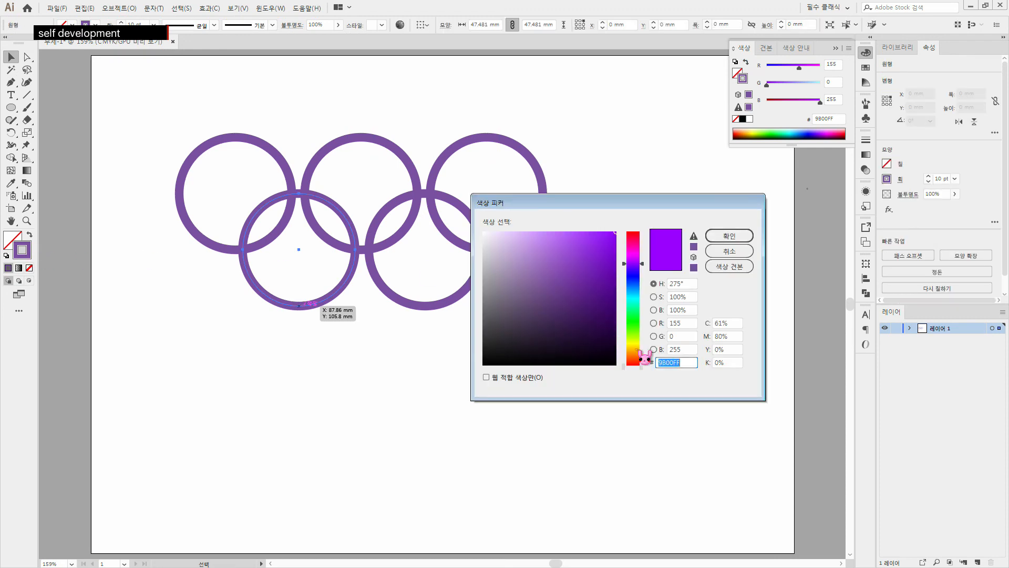
pyautogui.moveTo(635, 348); pyautogui.dragTo(634, 342)
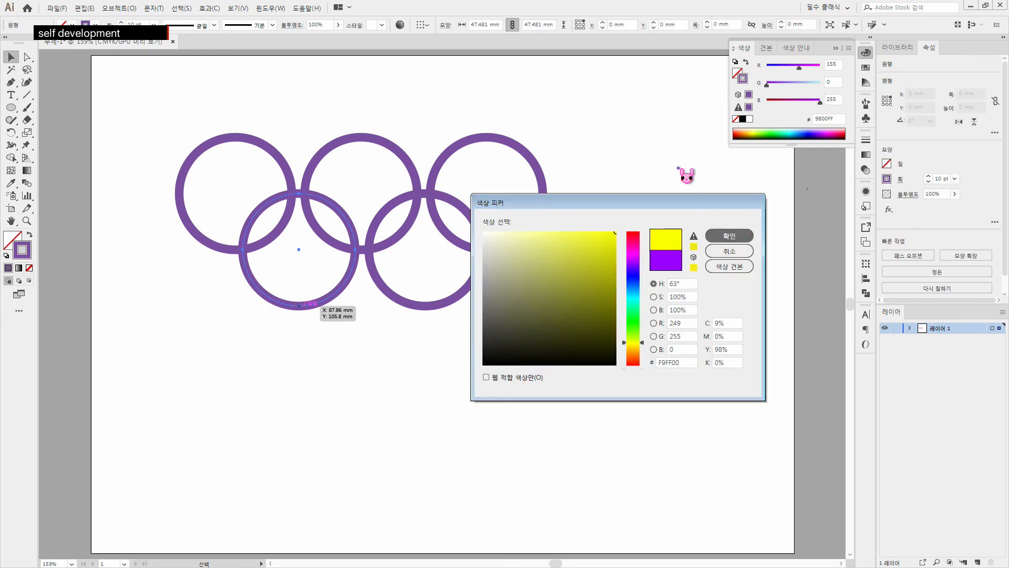
pyautogui.press('Return')
# Change the upper-middle ring's stroke to black with CMYK values 0, 0, 0 and 100%
pyautogui.click(337, 143)
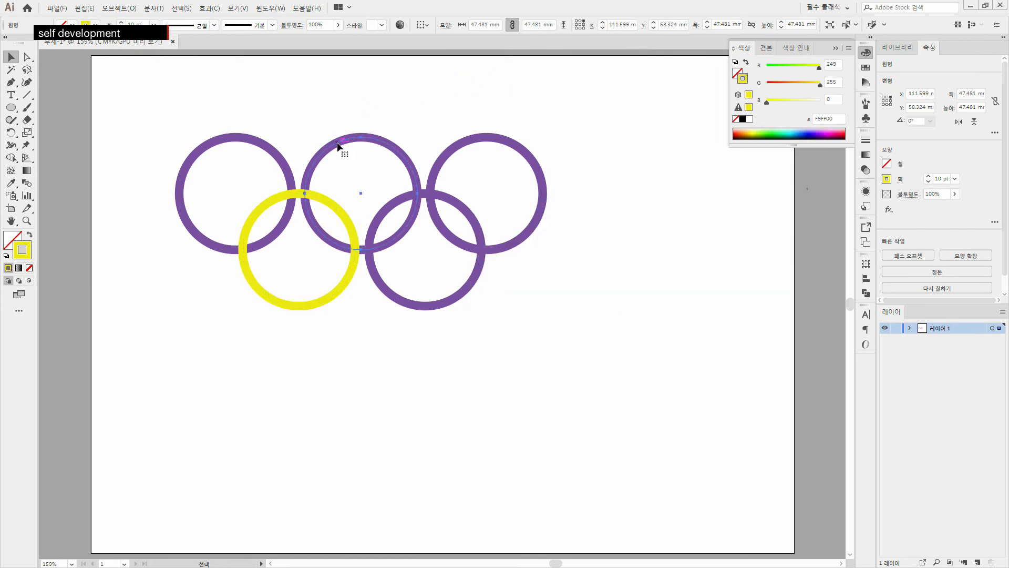
pyautogui.doubleClick(24, 255)
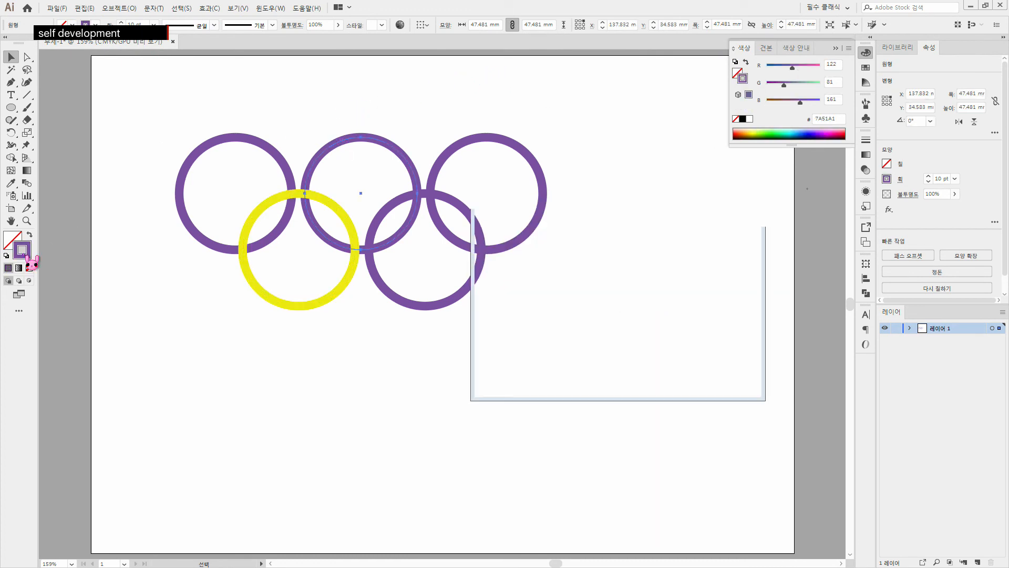
pyautogui.moveTo(634, 341); pyautogui.dragTo(645, 232)
pyautogui.write('0C0909')
pyautogui.doubleClick(728, 325)
pyautogui.write('0')
pyautogui.doubleClick(734, 338)
pyautogui.write('0')
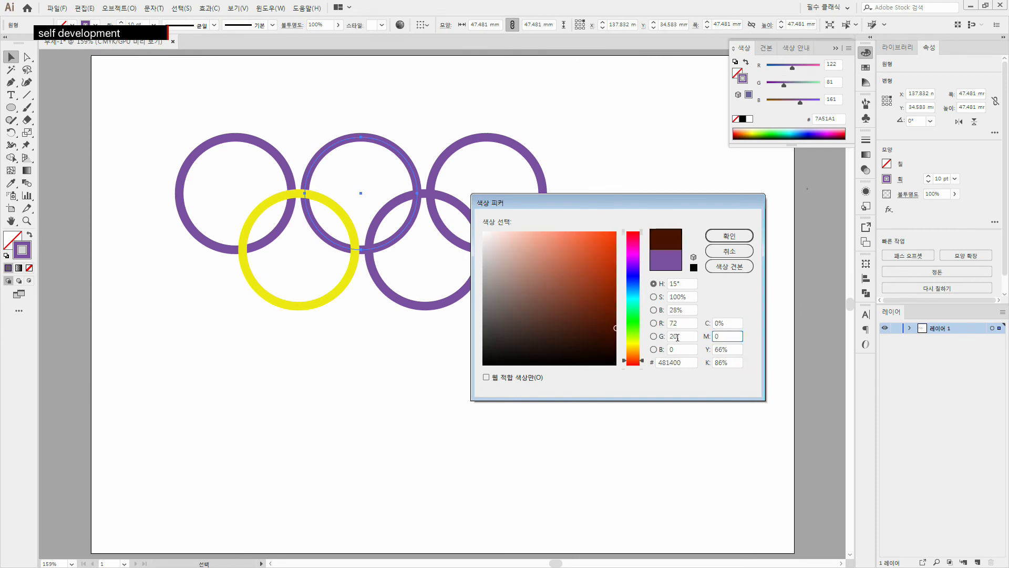
pyautogui.doubleClick(731, 349)
pyautogui.write('0')
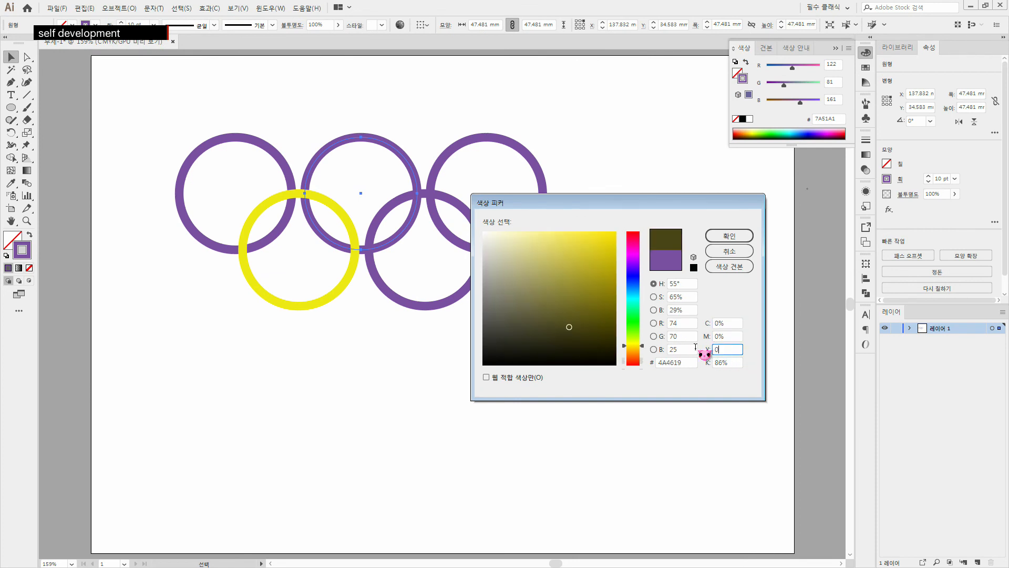
pyautogui.doubleClick(728, 362)
pyautogui.write('100')
pyautogui.click(731, 235)
# Change the lower-right ring's stroke color to green 13FF06
pyautogui.click(463, 293)
pyautogui.doubleClick(24, 254)
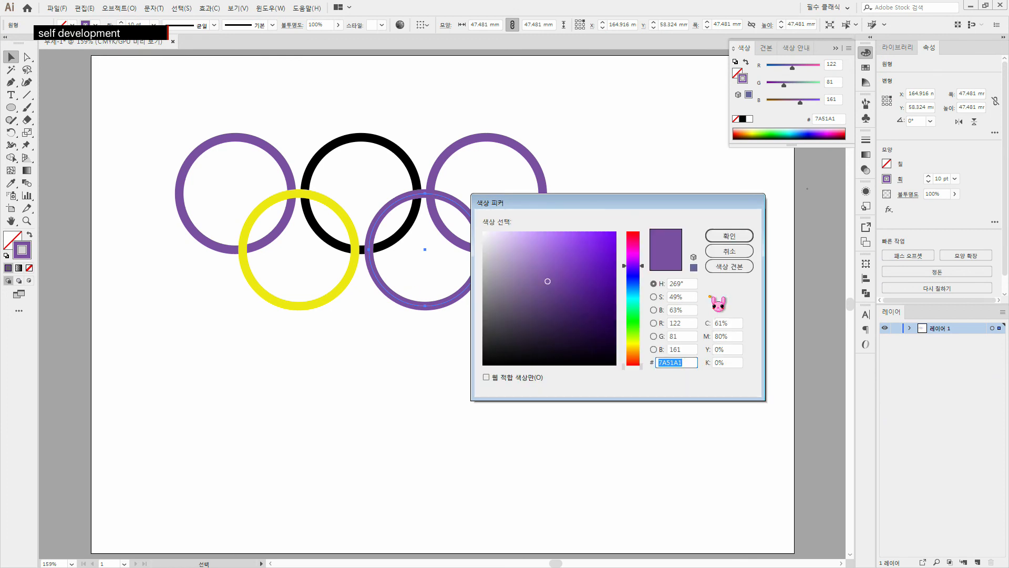
pyautogui.click(634, 322)
pyautogui.click(613, 233)
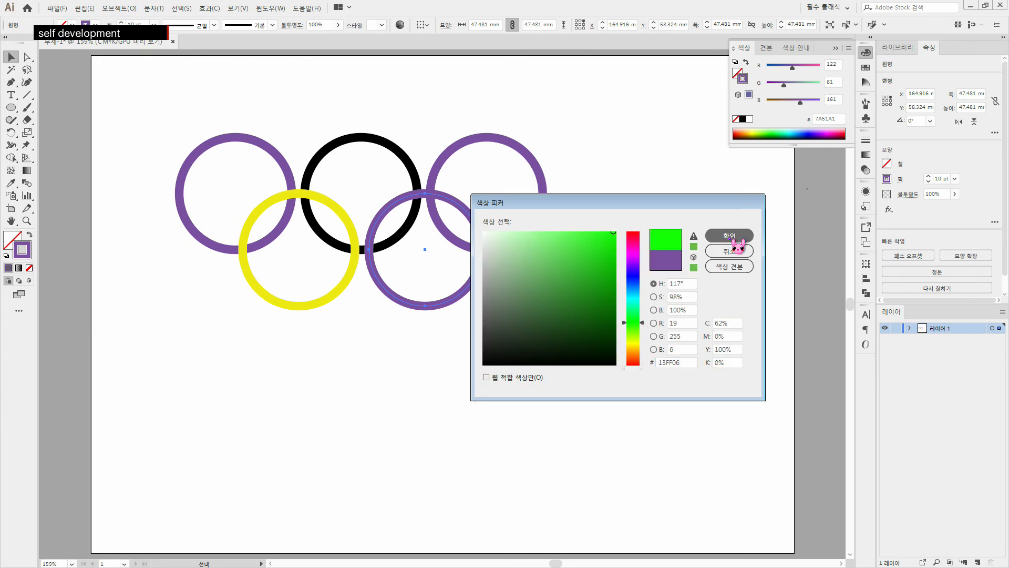
pyautogui.click(729, 236)
# Change the upper-right ring's stroke color to red FF0000 and deselect it
pyautogui.click(540, 184)
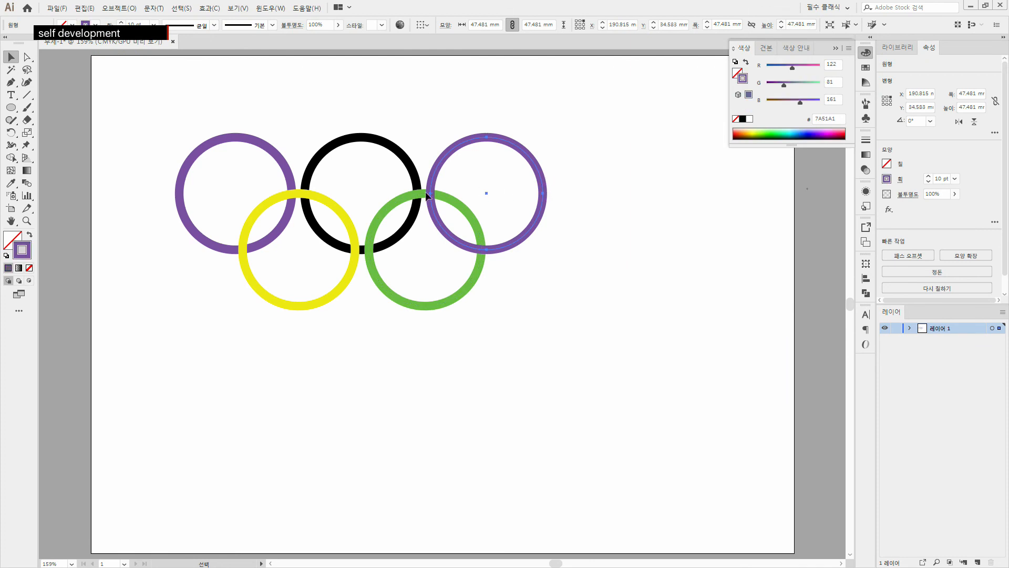
pyautogui.doubleClick(33, 254)
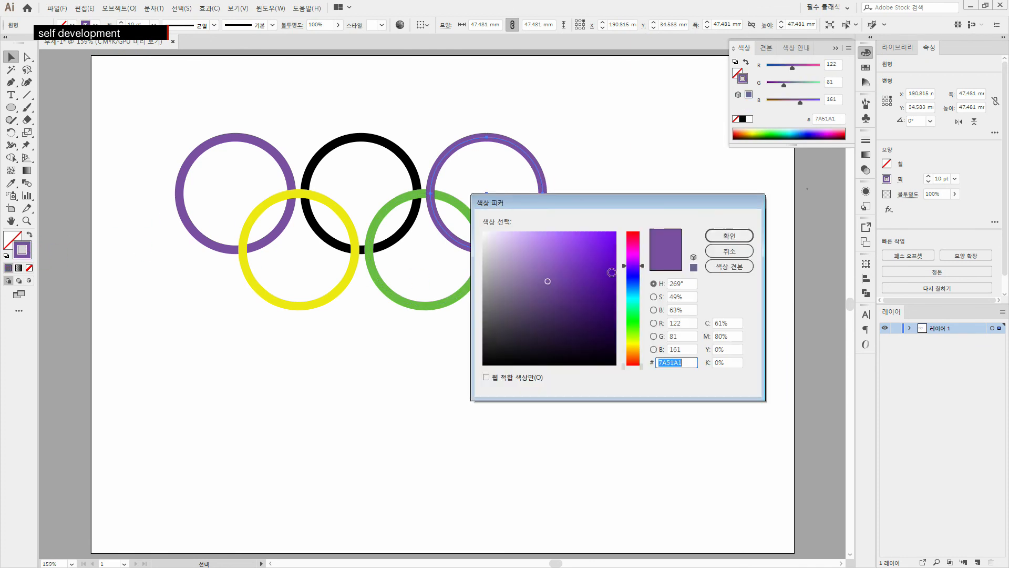
pyautogui.moveTo(632, 255); pyautogui.dragTo(637, 233)
pyautogui.click(616, 232)
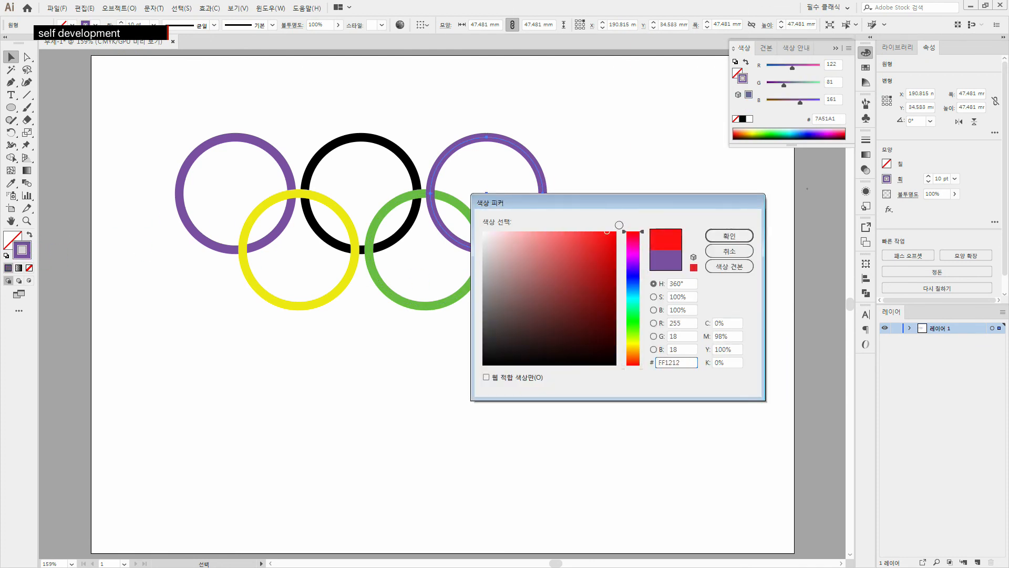
pyautogui.click(750, 238)
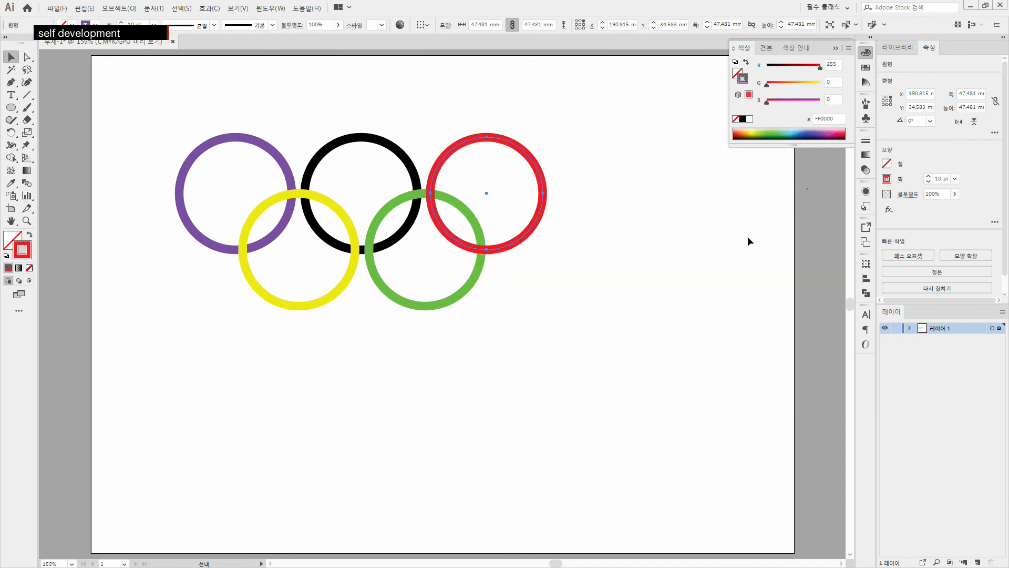
pyautogui.click(765, 292)
# Select all five rings and split them at their overlaps with Pathfinder Divide
pyautogui.moveTo(156, 105); pyautogui.dragTo(575, 321)
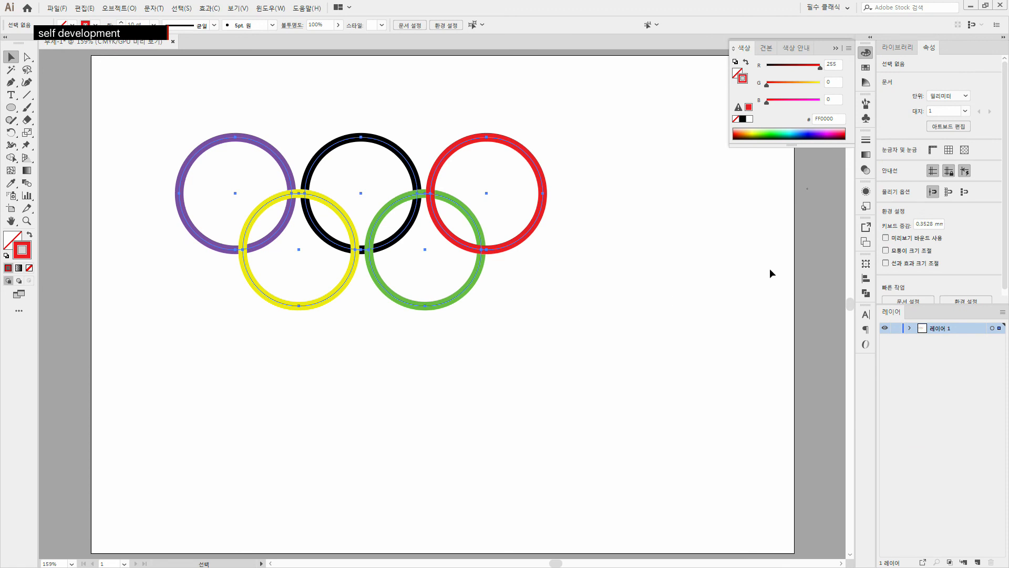
pyautogui.click(866, 293)
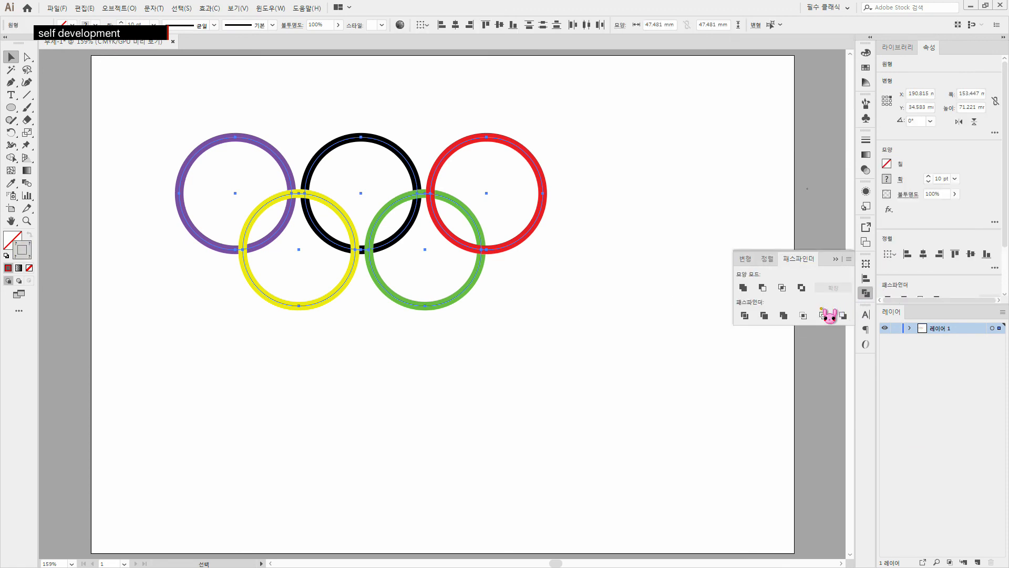
pyautogui.click(745, 316)
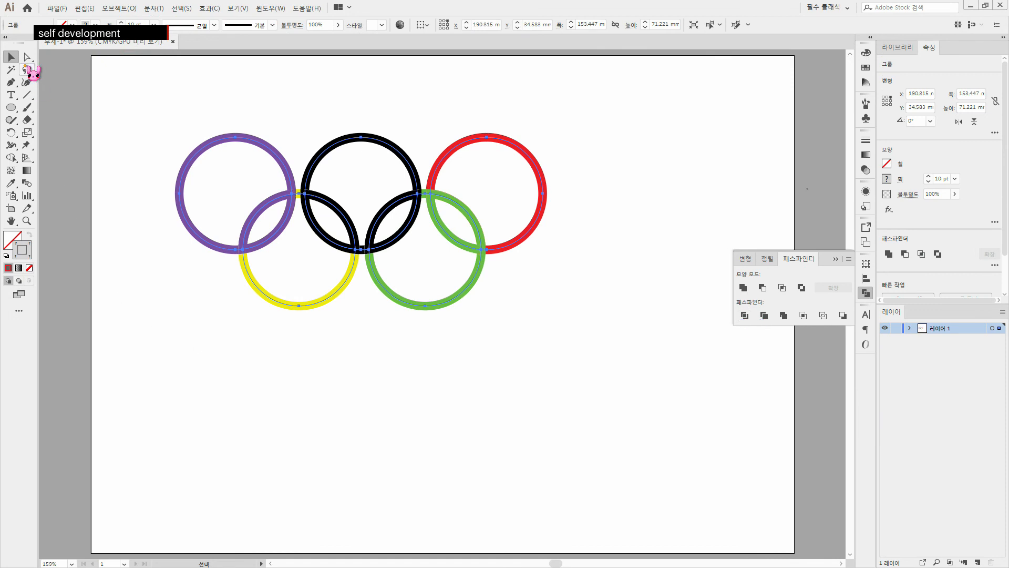
# Select the divided arc inside the purple ring with Direct Selection, and undo the division of the rings
pyautogui.click(27, 57)
pyautogui.click(315, 412)
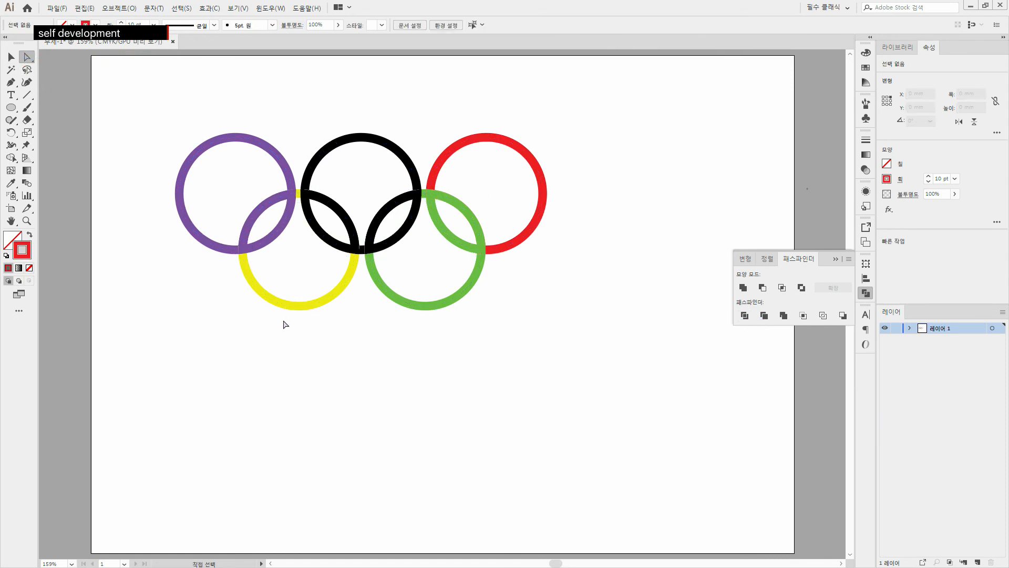
pyautogui.click(250, 219)
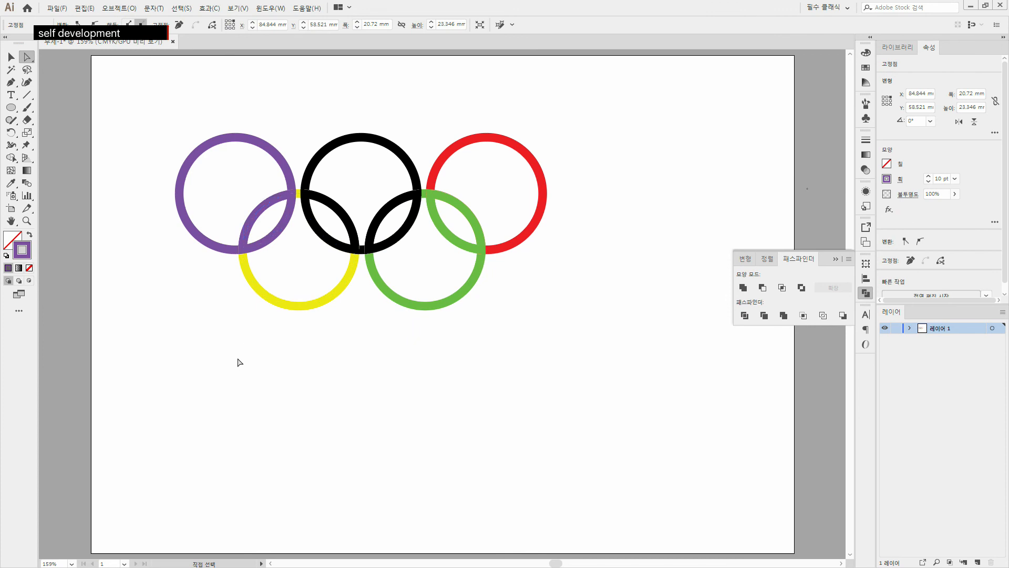
pyautogui.hotkey('ctrl', 'a')
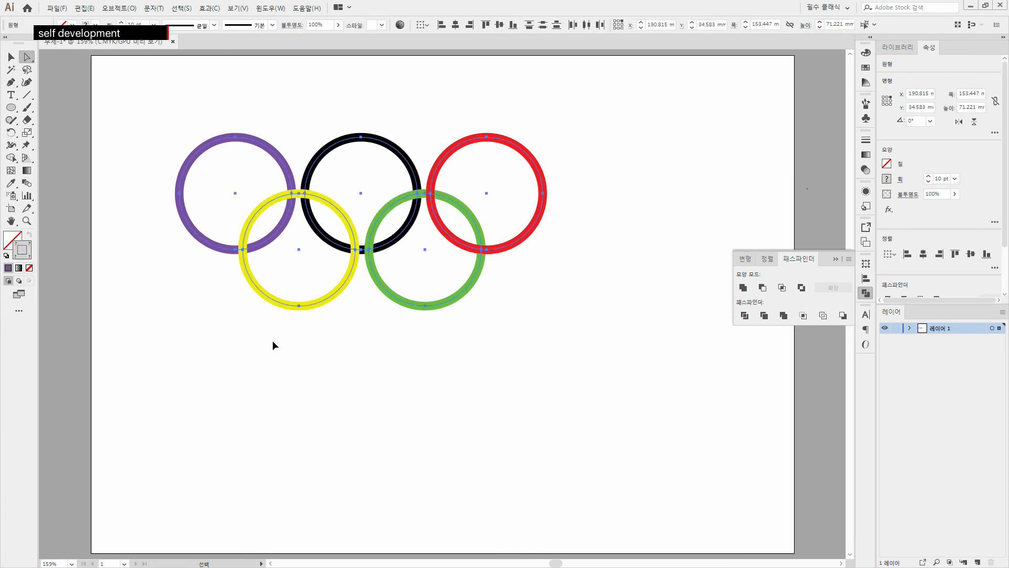
pyautogui.click(11, 56)
pyautogui.moveTo(134, 105); pyautogui.dragTo(583, 330)
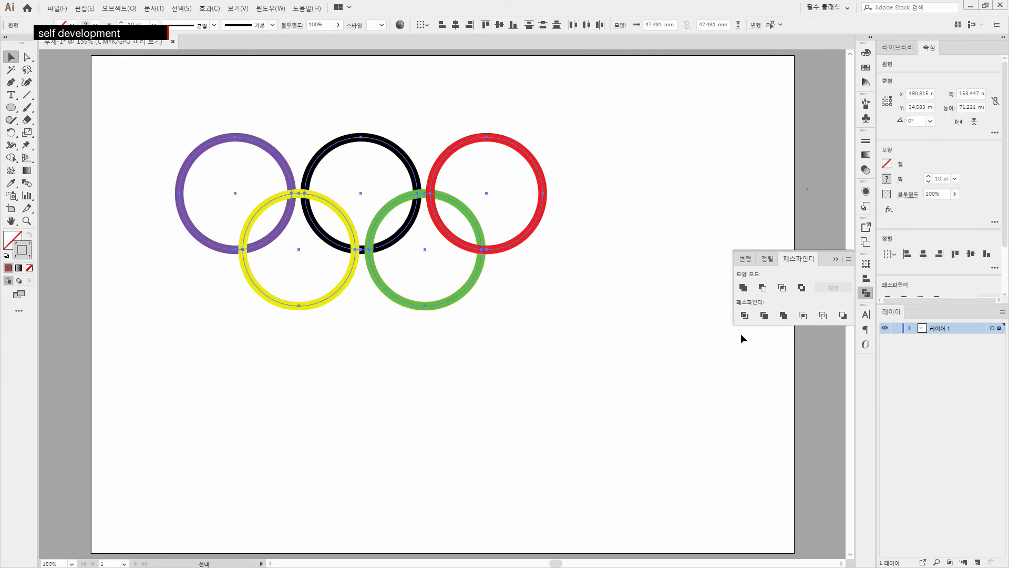
pyautogui.click(471, 339)
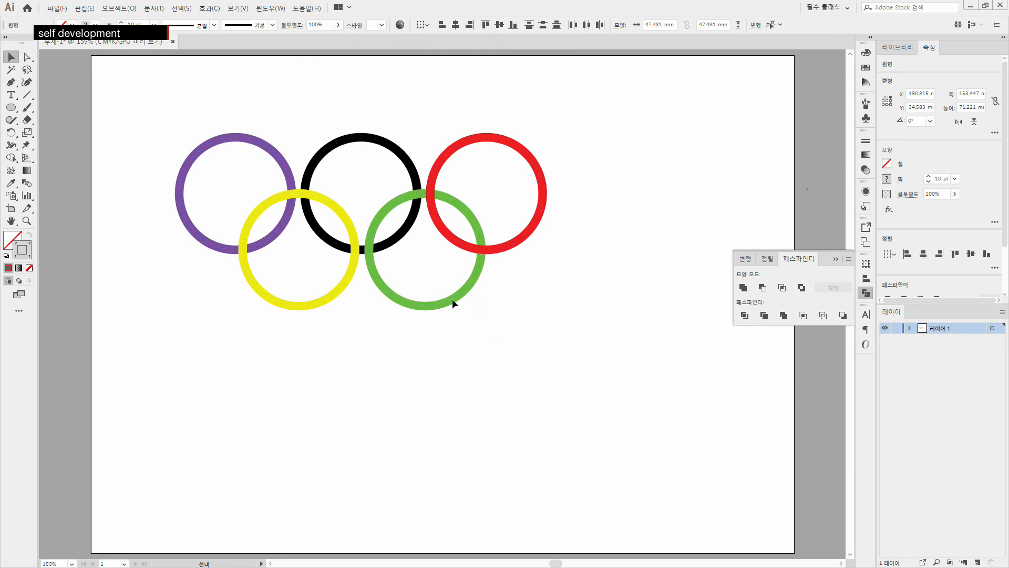
# Divide all five stroked rings at their overlaps with Pathfinder Divide and deselect the result
pyautogui.click(454, 303)
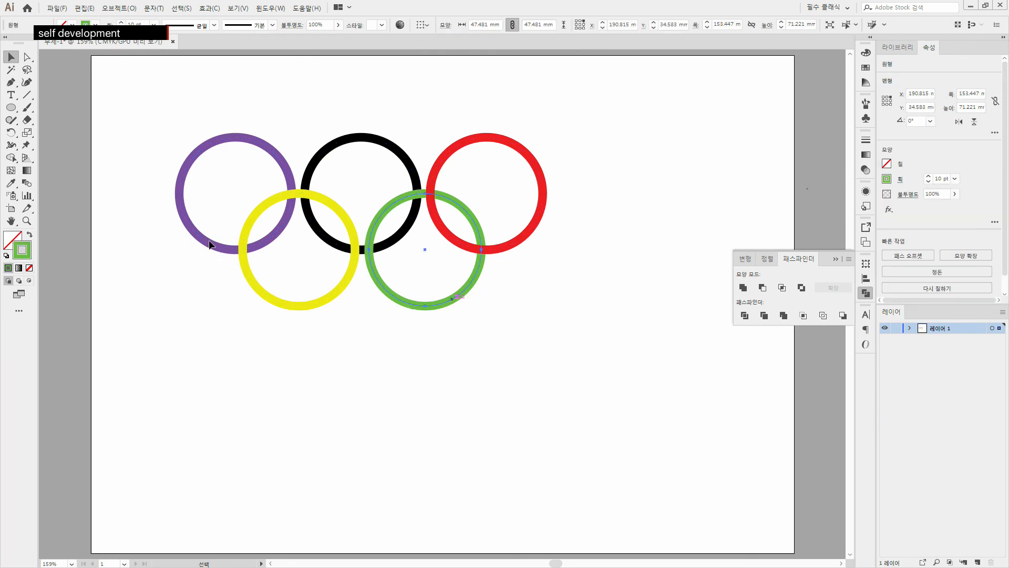
pyautogui.click(231, 260)
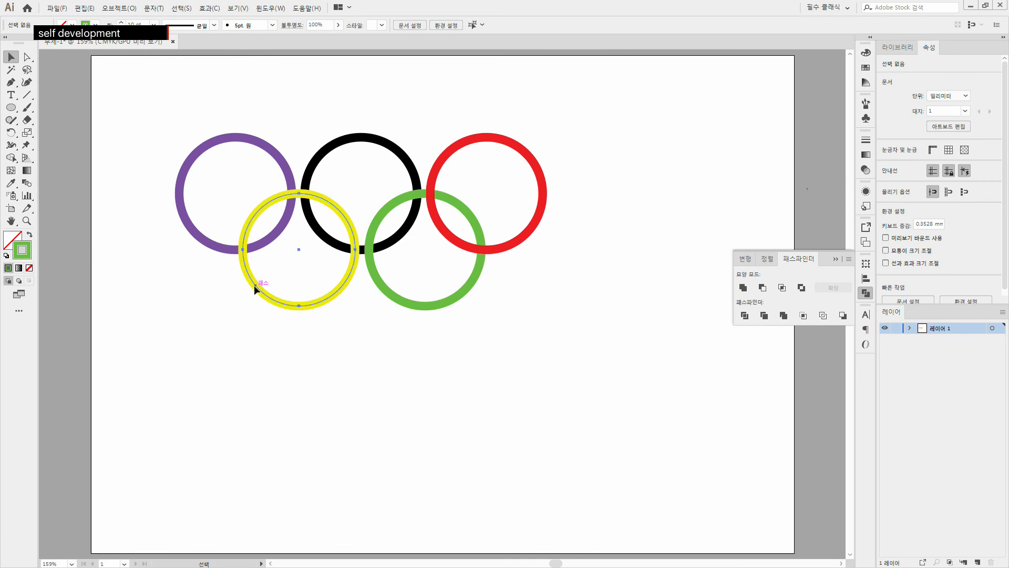
pyautogui.click(218, 251)
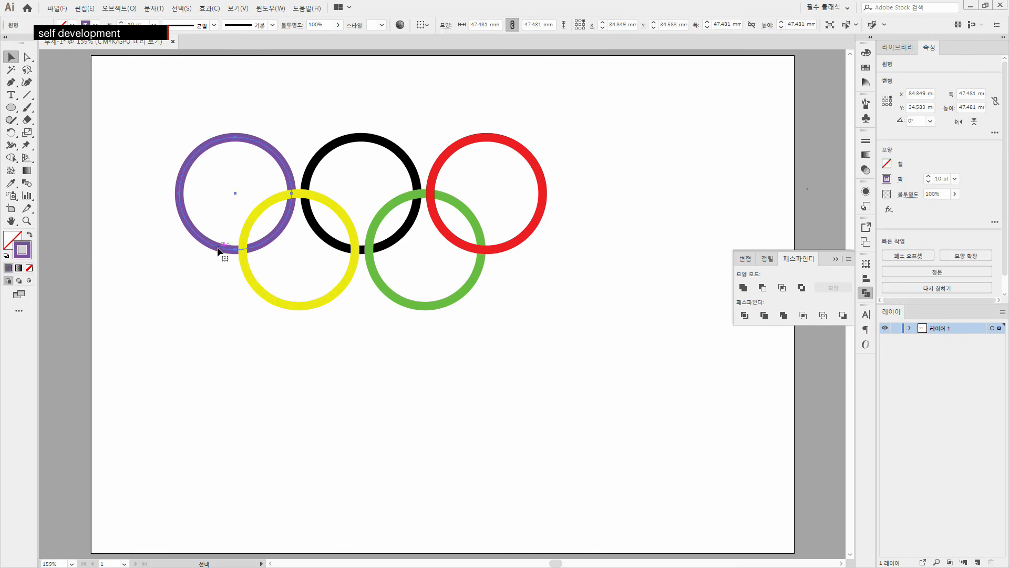
pyautogui.moveTo(136, 113); pyautogui.dragTo(581, 325)
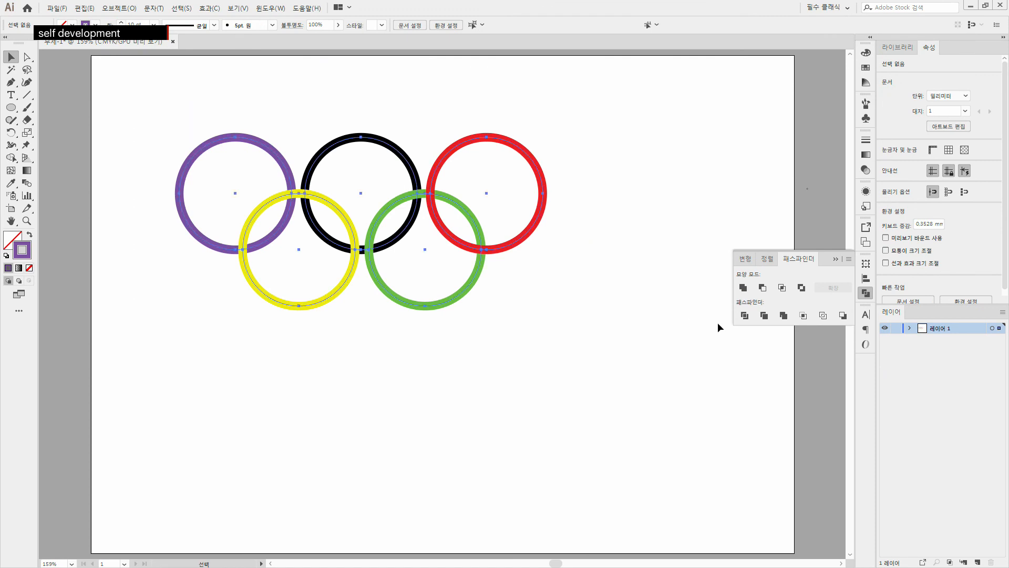
pyautogui.click(744, 315)
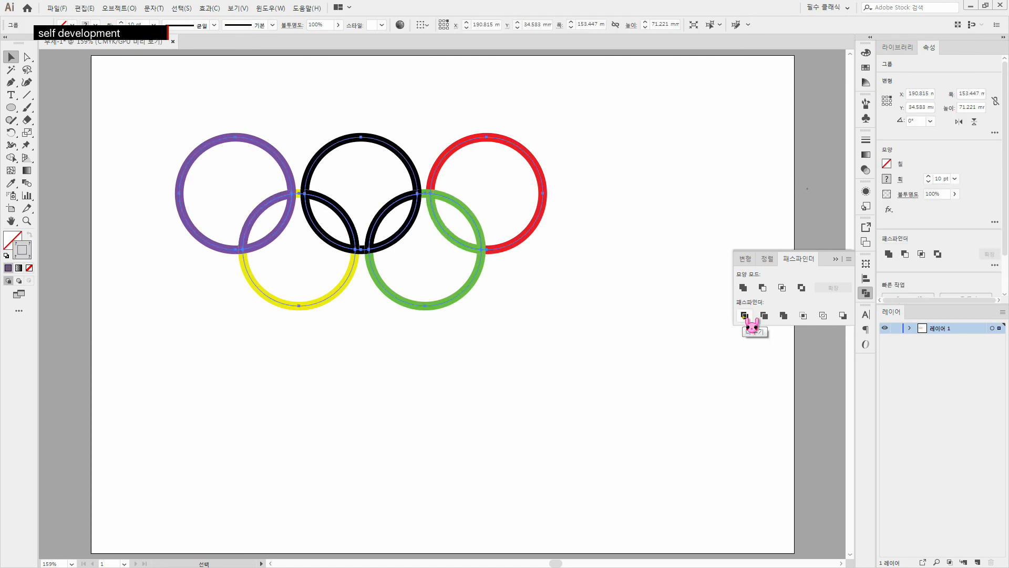
pyautogui.click(520, 339)
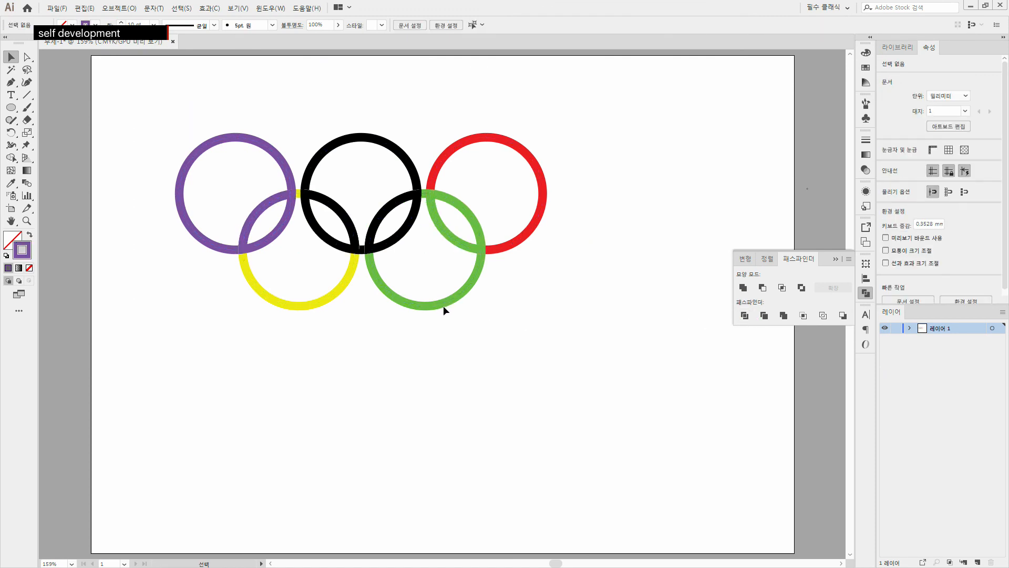
# Select the divided arc inside the purple ring with Direct Selection, and undo the Pathfinder division
pyautogui.click(432, 192)
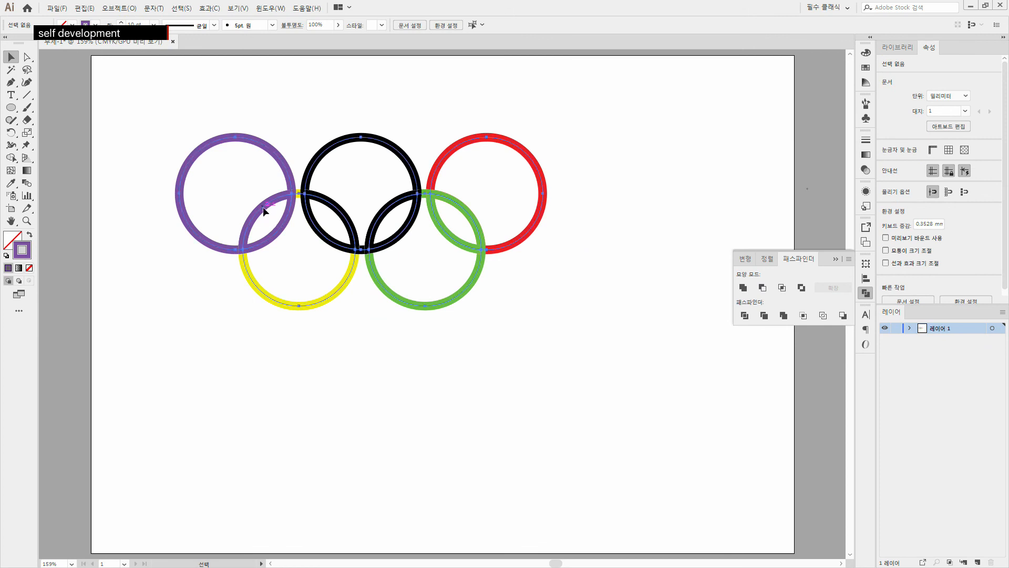
pyautogui.click(112, 111)
pyautogui.click(27, 56)
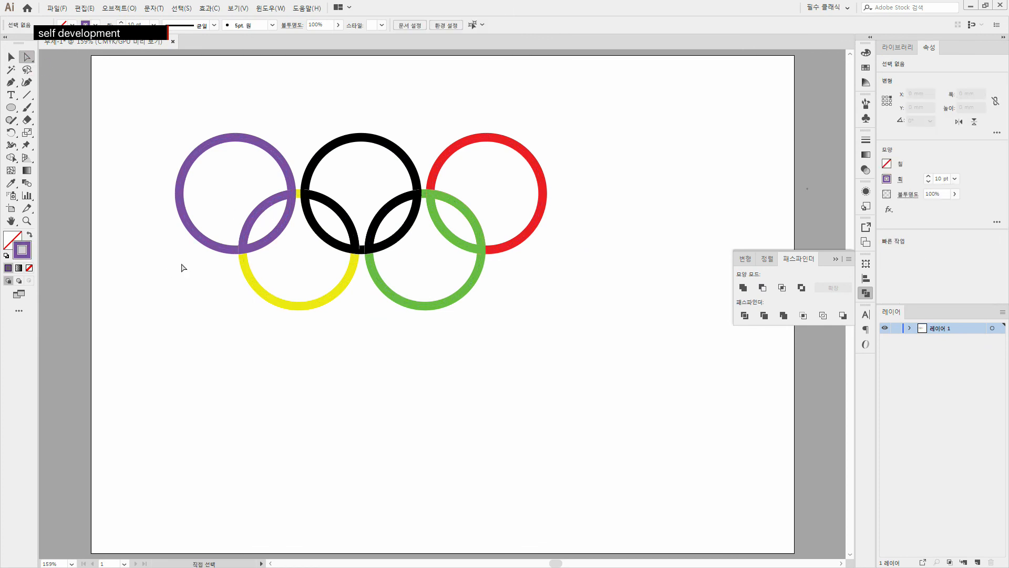
pyautogui.click(243, 223)
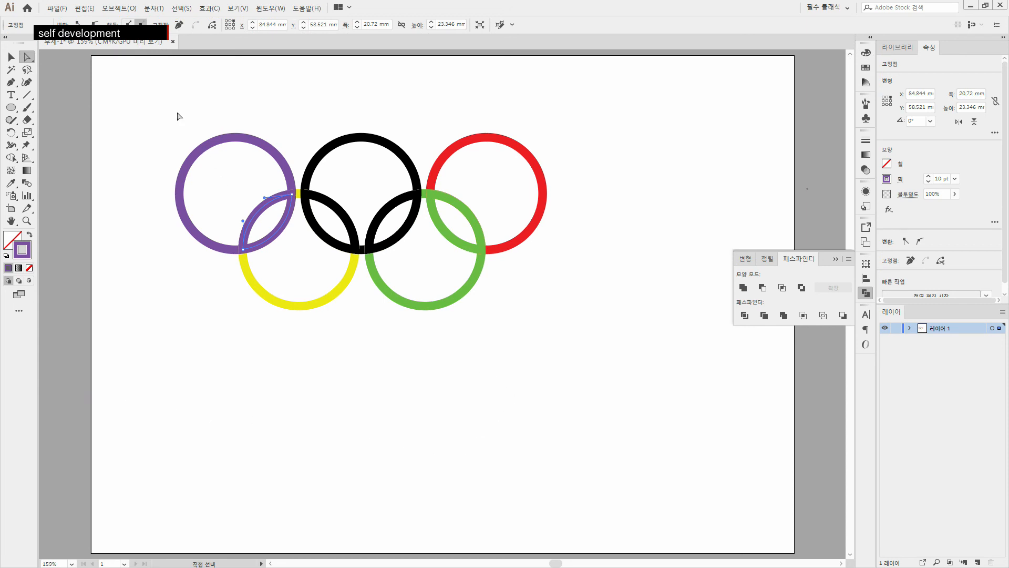
pyautogui.click(11, 57)
pyautogui.click(428, 407)
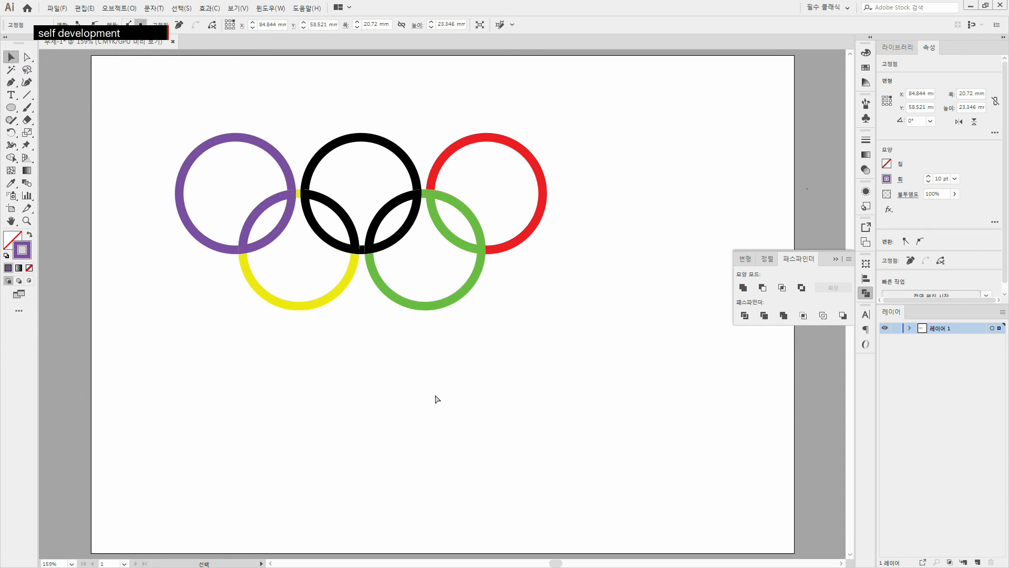
pyautogui.hotkey('ctrl', 'z')
pyautogui.click(443, 424)
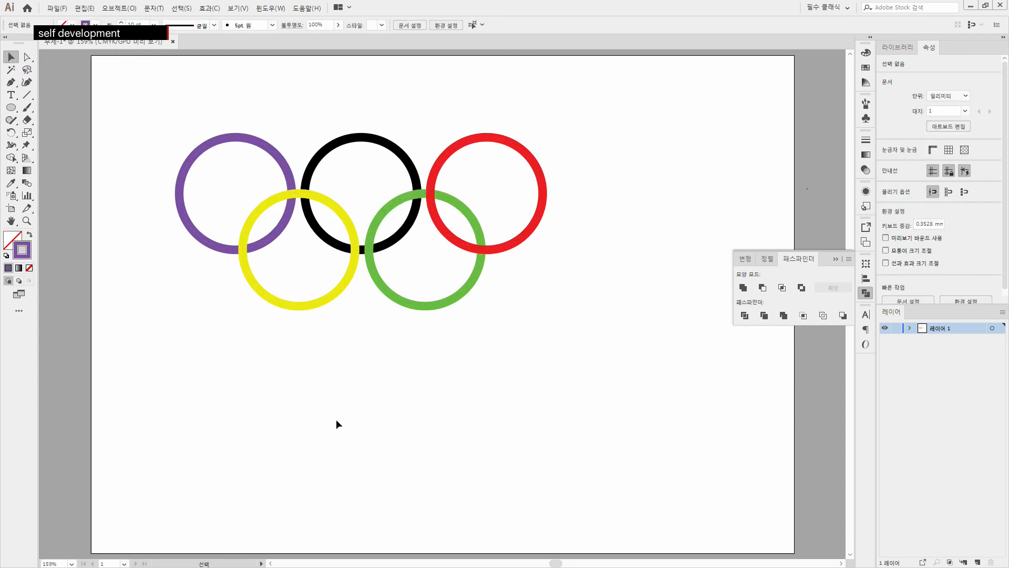
# Select all five rings, convert their strokes to filled shapes with Outline Stroke, and deselect them
pyautogui.click(298, 309)
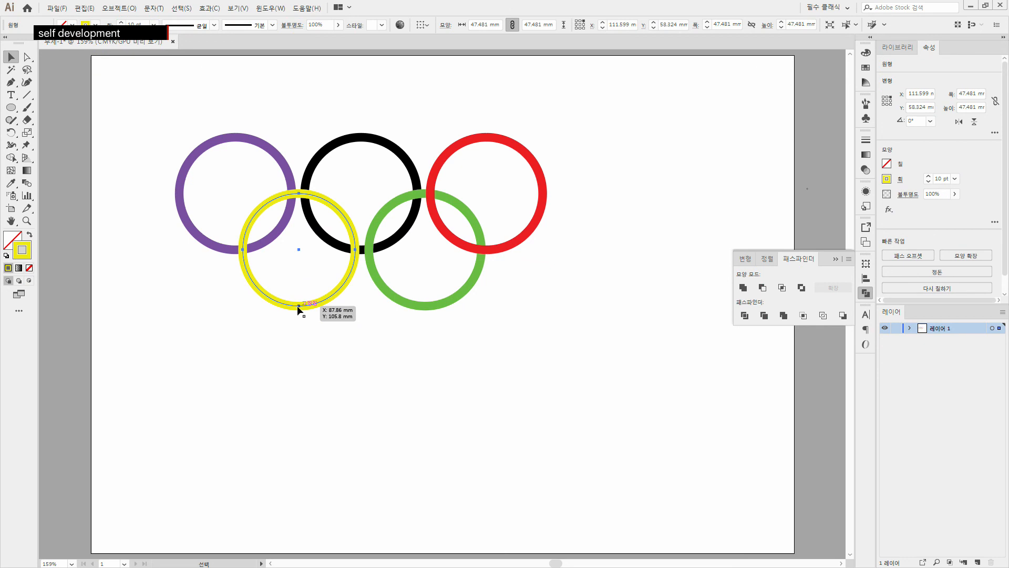
pyautogui.click(325, 381)
pyautogui.moveTo(146, 116); pyautogui.dragTo(581, 323)
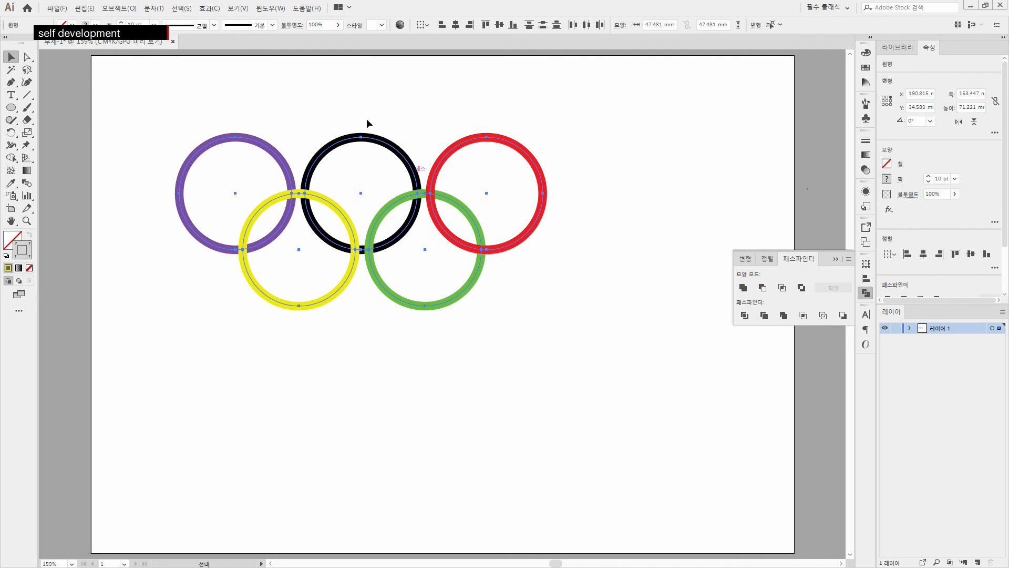
pyautogui.click(108, 8)
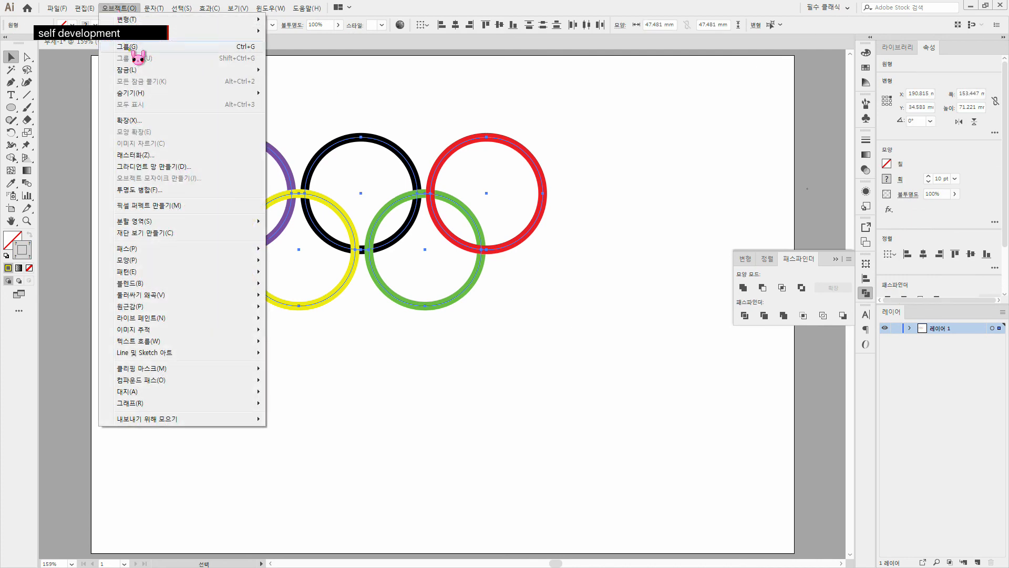
pyautogui.moveTo(187, 249)
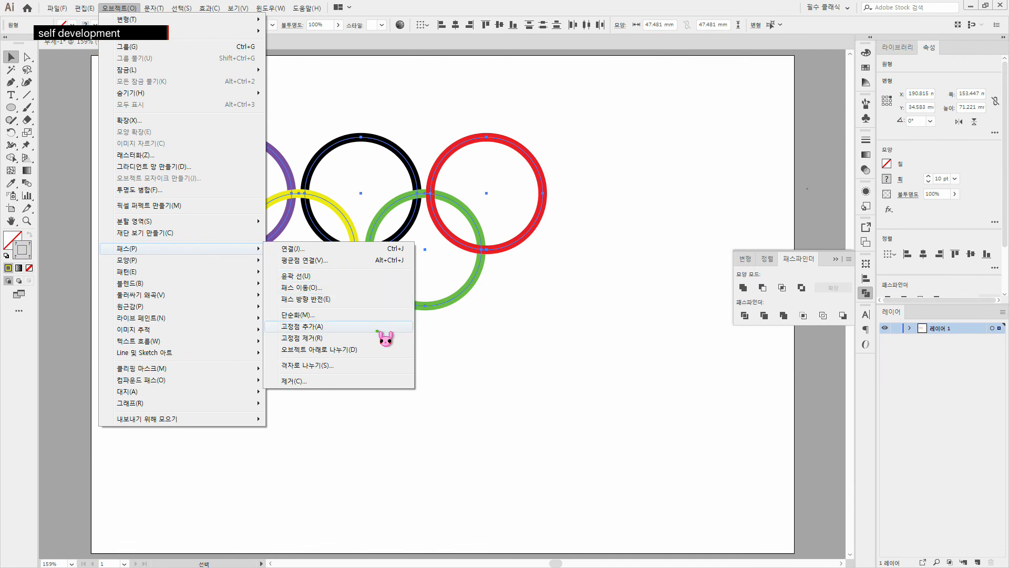
pyautogui.click(350, 277)
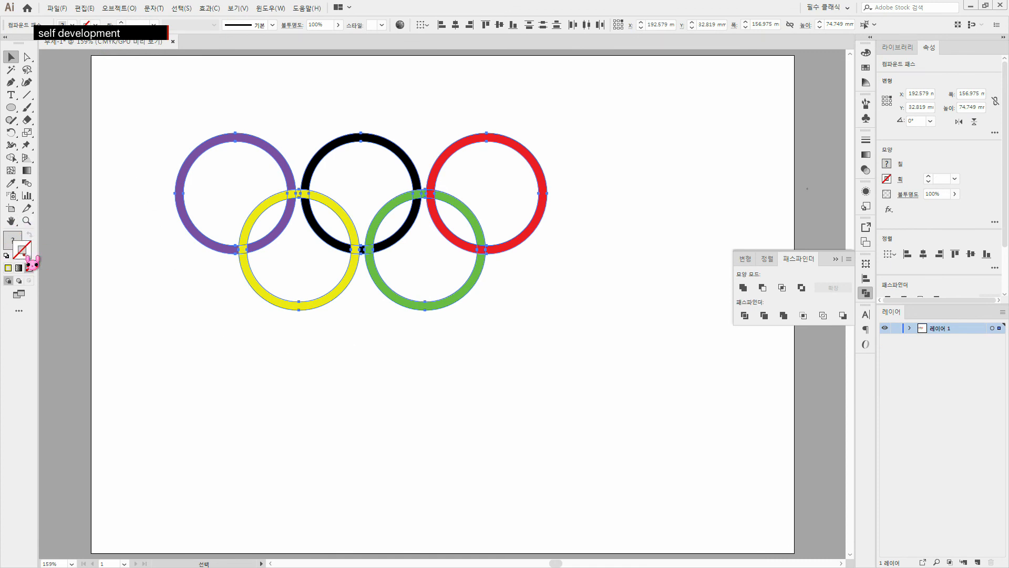
pyautogui.click(285, 359)
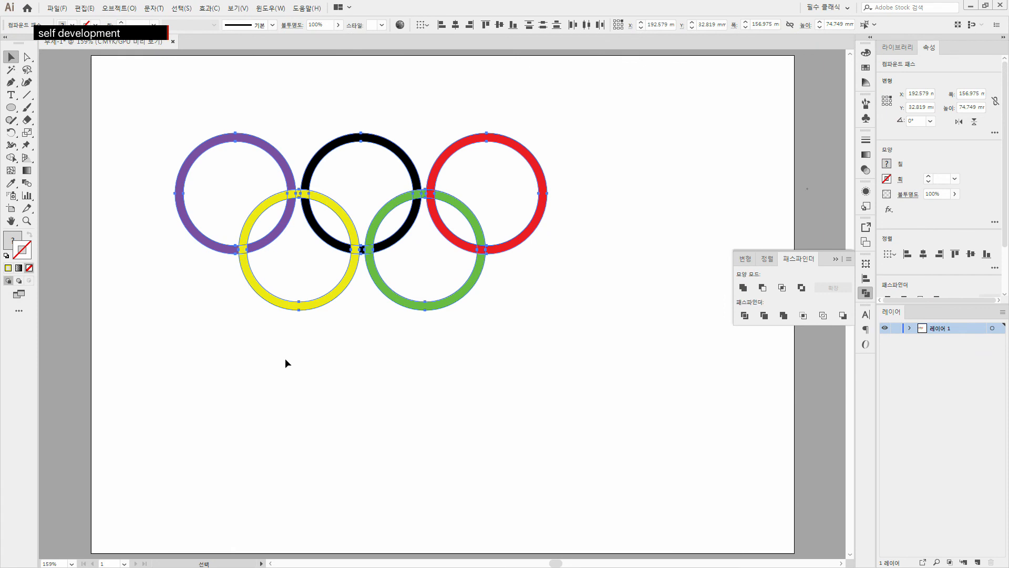
# Inspect the fill of the outlined yellow and purple rings, and undo the Outline Stroke conversion
pyautogui.click(318, 304)
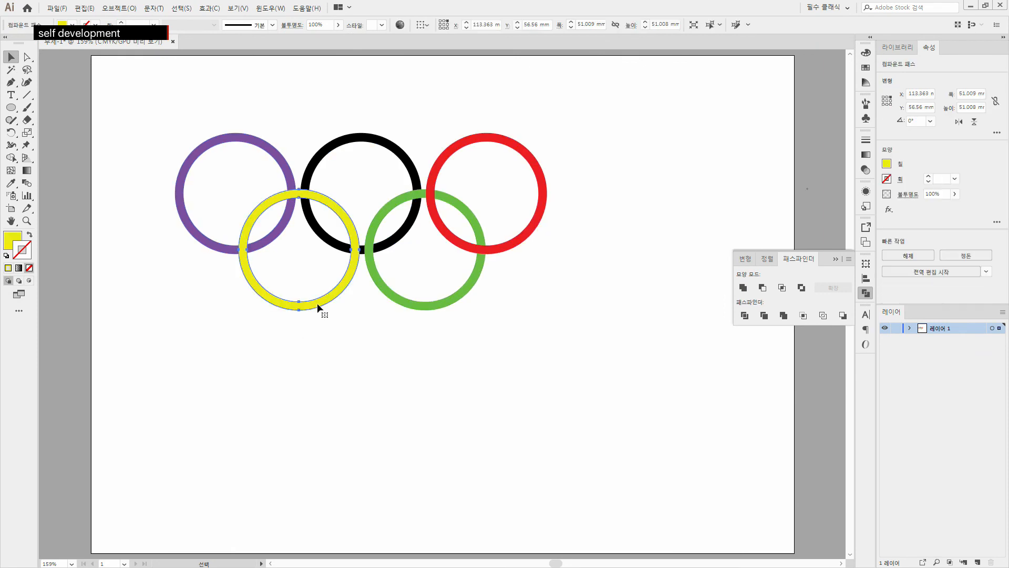
pyautogui.click(317, 383)
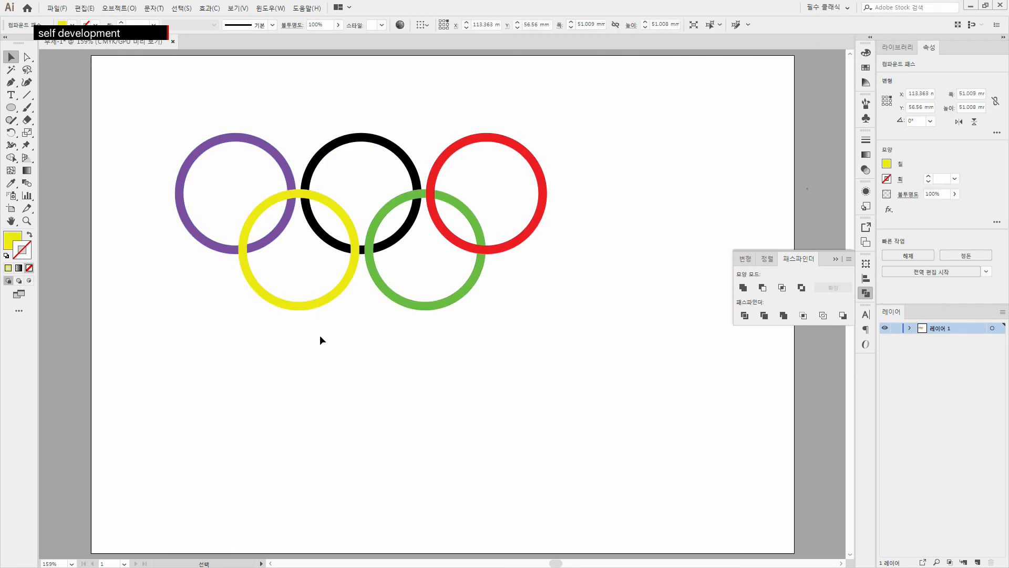
pyautogui.click(314, 304)
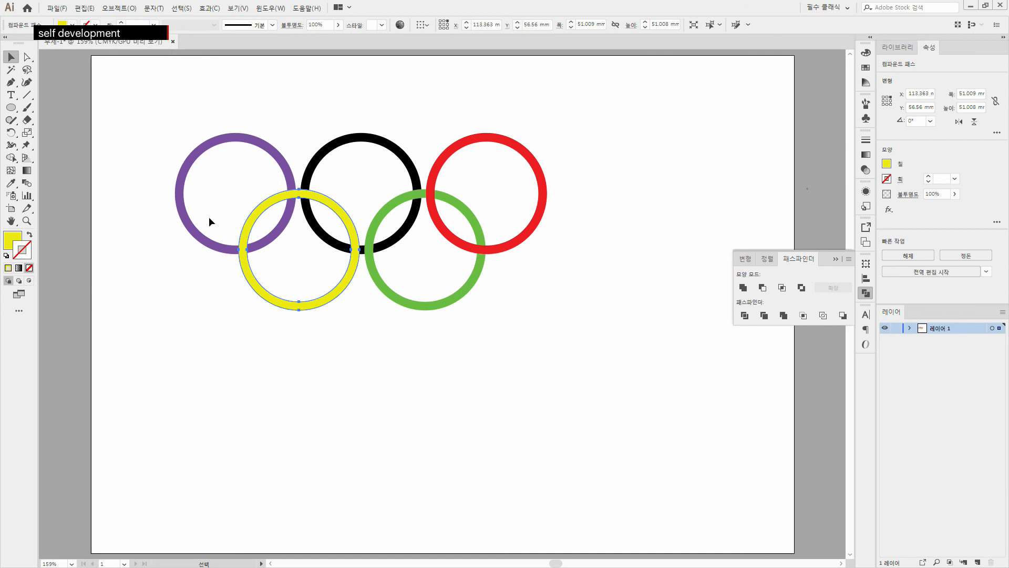
pyautogui.click(215, 242)
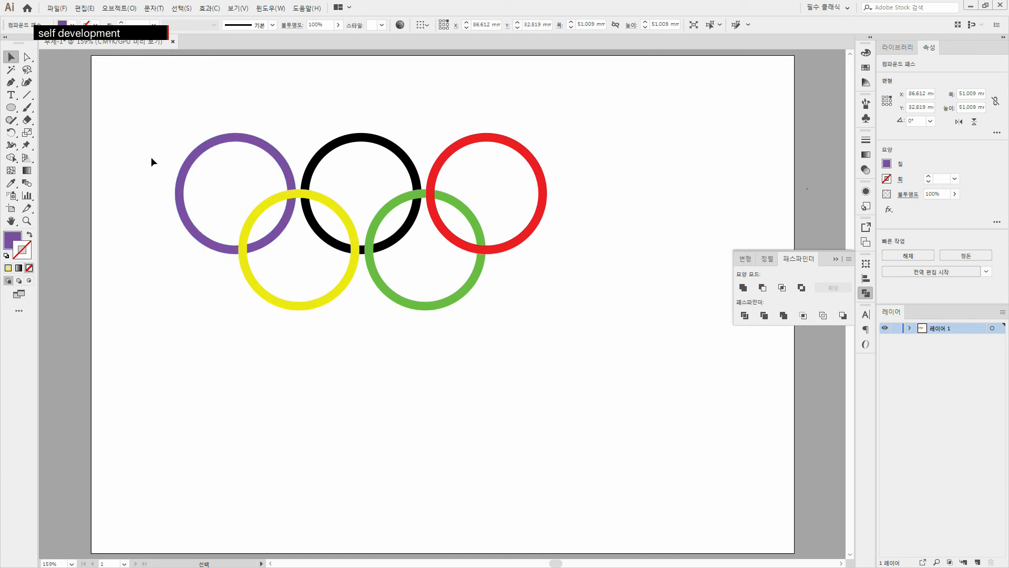
pyautogui.click(152, 134)
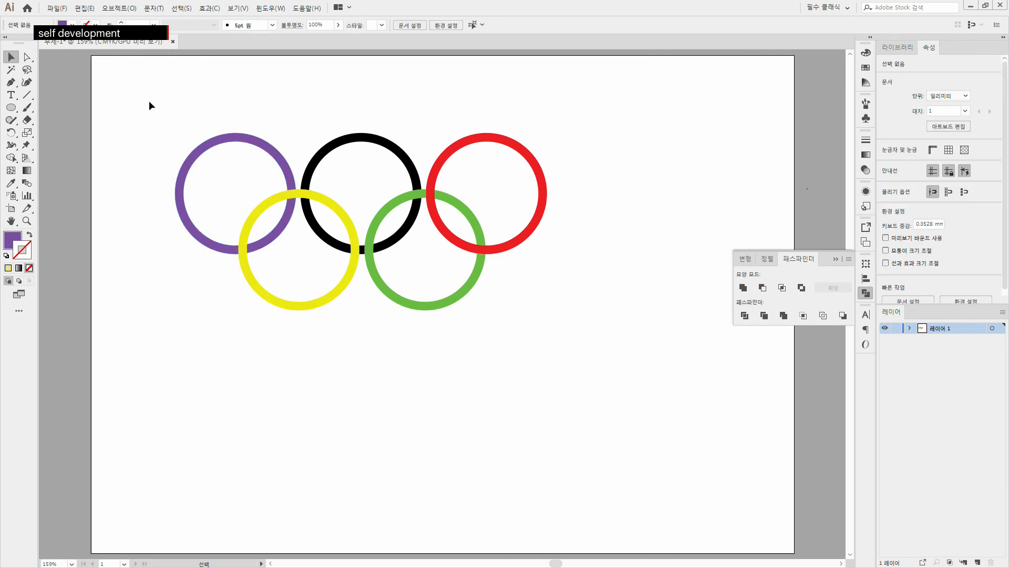
pyautogui.hotkey('ctrl', 'a')
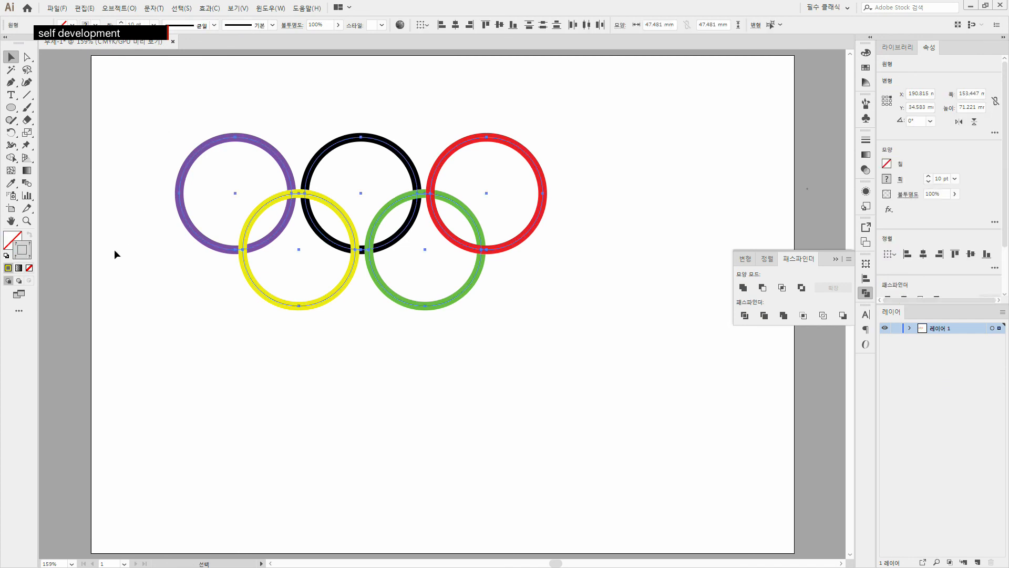
pyautogui.click(187, 342)
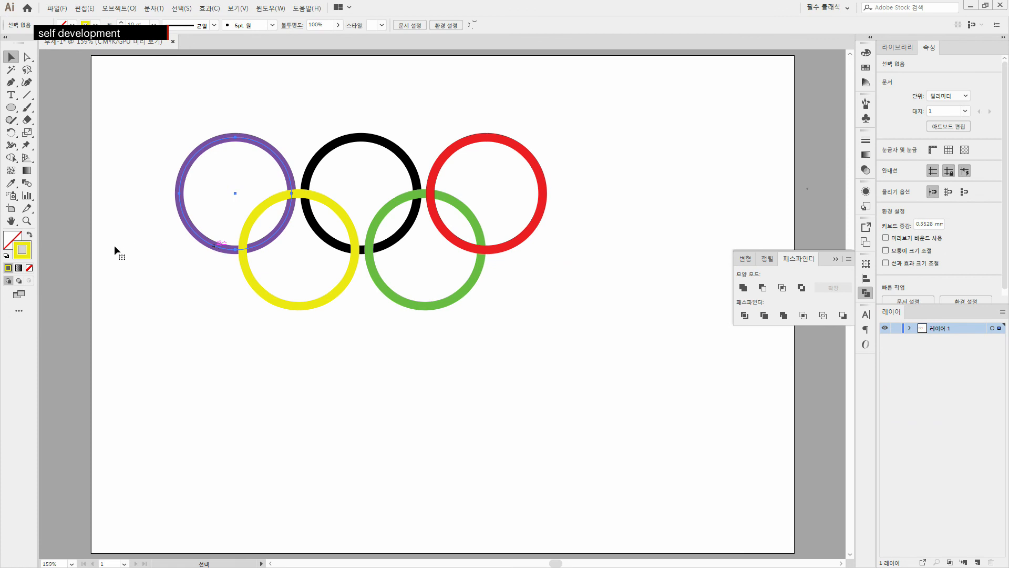
# Draw an ellipse about 46 by 44 mm below the rings and swap its purple stroke and fill
pyautogui.click(23, 250)
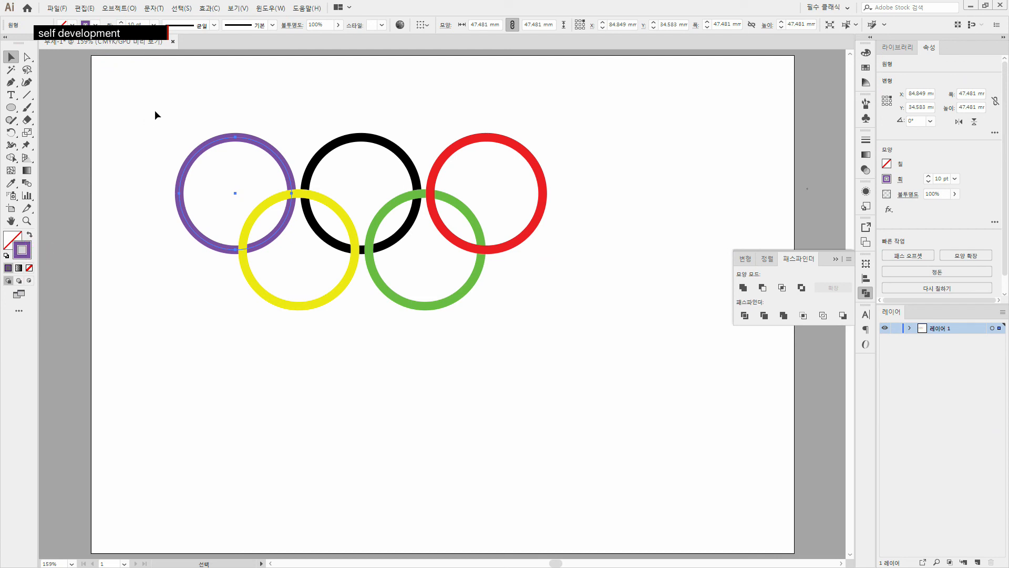
pyautogui.click(11, 107)
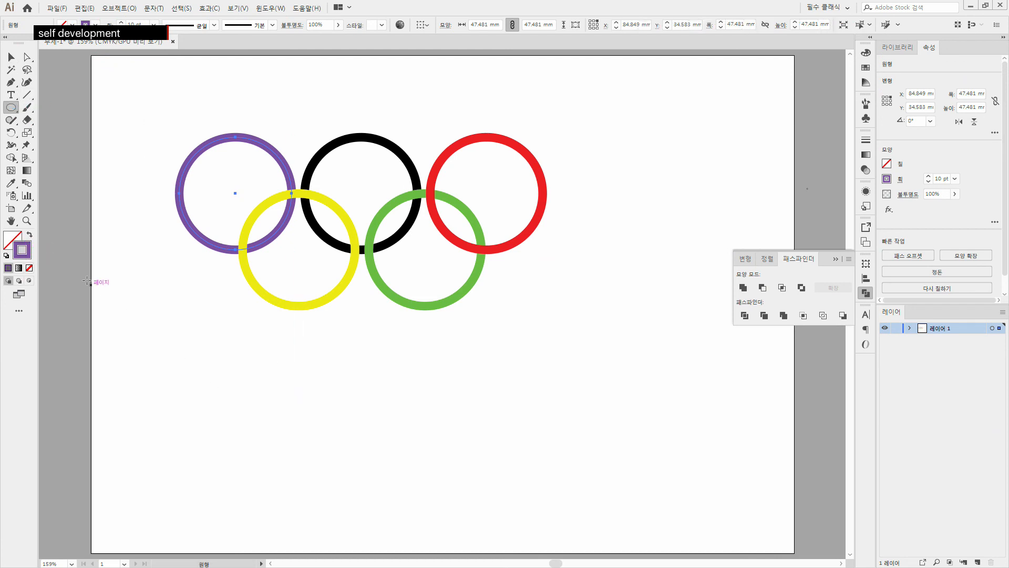
pyautogui.moveTo(284, 393); pyautogui.dragTo(393, 497)
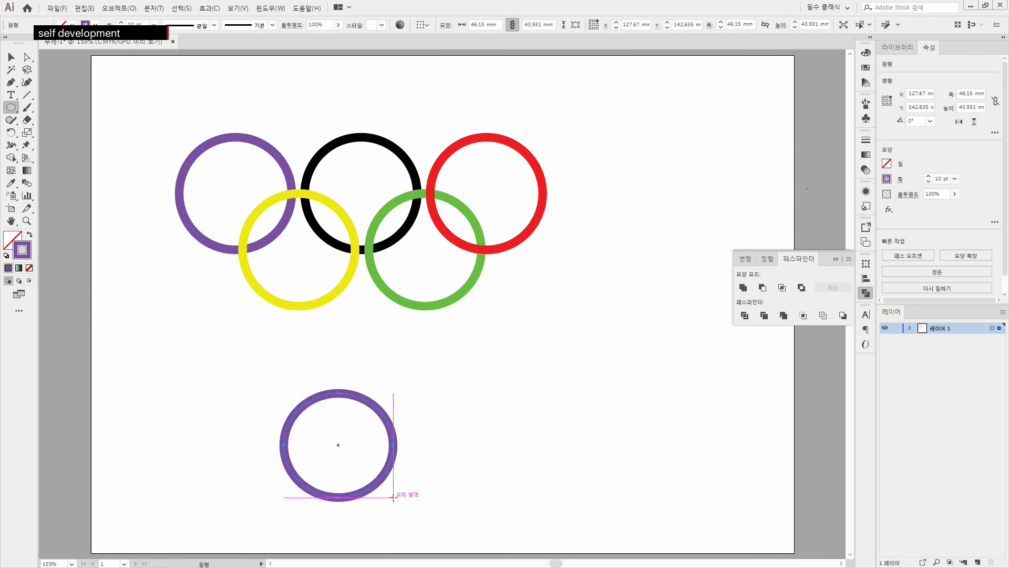
pyautogui.click(29, 234)
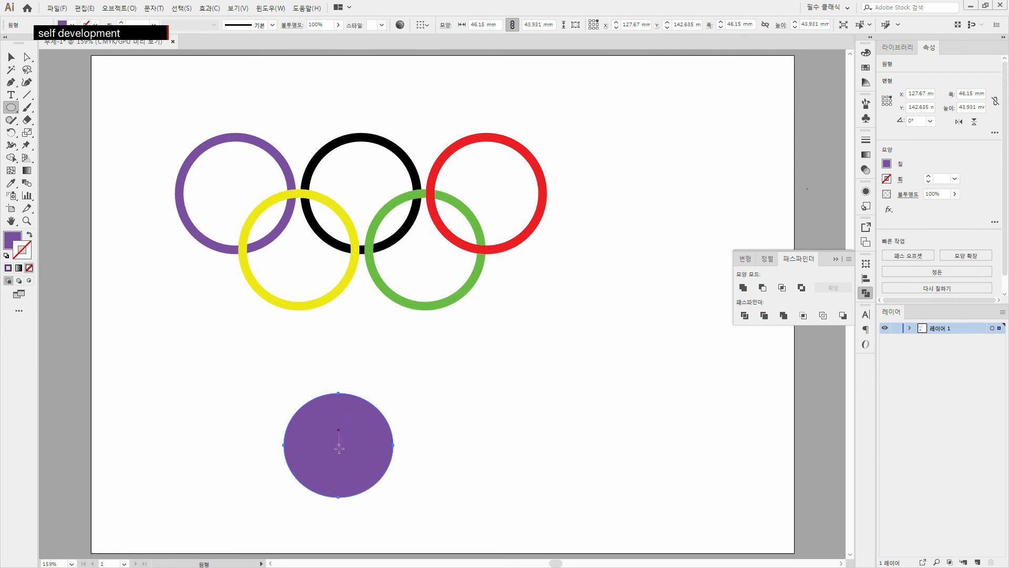
# Delete the filled purple ellipse below the rings
pyautogui.click(11, 57)
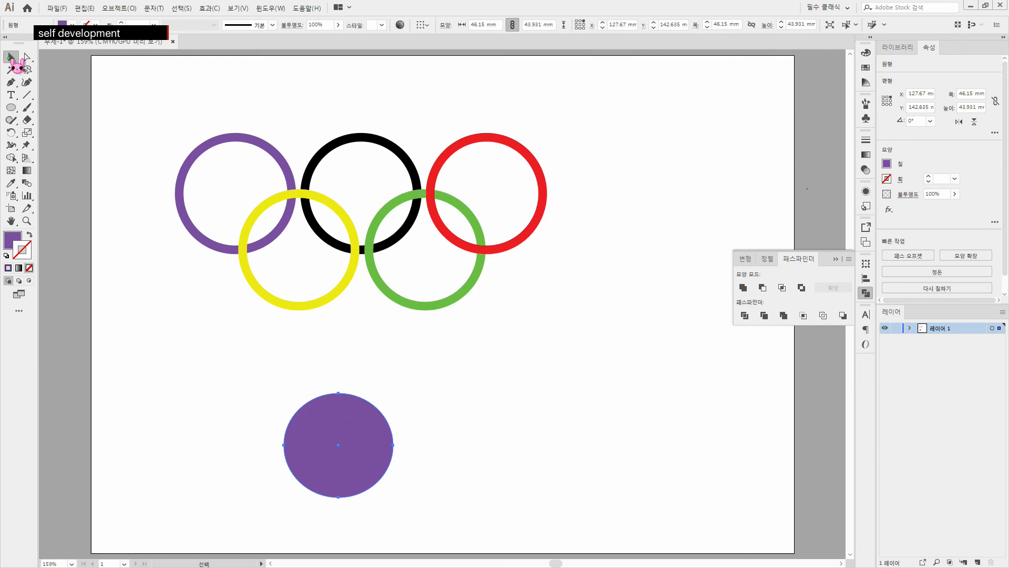
pyautogui.moveTo(232, 369); pyautogui.dragTo(420, 513)
pyautogui.press('Delete')
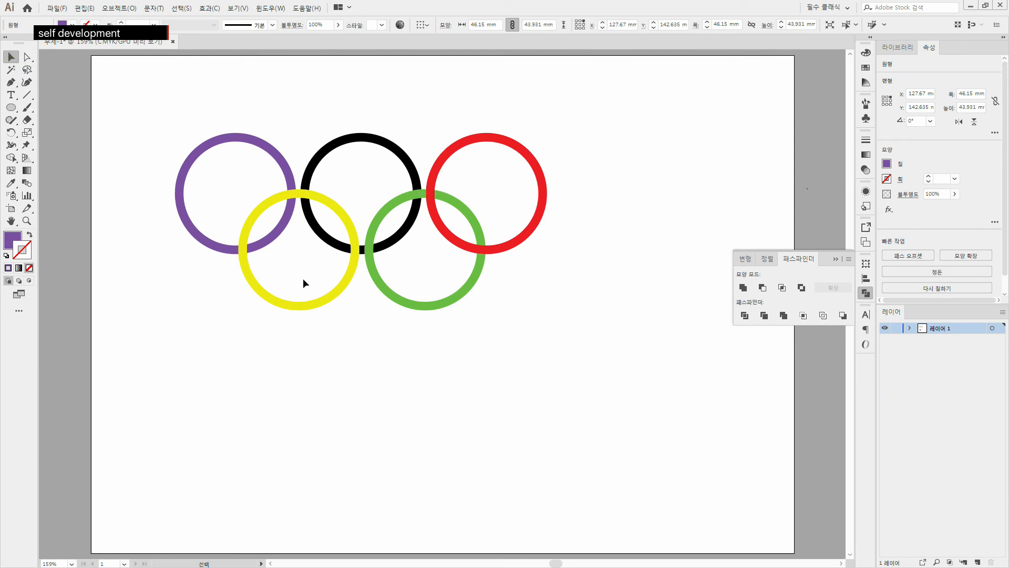
# Select all five rings, clear the selection, and examine the fill and stroke of the yellow ring
pyautogui.moveTo(138, 114); pyautogui.dragTo(616, 338)
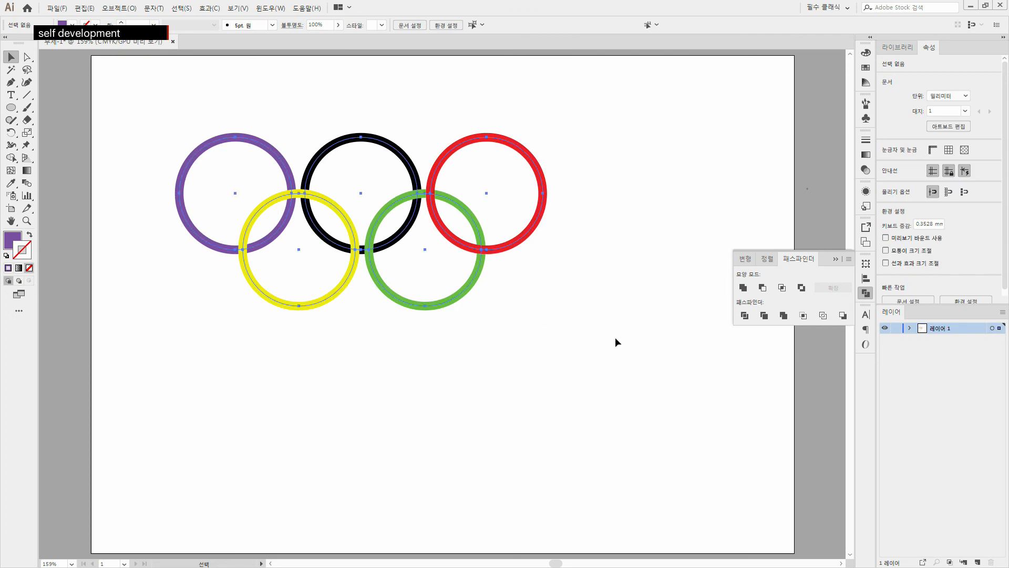
pyautogui.click(370, 323)
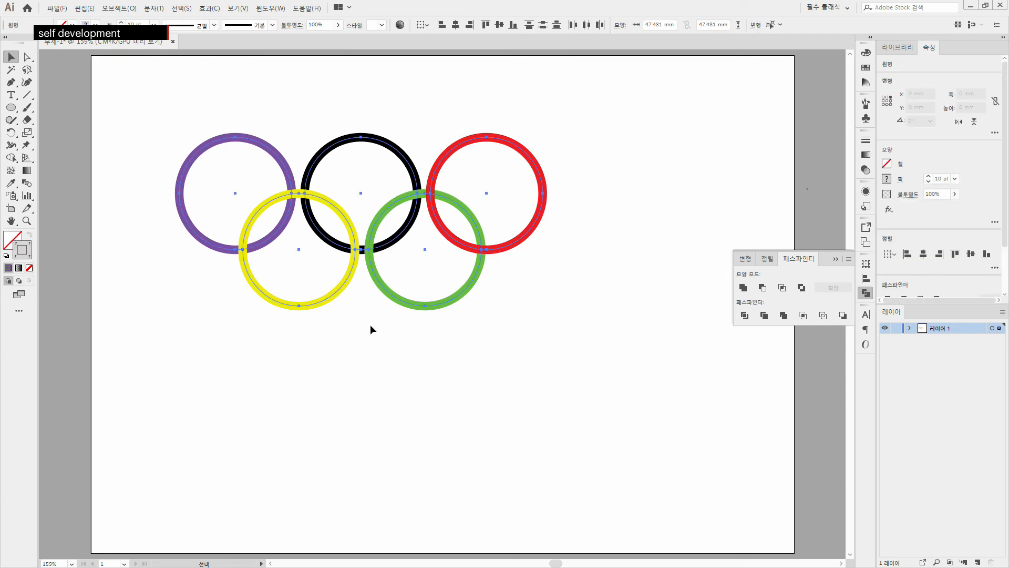
pyautogui.click(323, 302)
pyautogui.click(315, 352)
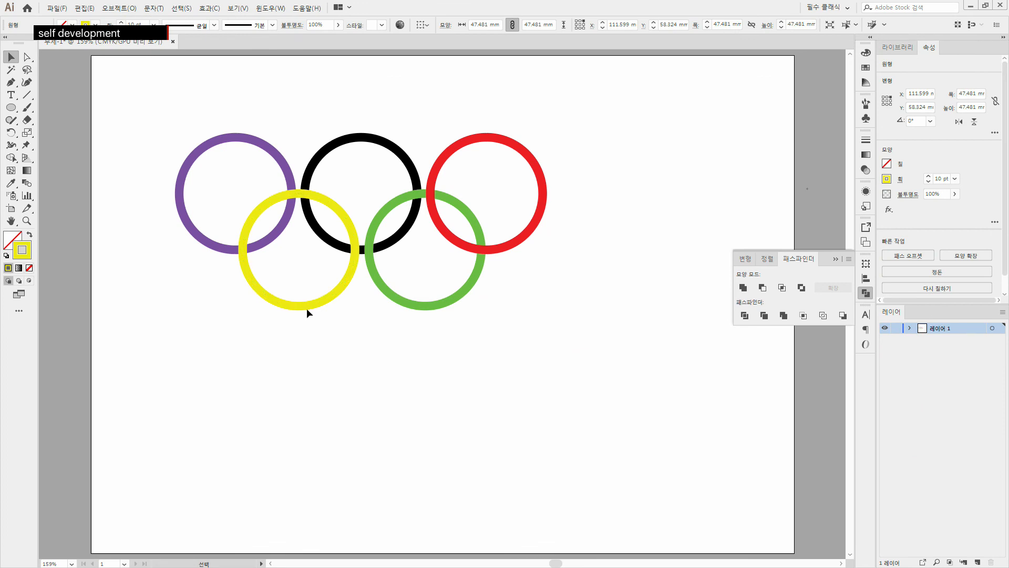
pyautogui.click(307, 306)
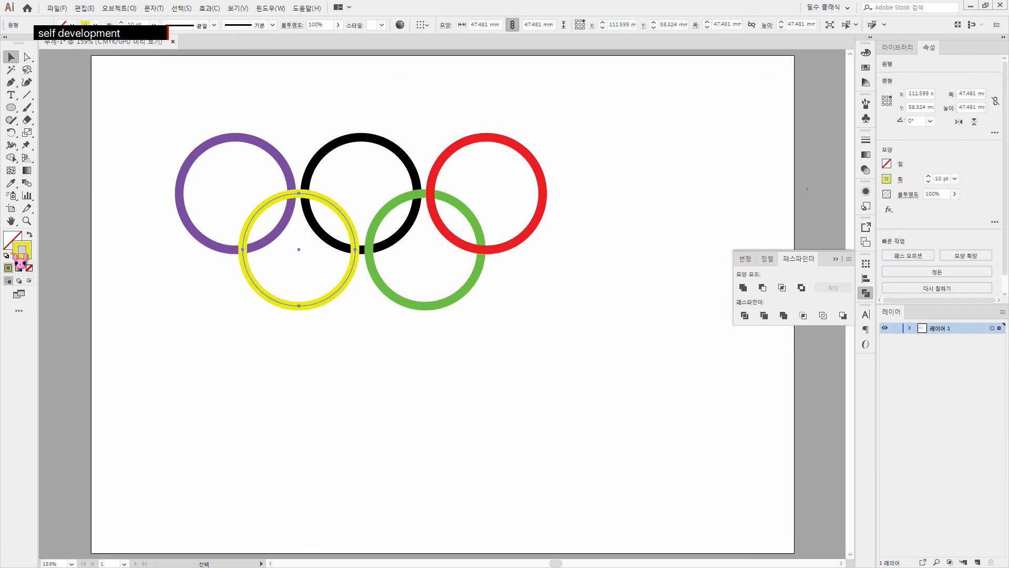
# Convert the strokes of all five rings to filled shapes with Outline Stroke, and check the yellow ring's fill
pyautogui.moveTo(131, 119); pyautogui.dragTo(605, 327)
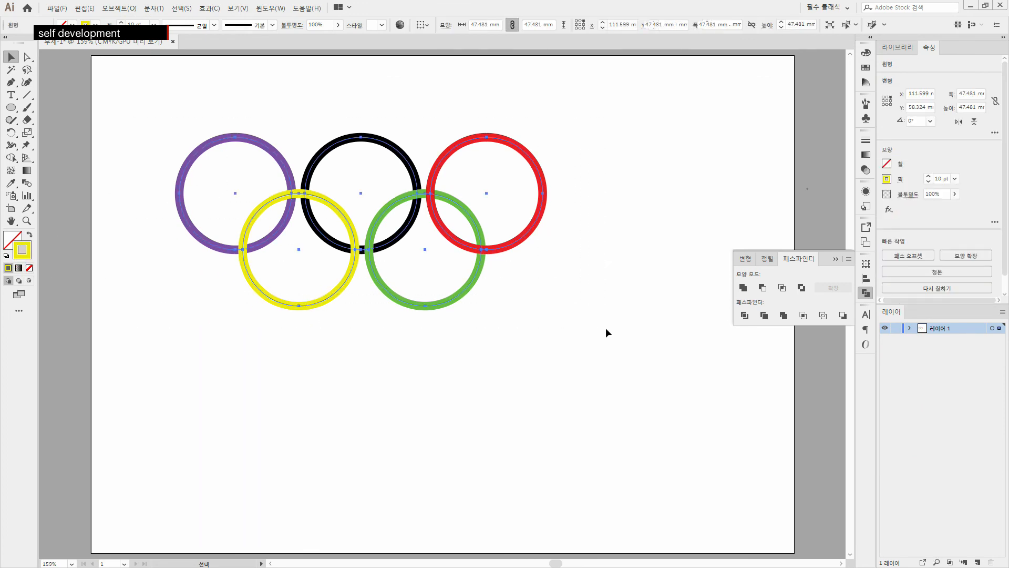
pyautogui.click(116, 9)
pyautogui.moveTo(150, 249)
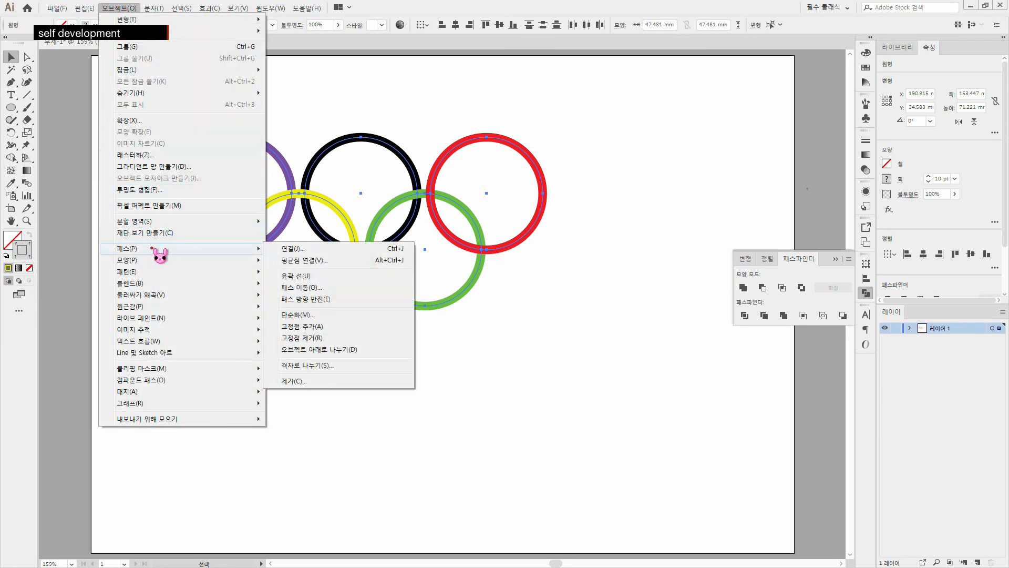
pyautogui.click(352, 276)
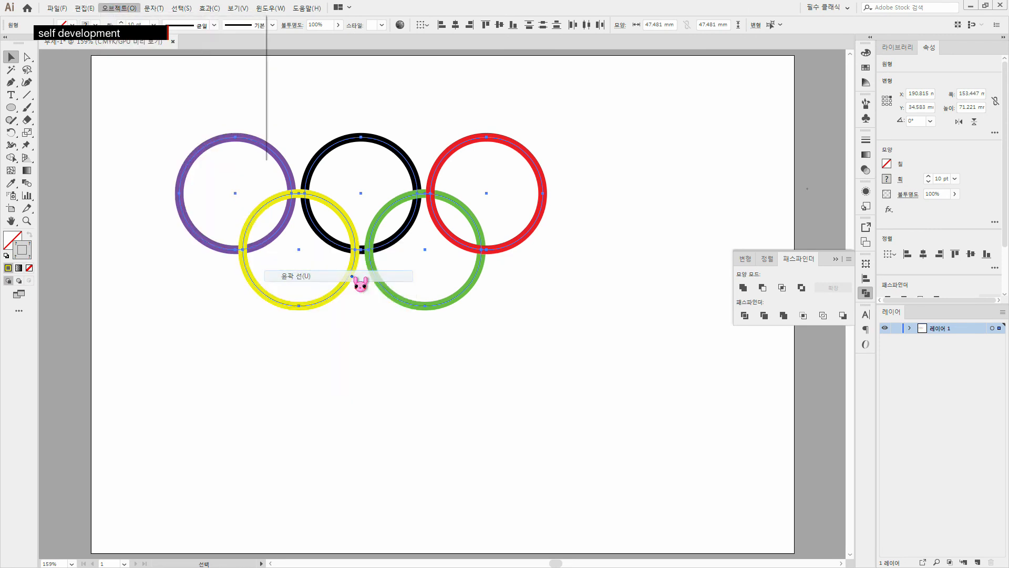
pyautogui.hotkey('ctrl', 'h')
pyautogui.click(320, 301)
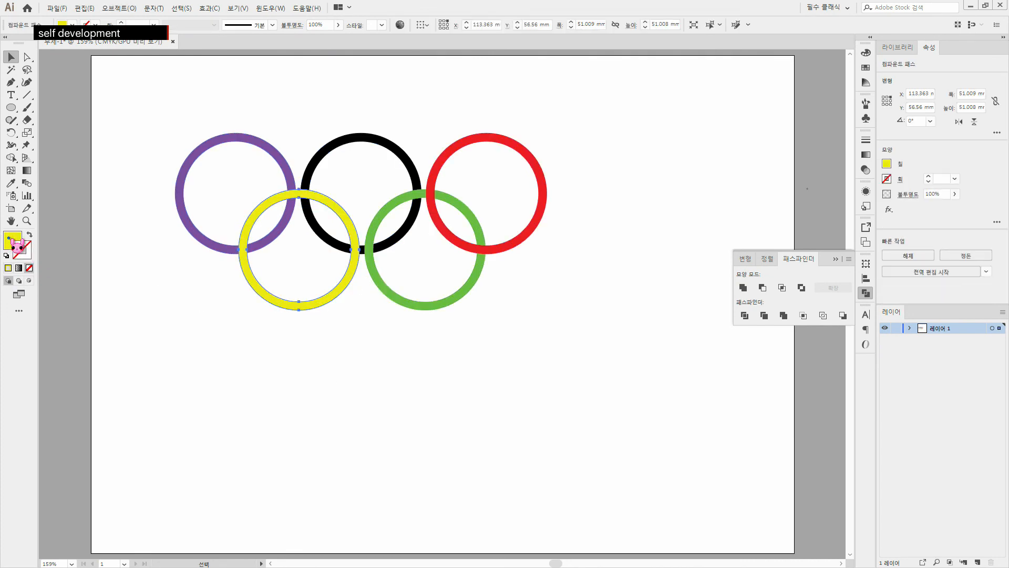
pyautogui.click(135, 109)
# Split all five outlined rings at their overlaps with the Pathfinder Divide operation, and deselect them
pyautogui.moveTo(135, 105); pyautogui.dragTo(601, 324)
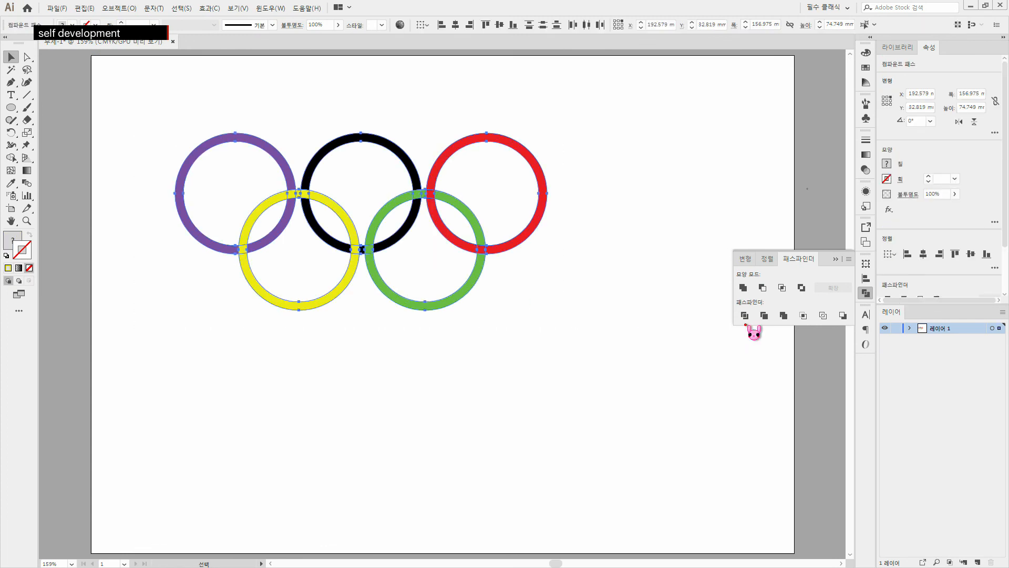
pyautogui.click(745, 316)
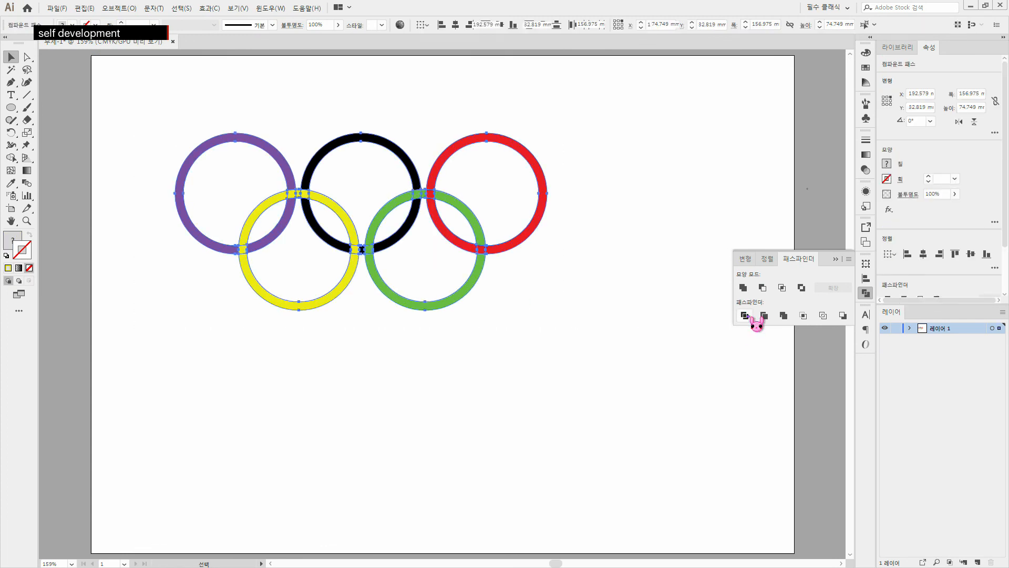
pyautogui.click(95, 114)
# Recolor the upper overlap of the purple and yellow rings with the purple ring's fill using Direct Selection and the Eyedropper
pyautogui.click(26, 57)
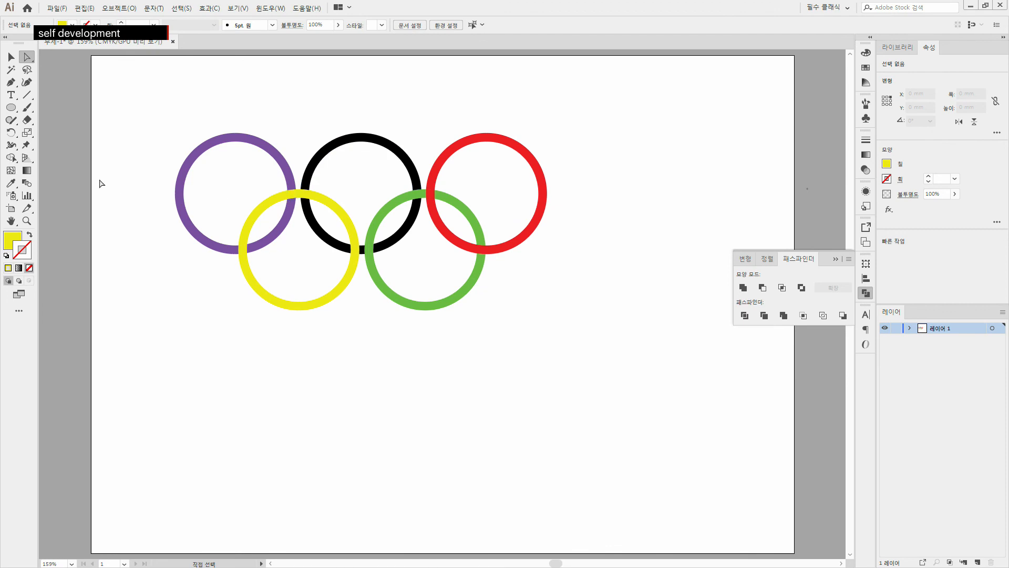
pyautogui.click(15, 185)
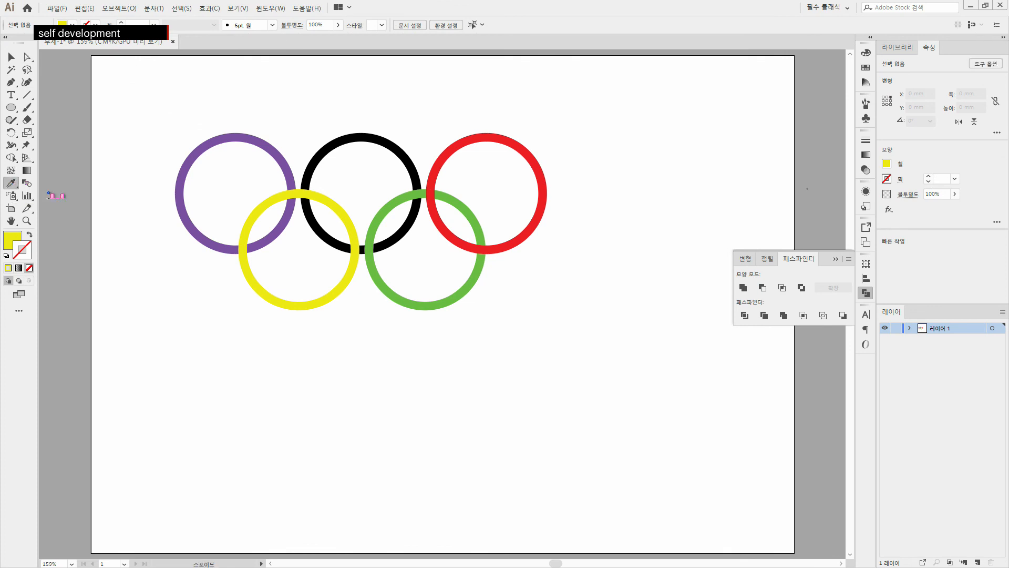
pyautogui.click(283, 148)
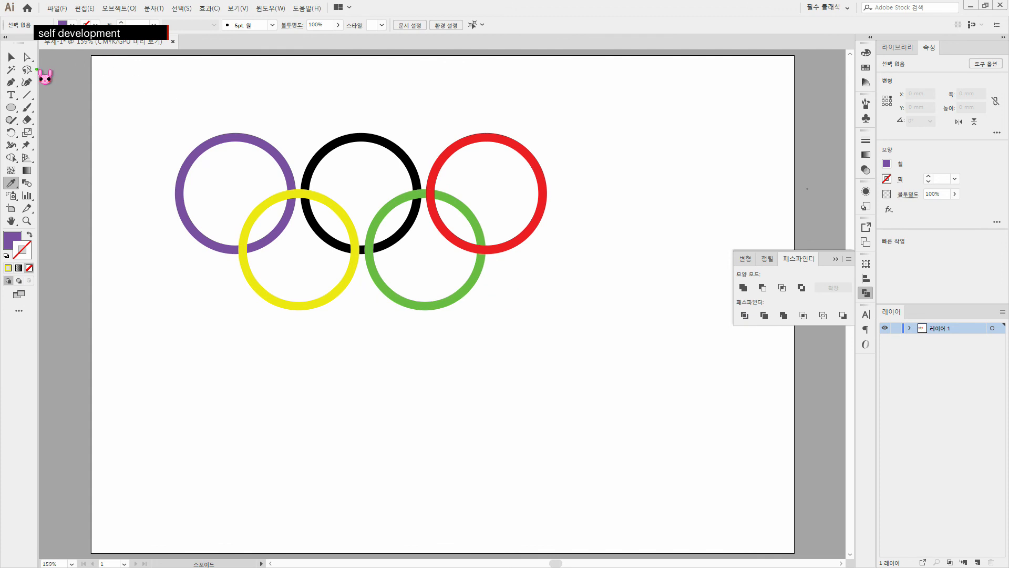
pyautogui.press('a')
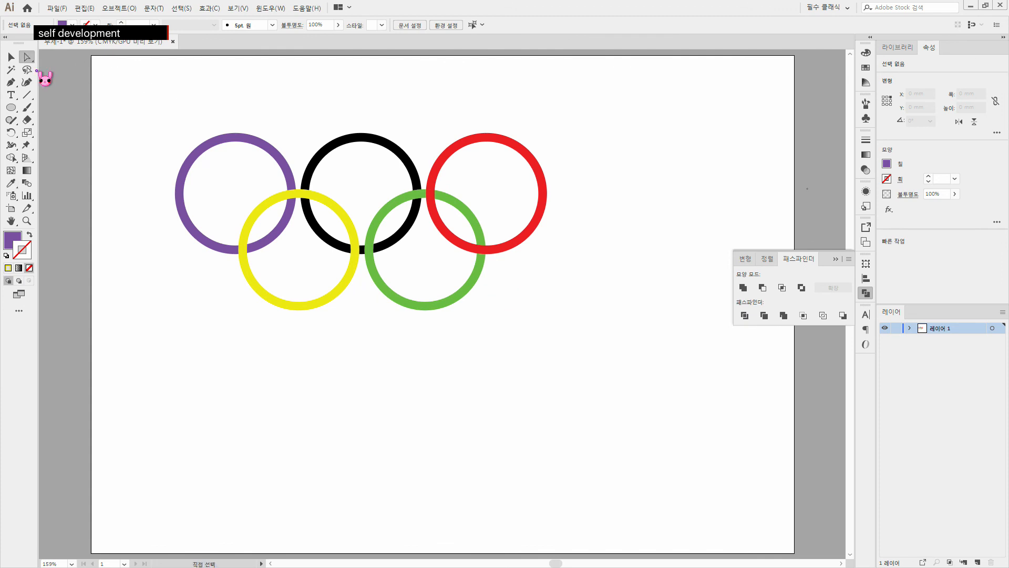
pyautogui.click(292, 194)
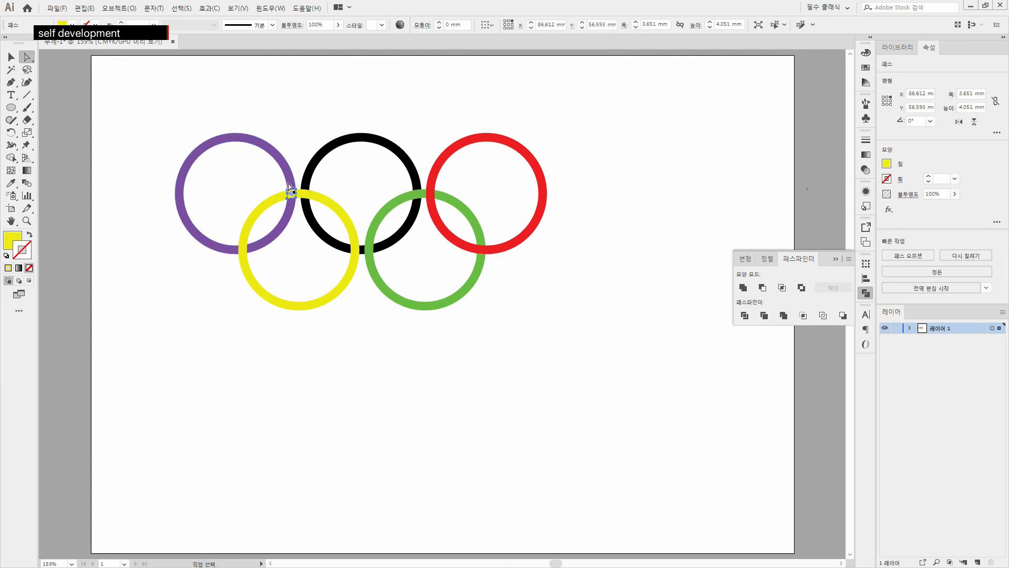
pyautogui.press('i')
pyautogui.click(284, 155)
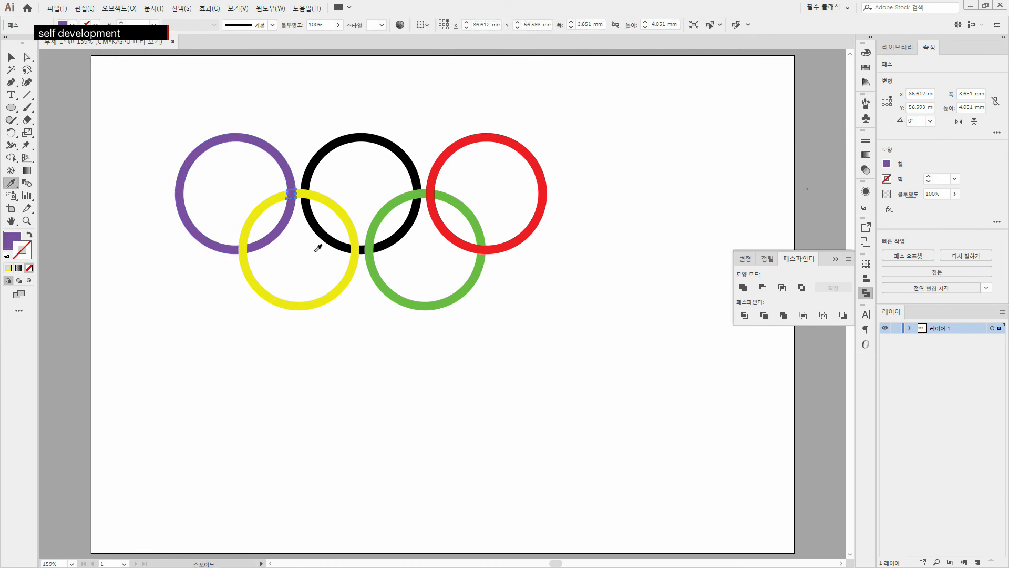
# Recolor the lower overlap of the yellow and black rings black with the Eyedropper
pyautogui.press('a')
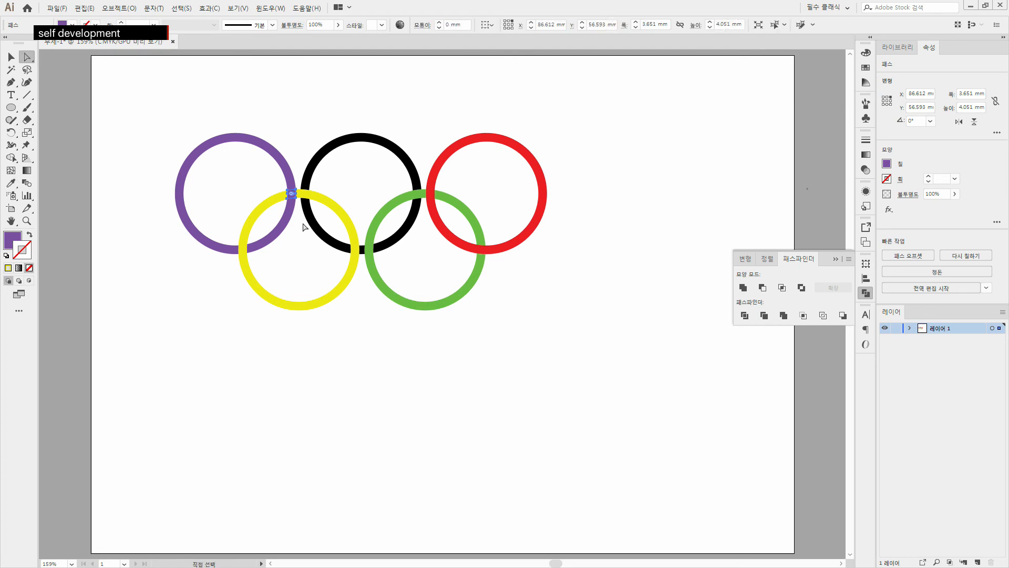
pyautogui.click(354, 249)
pyautogui.press('i')
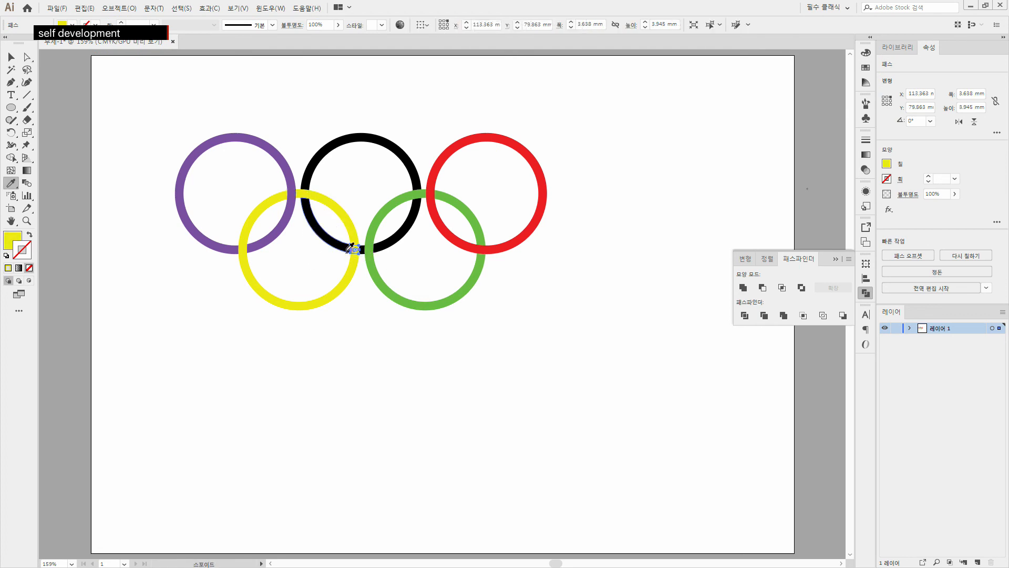
pyautogui.click(330, 234)
# Recolor the upper black-green overlap black and the upper green-red overlap green with the Eyedropper
pyautogui.press('a')
pyautogui.click(417, 194)
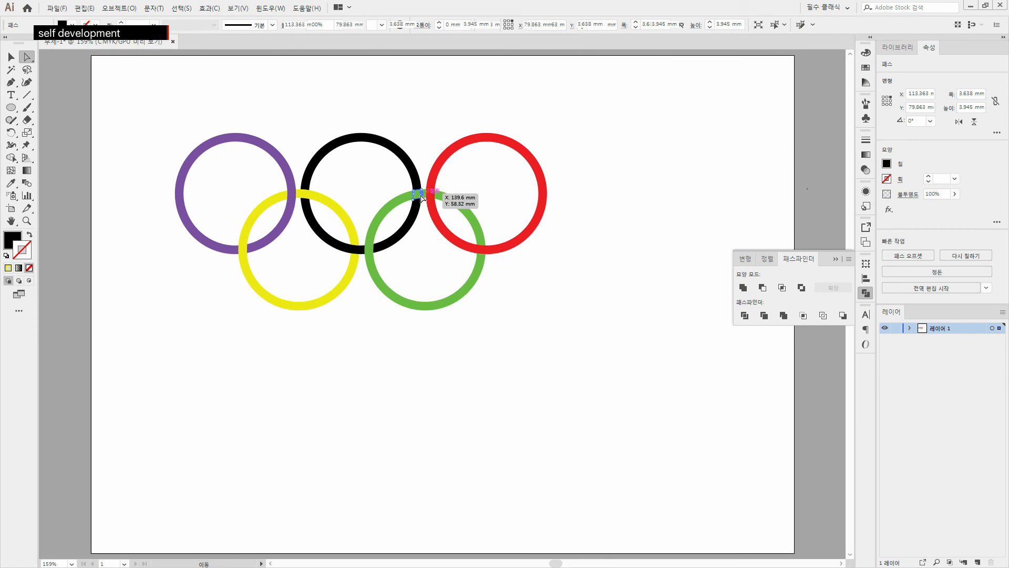
pyautogui.press('i')
pyautogui.click(414, 163)
pyautogui.press('a')
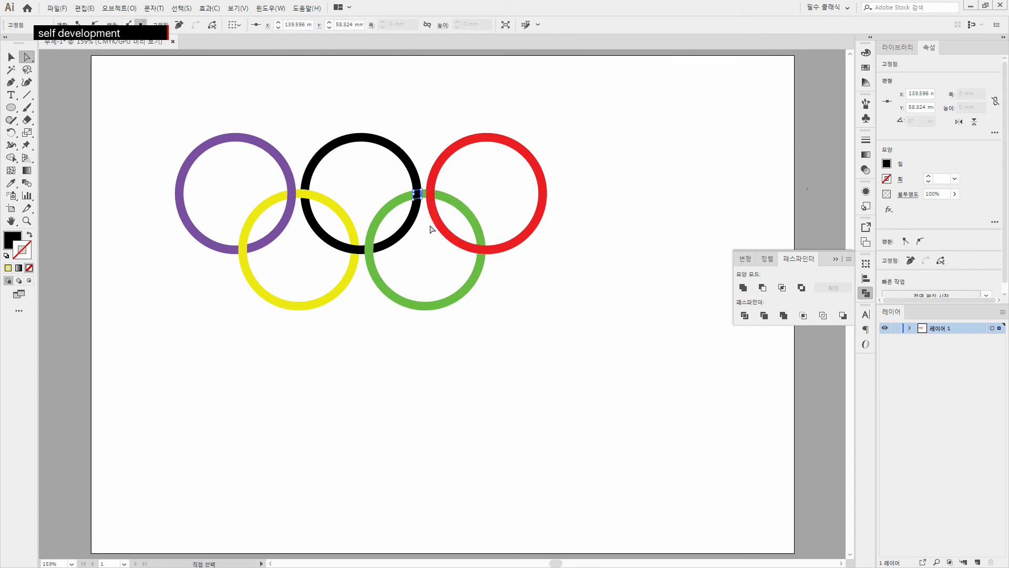
pyautogui.click(431, 199)
pyautogui.press('i')
pyautogui.click(468, 204)
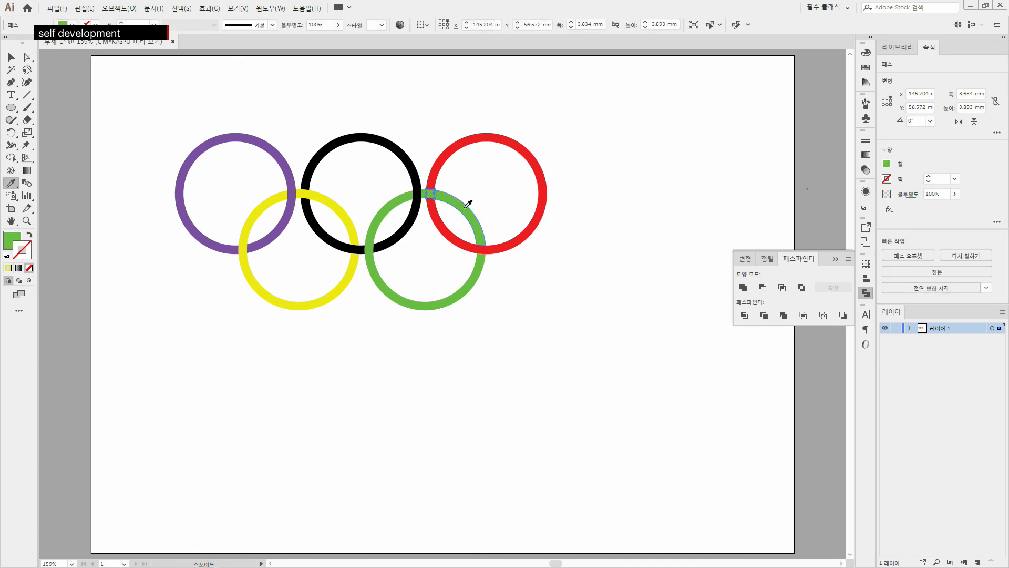
# Group all the divided ring pieces and move the group down and to the right, toward the artboard's centre
pyautogui.click(11, 57)
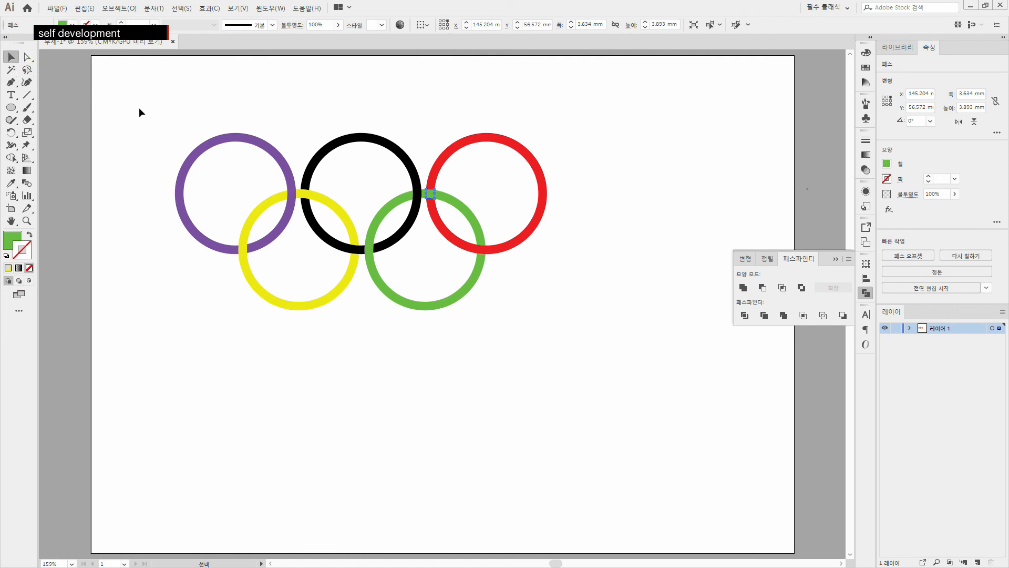
pyautogui.moveTo(140, 107); pyautogui.dragTo(583, 341)
pyautogui.hotkey('ctrl', 'g')
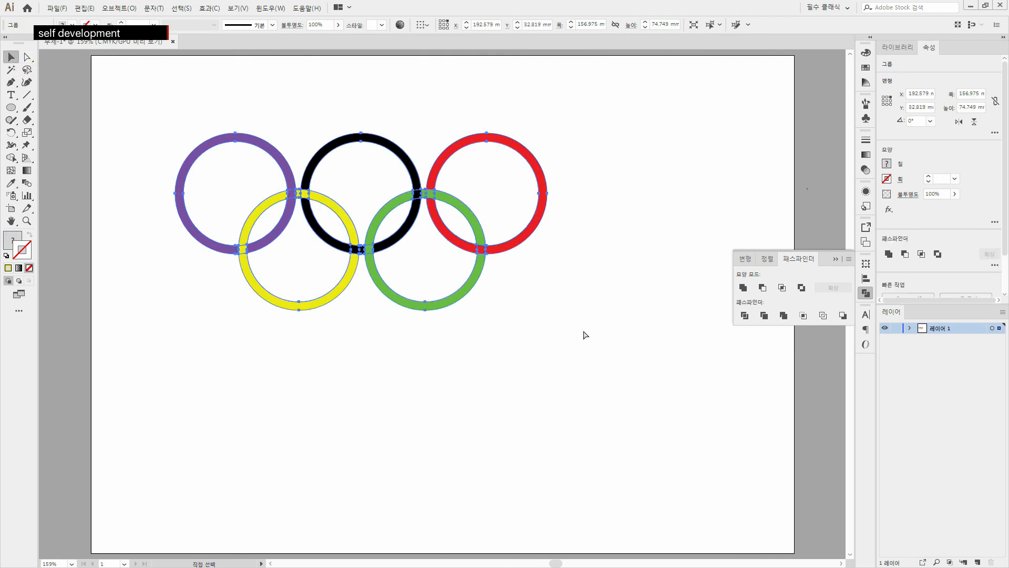
pyautogui.click(543, 282)
pyautogui.moveTo(528, 237); pyautogui.dragTo(591, 304)
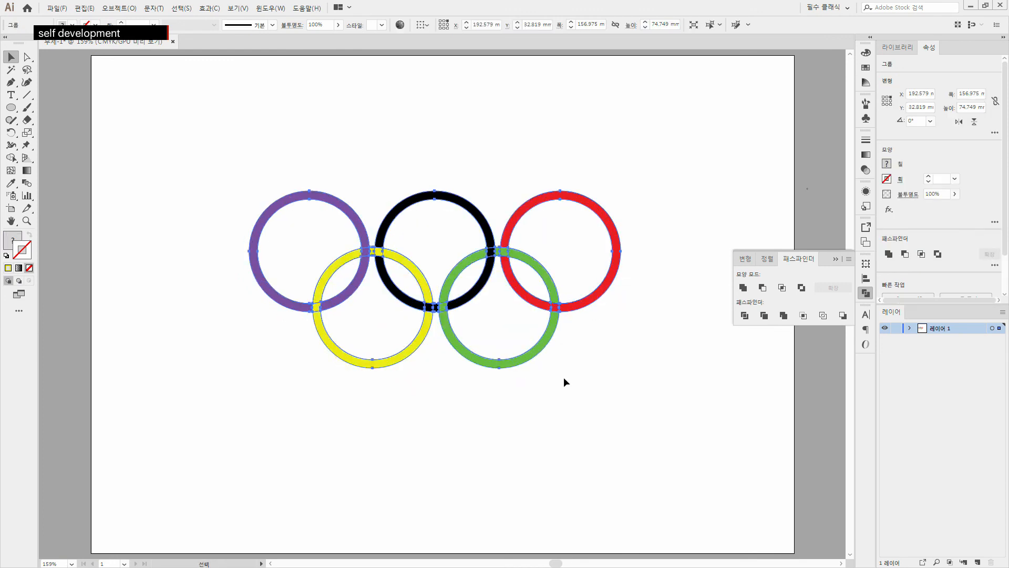